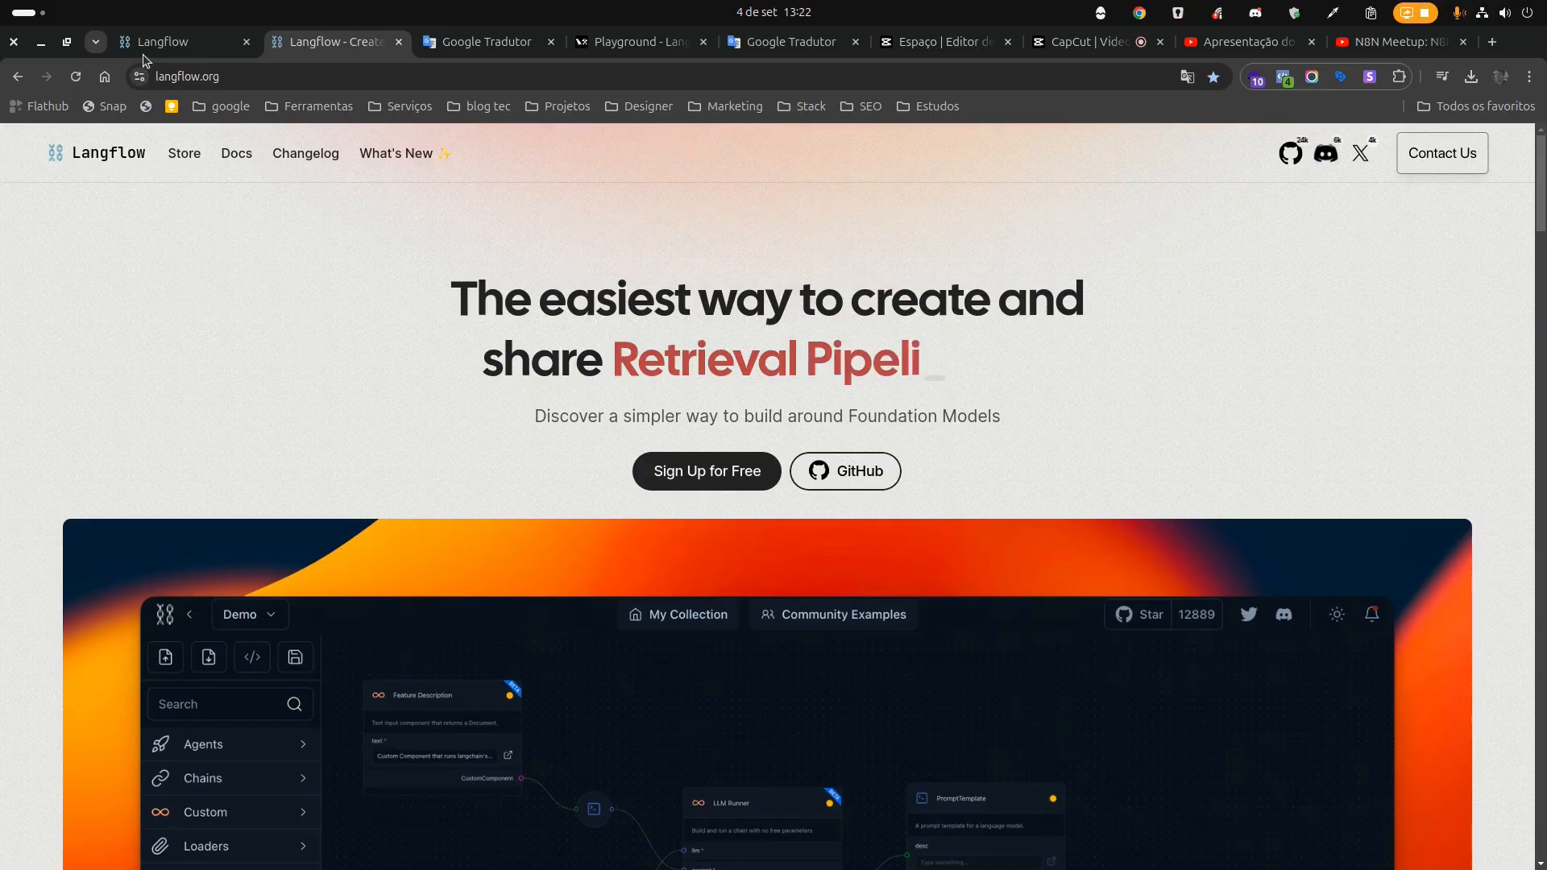
# Switch to the Langflow flow and examine its components, from the File loader to the Custom Component and Chat Input.
pyautogui.click(145, 55)
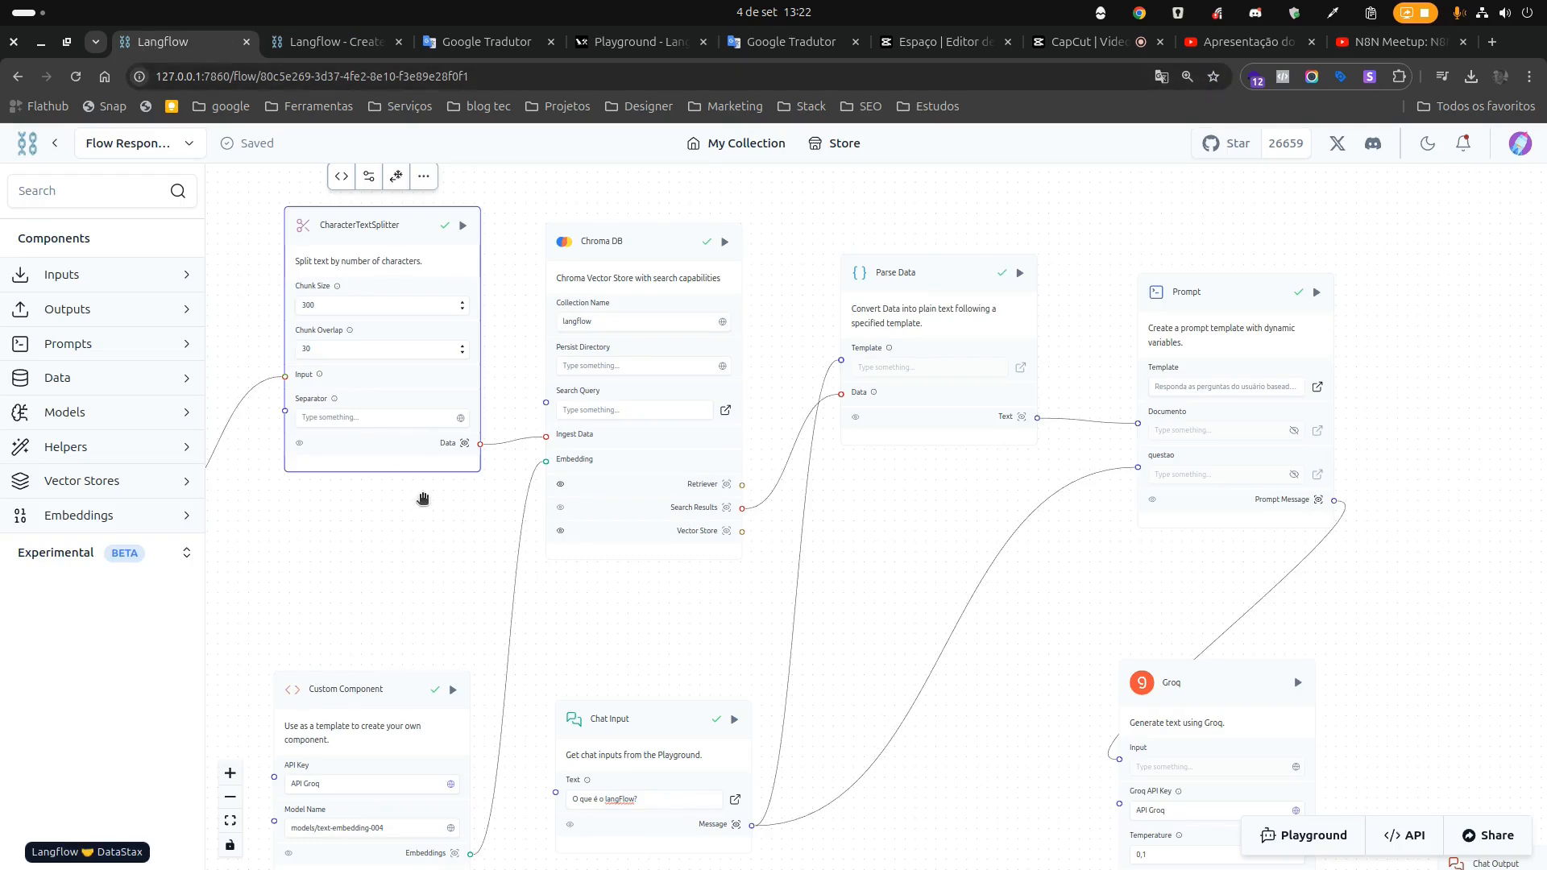
pyautogui.scroll(-5, 423, 499)
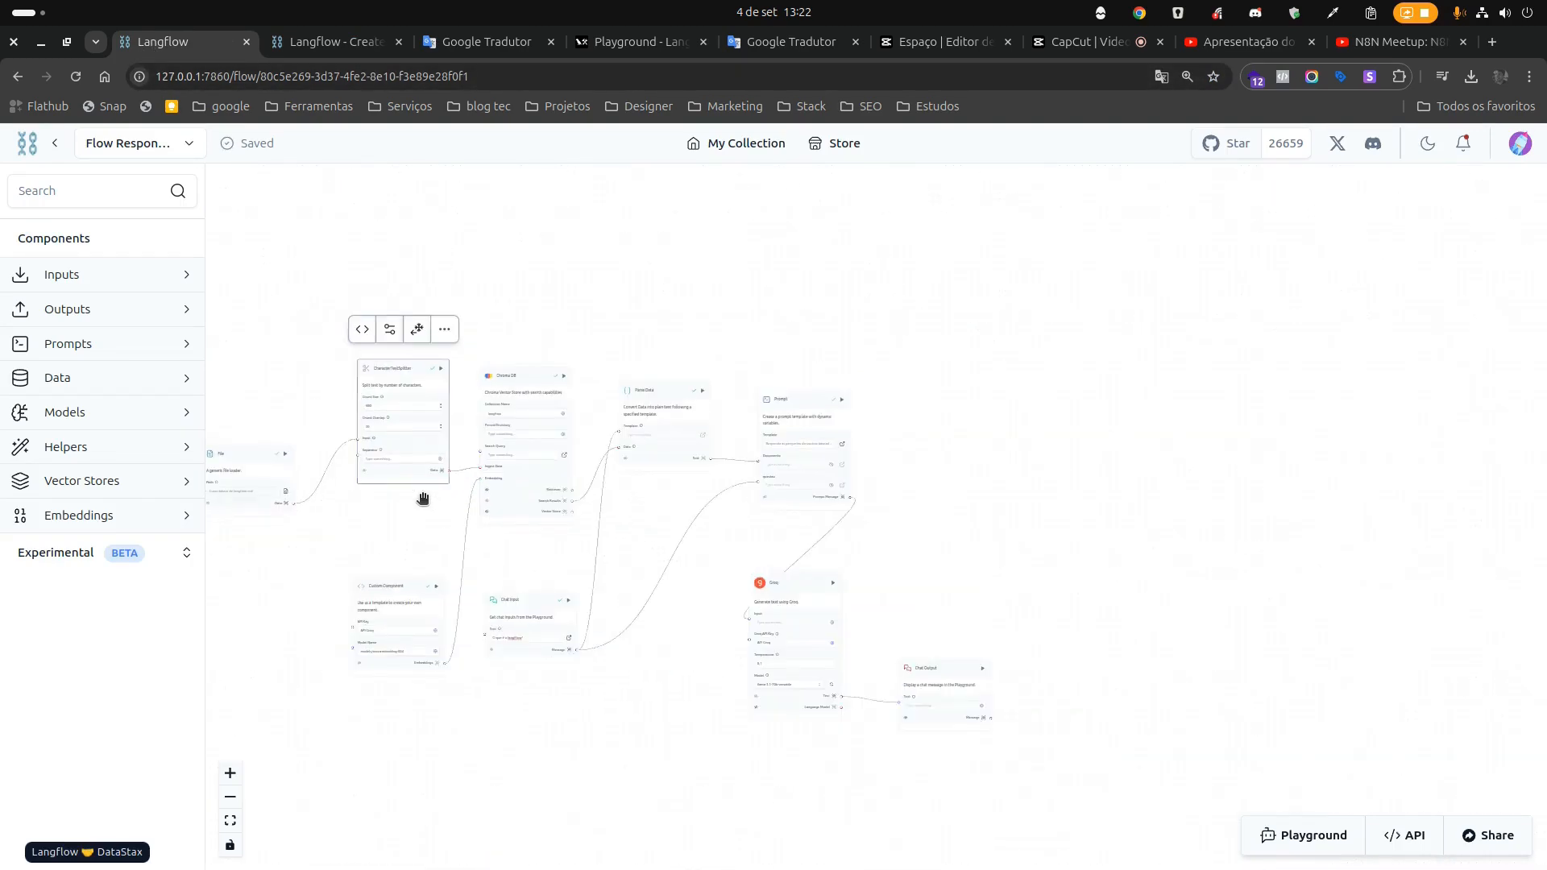
pyautogui.moveTo(366, 518); pyautogui.dragTo(443, 505)
pyautogui.scroll(5, 282, 395)
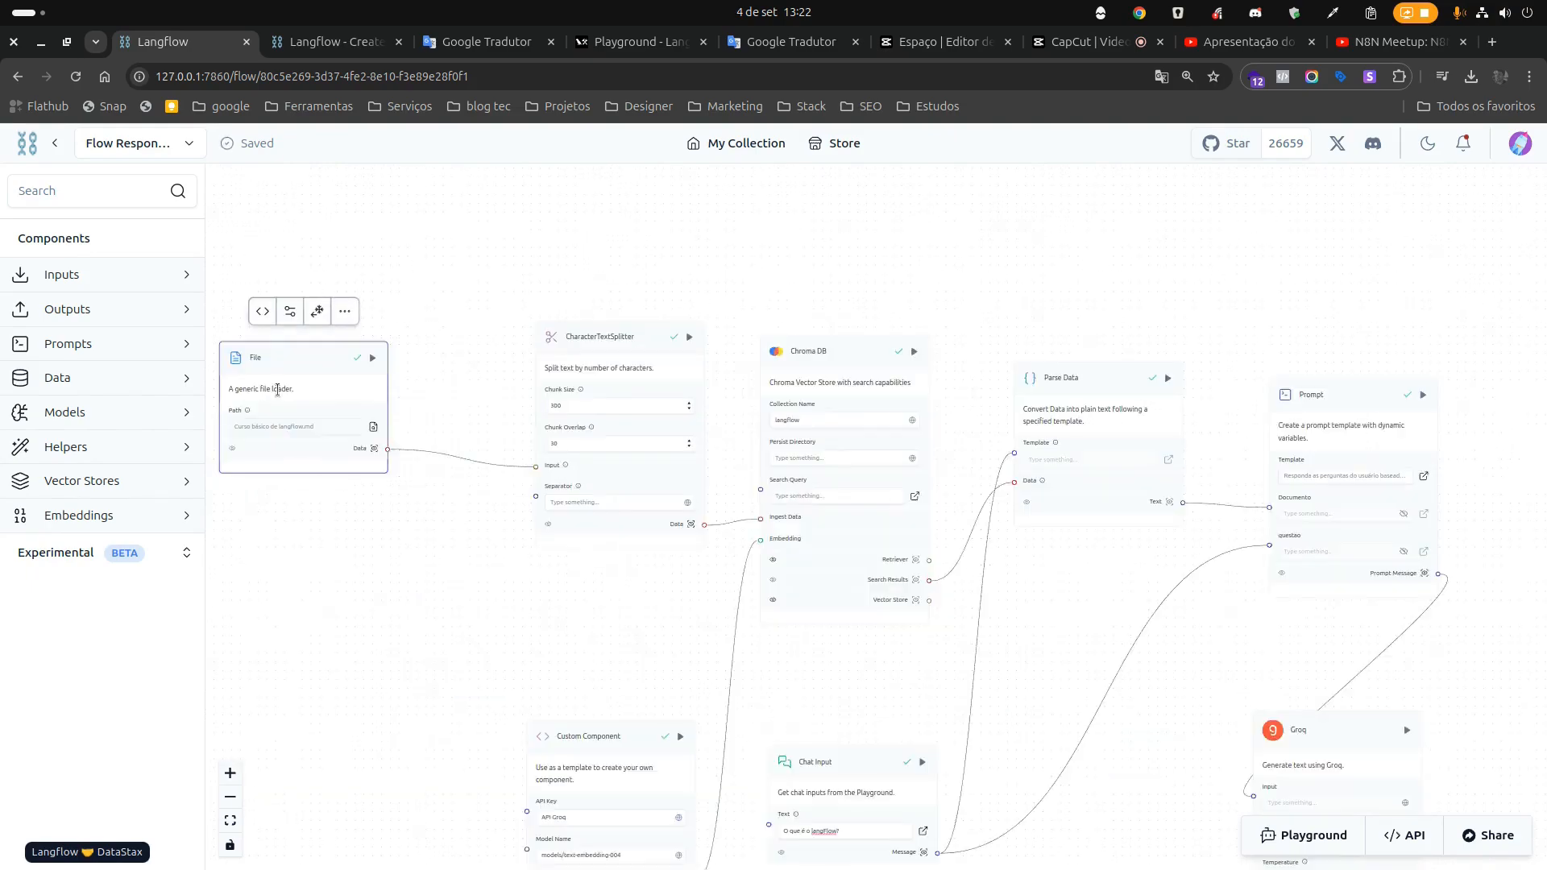
pyautogui.moveTo(482, 404); pyautogui.dragTo(621, 349)
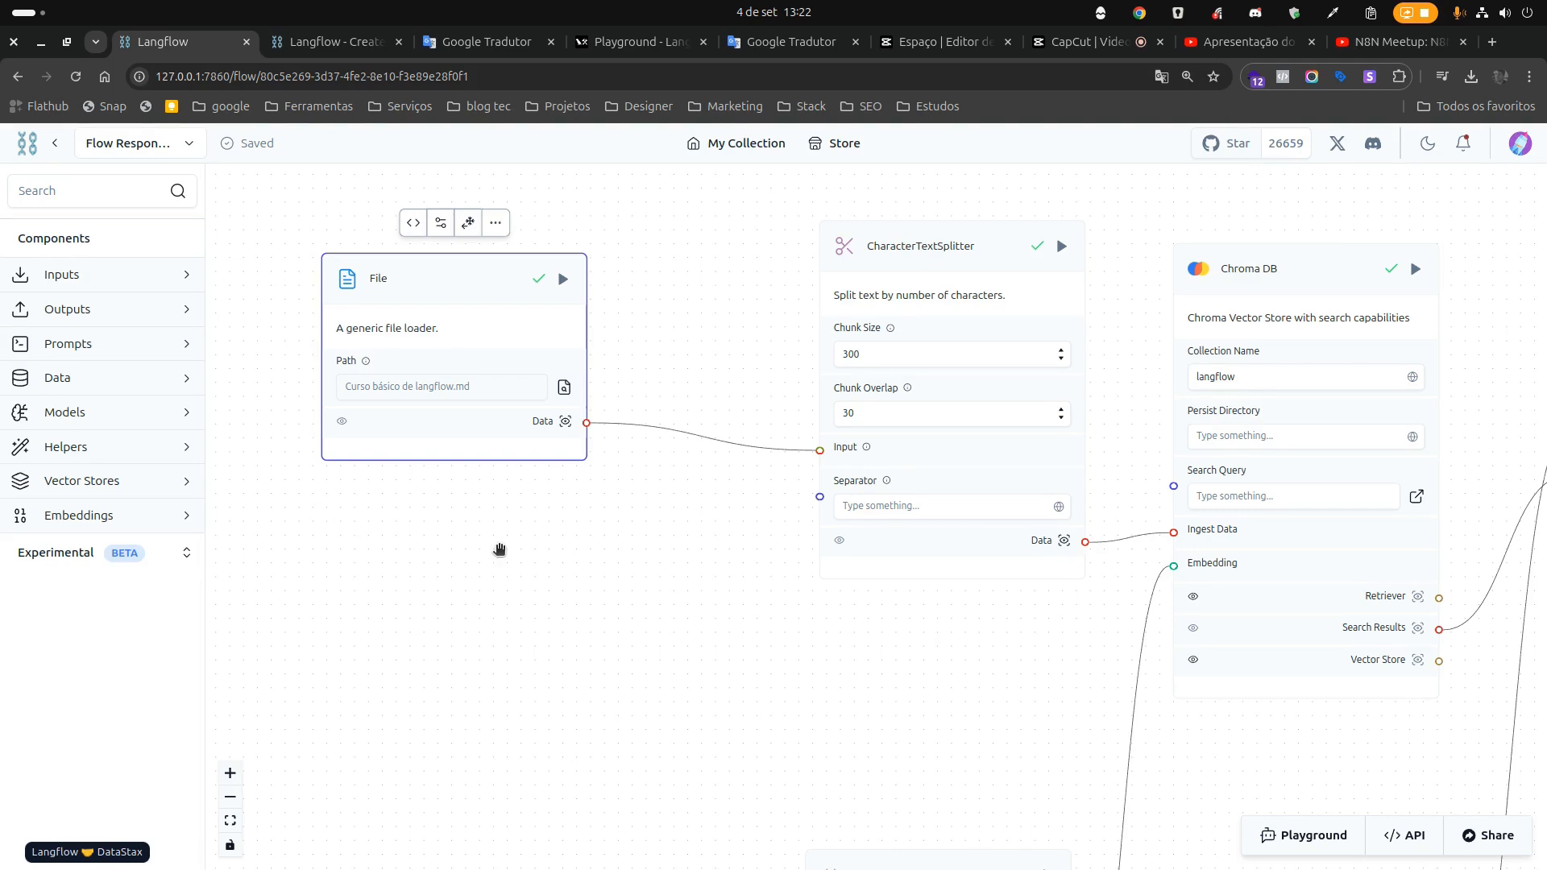
pyautogui.scroll(-3, 500, 550)
pyautogui.moveTo(573, 650); pyautogui.dragTo(293, 262)
pyautogui.scroll(4, 722, 443)
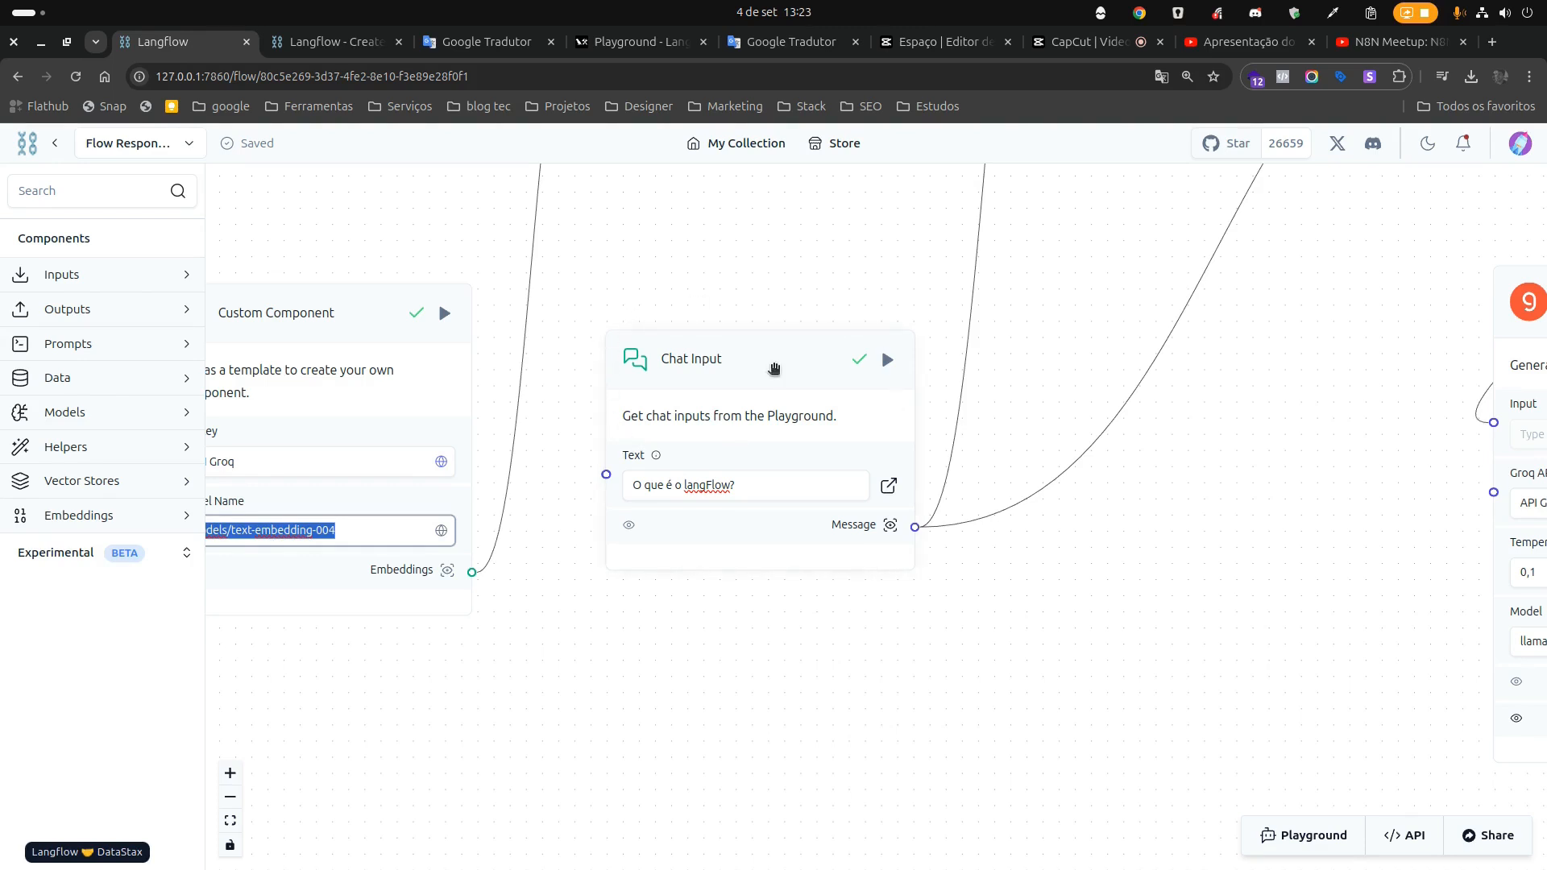
pyautogui.click(774, 371)
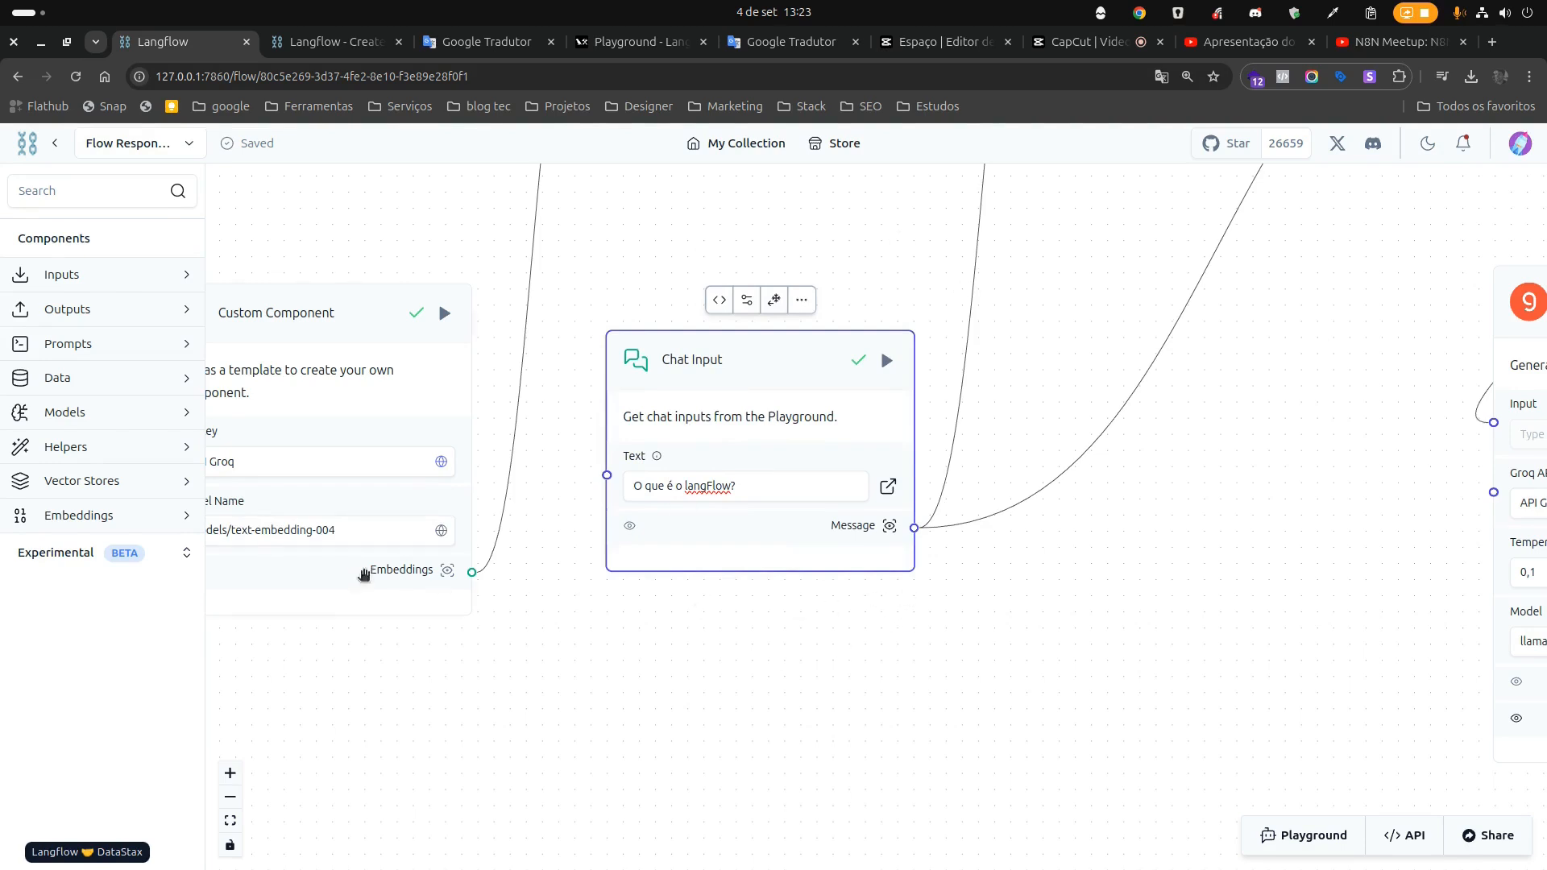
# Add a LangChain Hub Prompt component to the flow and place it between Chat Input and Groq.
pyautogui.click(103, 391)
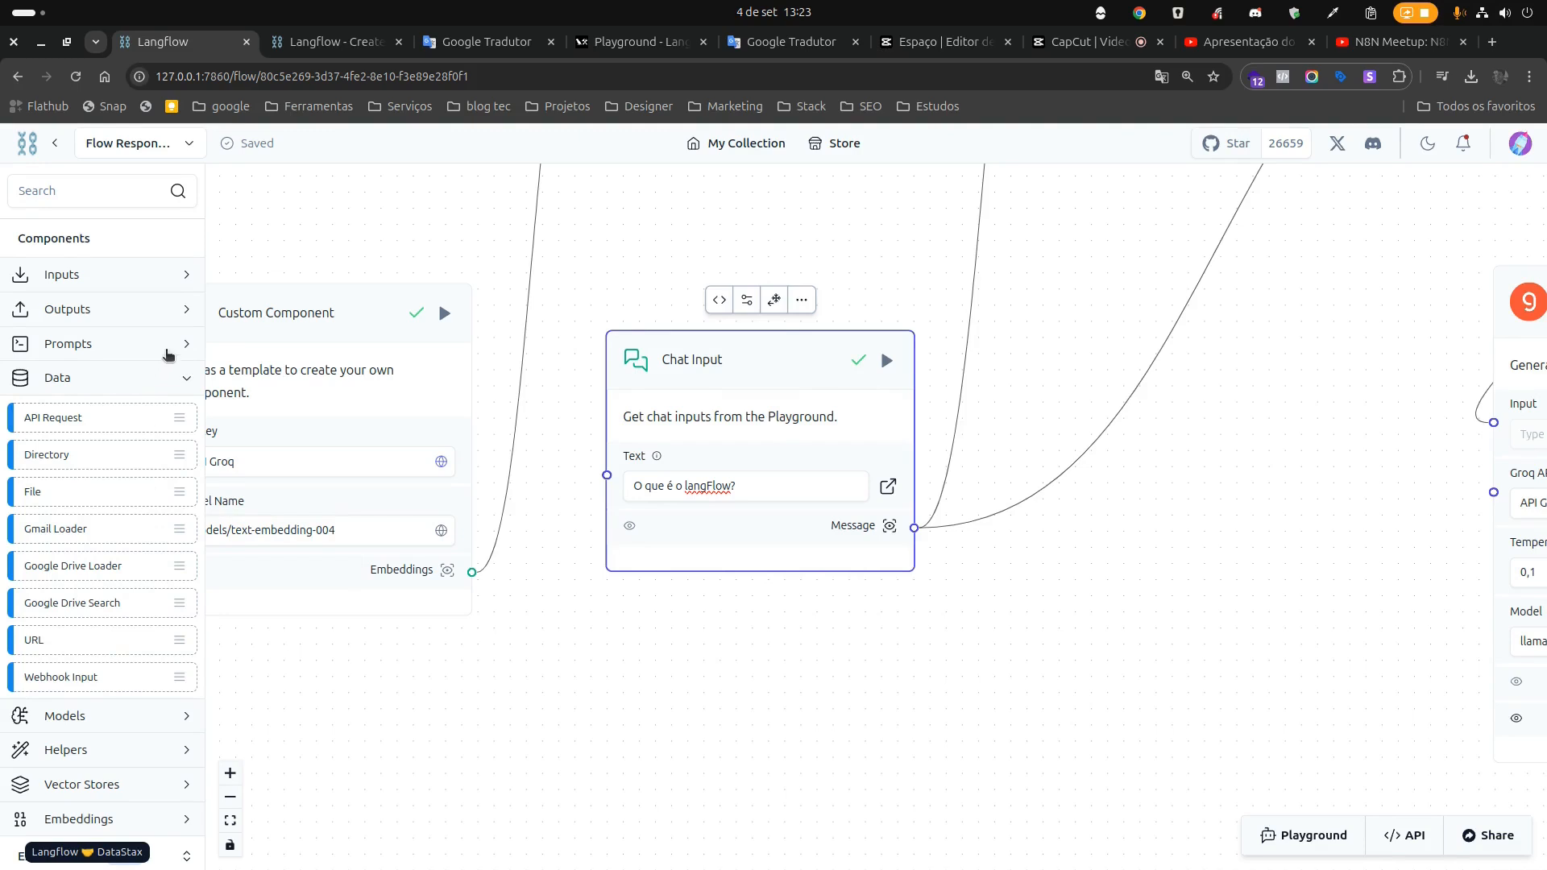
pyautogui.click(167, 347)
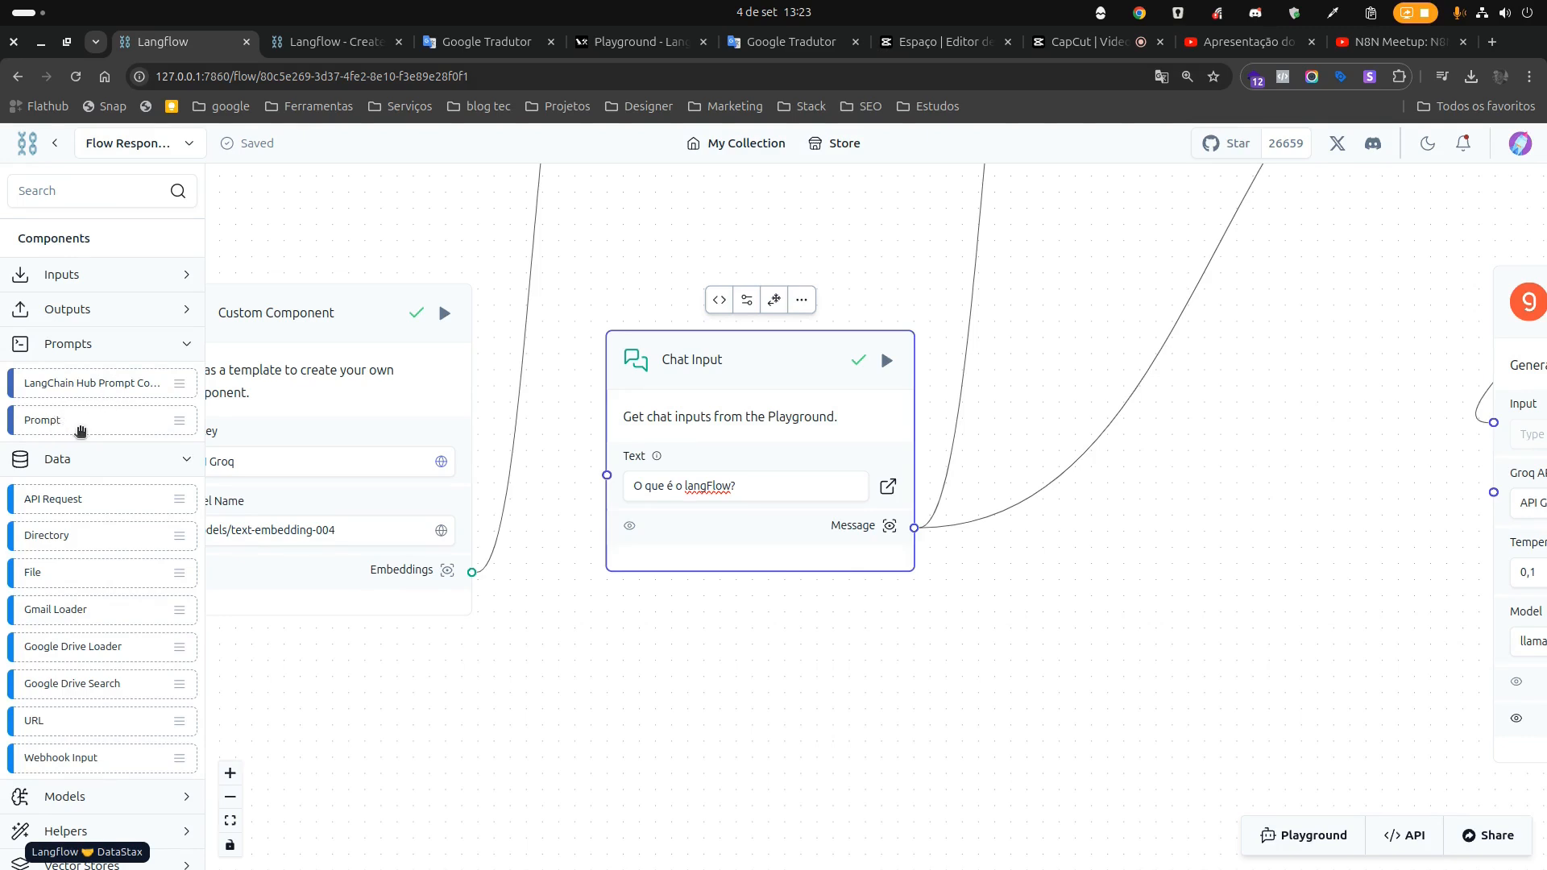
pyautogui.moveTo(49, 389); pyautogui.dragTo(1201, 334)
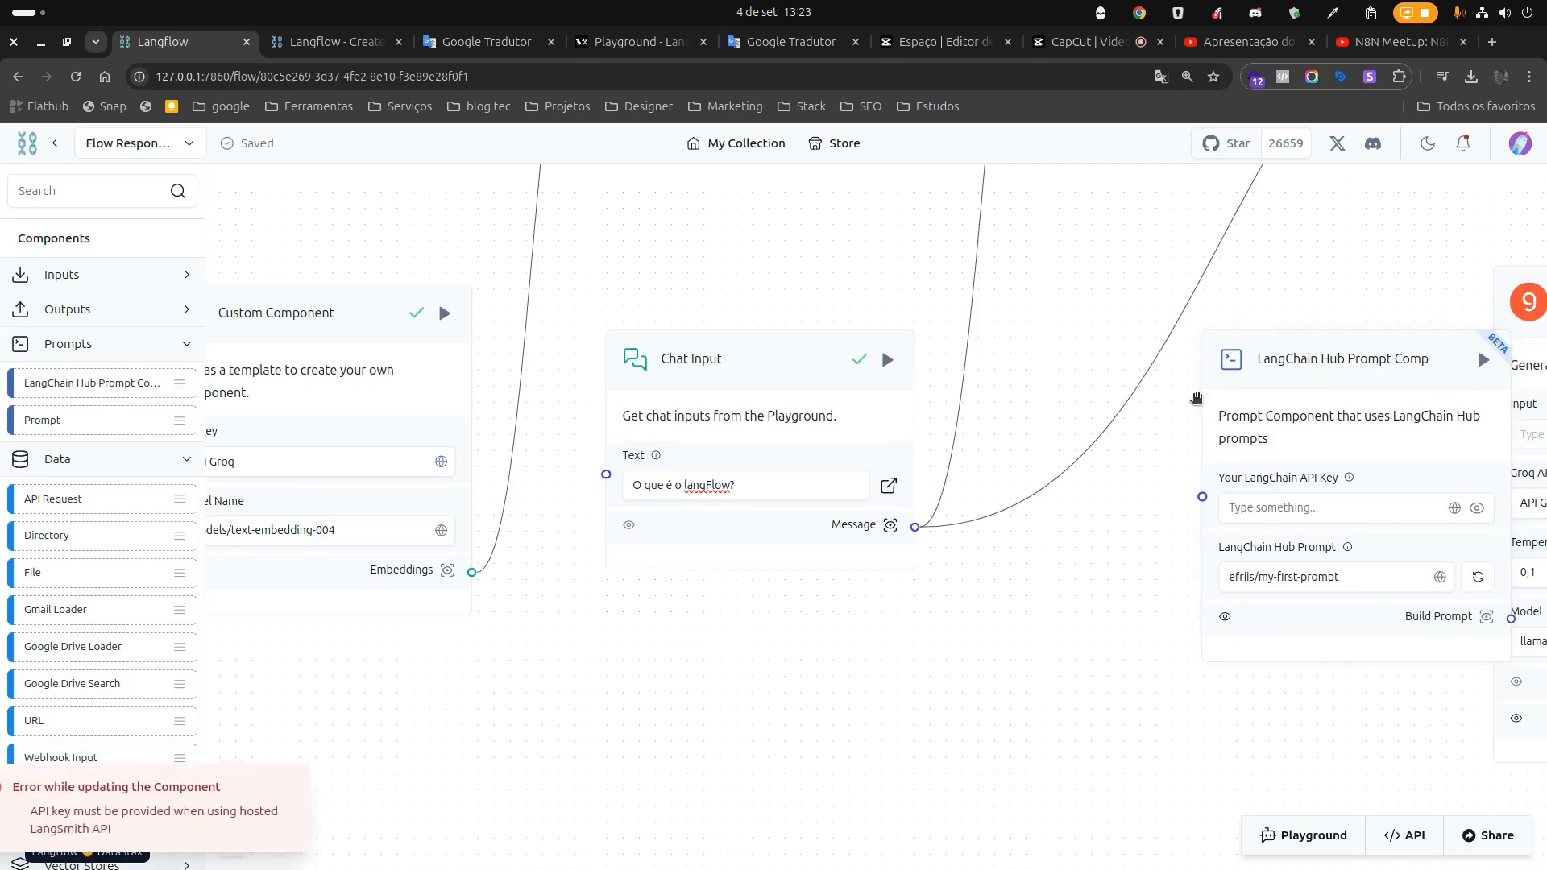
pyautogui.moveTo(1246, 401); pyautogui.dragTo(730, 401)
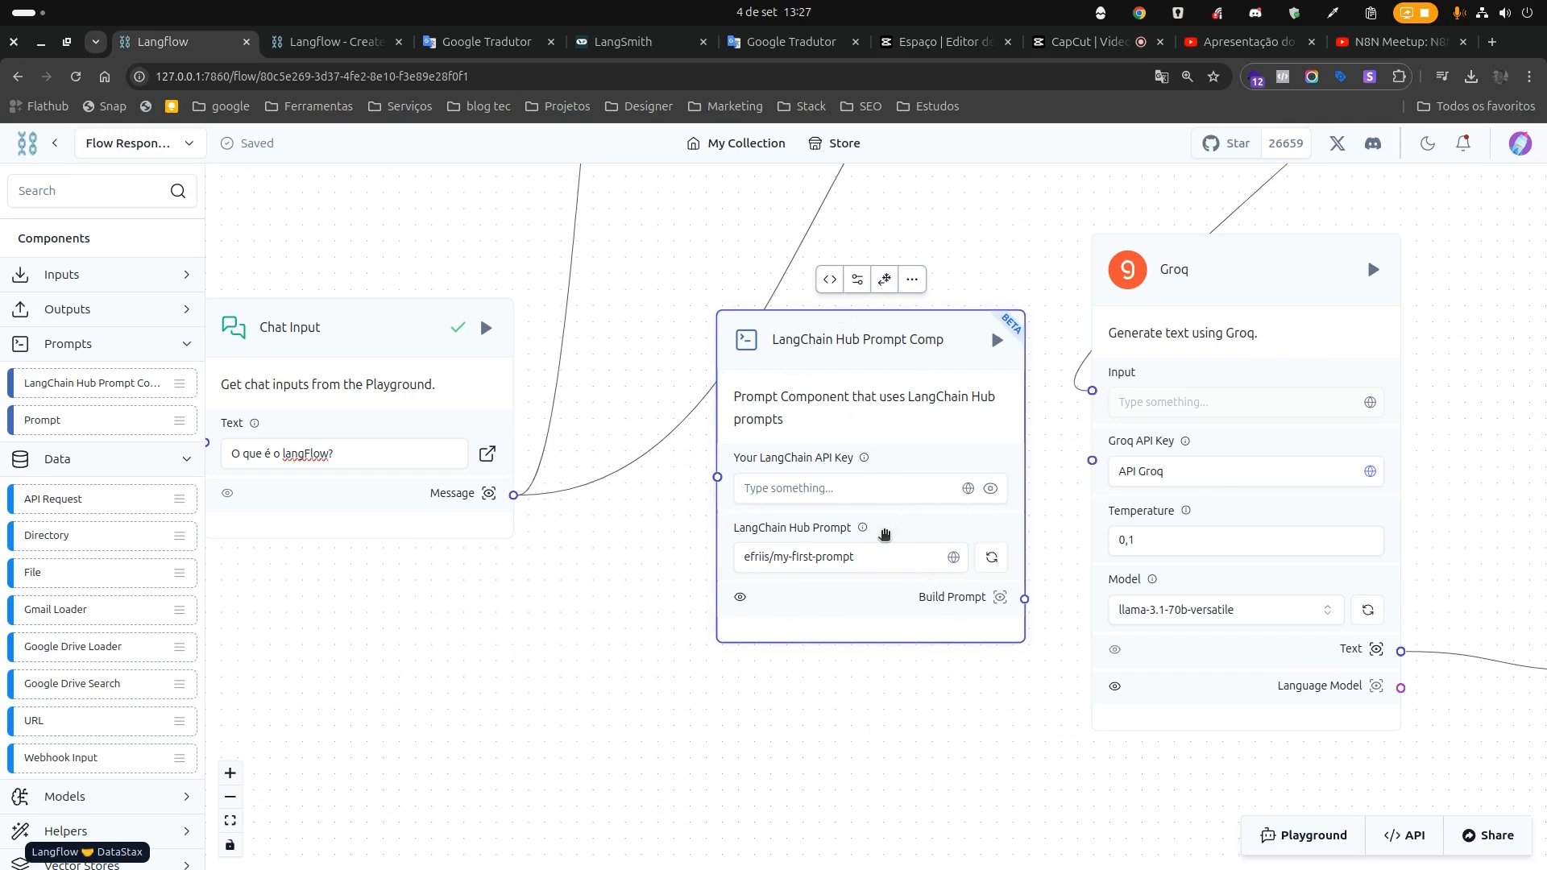
# Switch to the LangSmith browser page and load the langchain.com home page.
pyautogui.click(630, 46)
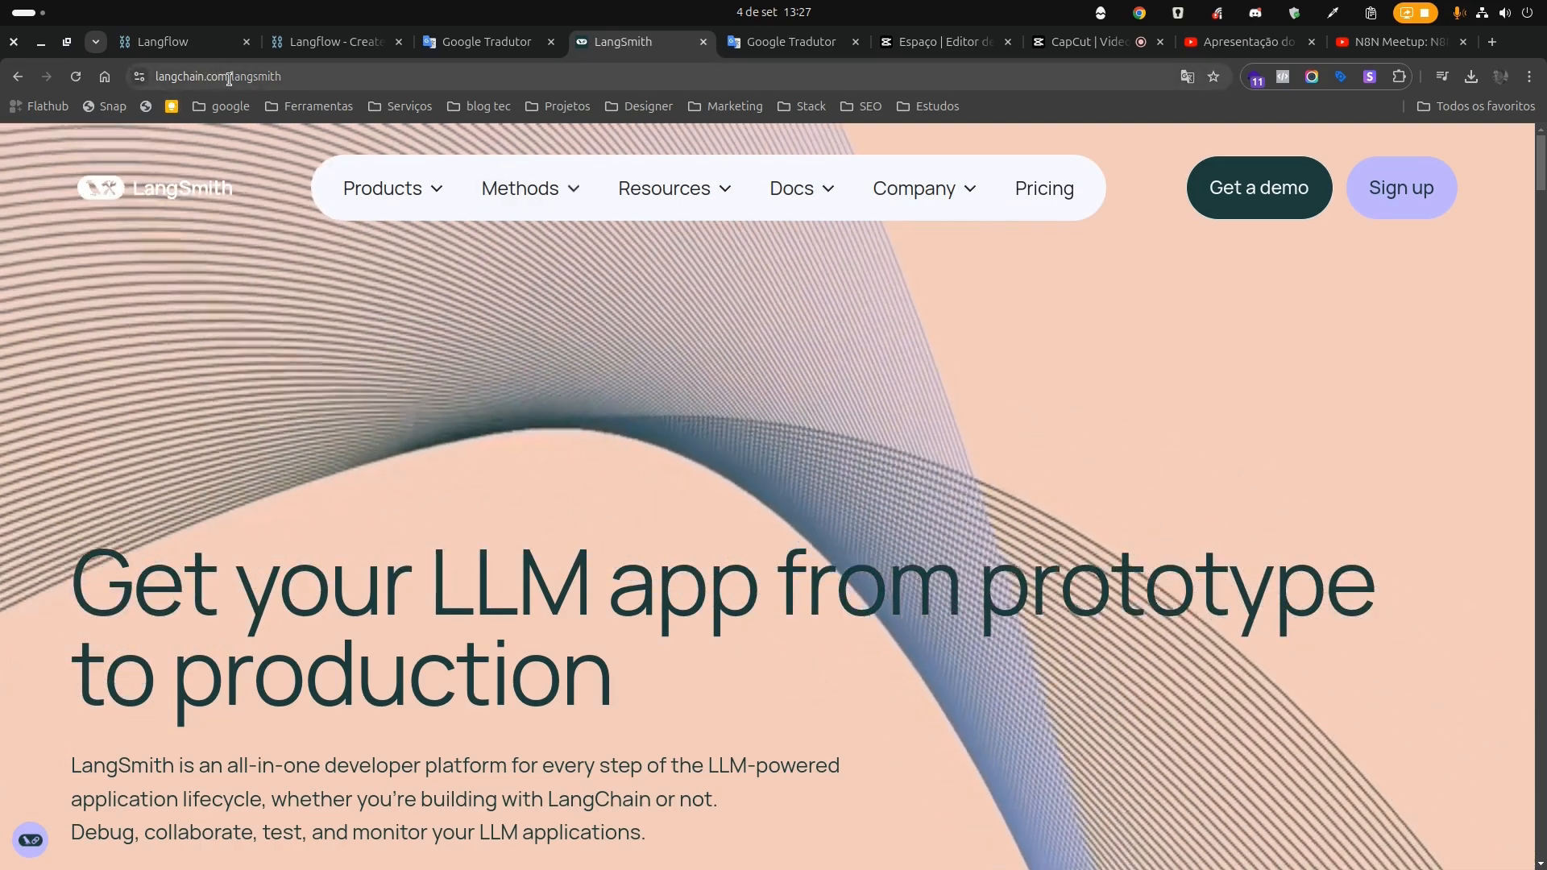
pyautogui.moveTo(229, 77); pyautogui.dragTo(529, 77)
pyautogui.write('l')
pyautogui.press('BackSpace')
pyautogui.press('BackSpace')
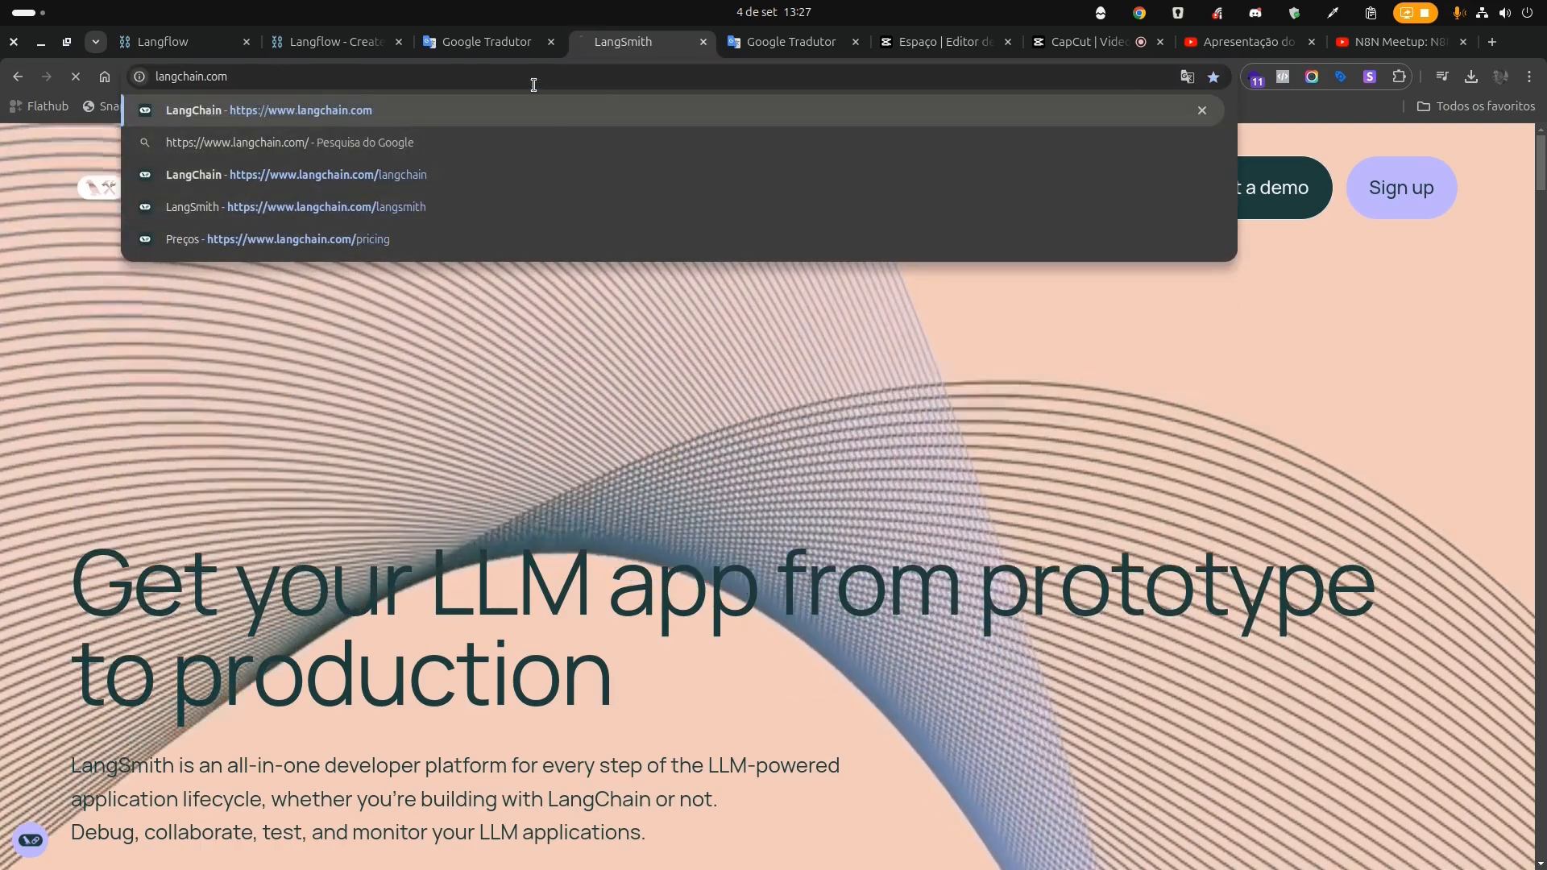
pyautogui.press('Return')
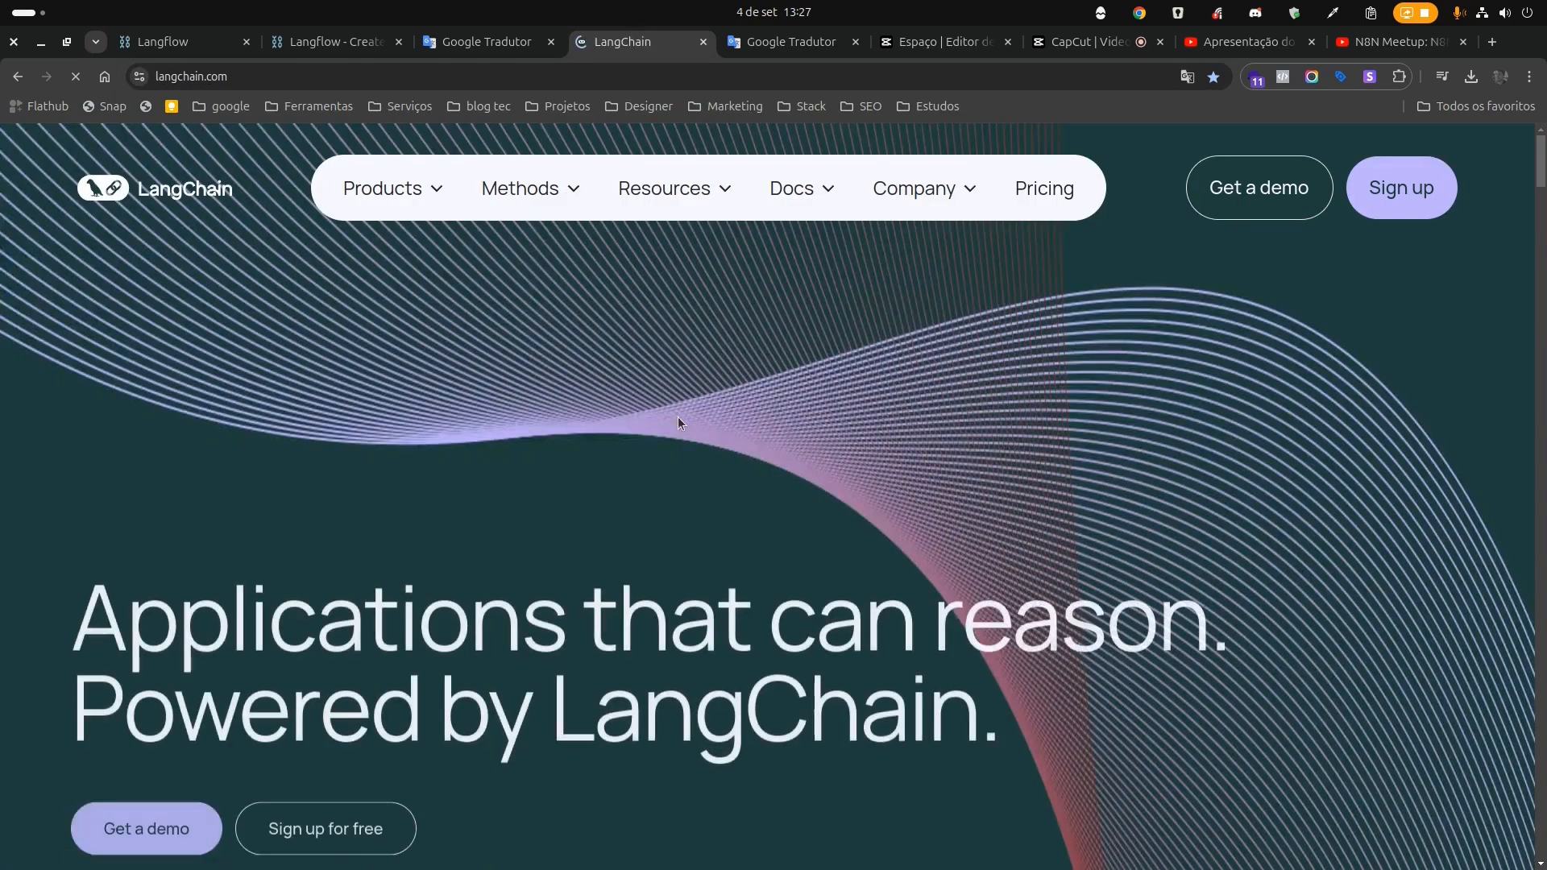
# Go to the LangSmith product page and log in to LangSmith with GitHub.
pyautogui.click(383, 193)
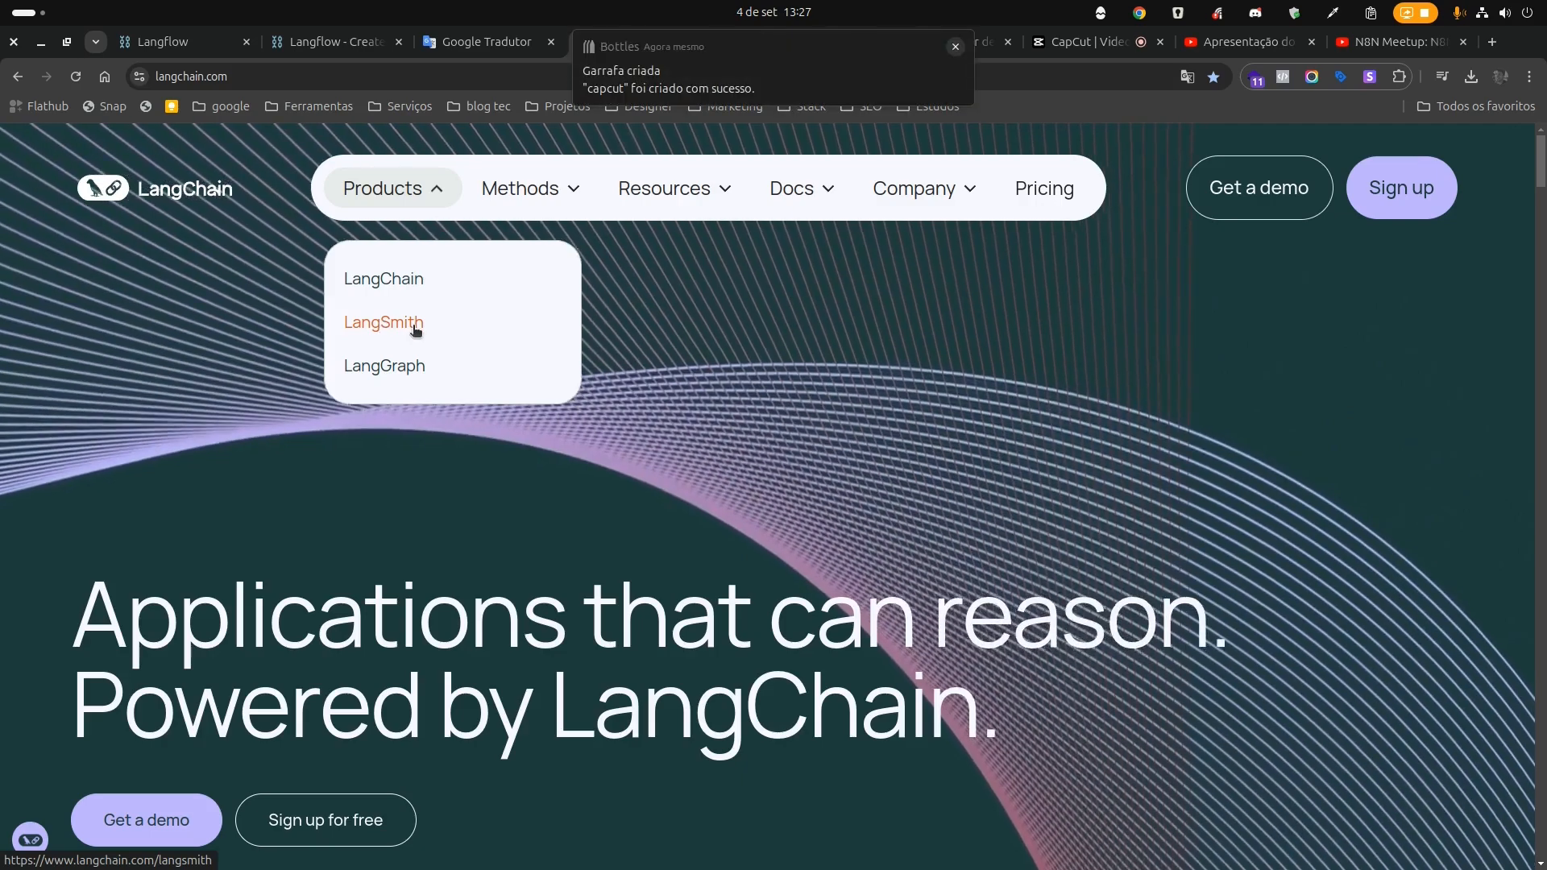
pyautogui.click(385, 323)
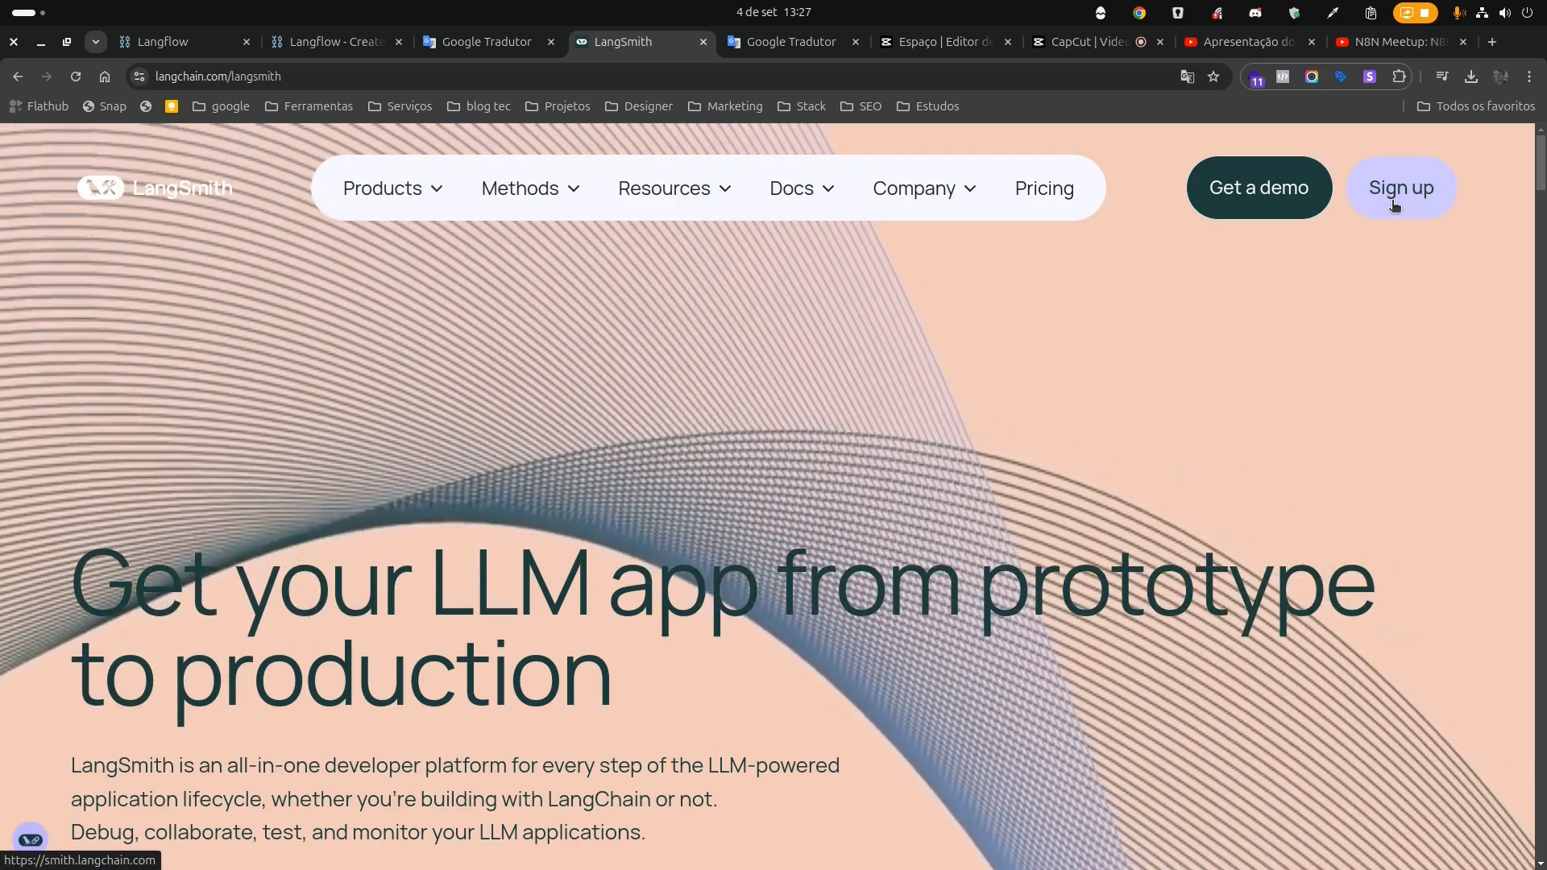
pyautogui.click(1395, 206)
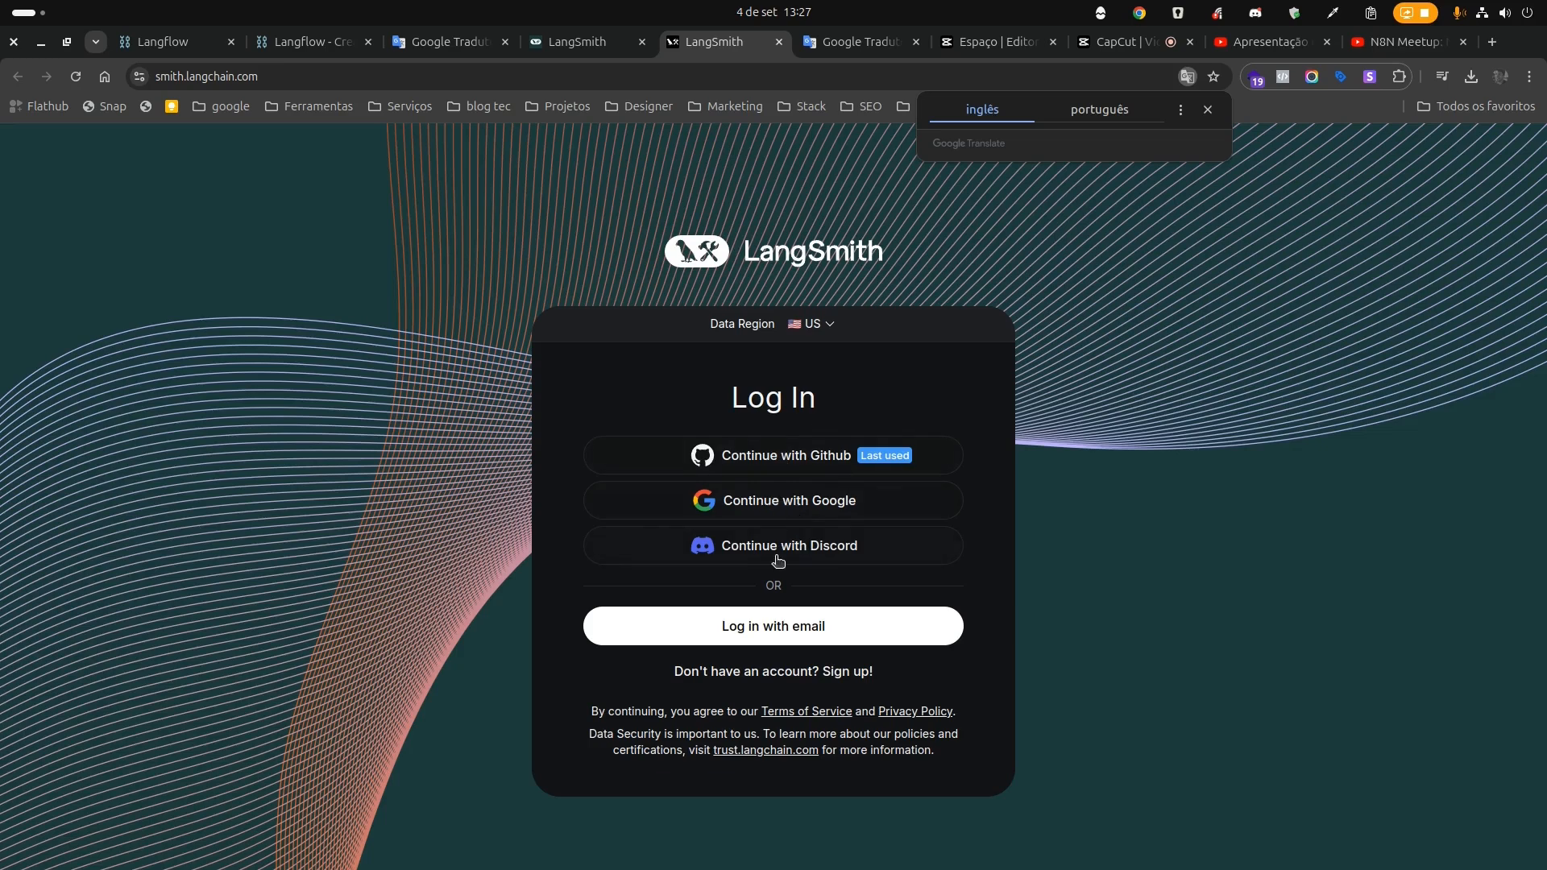
pyautogui.click(780, 468)
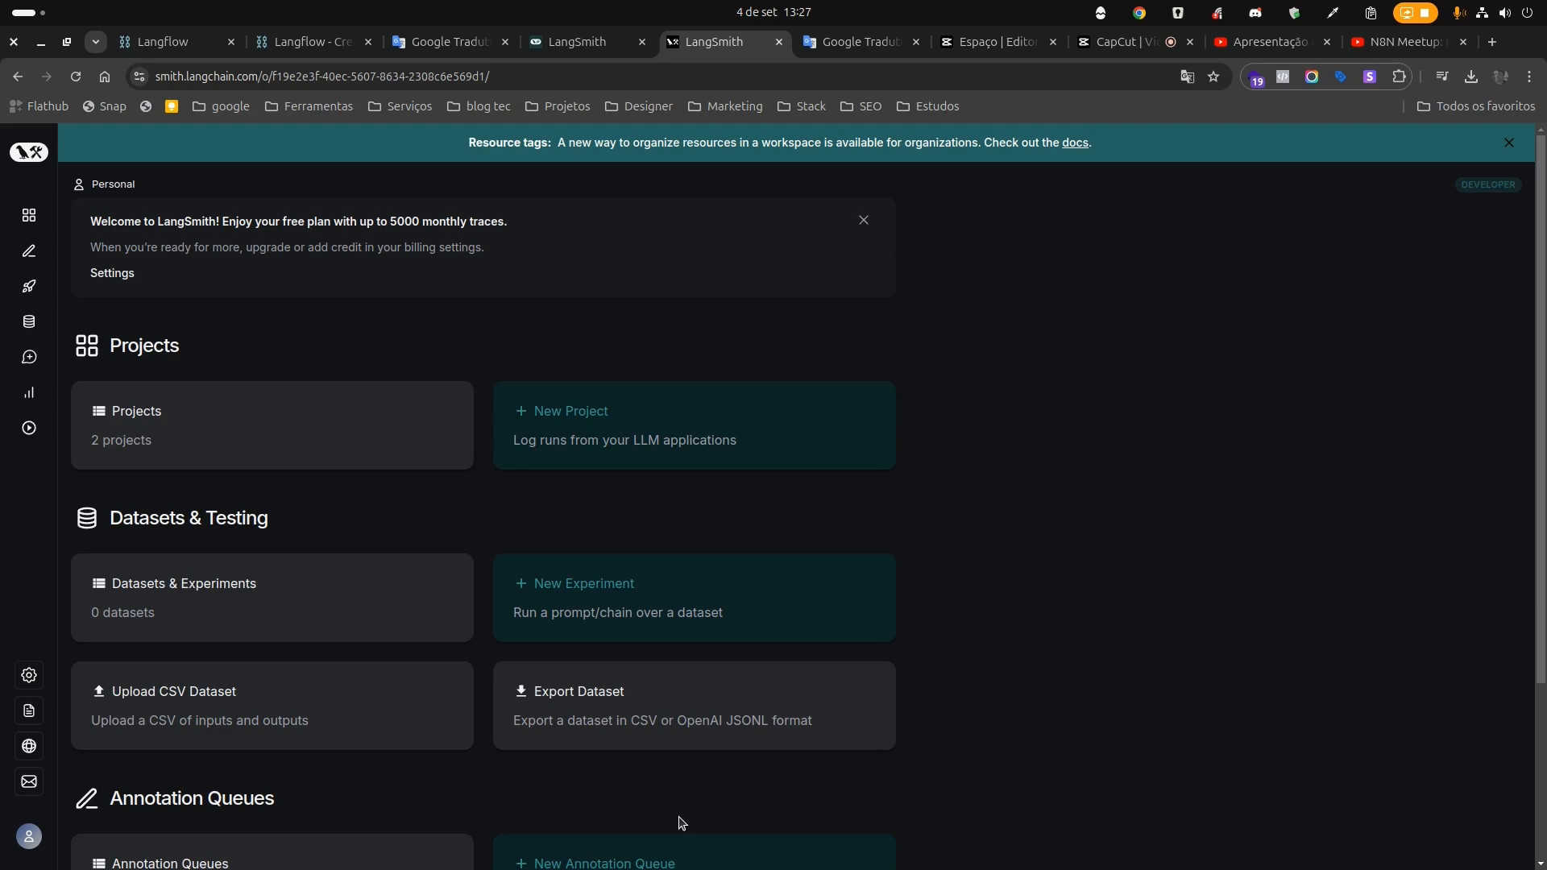
# View LangSmith's prompt list and the new-prompt Playground, and check the LangChain Hub Prompt component in Langflow.
pyautogui.click(27, 368)
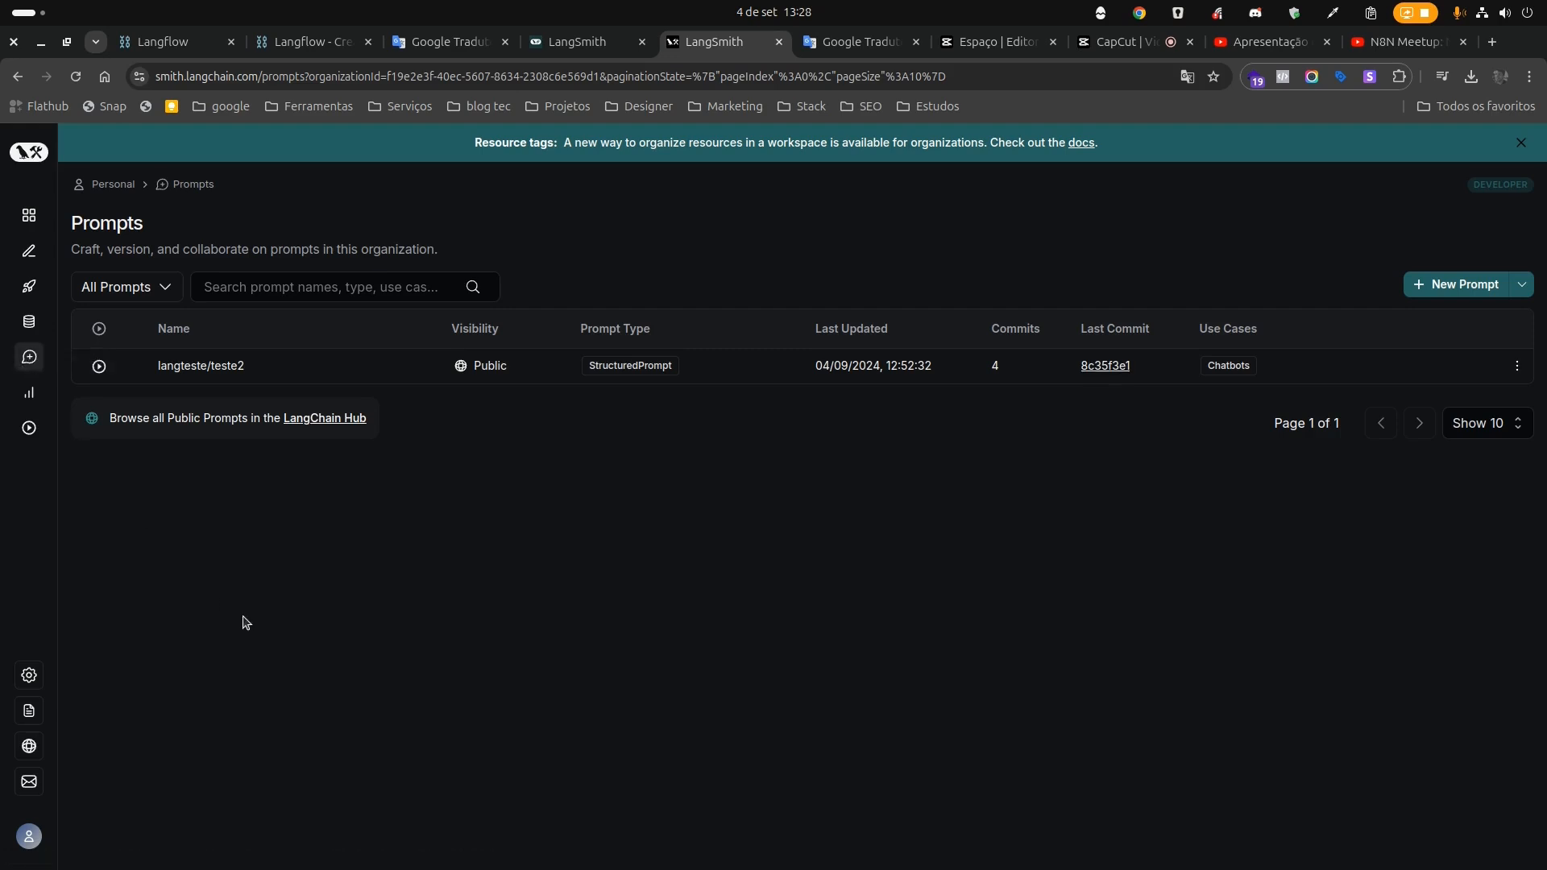
pyautogui.click(1464, 287)
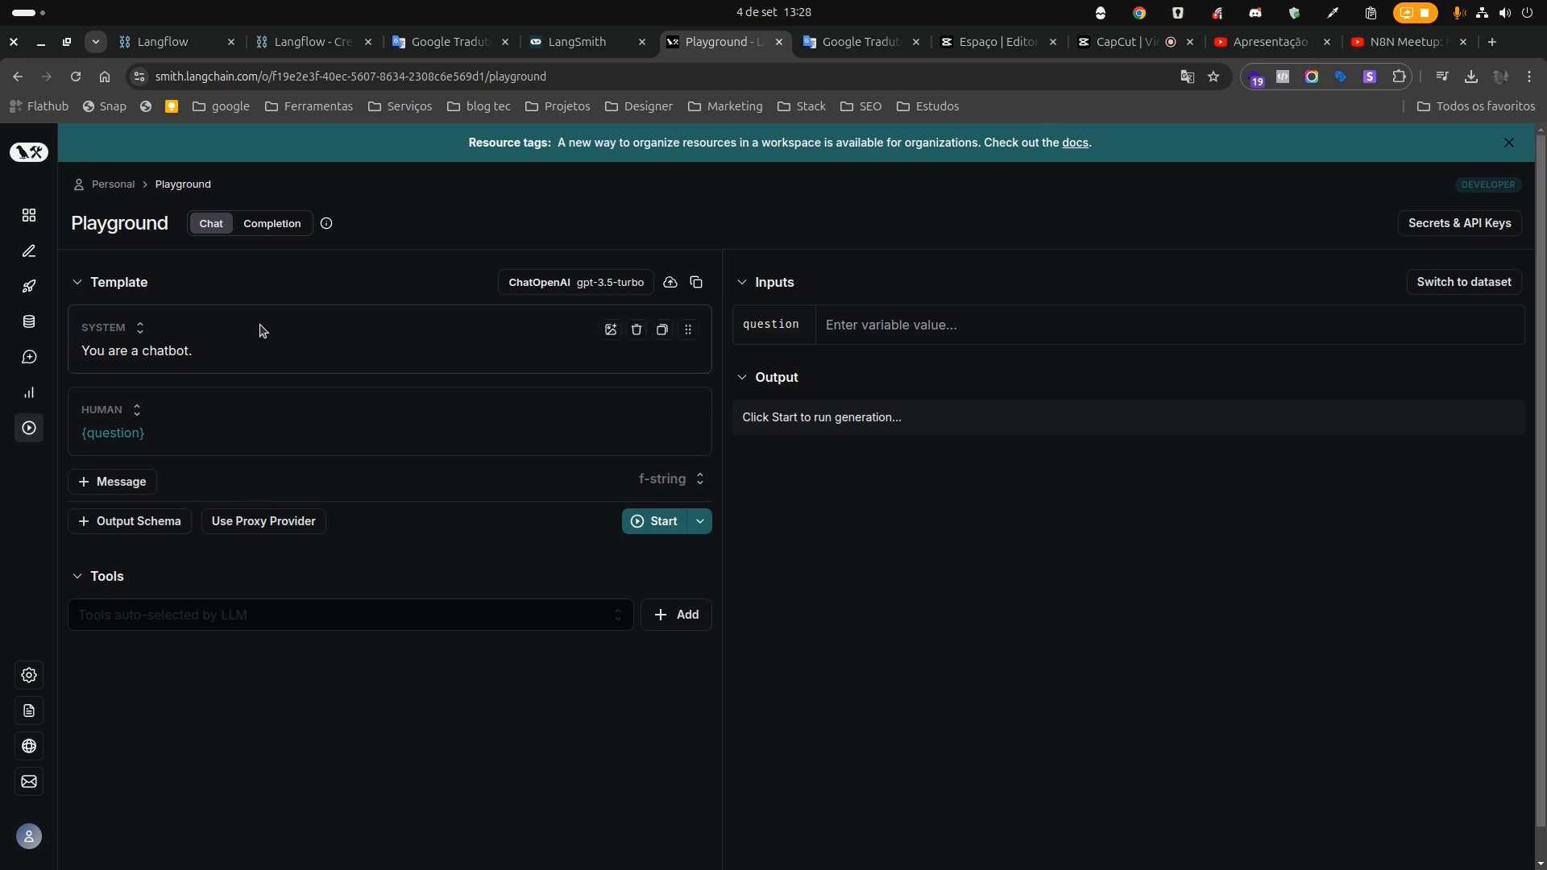
pyautogui.click(182, 44)
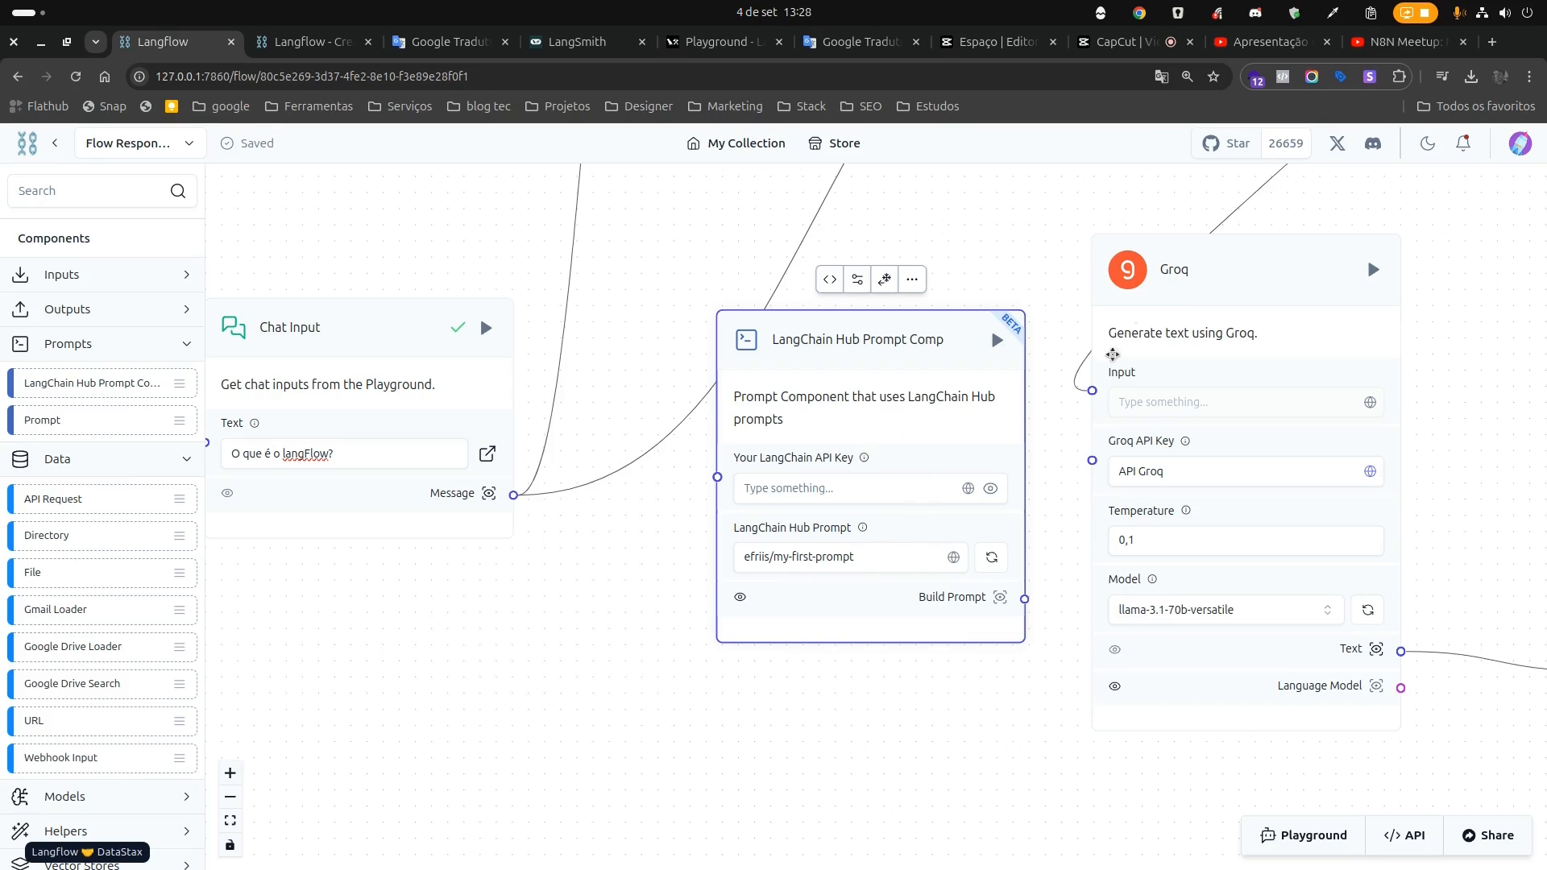
pyautogui.click(699, 45)
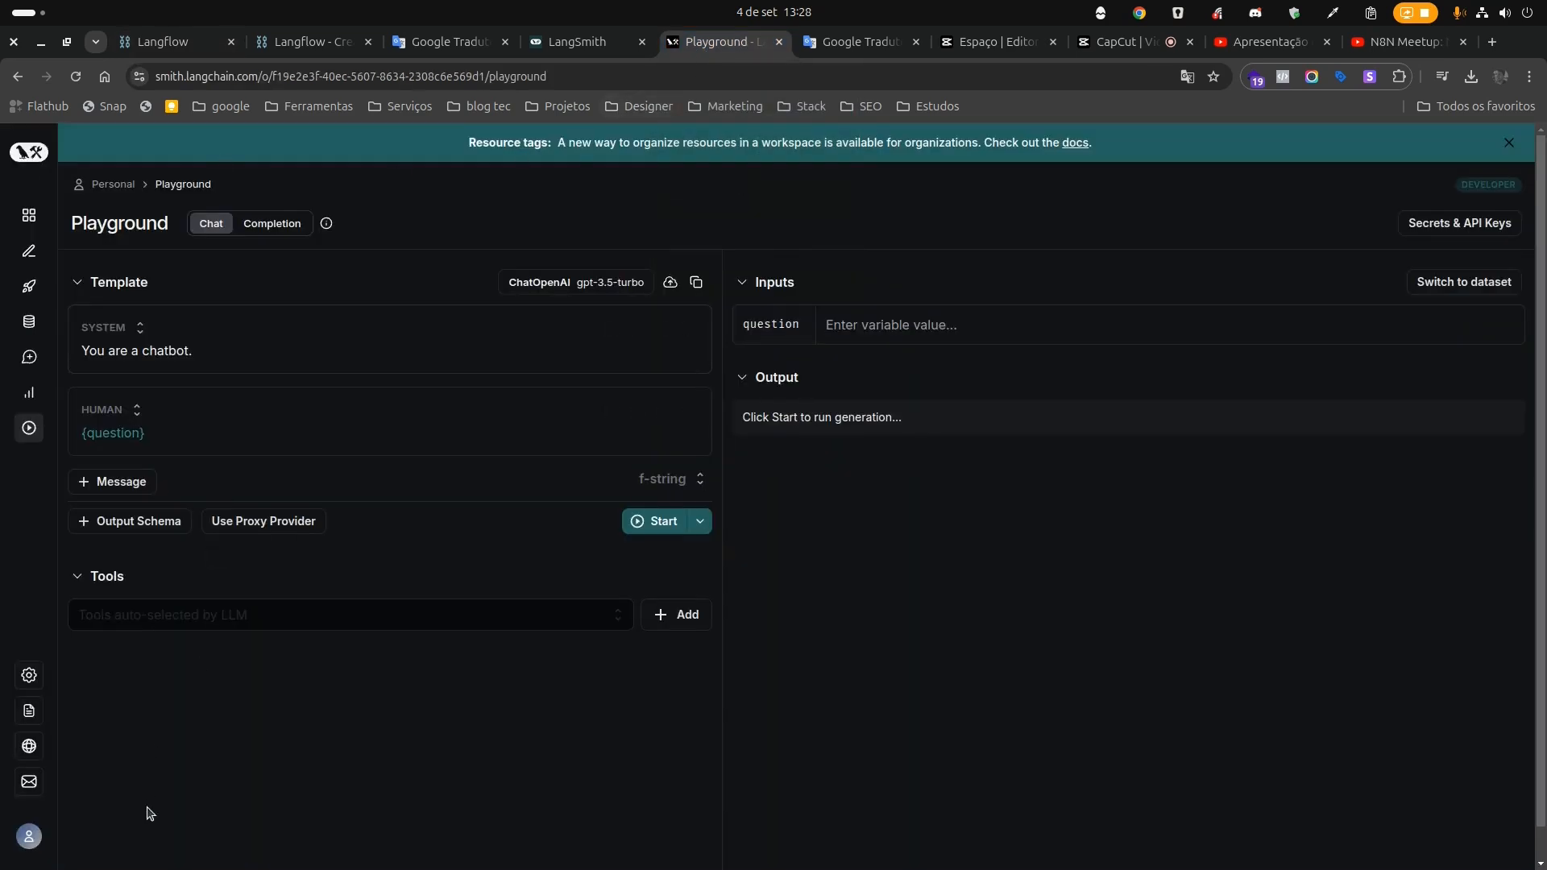
# View the API key settings and the key creation options in LangSmith, leaving without creating a key.
pyautogui.click(29, 675)
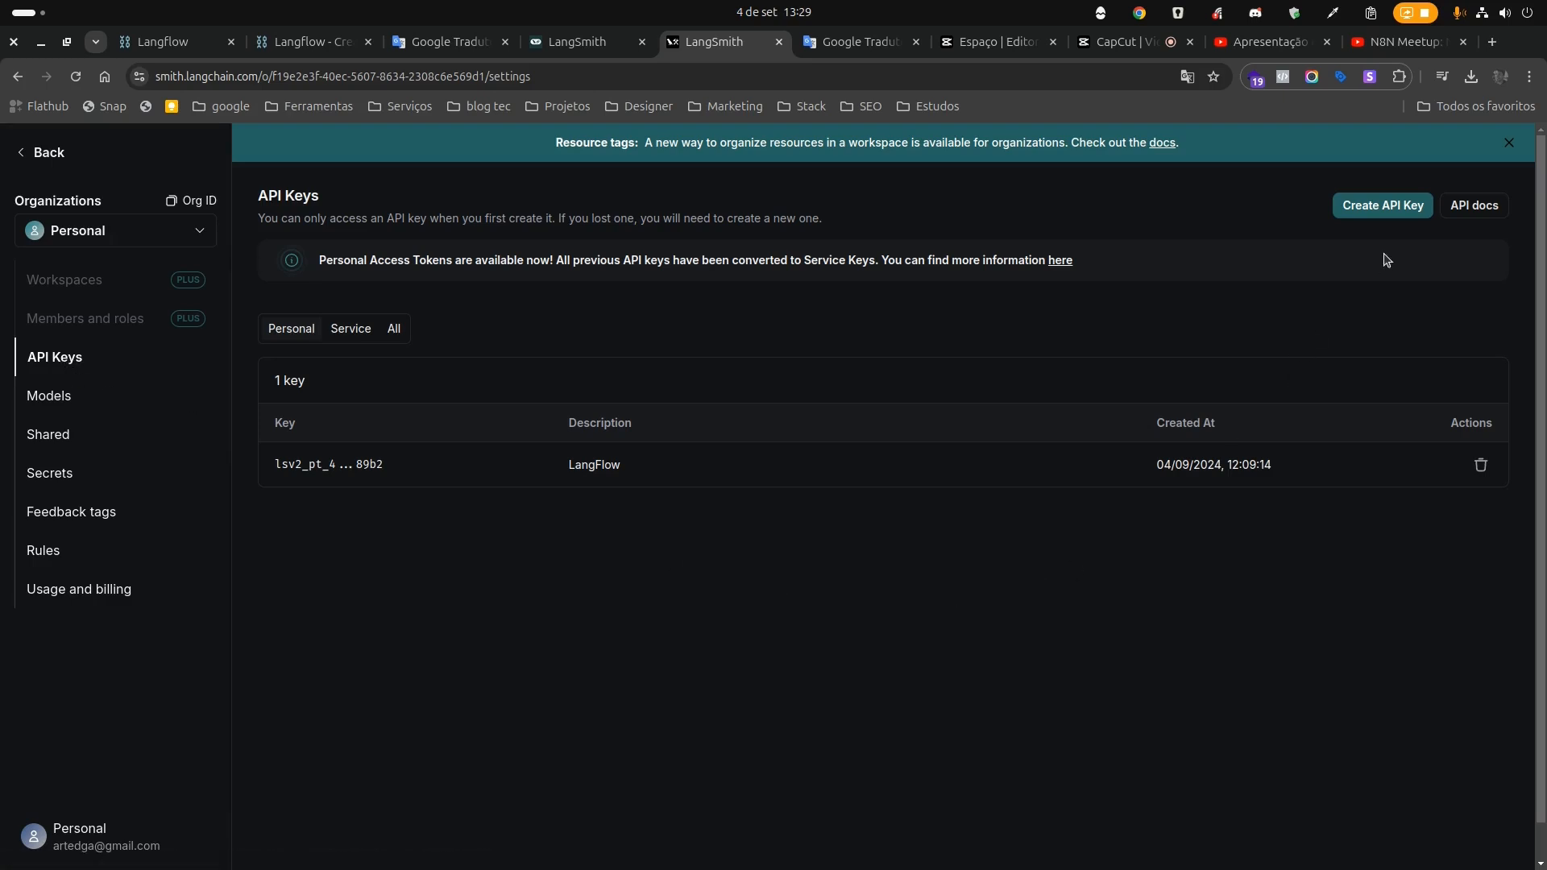
pyautogui.click(1383, 207)
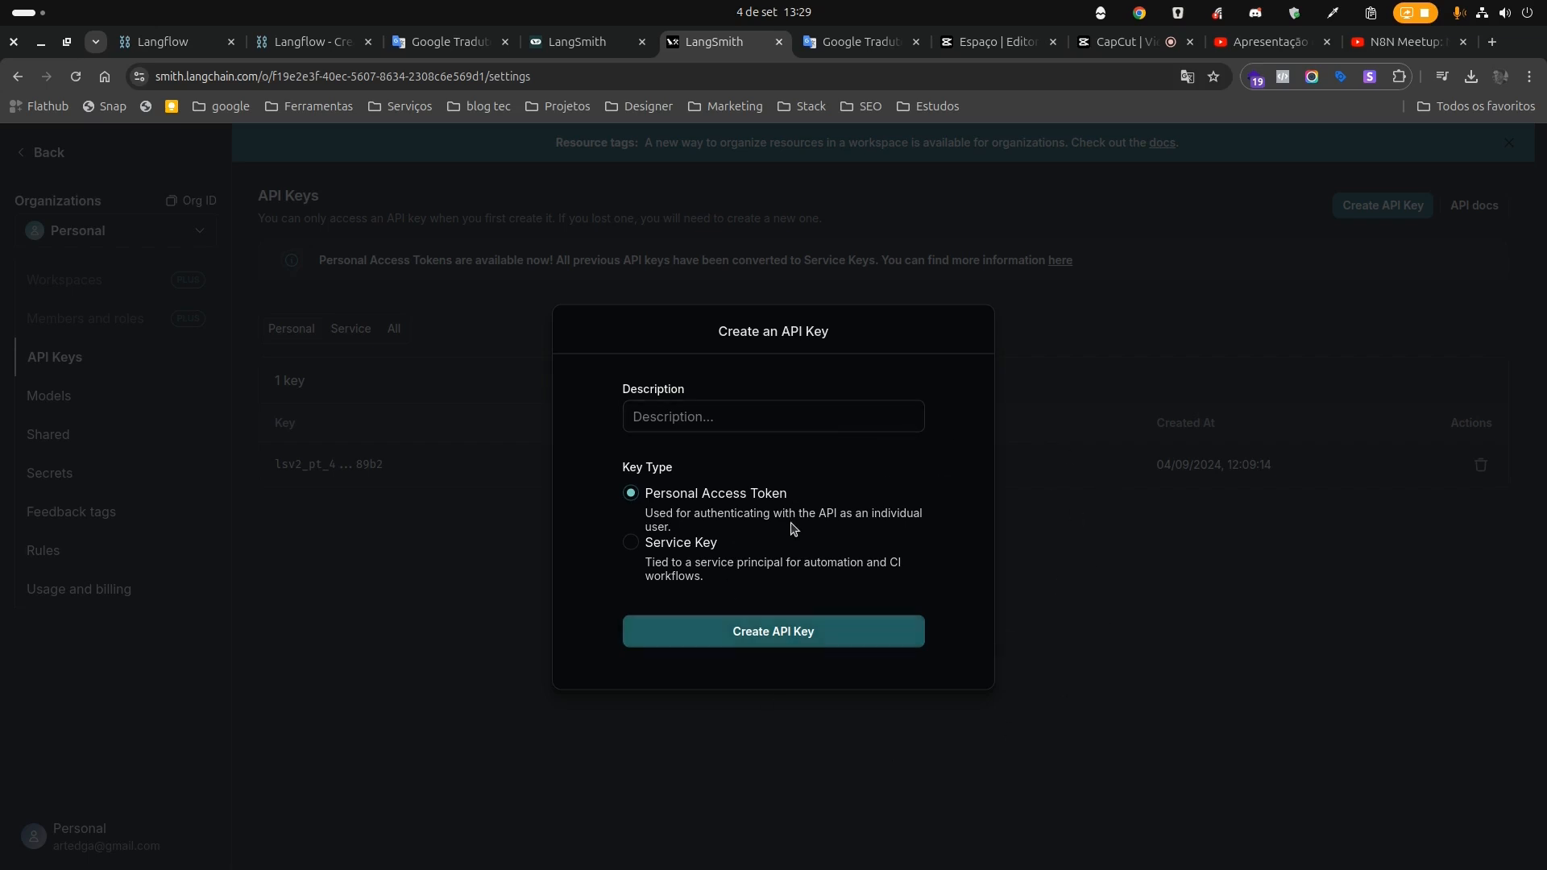
pyautogui.click(464, 639)
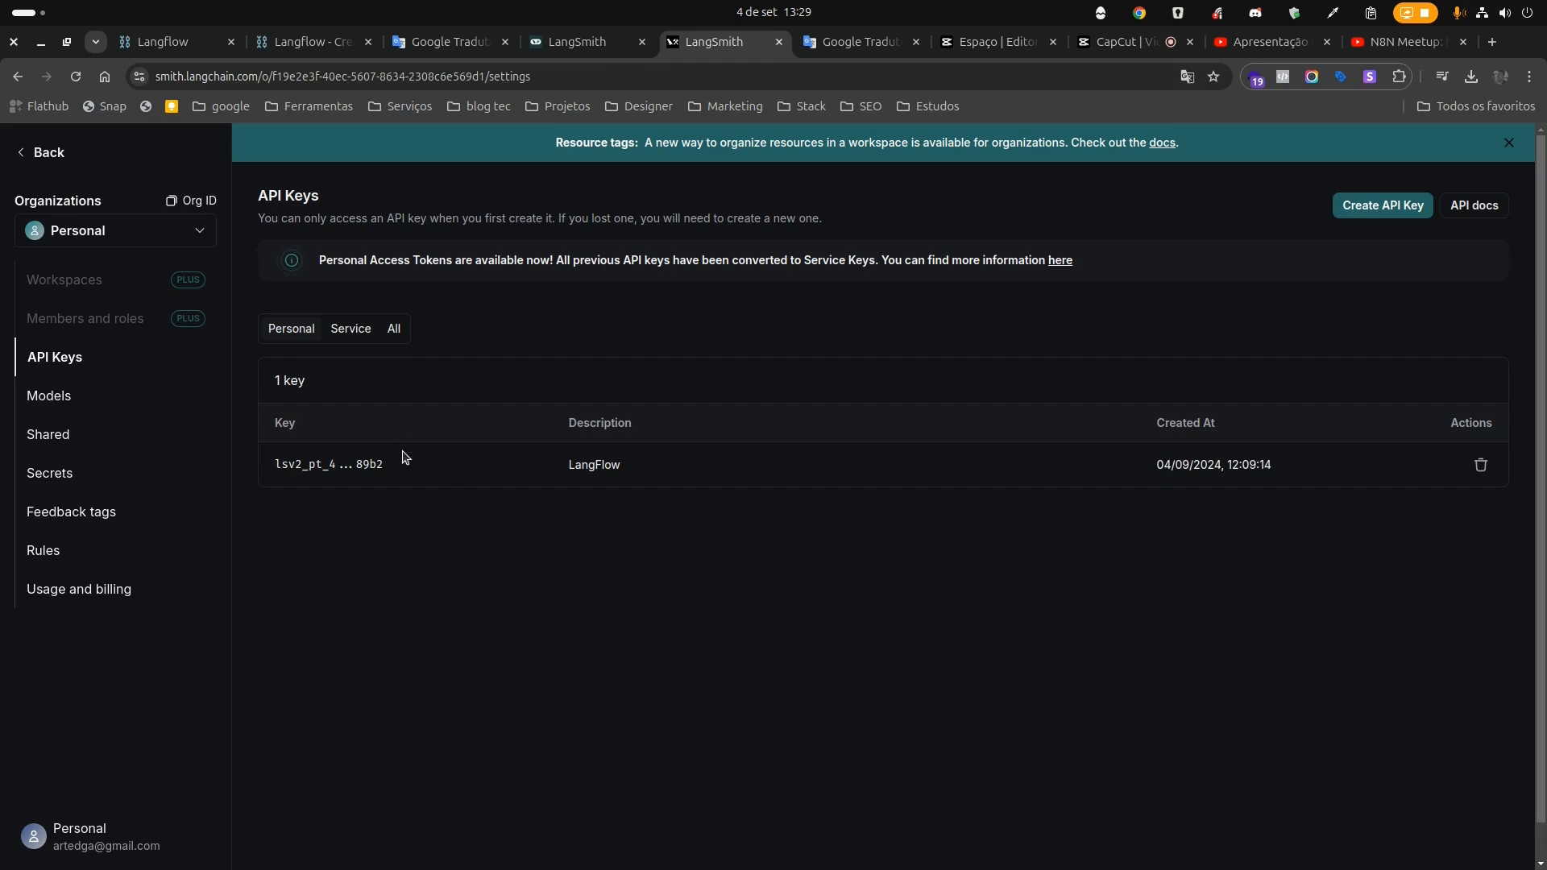
# In Langflow, assign the LangSmith global variable as the component's LangChain API key and refresh the efriis/my-first-prompt hub prompt.
pyautogui.click(192, 51)
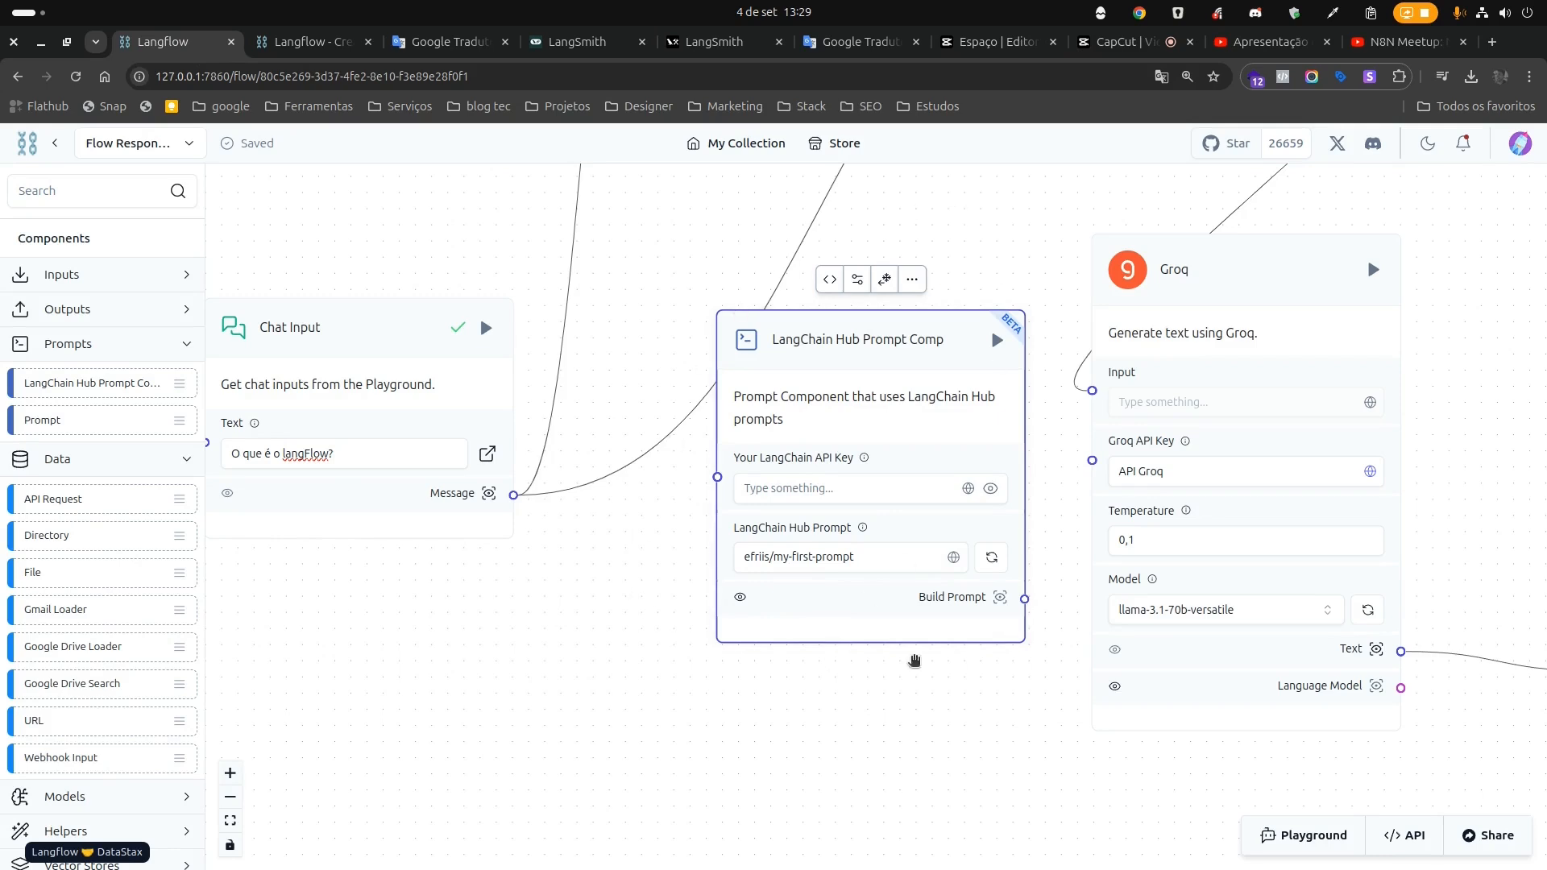
pyautogui.click(904, 490)
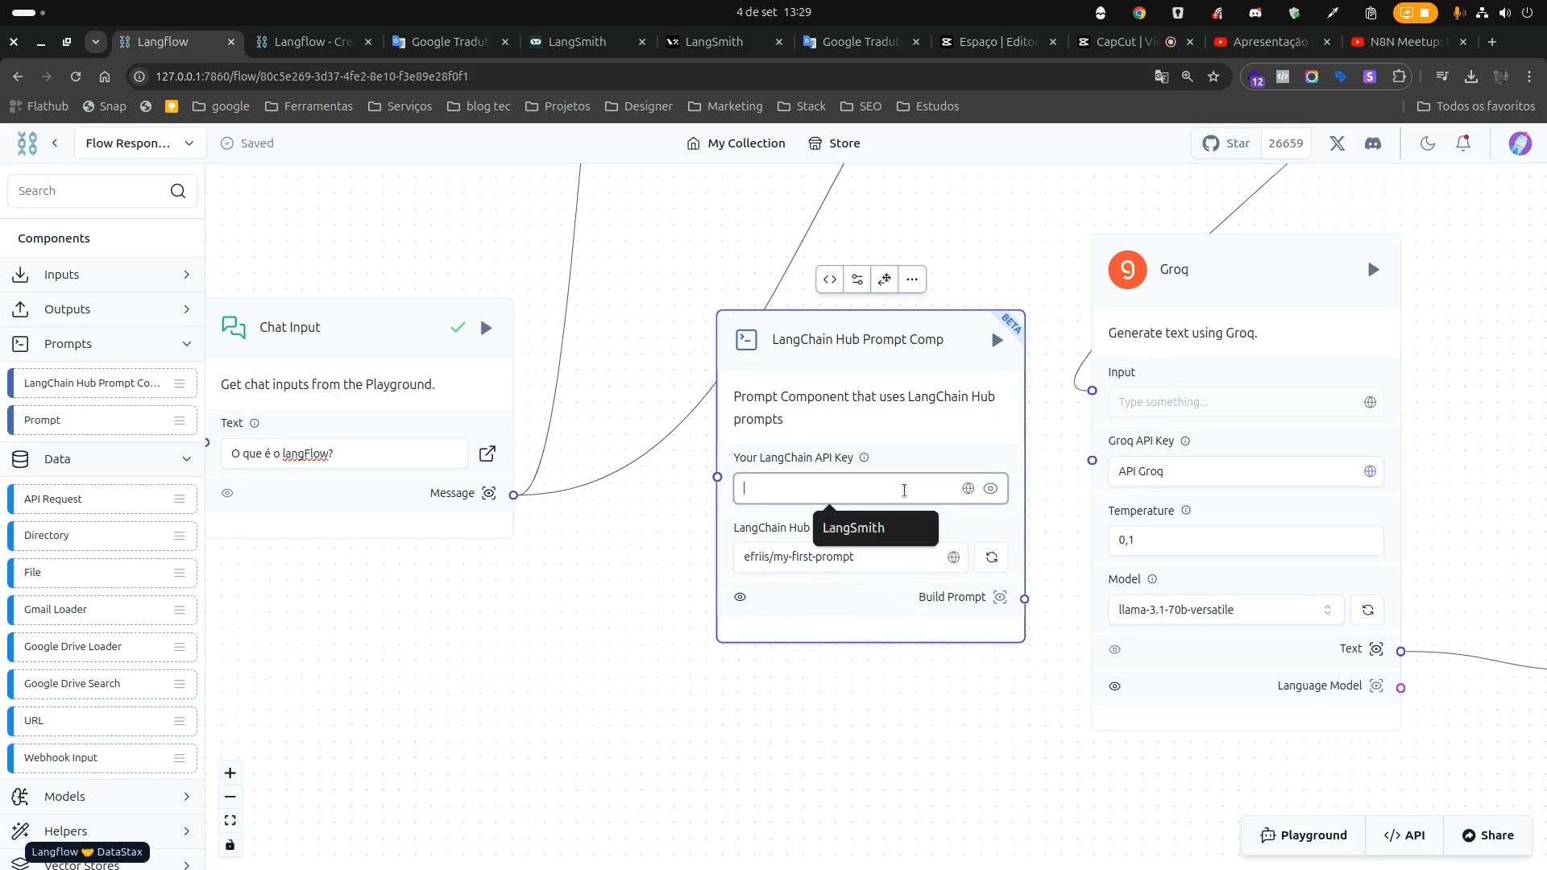
pyautogui.click(968, 489)
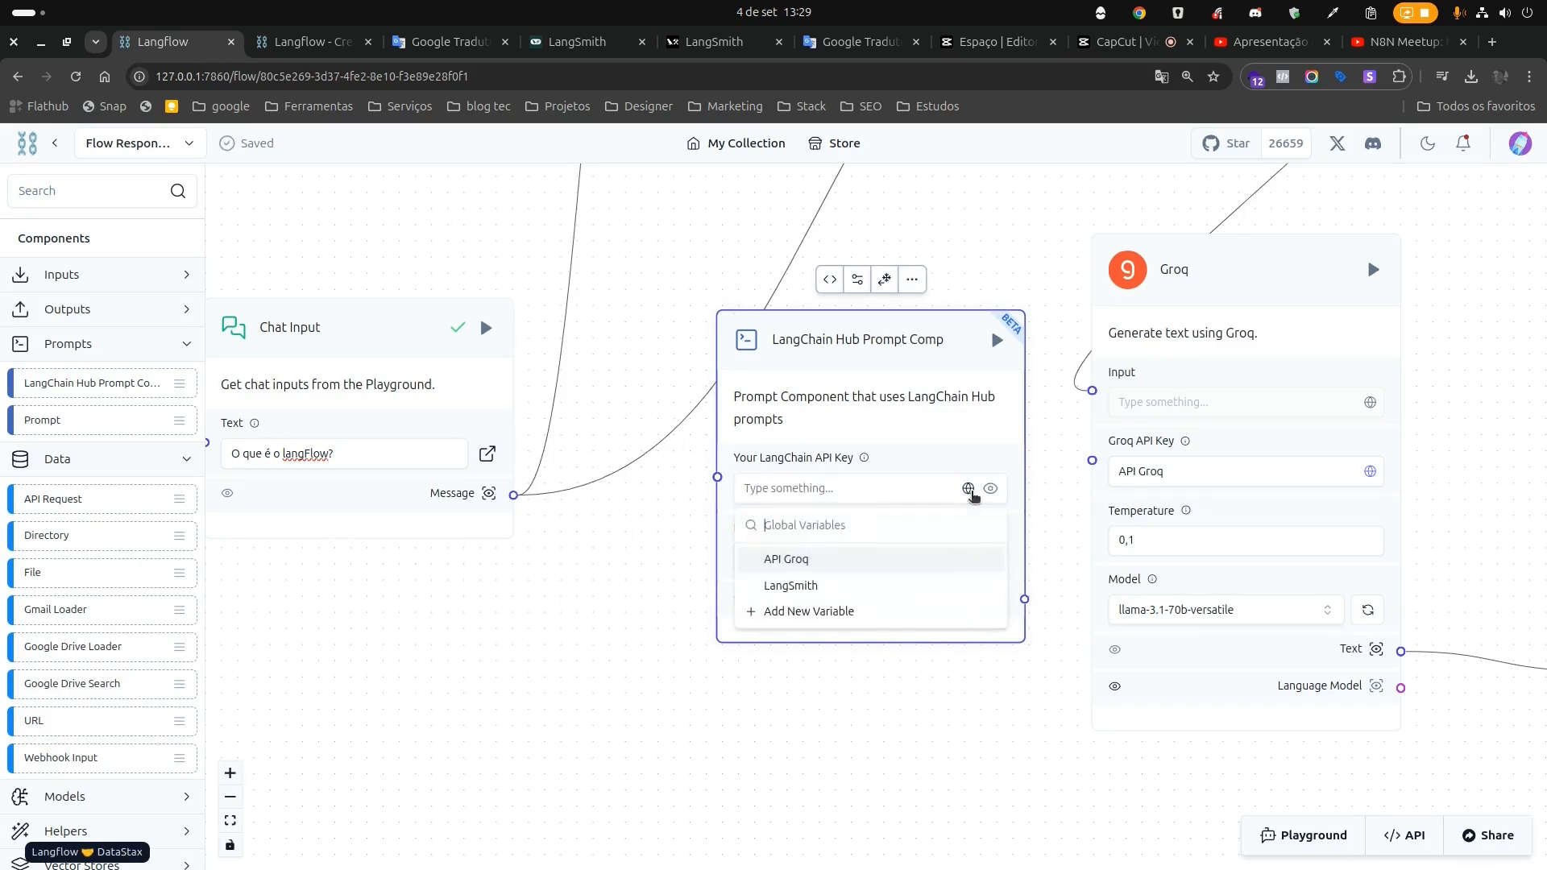
pyautogui.click(792, 587)
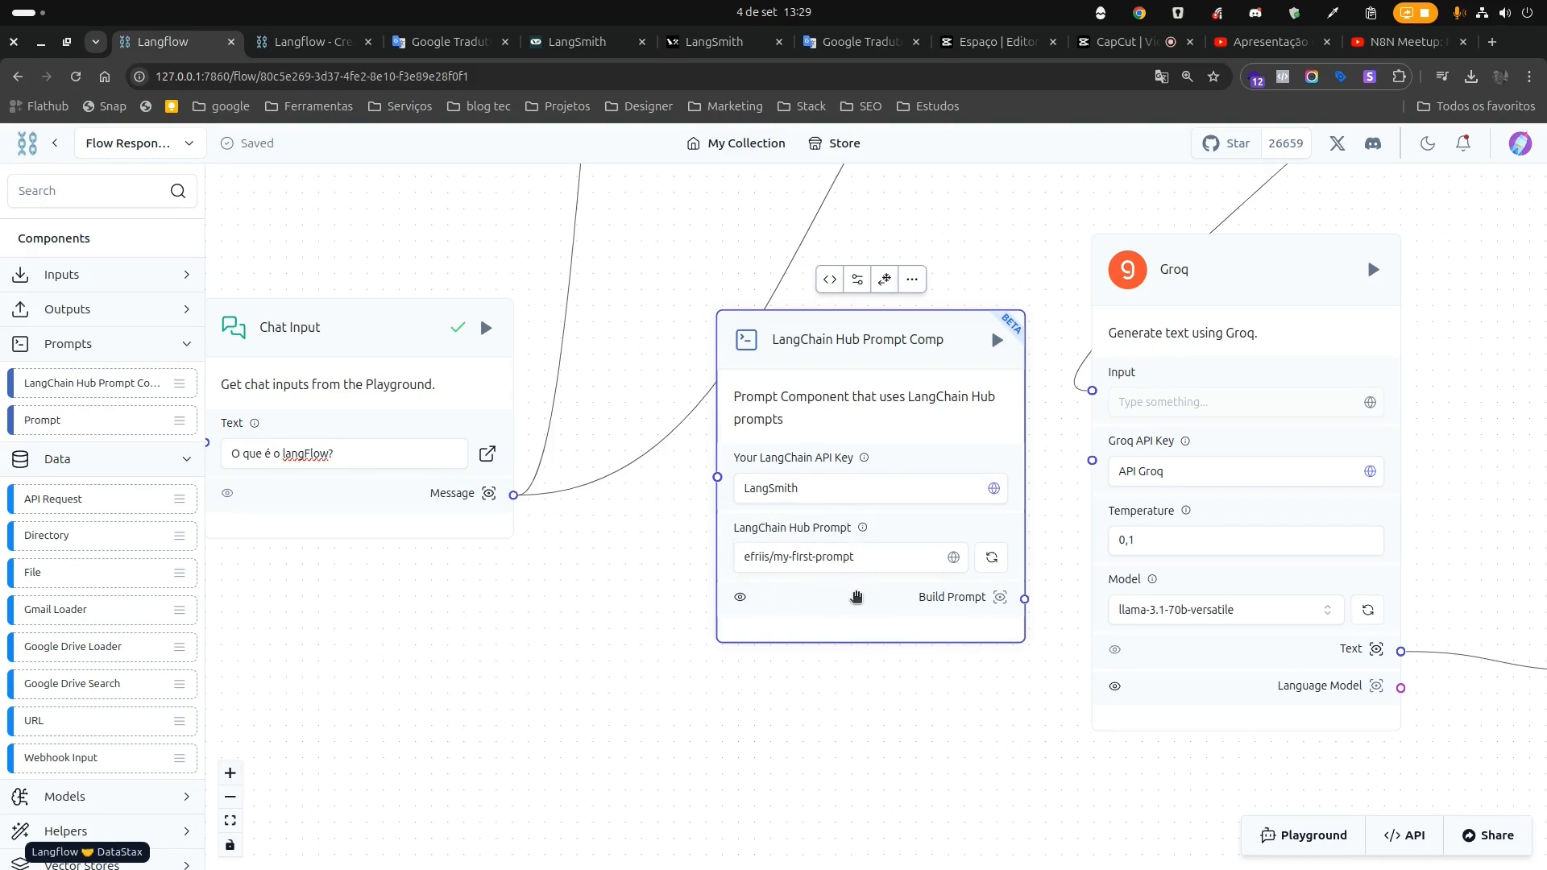
pyautogui.click(992, 560)
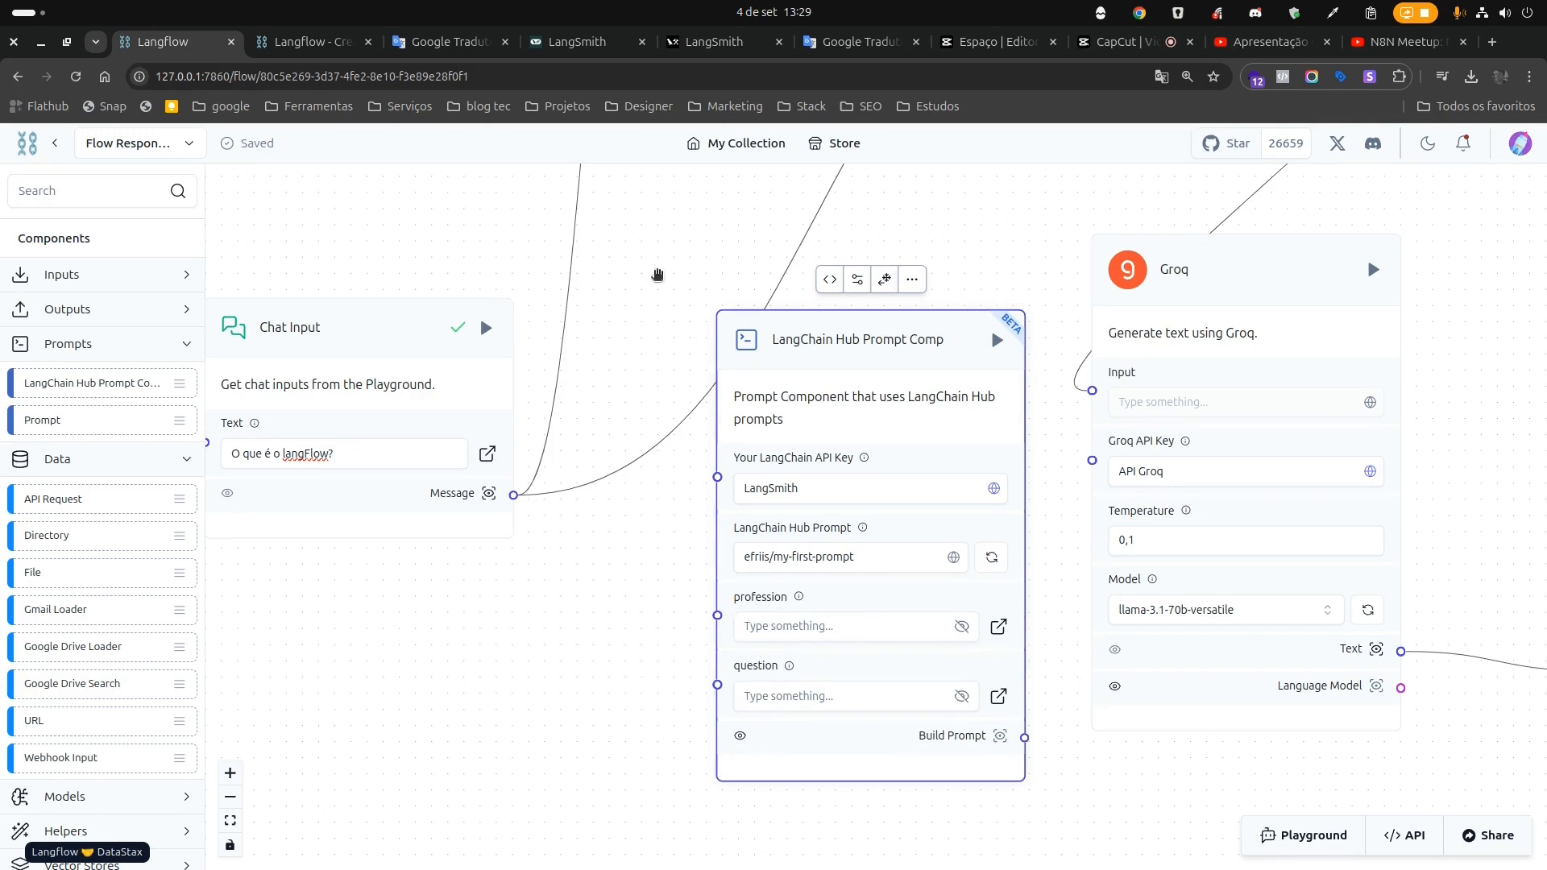
# Switch back to LangSmith and start a new prompt from the Prompts page.
pyautogui.click(703, 41)
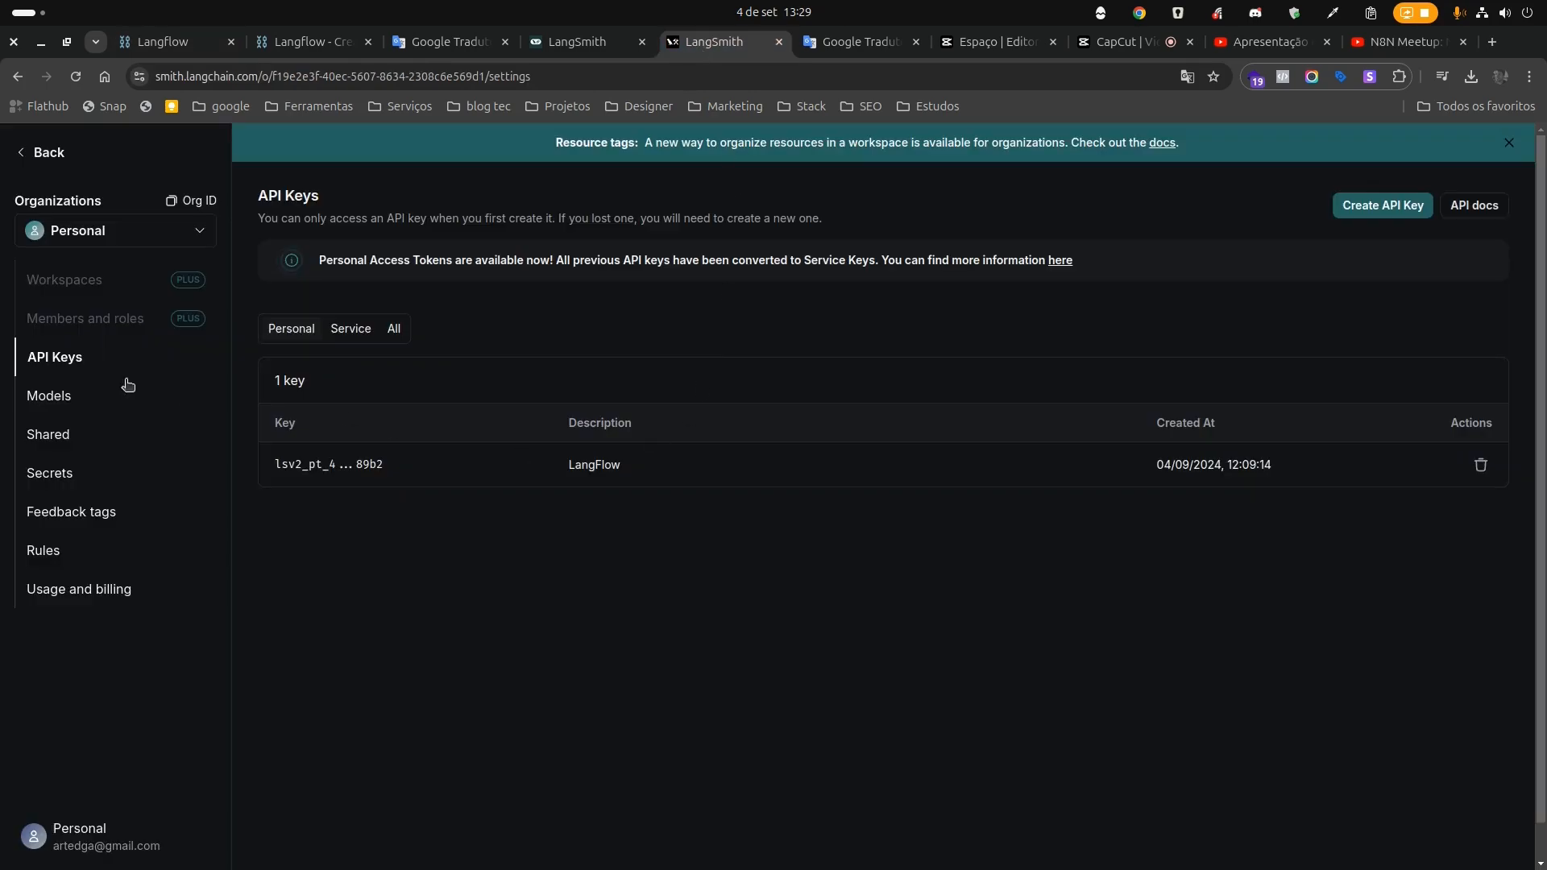
pyautogui.click(19, 152)
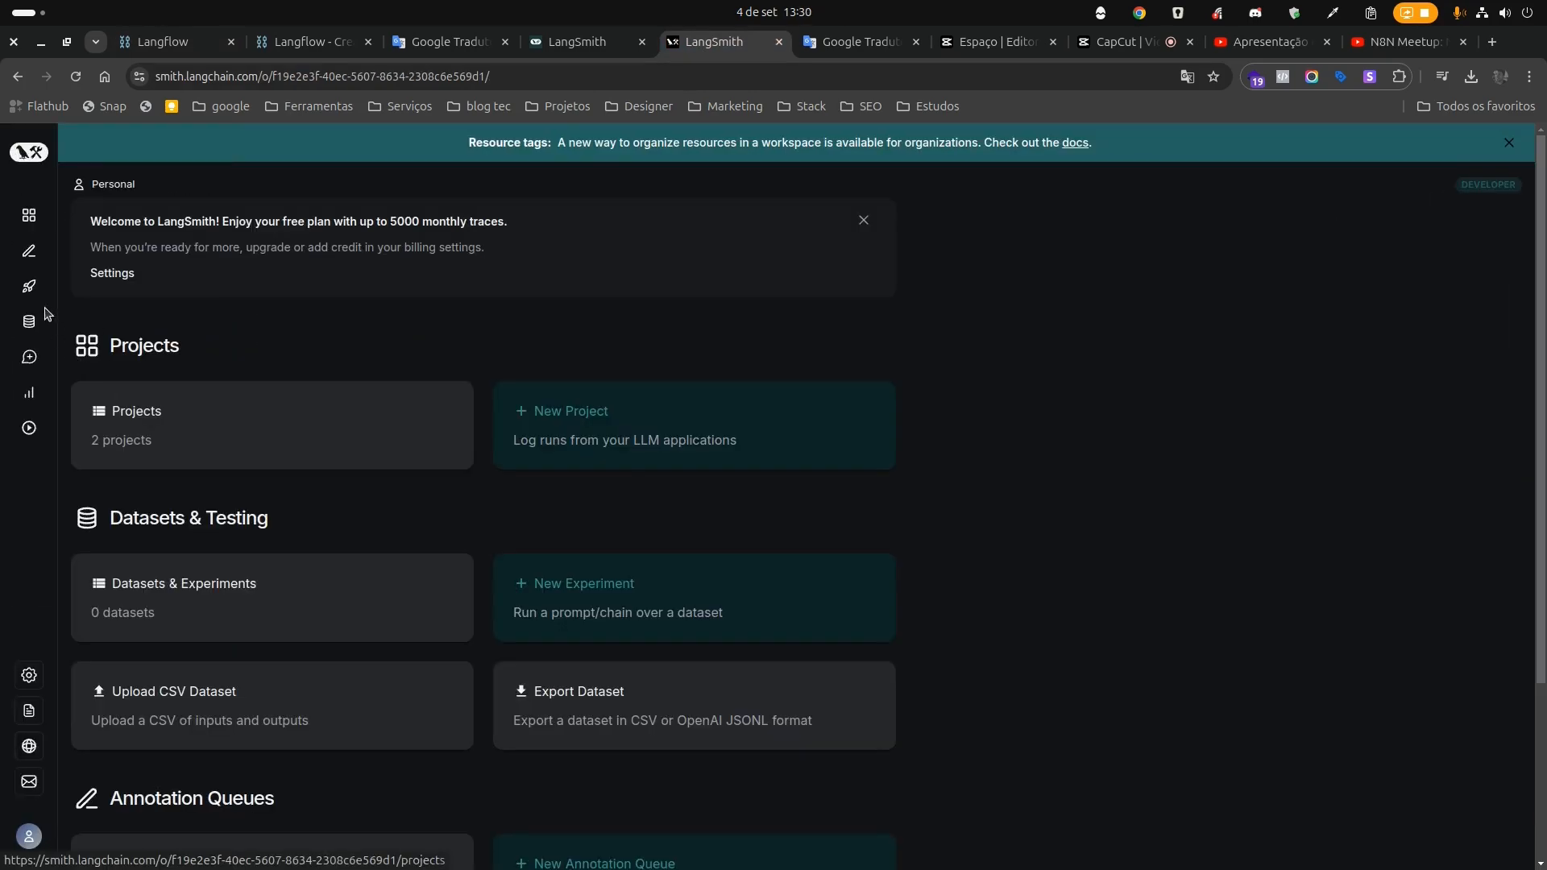
pyautogui.click(26, 367)
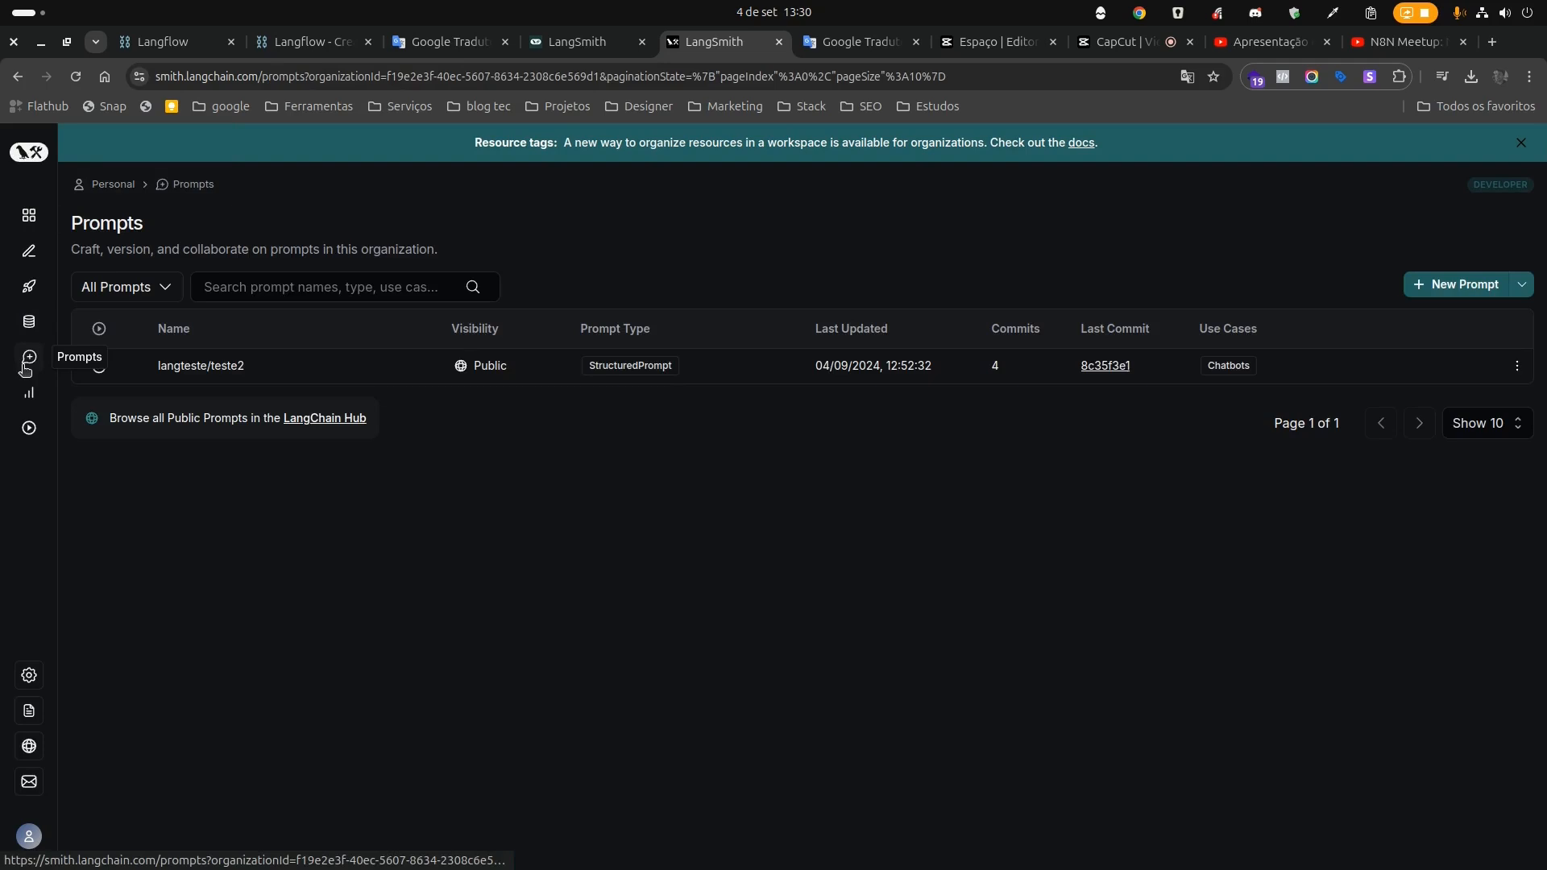
pyautogui.click(1442, 287)
# Set the system message to "Você é um especialista em langFlow e vai ajudar nosso usuario iniciante respondendo de forma simples.".
pyautogui.click(234, 349)
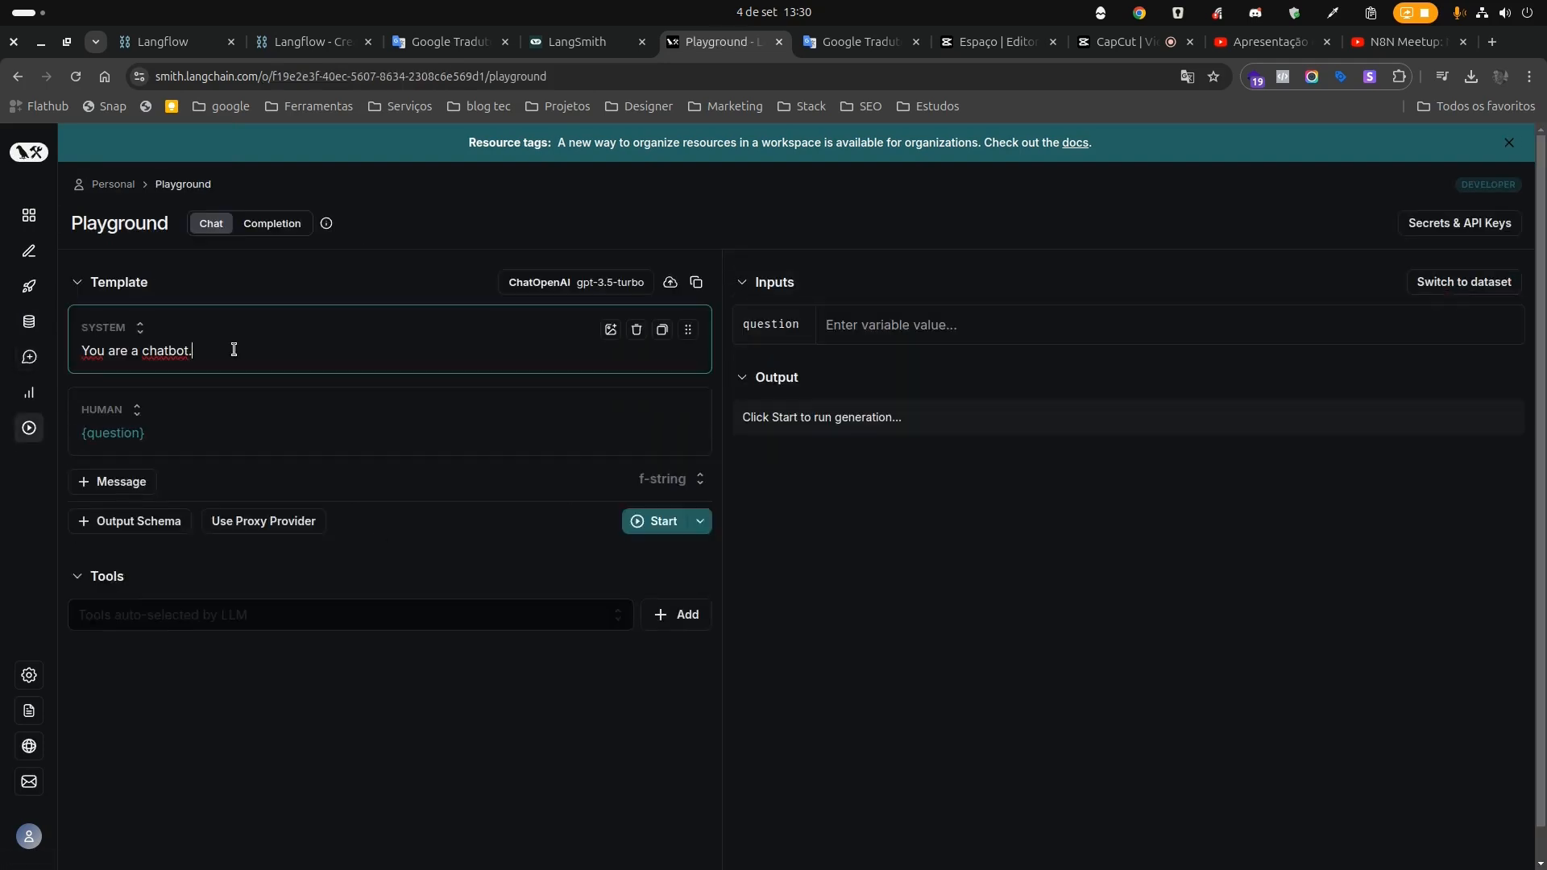
pyautogui.hotkey('ctrl', 'a')
pyautogui.write('Vo')
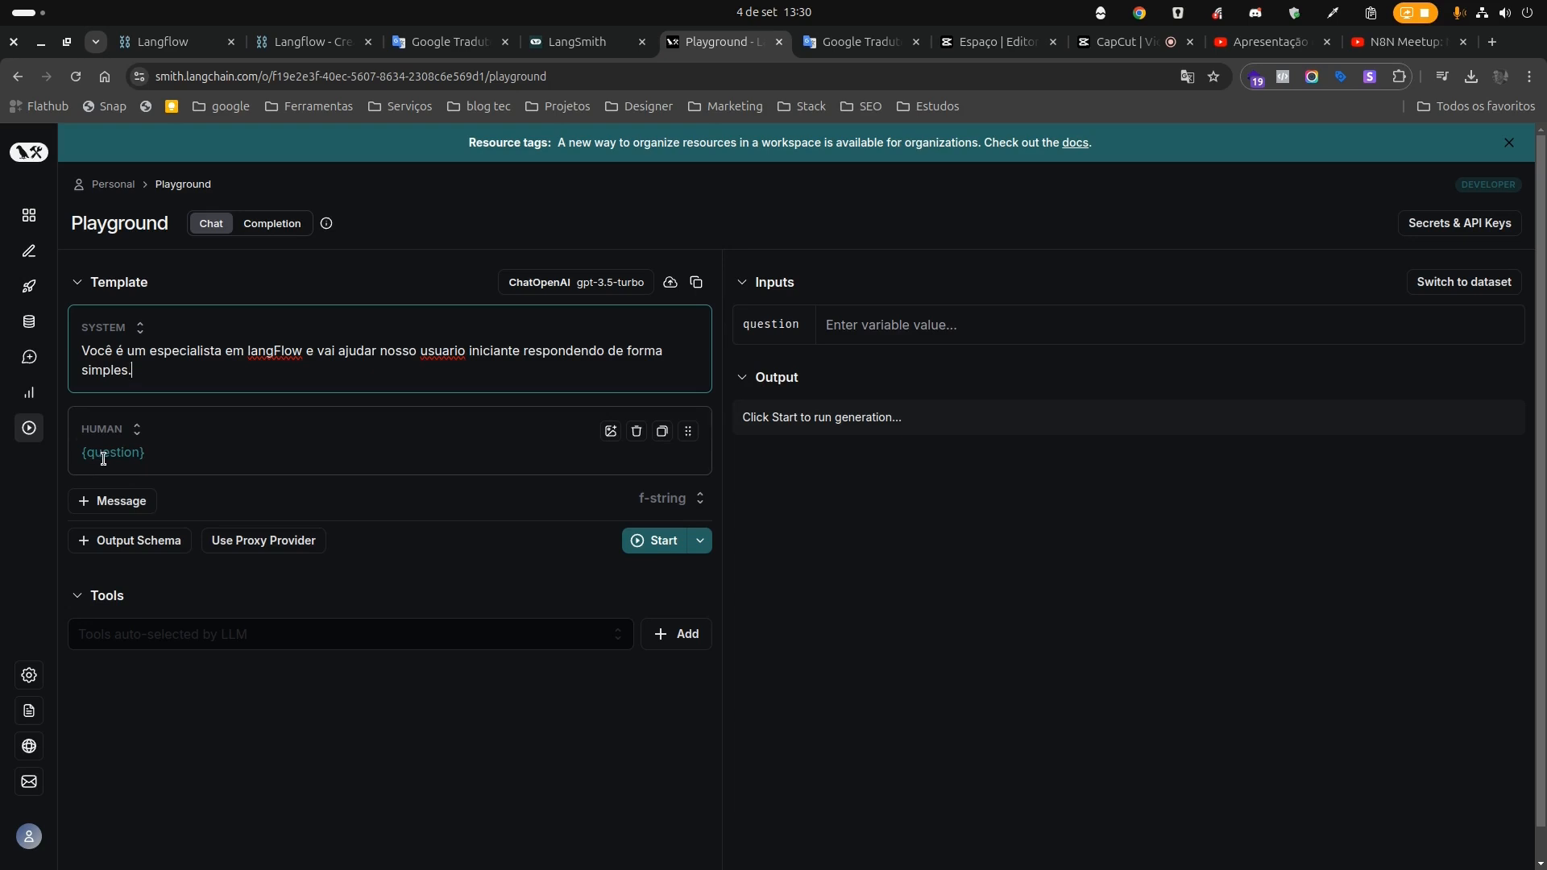
# Replace the variable in the human message with {duvida}.
pyautogui.doubleClick(123, 453)
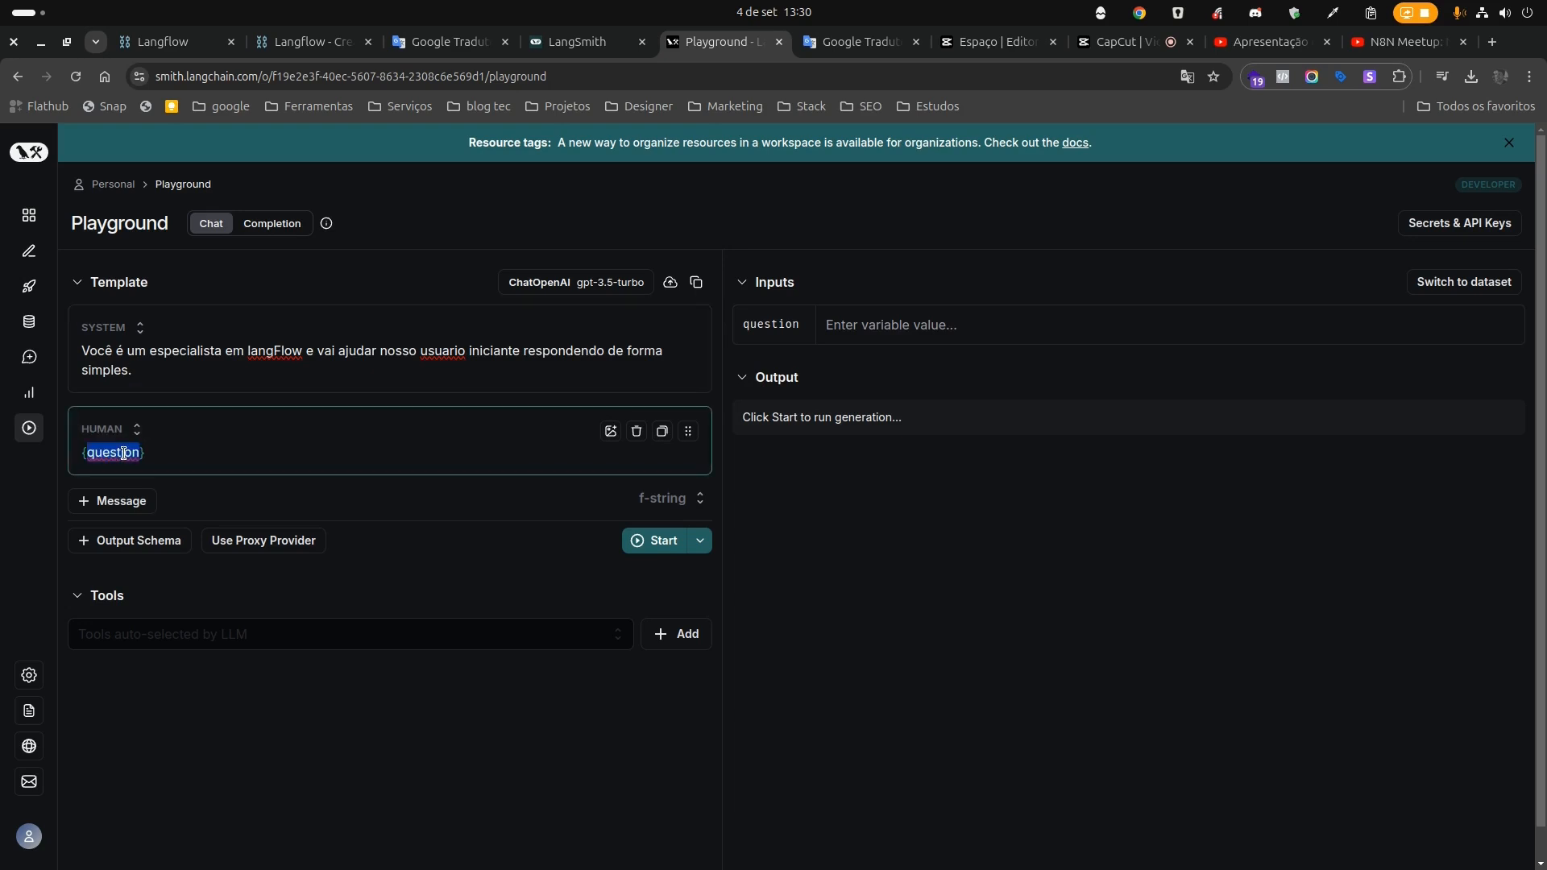
pyautogui.write('duvida')
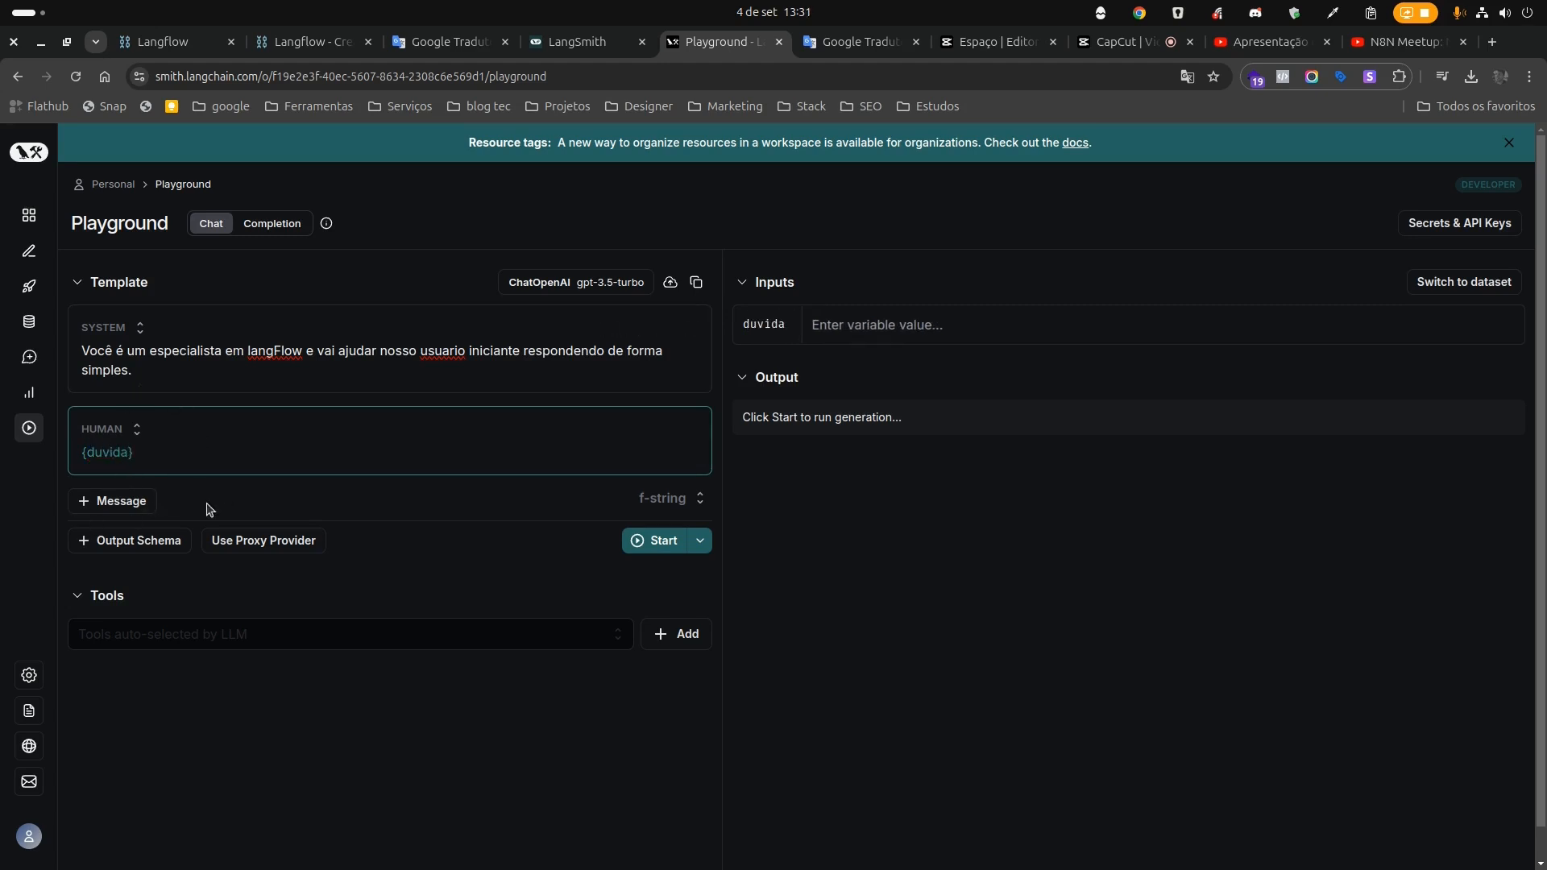
pyautogui.click(874, 333)
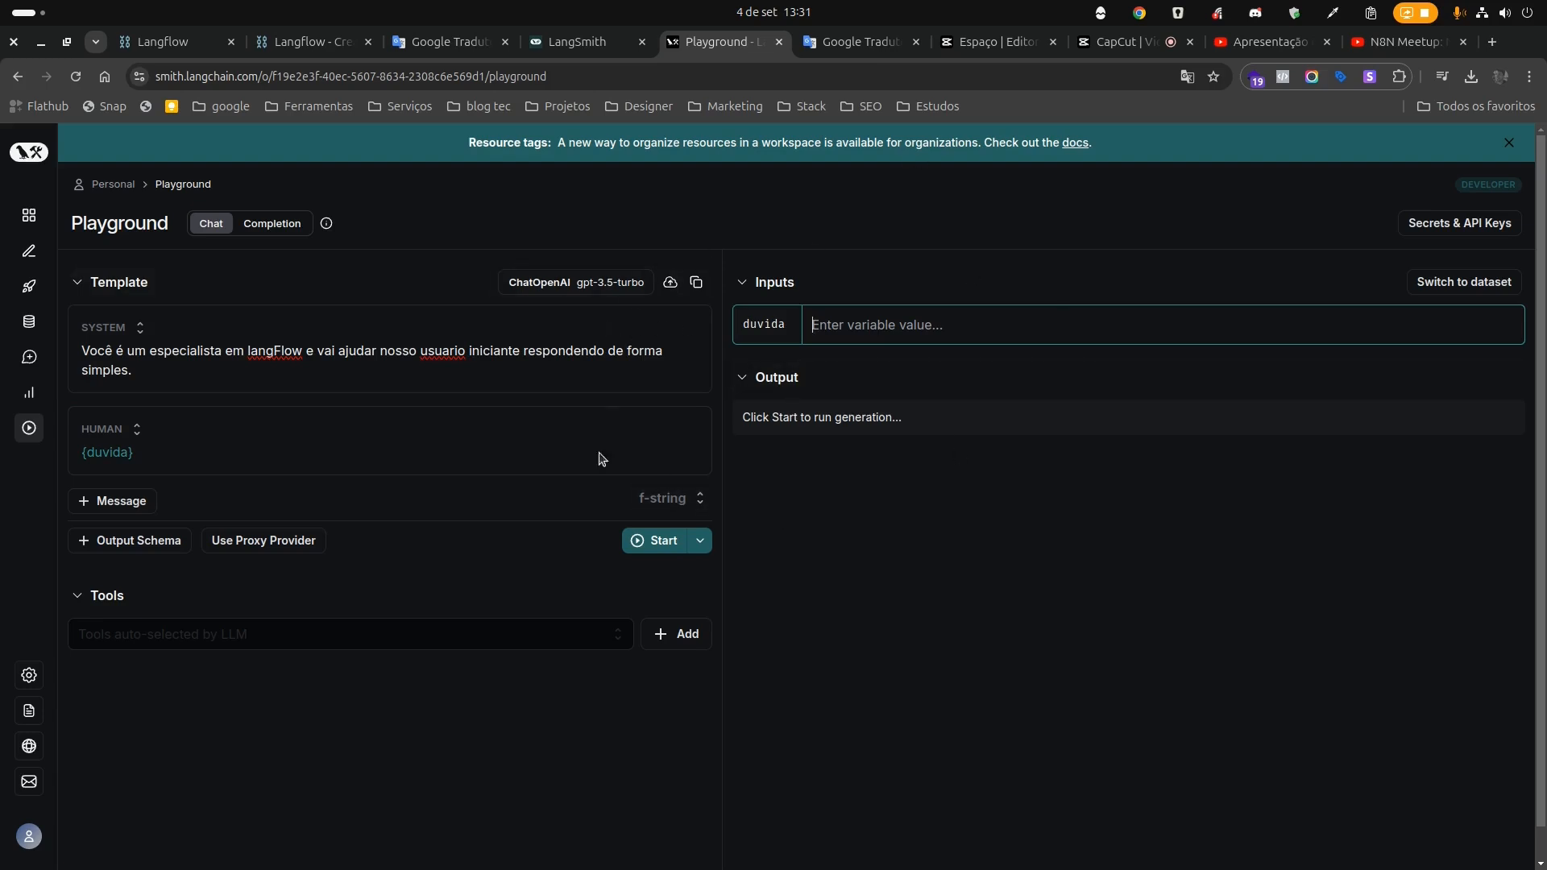
# Review the playground's model configuration and its stored OpenAI API key setting without changing either.
pyautogui.click(558, 288)
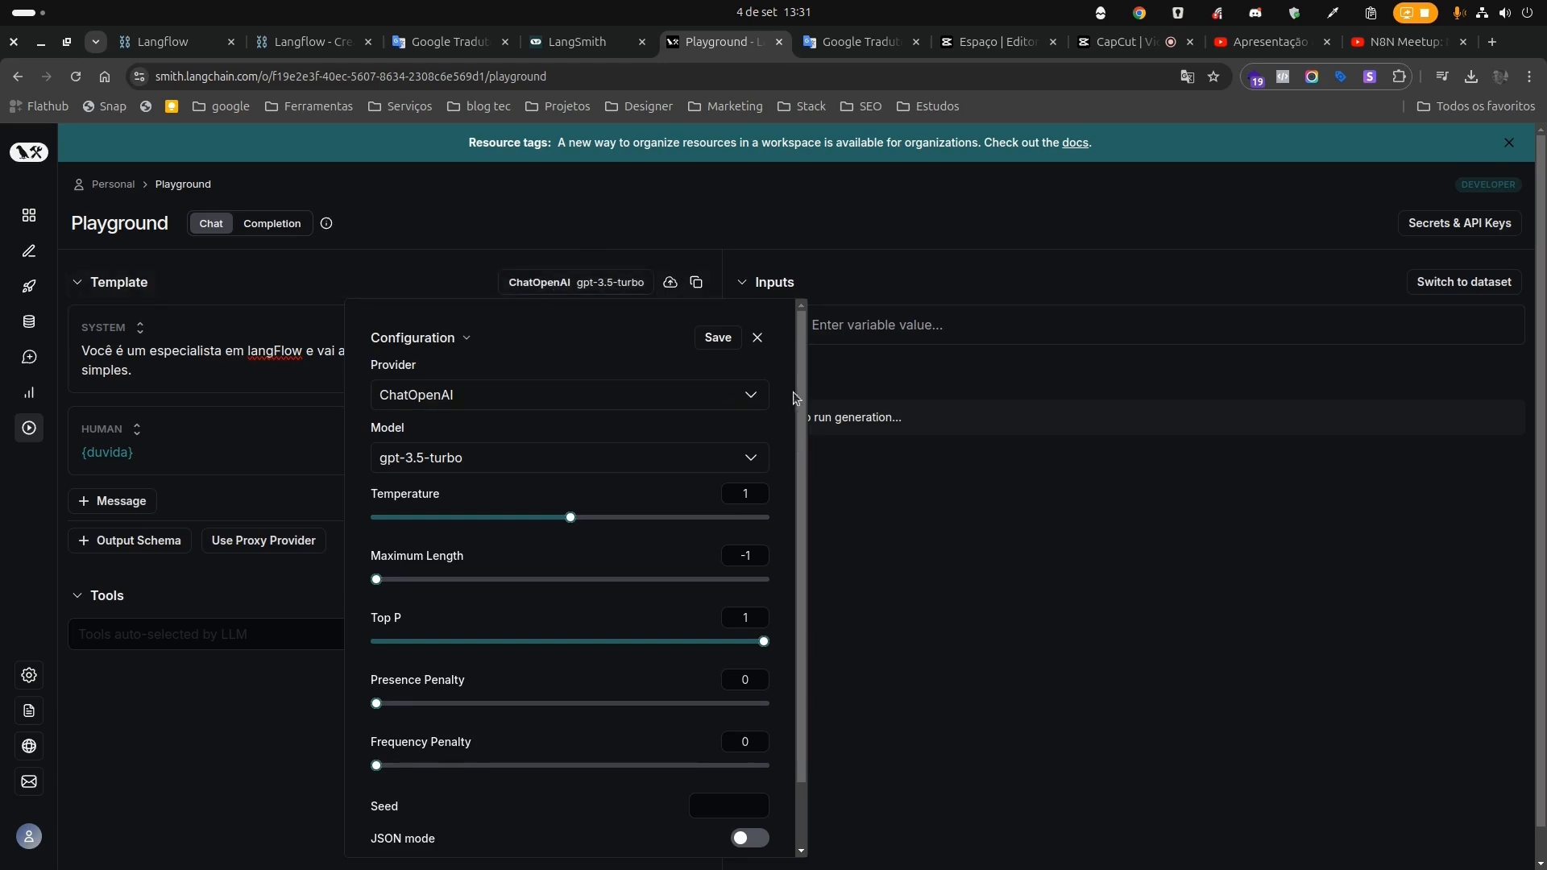
pyautogui.click(884, 509)
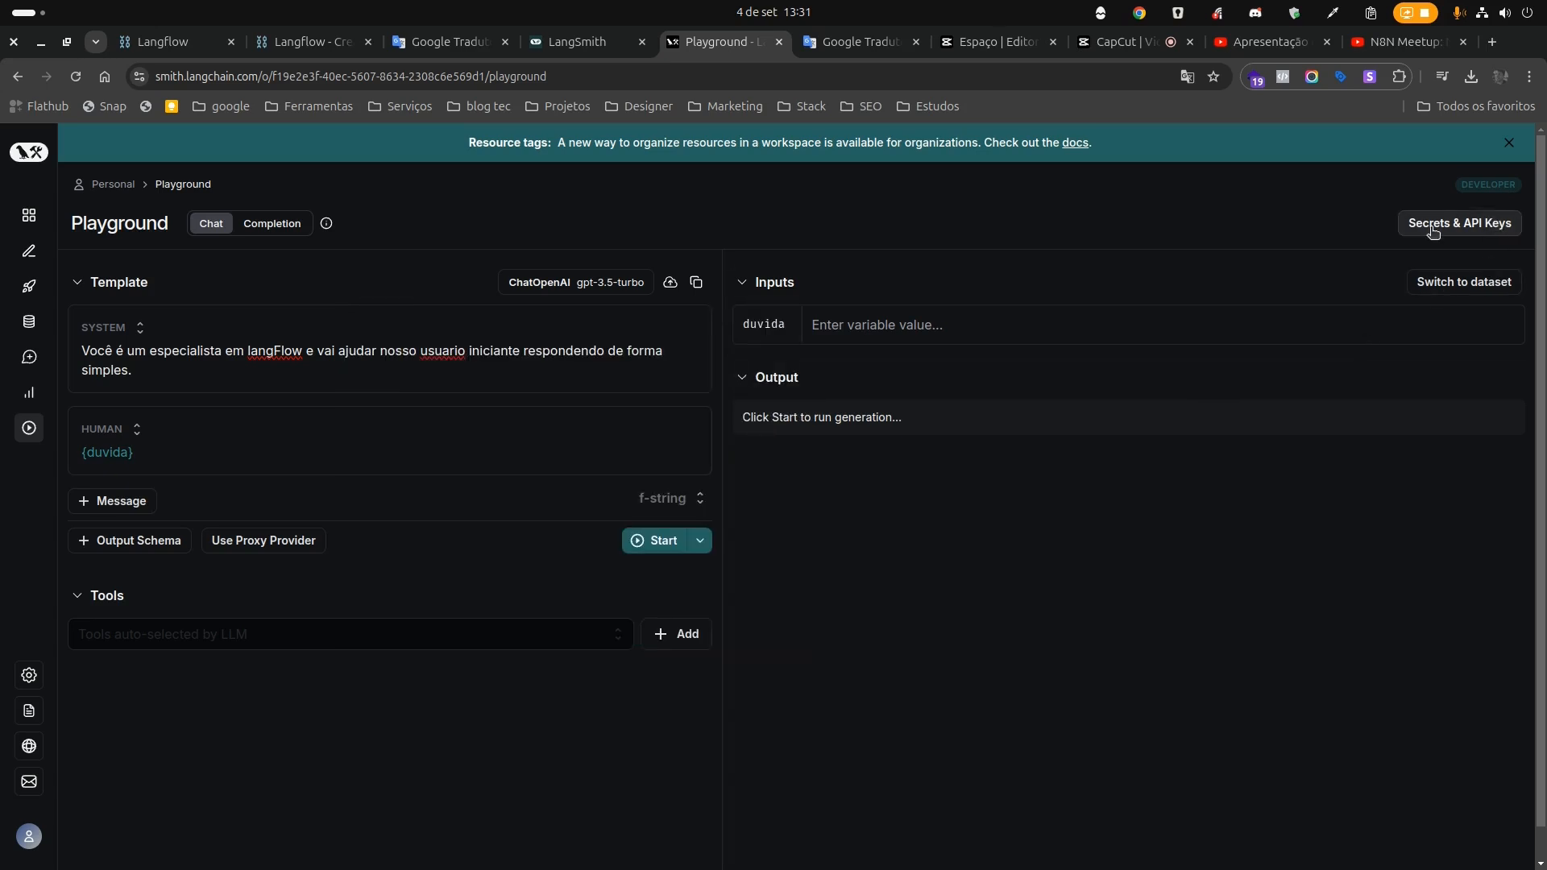
pyautogui.click(1459, 232)
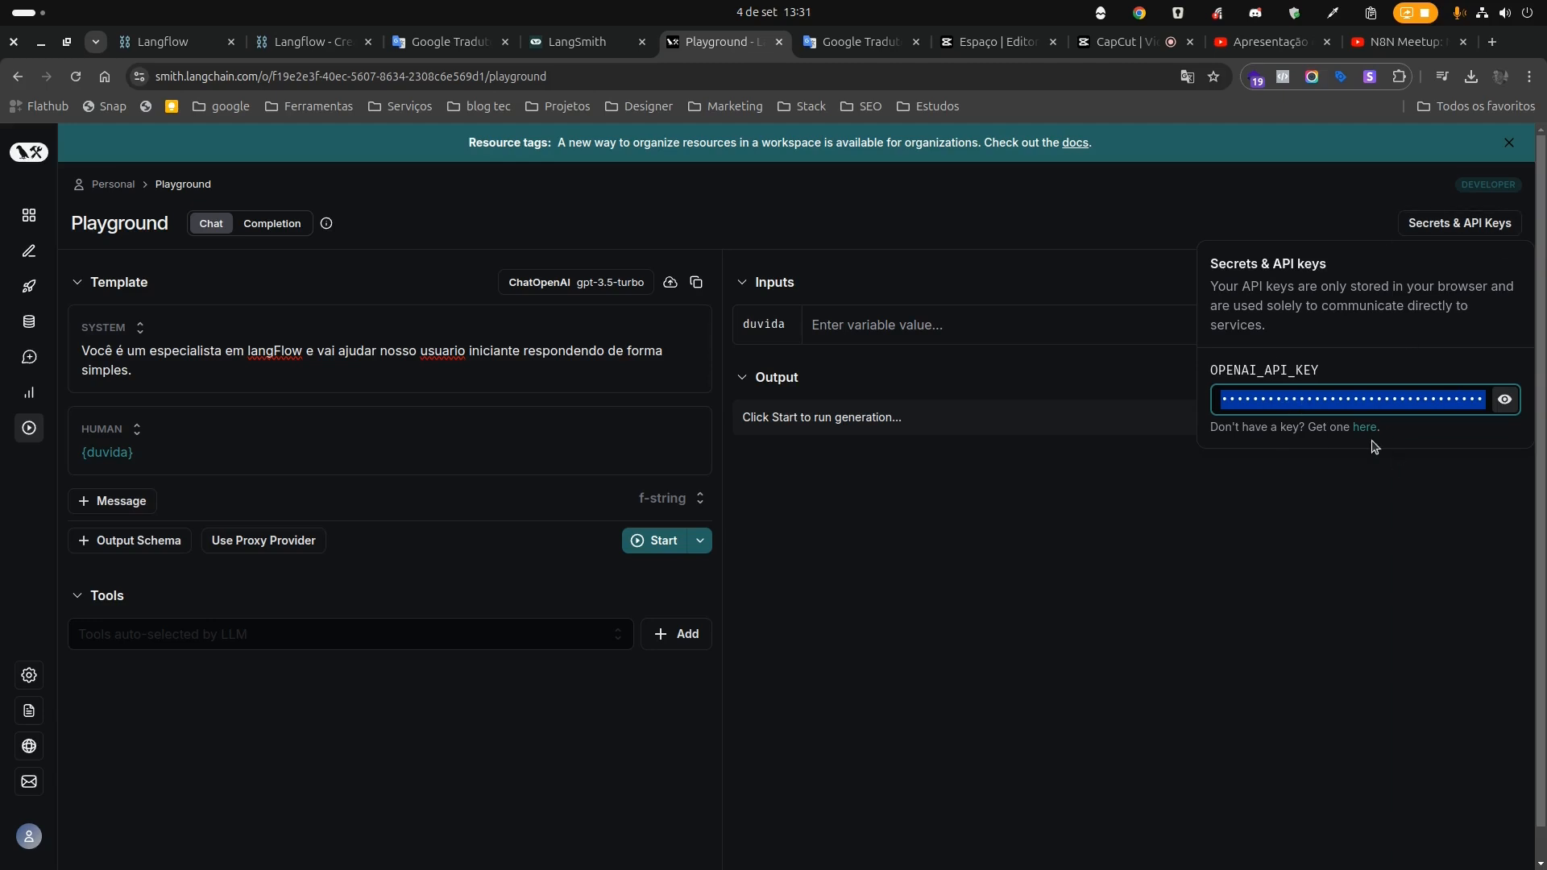
pyautogui.click(1040, 536)
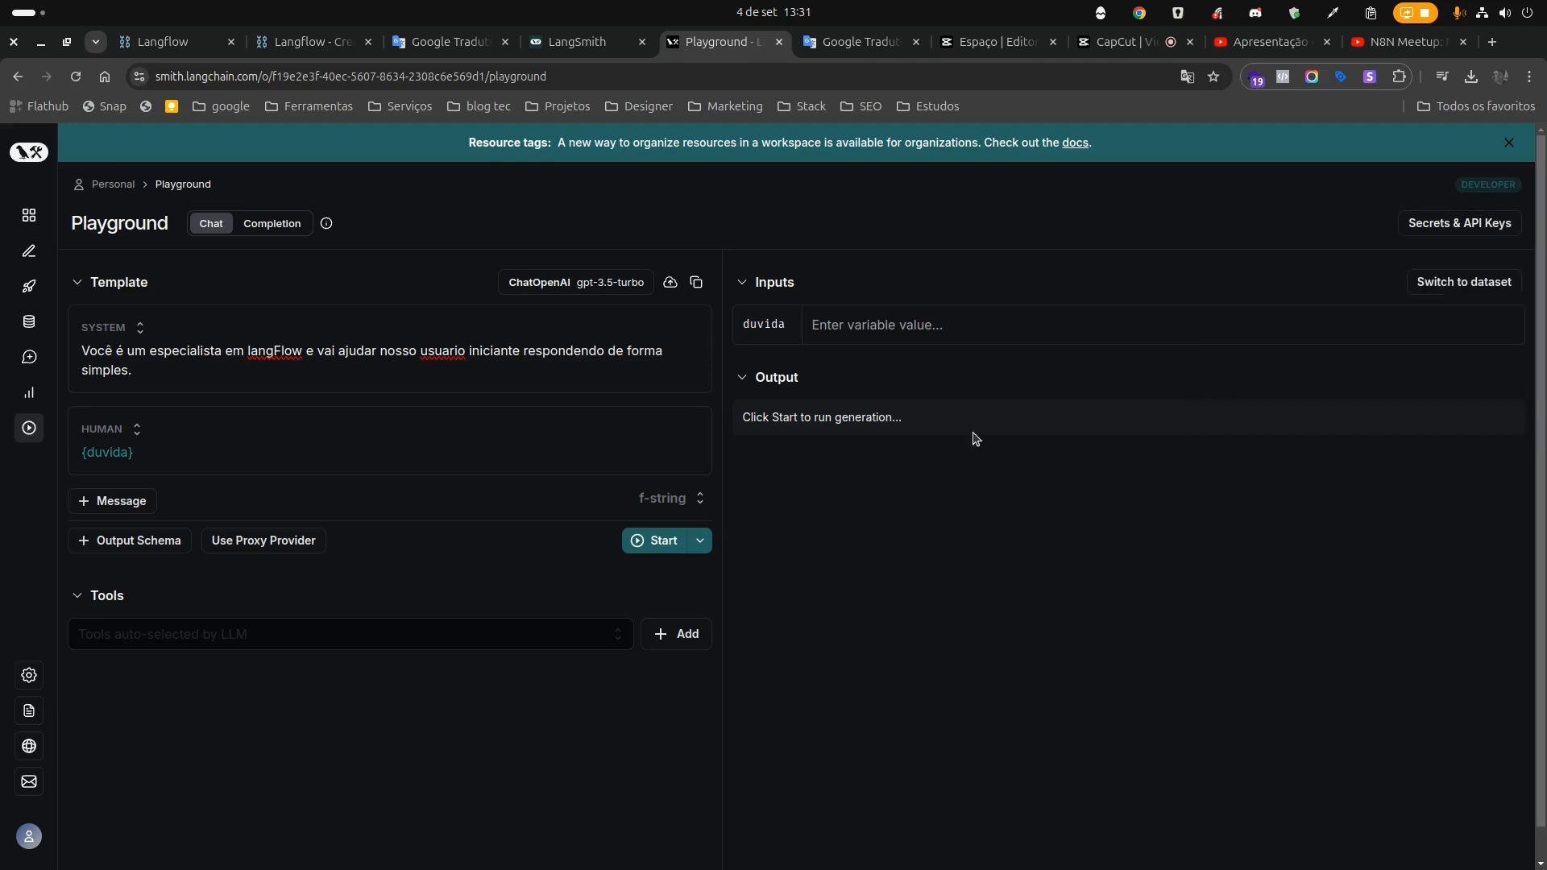
# Set the duvida input to "O que é um componente?" and run the prompt.
pyautogui.click(909, 328)
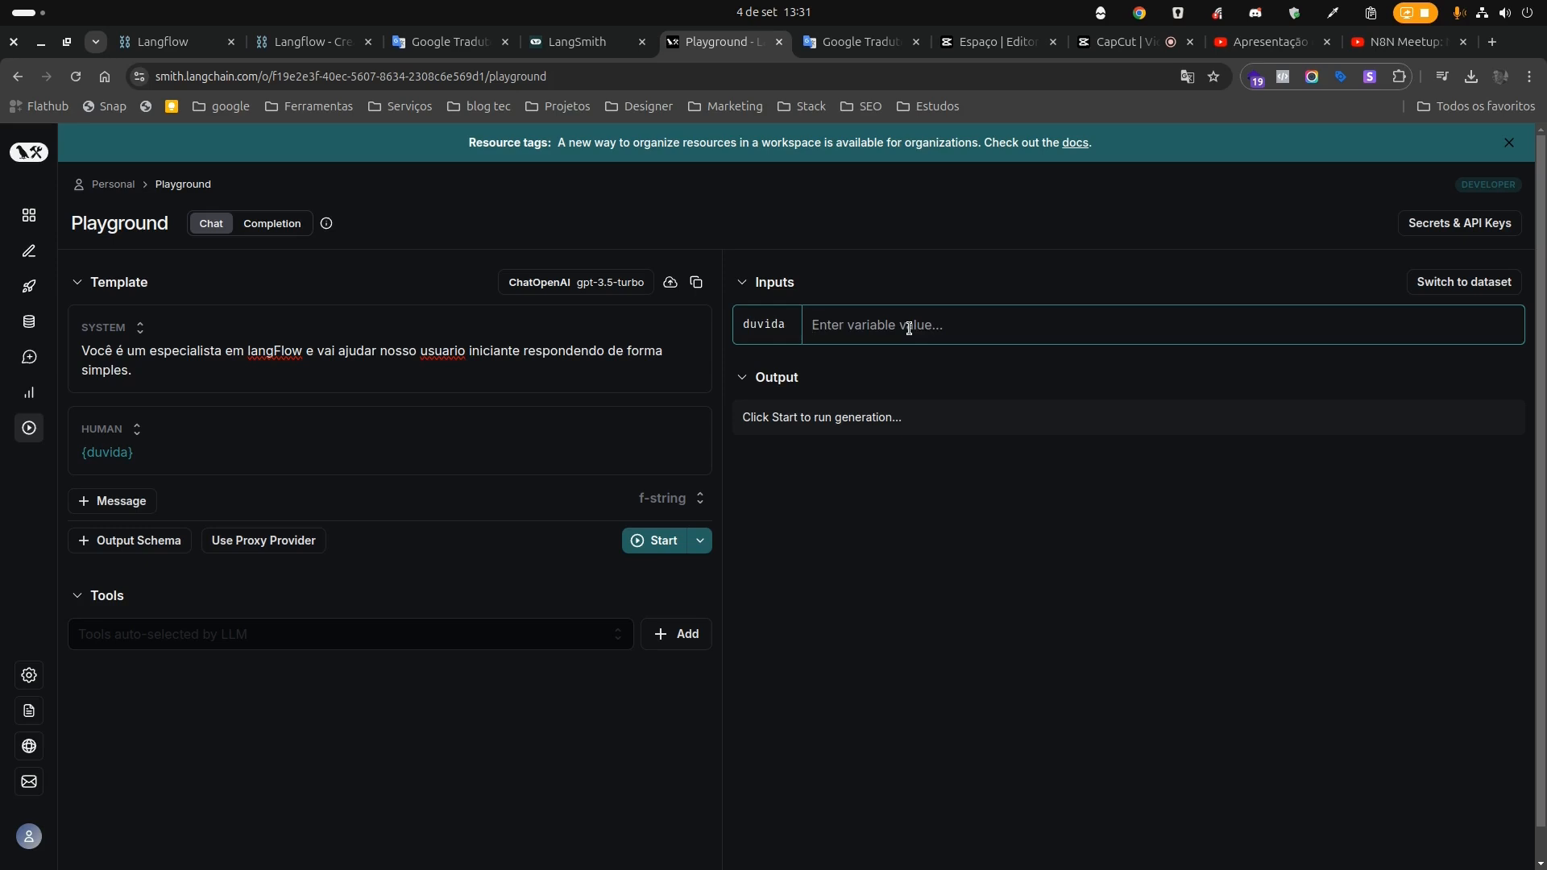
pyautogui.write('O que é um componente?')
pyautogui.click(666, 542)
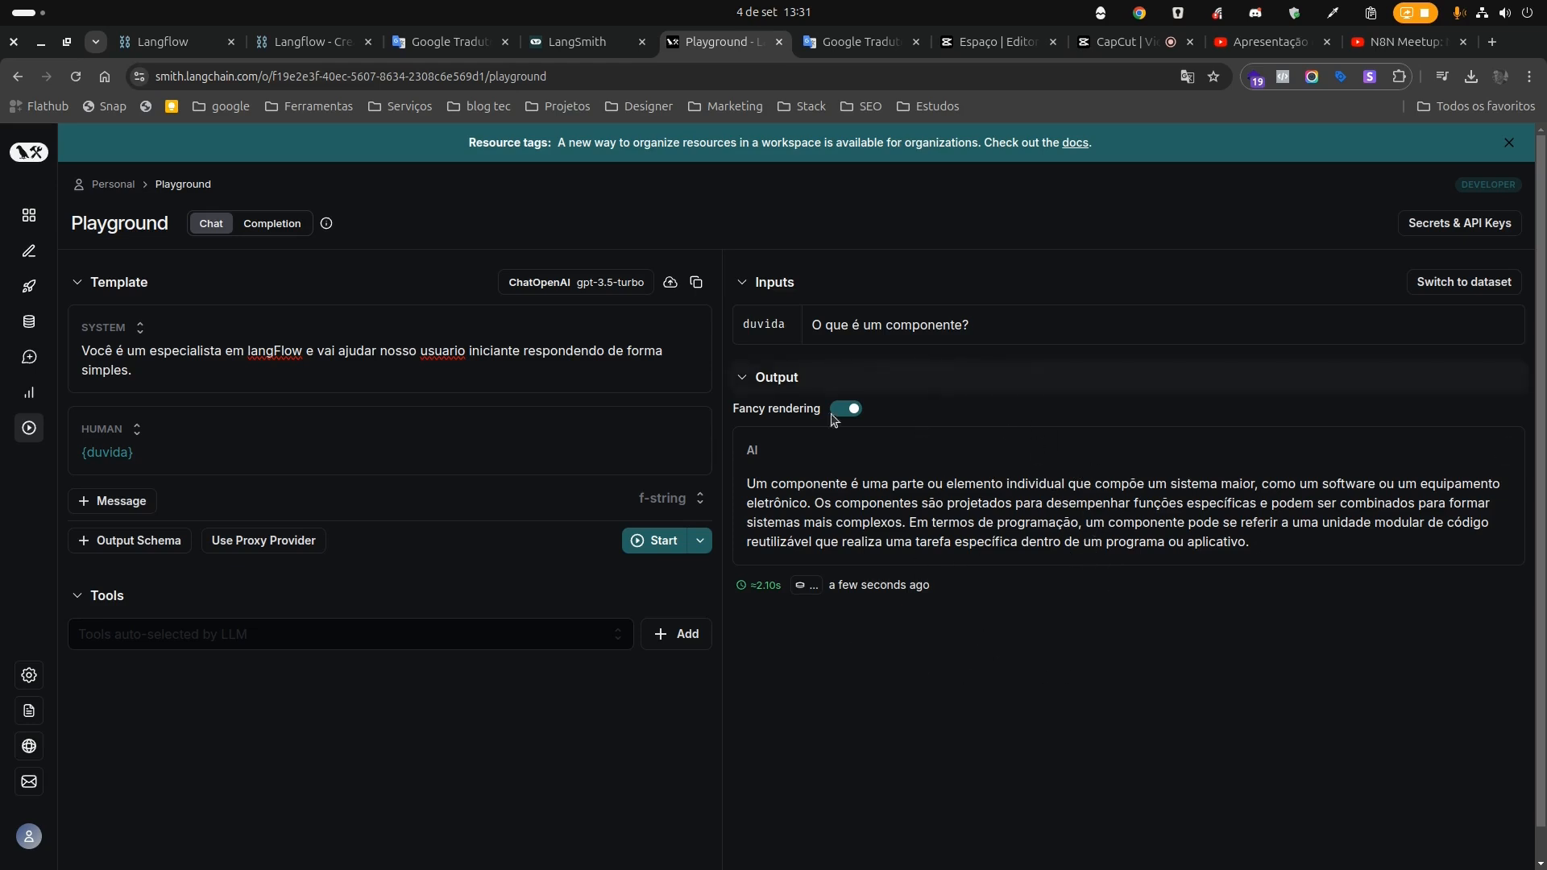
pyautogui.moveTo(932, 606)
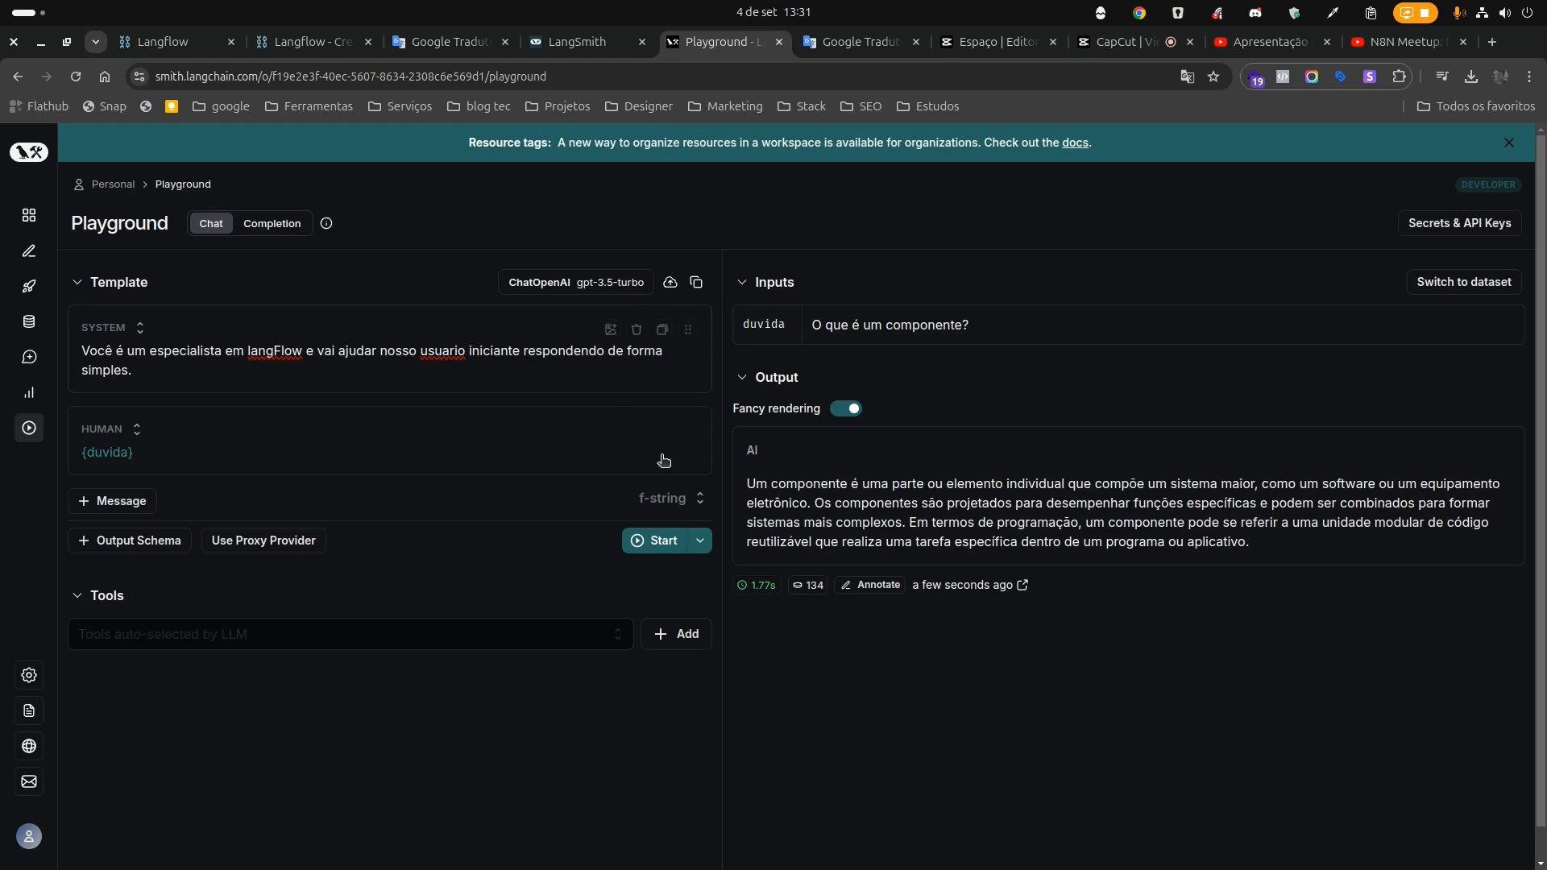
# Change the ChatOpenAI model to gpt-4o-mini and run the prompt again with the same question.
pyautogui.click(623, 283)
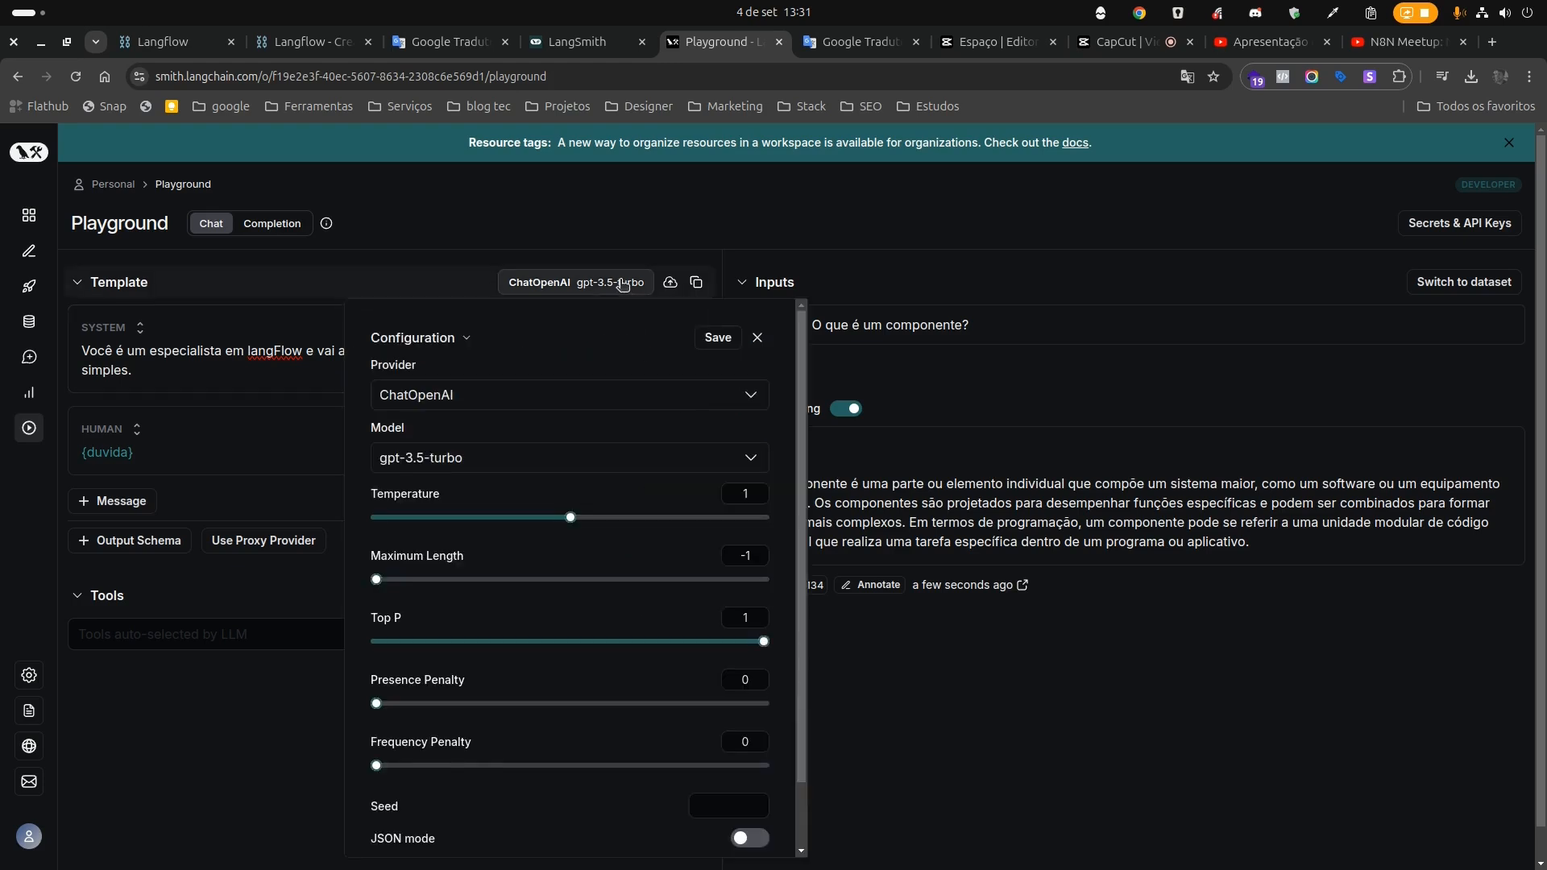
pyautogui.click(636, 470)
pyautogui.click(488, 598)
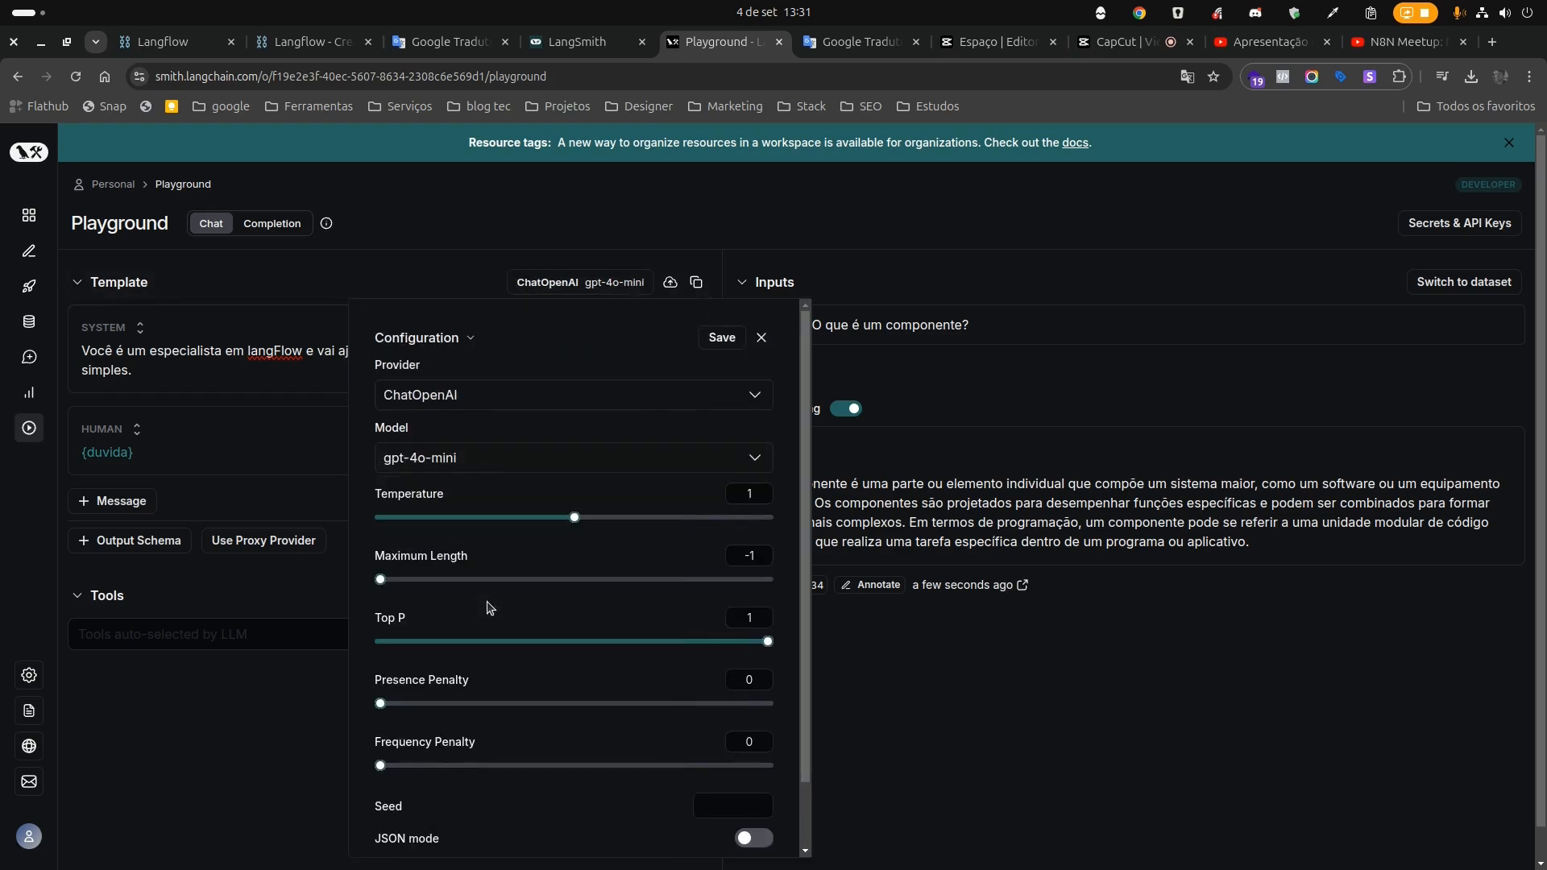
pyautogui.click(950, 790)
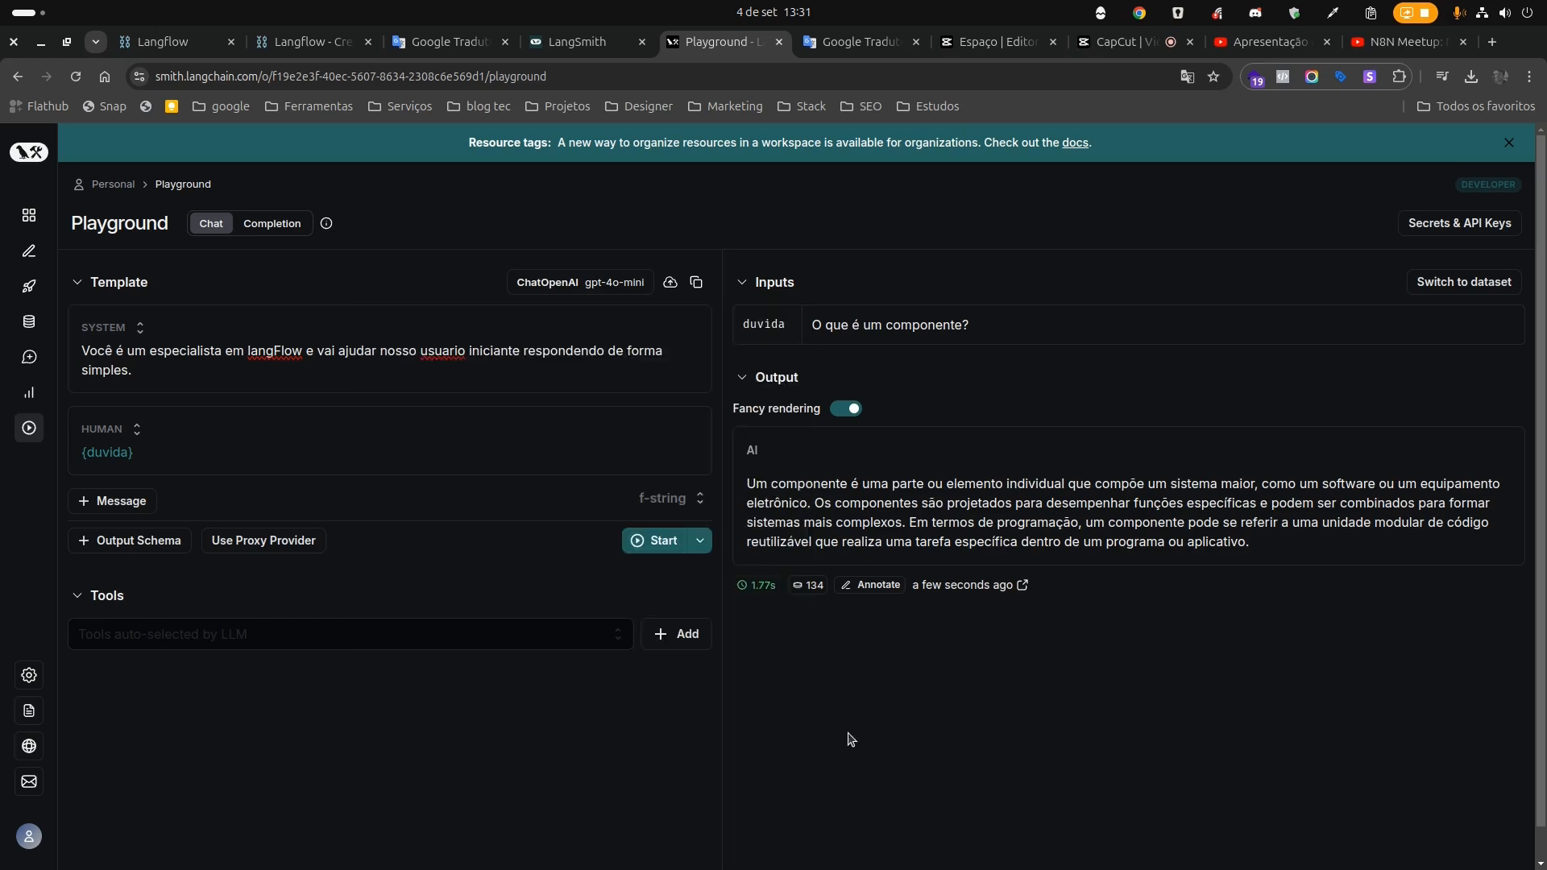
pyautogui.click(657, 541)
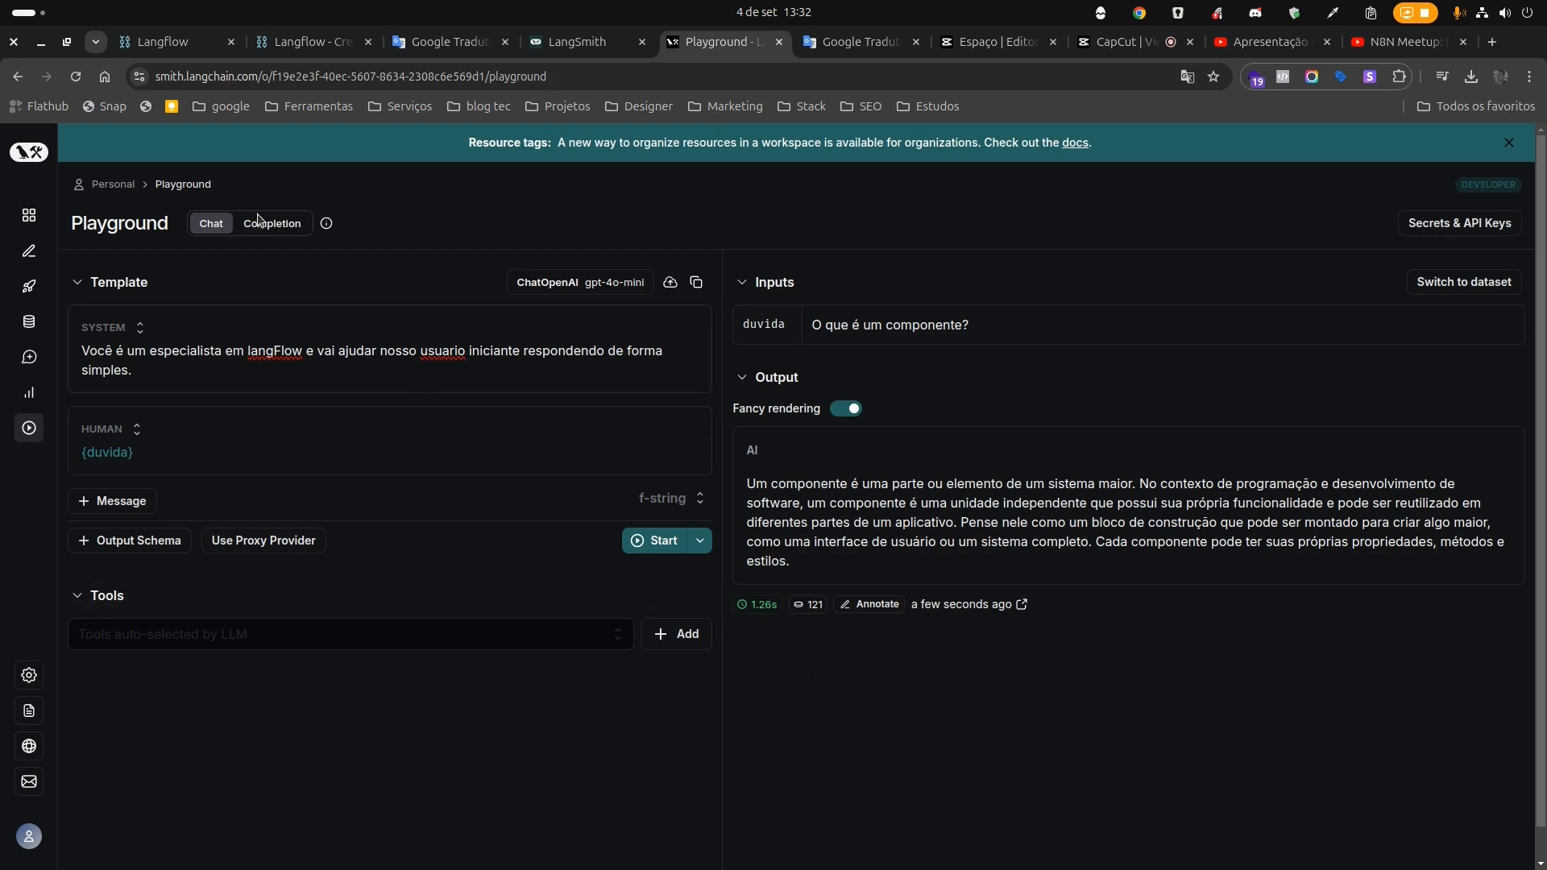
# Switch to Langflow to view the LangChain Hub Prompt component, and return to the LangSmith playground.
pyautogui.click(173, 41)
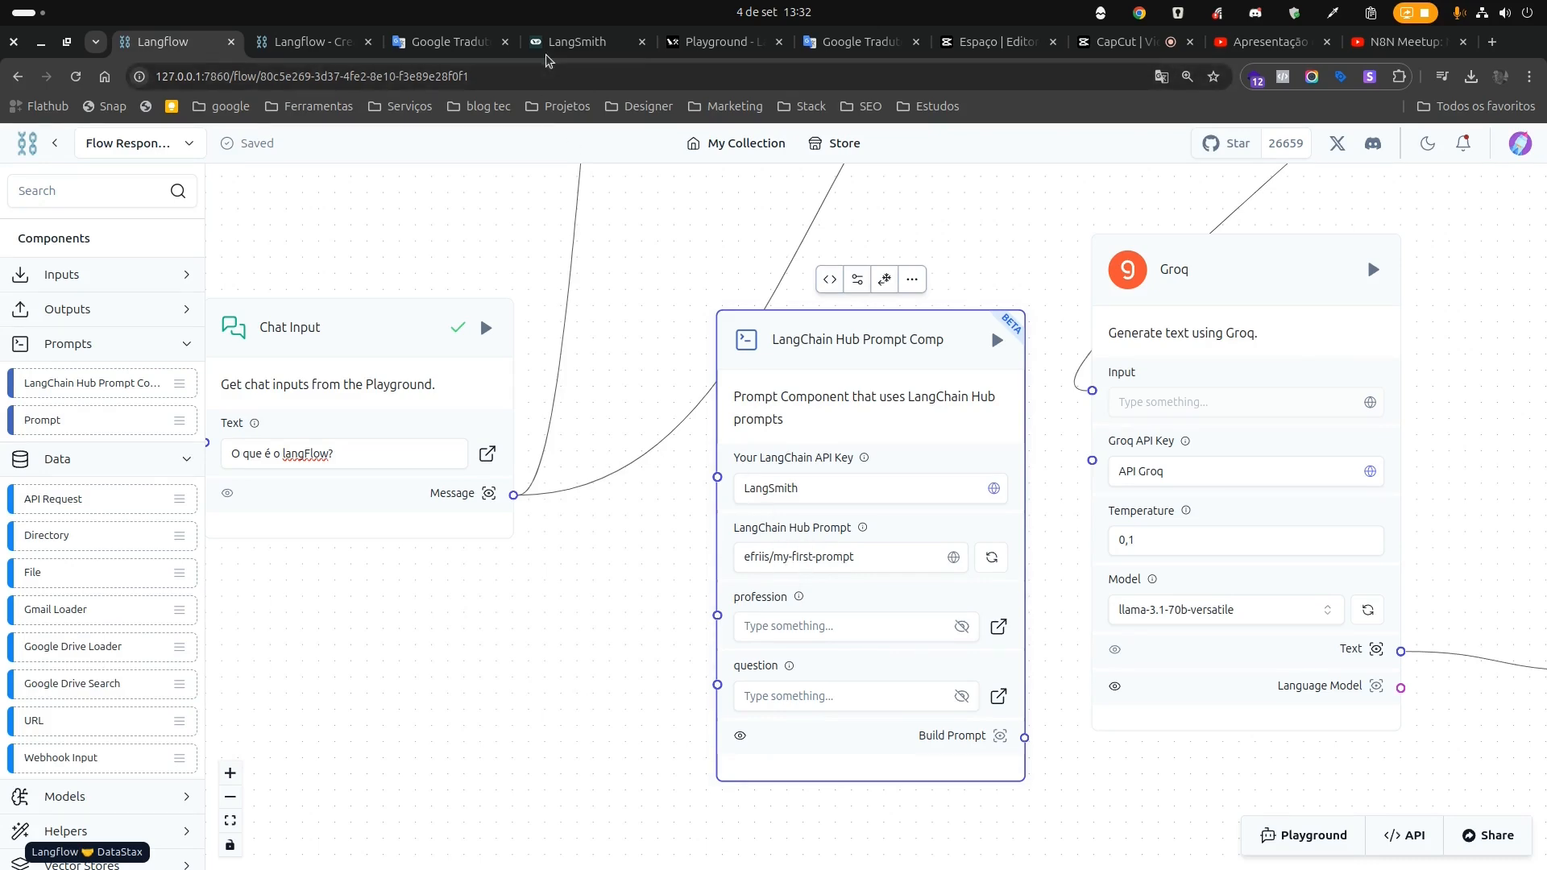
pyautogui.click(574, 42)
pyautogui.hotkey('ctrl', 'Tab')
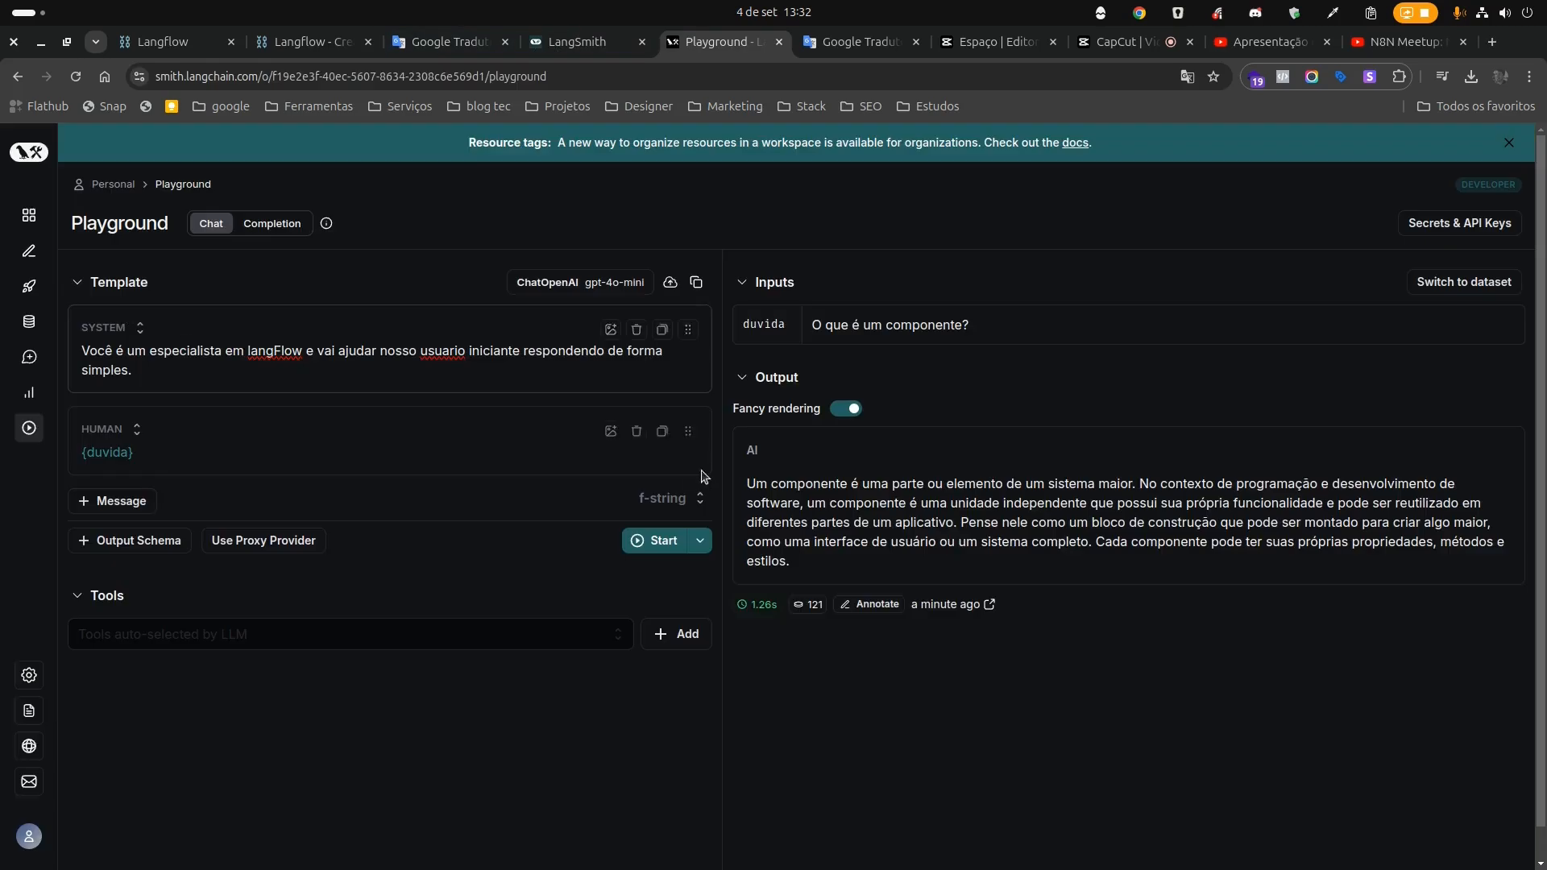
# Save the playground prompt as a private prompt named teste003.
pyautogui.click(669, 282)
pyautogui.click(705, 427)
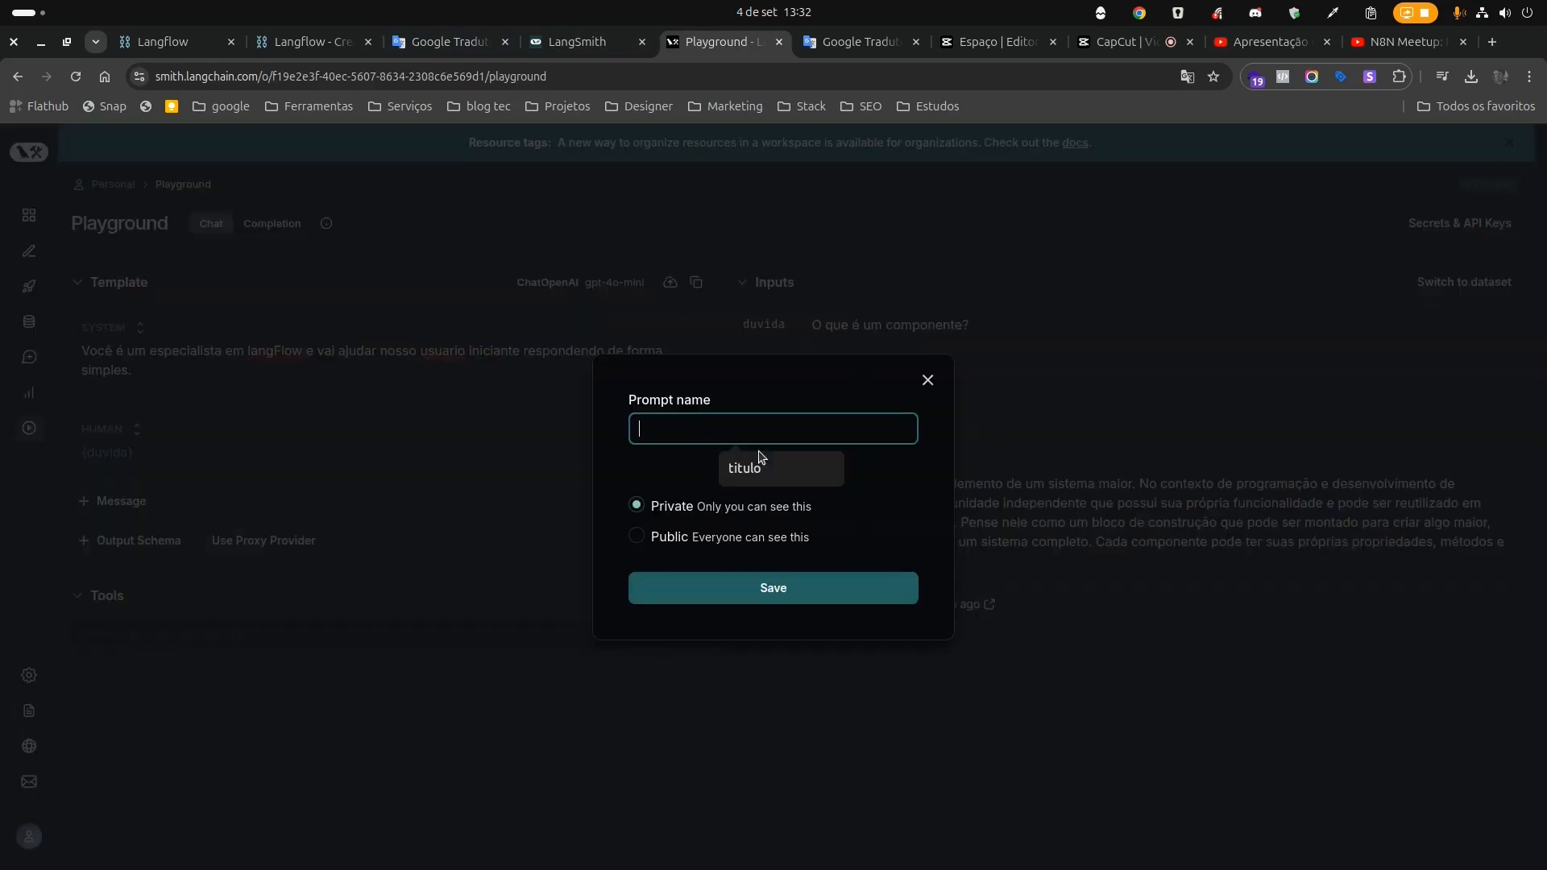
pyautogui.write('teste003')
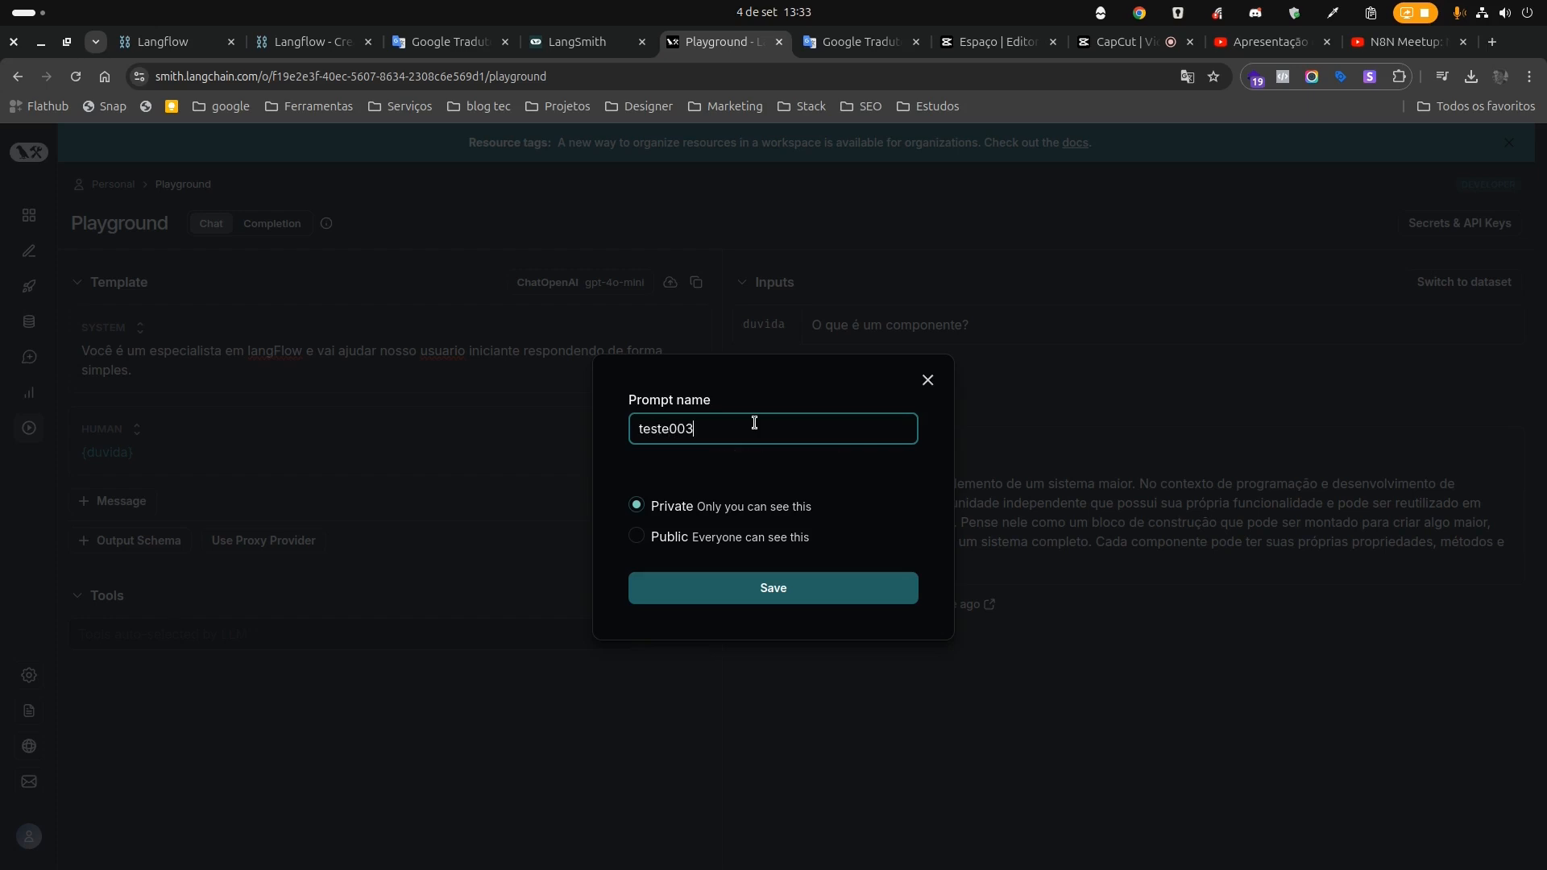
pyautogui.click(785, 591)
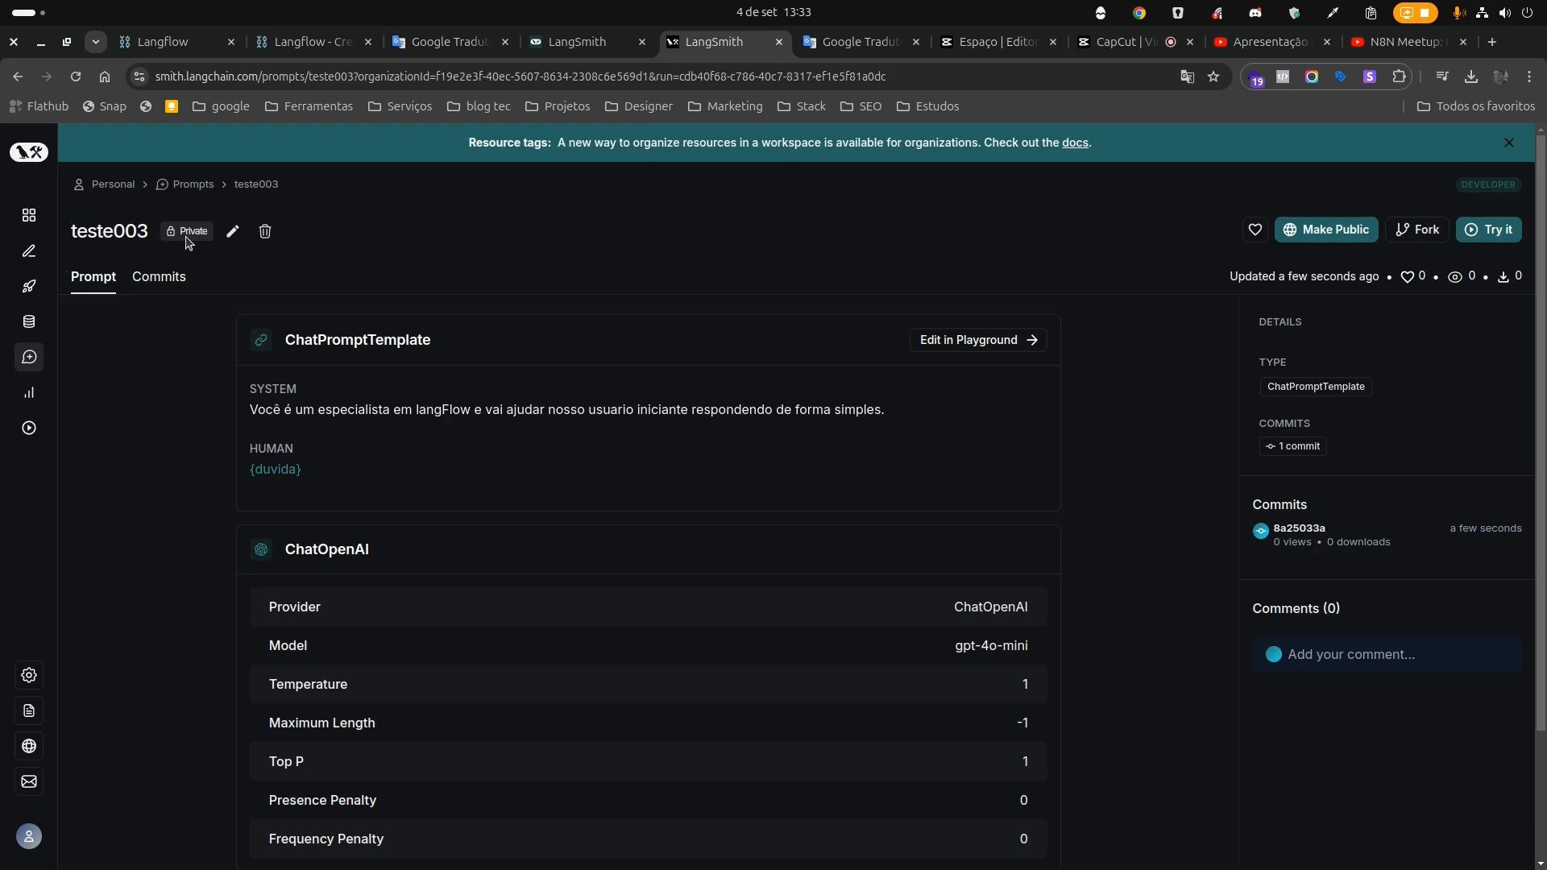
# In the edit form of the teste003 prompt, select Public visibility and copy the owner handle langteste from the prompt name.
pyautogui.click(233, 232)
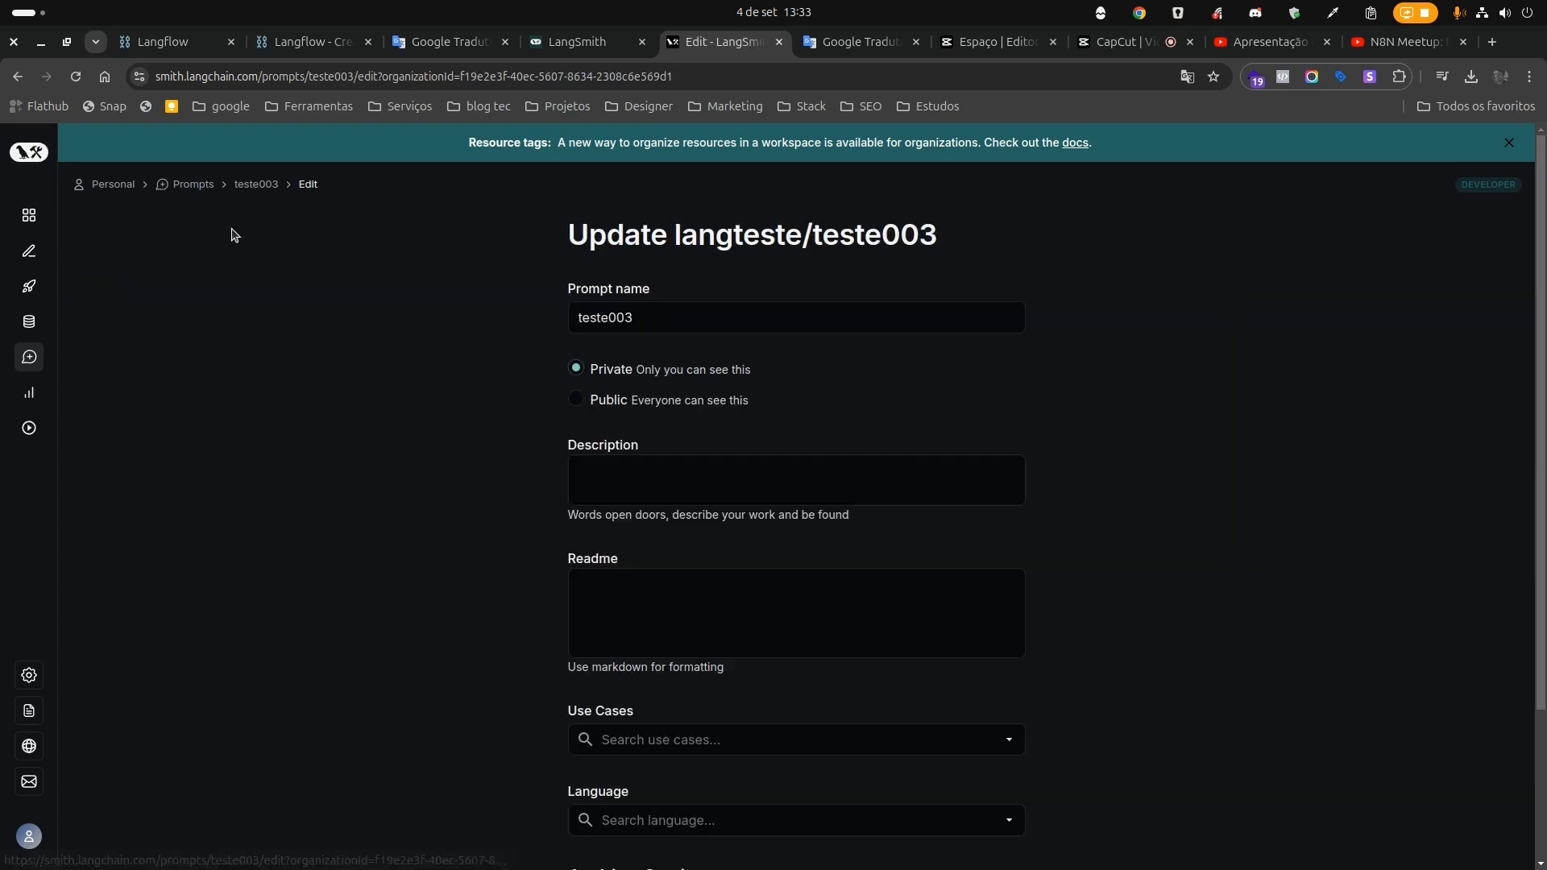
pyautogui.click(616, 401)
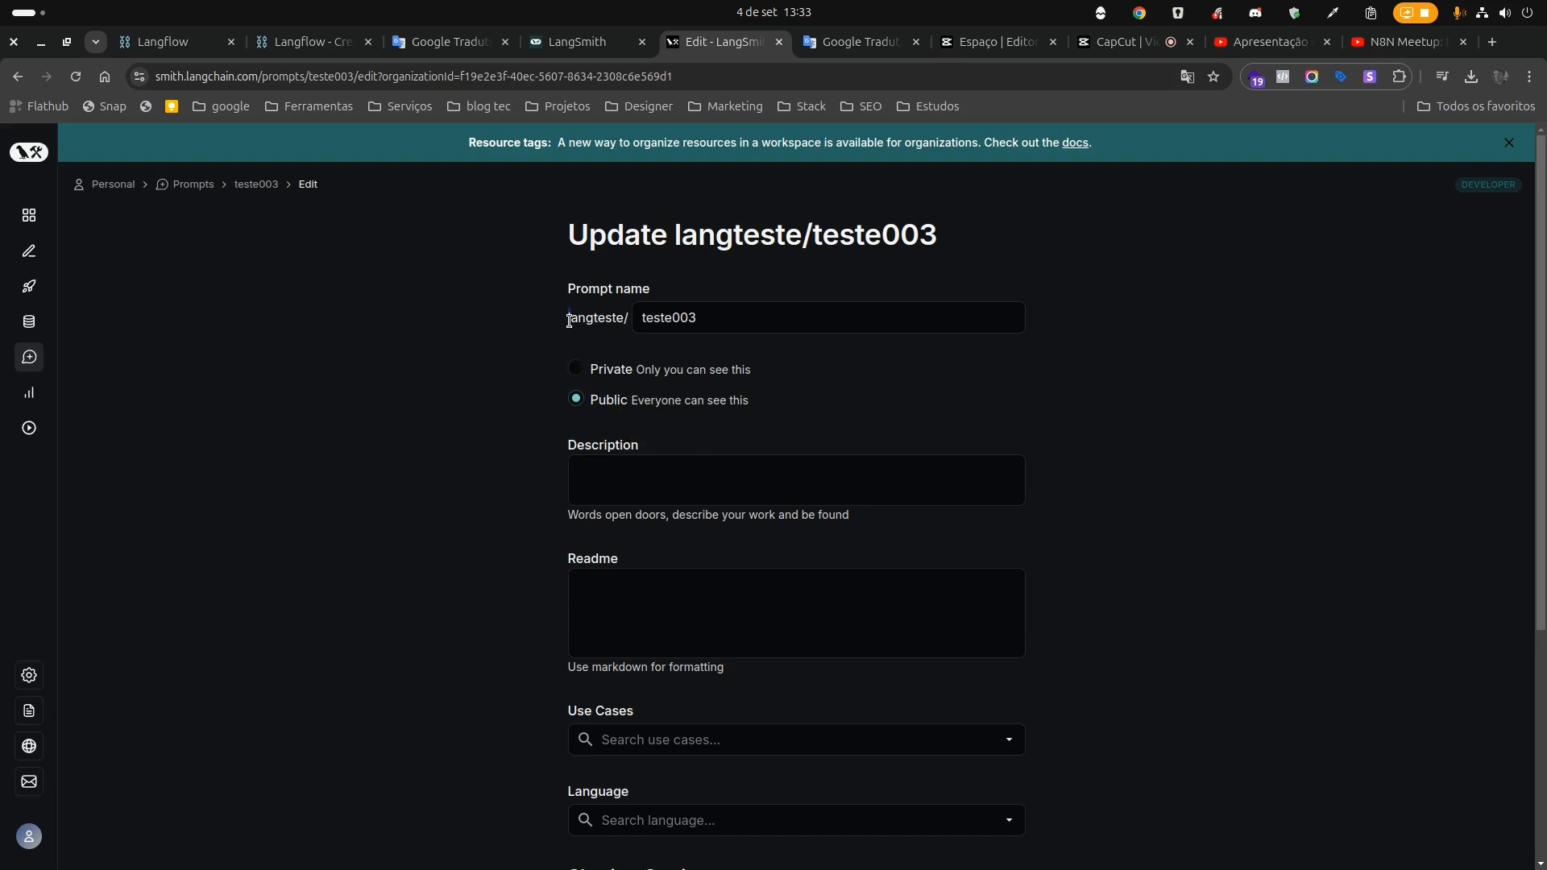
pyautogui.moveTo(569, 321); pyautogui.dragTo(624, 317)
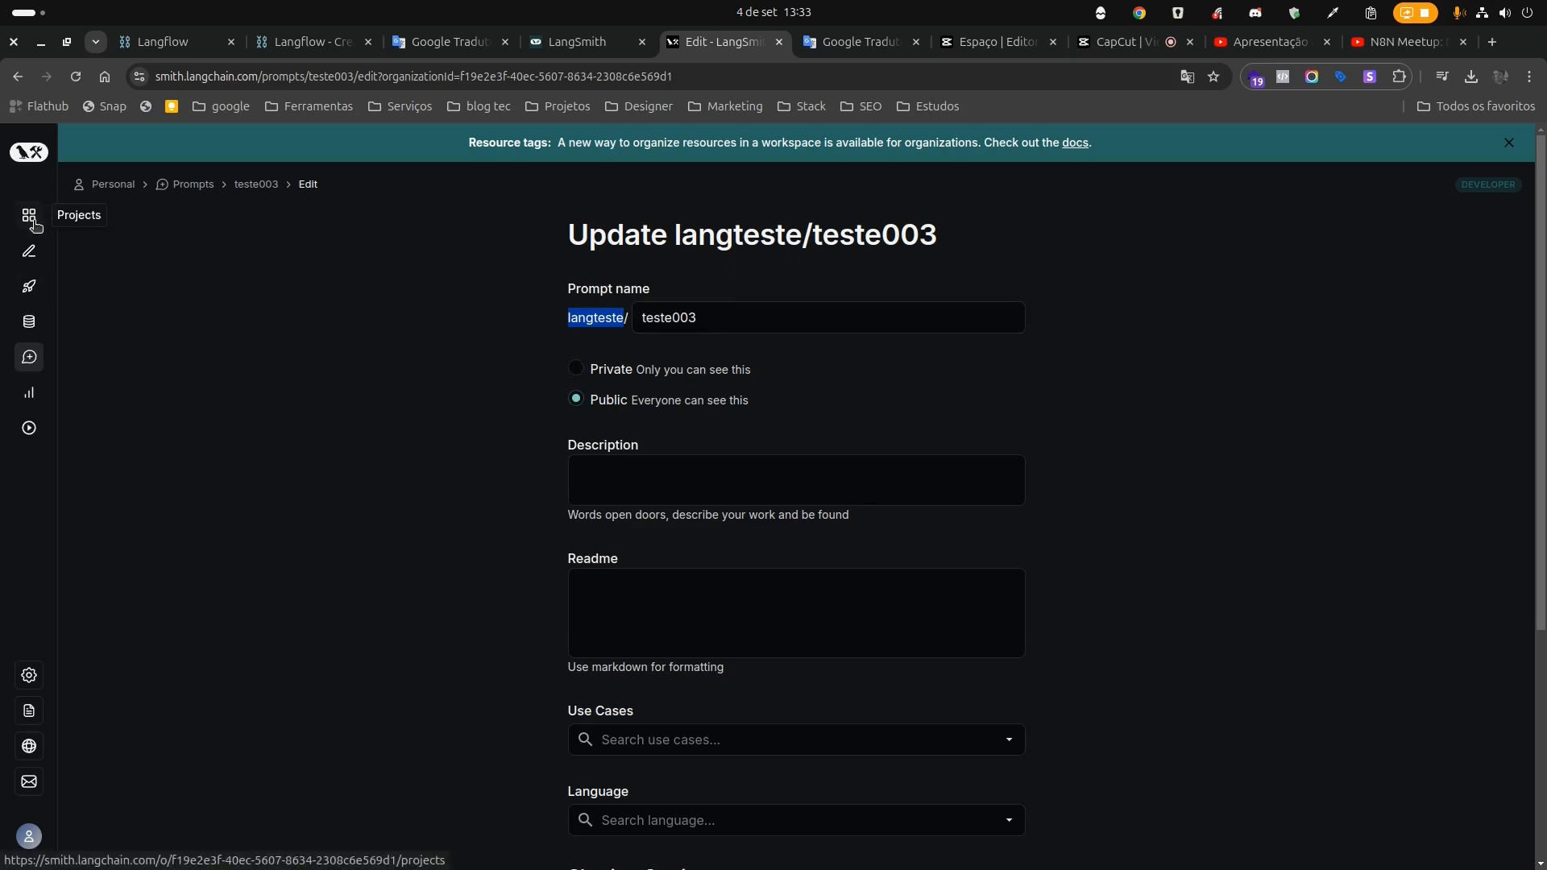
pyautogui.click(589, 313)
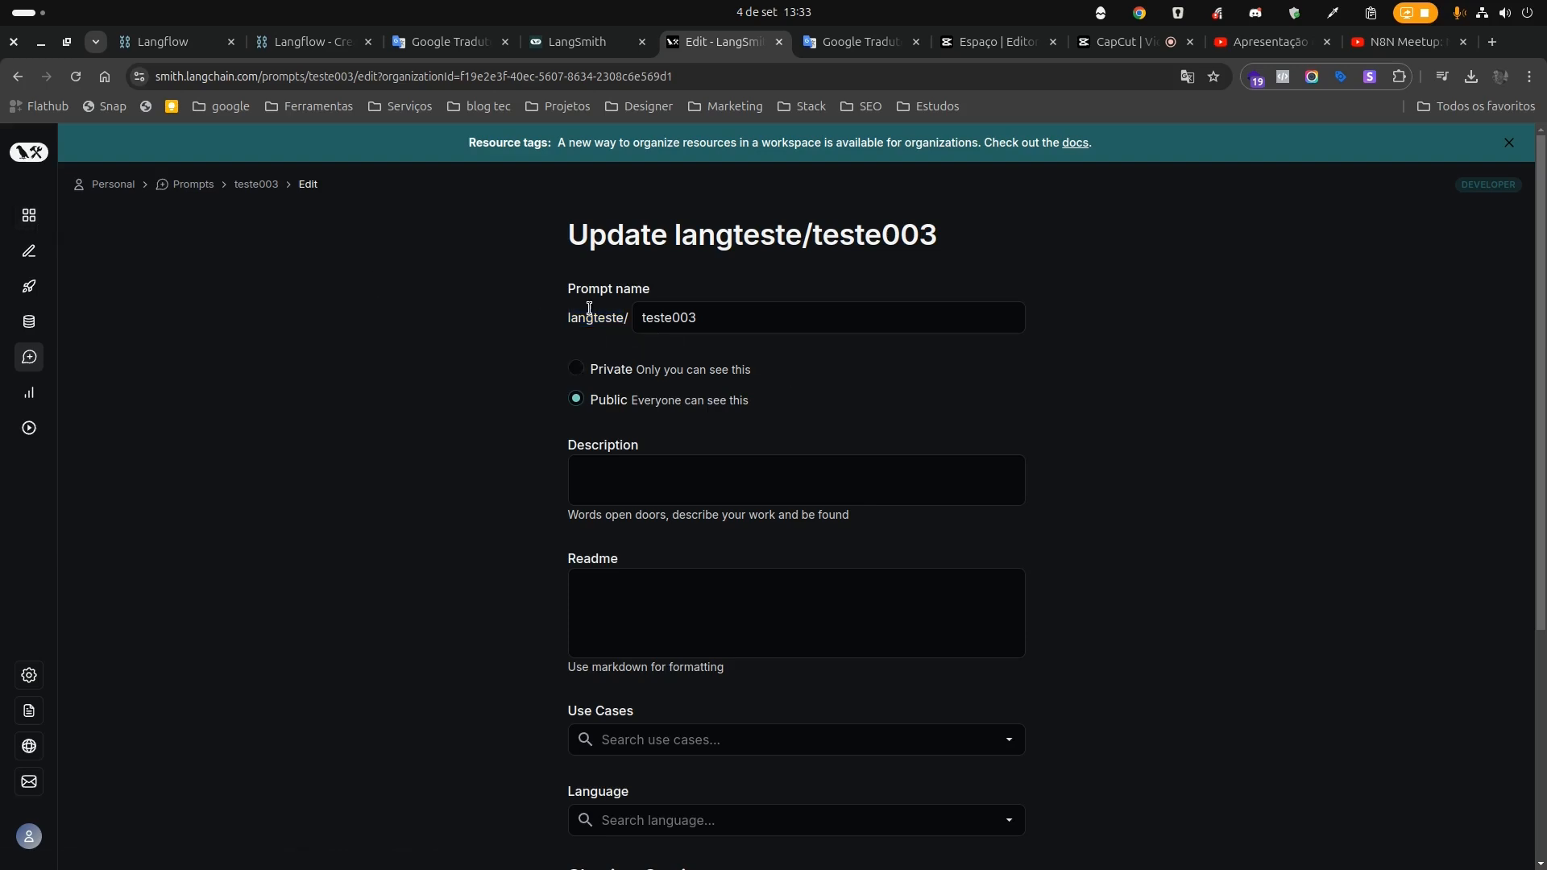
pyautogui.moveTo(567, 317); pyautogui.dragTo(623, 317)
pyautogui.click(743, 316)
pyautogui.doubleClick(743, 316)
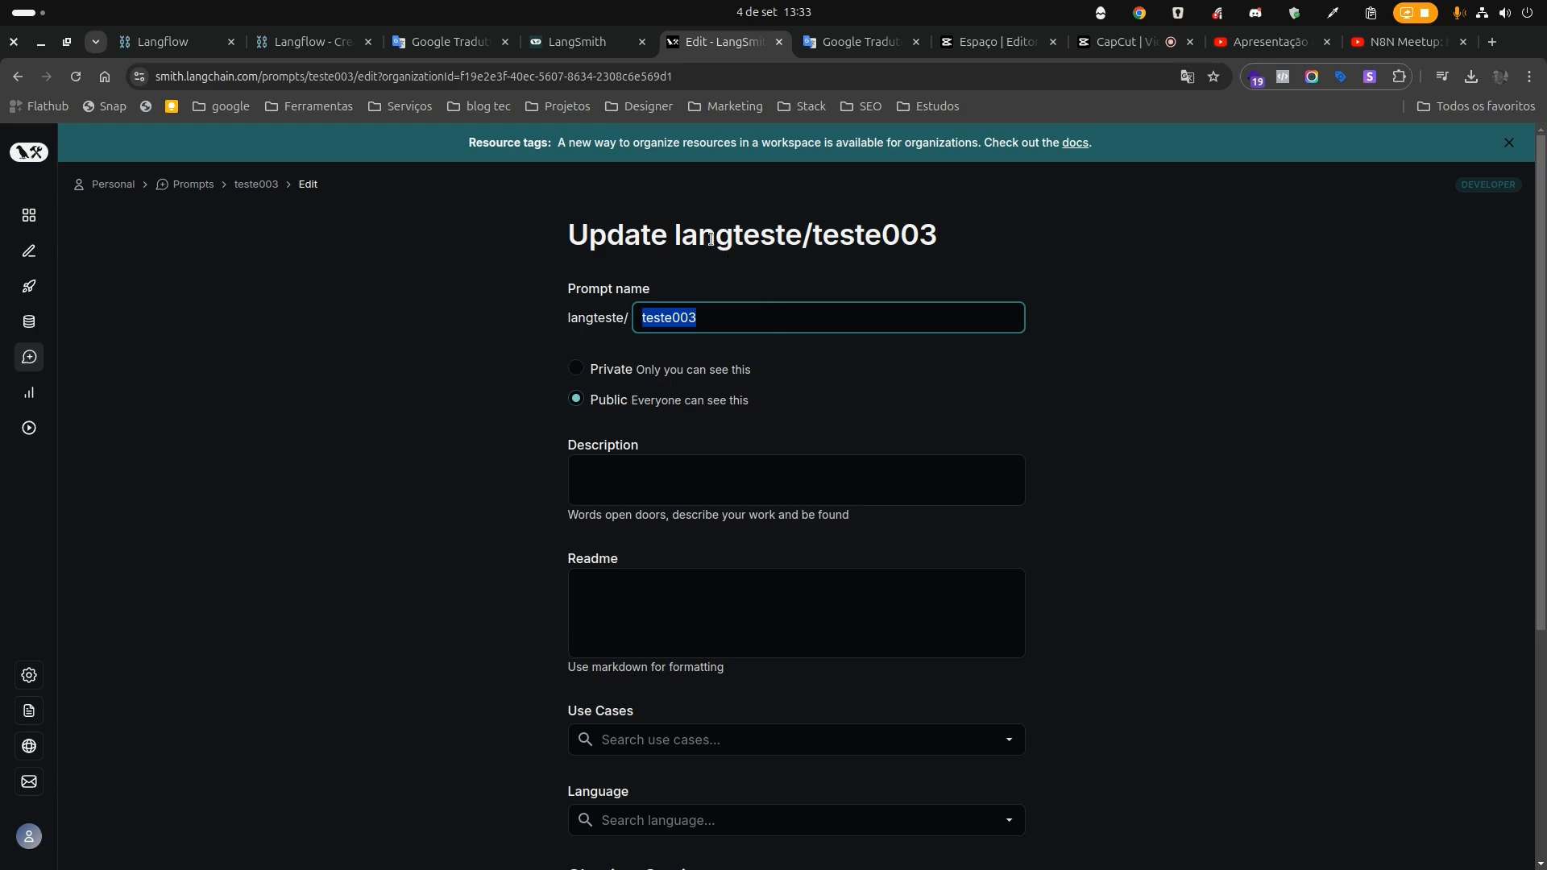
pyautogui.doubleClick(593, 326)
pyautogui.hotkey('ctrl', 'c')
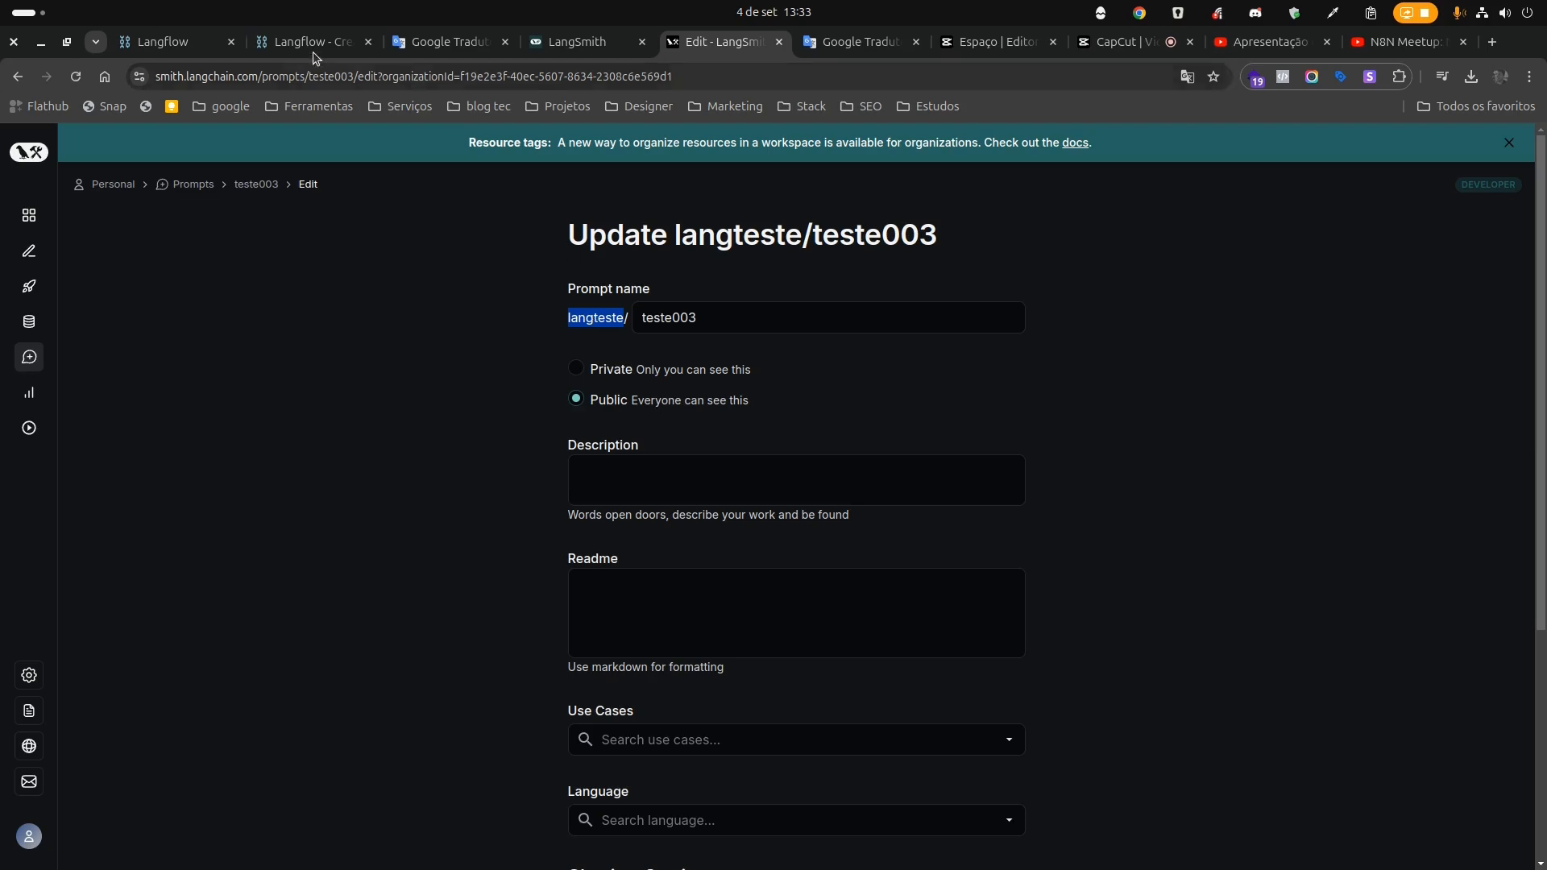
# Switch to Langflow, set the component's LangChain Hub Prompt to langteste/teste003 and refresh it to load the prompt's variables.
pyautogui.click(177, 42)
pyautogui.doubleClick(755, 556)
pyautogui.hotkey('ctrl', 'v')
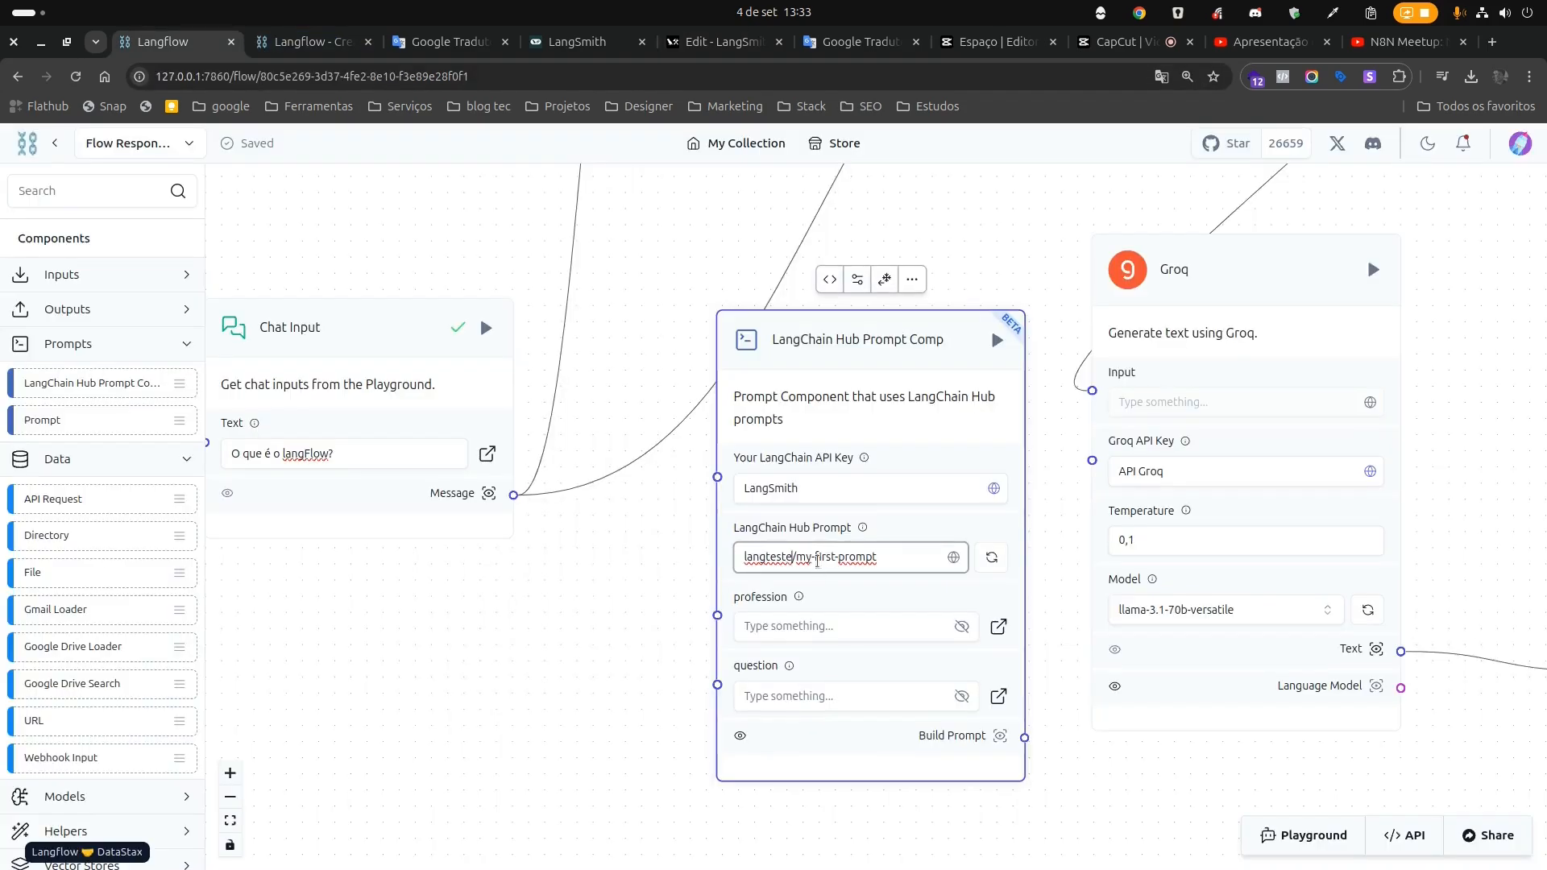
pyautogui.moveTo(790, 556); pyautogui.dragTo(928, 565)
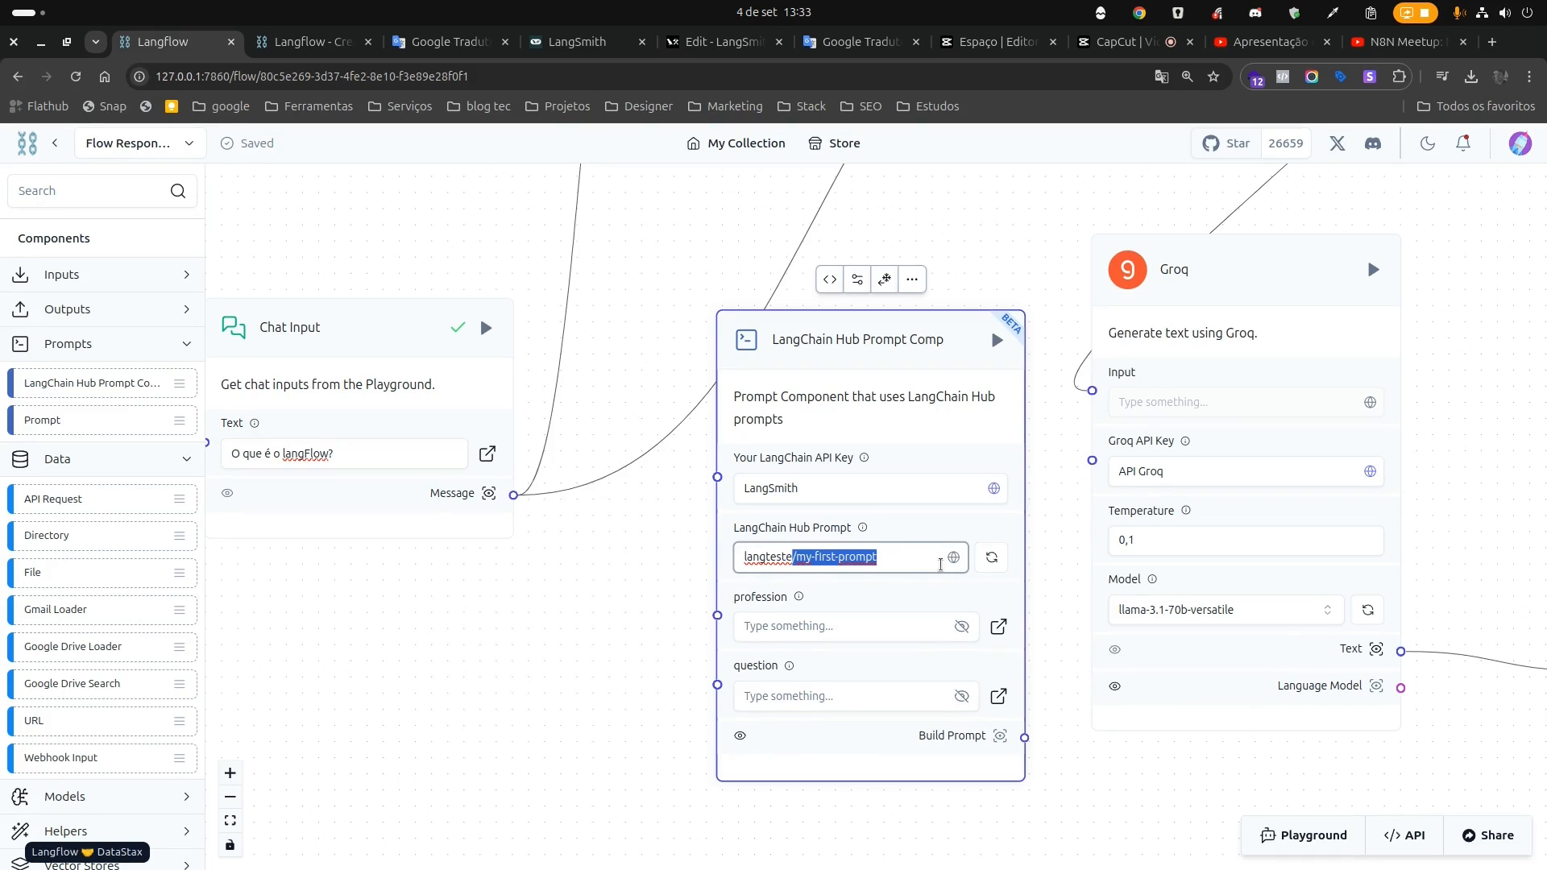
pyautogui.write('/teste00')
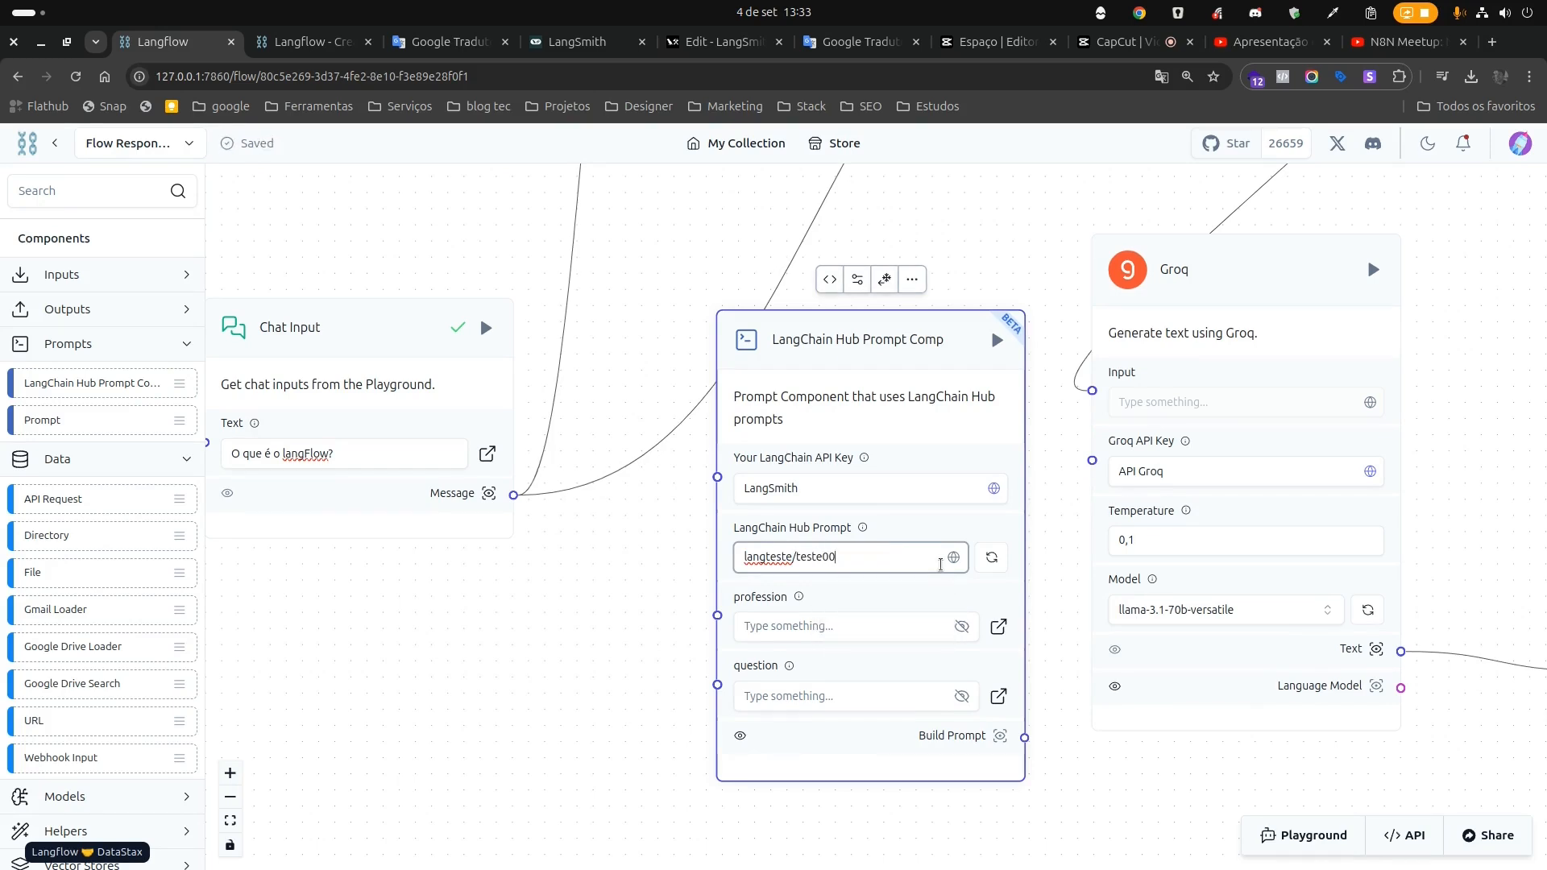
pyautogui.write('3')
pyautogui.press('Return')
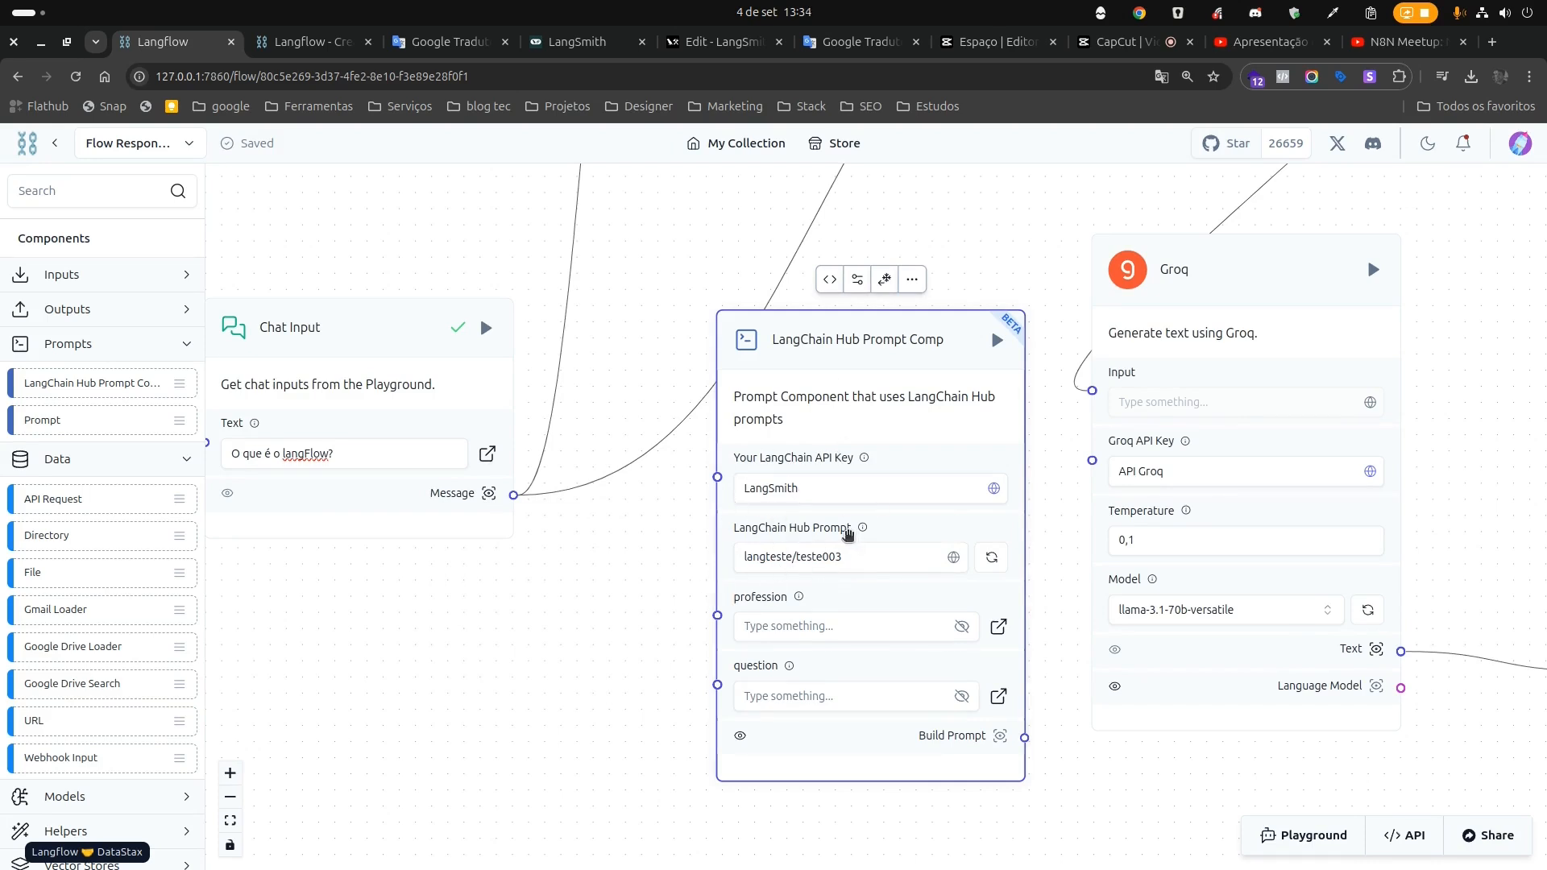
pyautogui.click(993, 557)
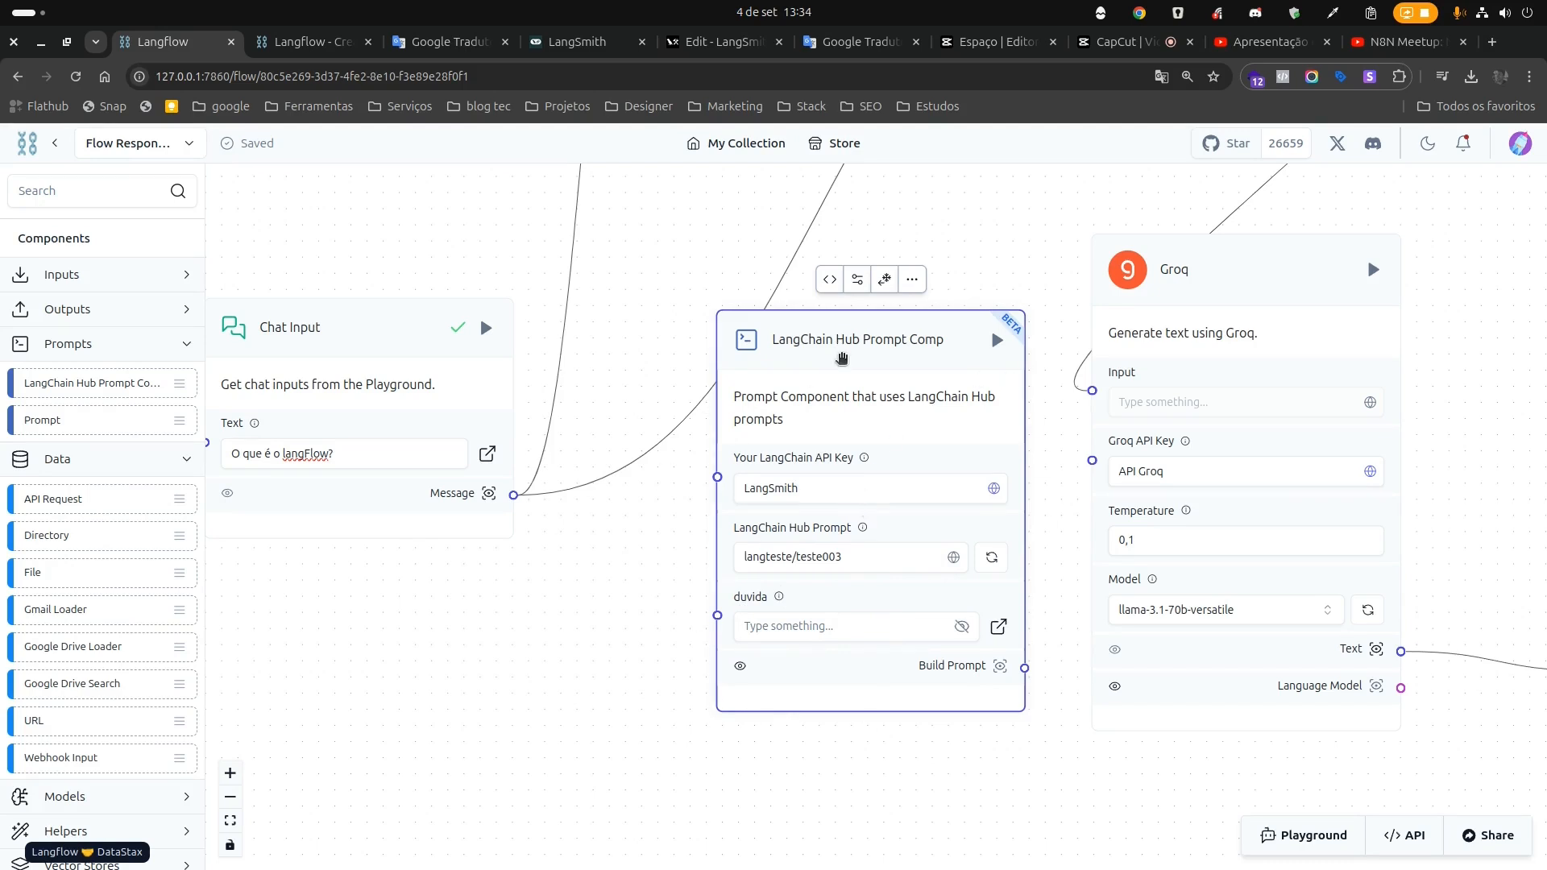
# Delete the LangChain Hub Prompt component from the flow.
pyautogui.moveTo(832, 376); pyautogui.dragTo(813, 359)
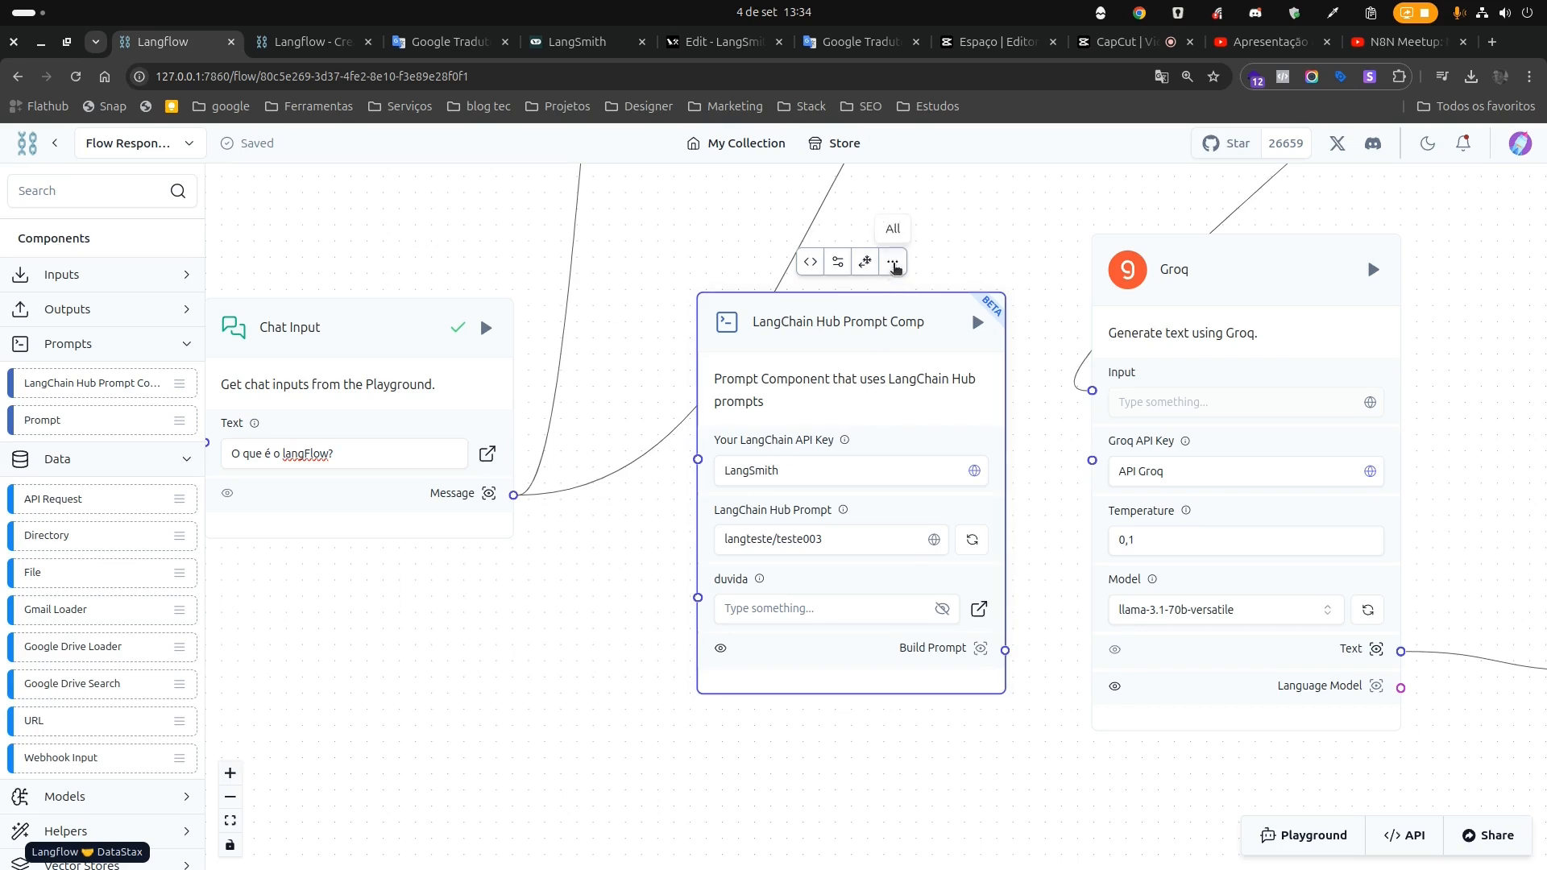
pyautogui.click(893, 264)
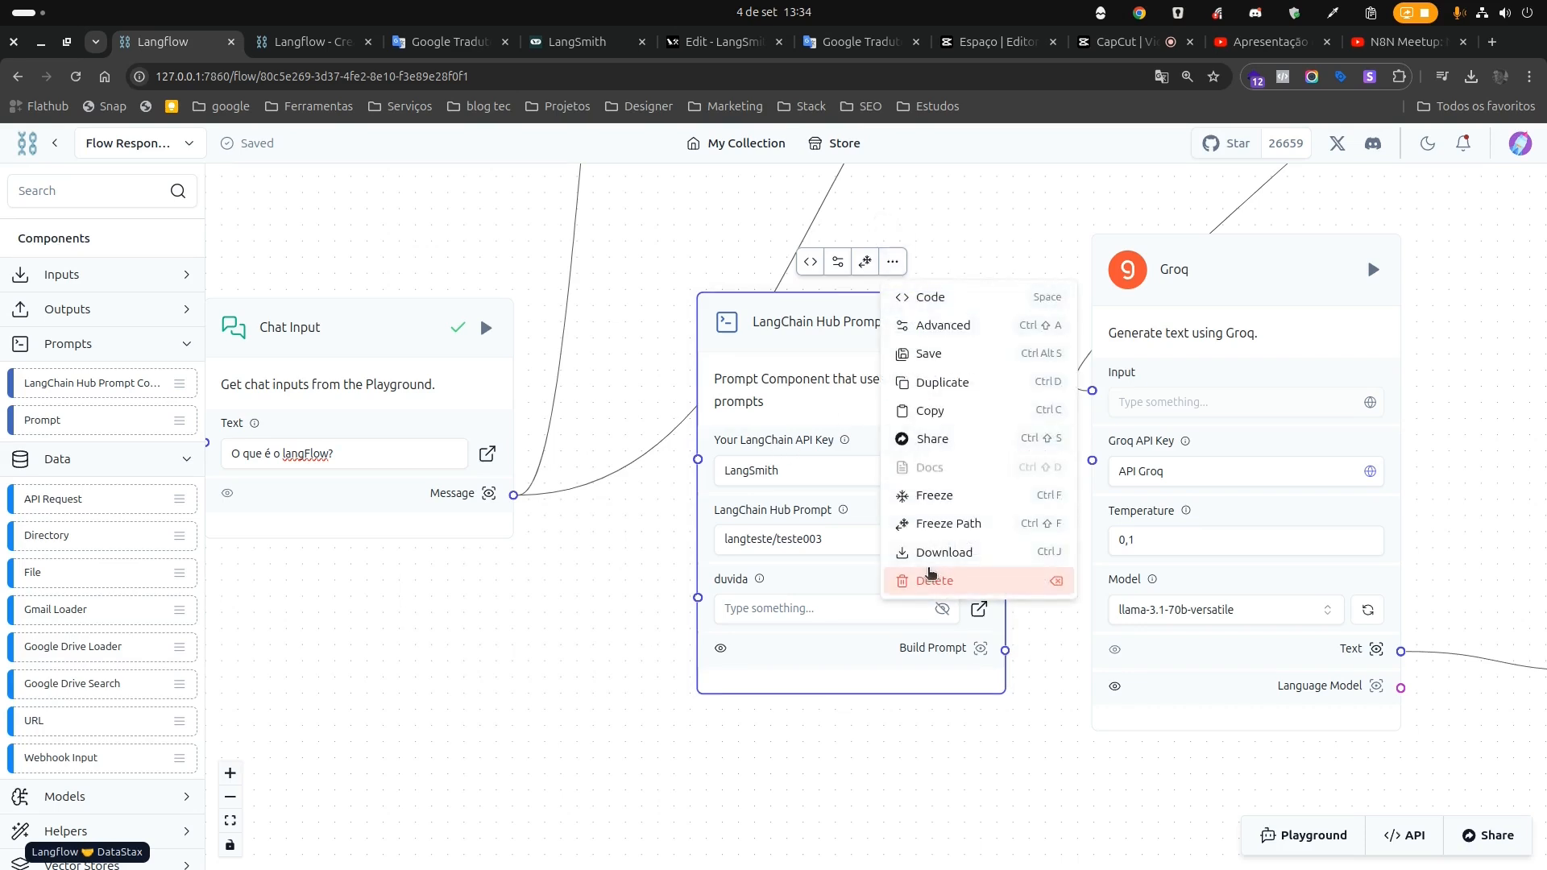
pyautogui.click(932, 578)
# Move the Parse Data and Prompt components lower on the canvas so they sit roughly side by side.
pyautogui.moveTo(921, 398); pyautogui.dragTo(690, 866)
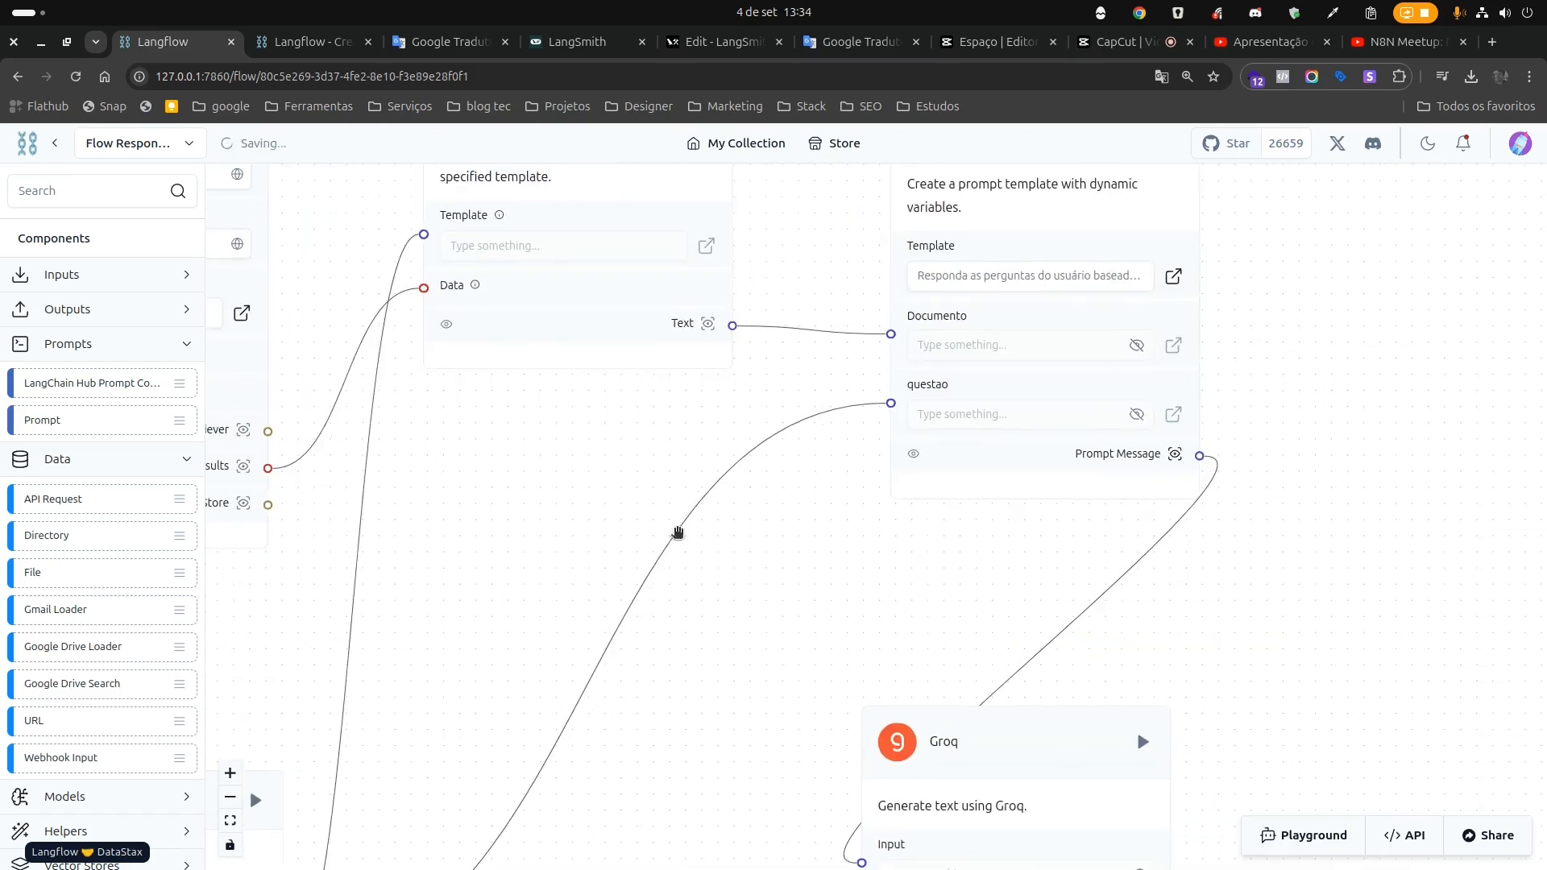
pyautogui.moveTo(538, 323); pyautogui.dragTo(575, 681)
pyautogui.moveTo(581, 452); pyautogui.dragTo(480, 225)
pyautogui.moveTo(1265, 278); pyautogui.dragTo(1219, 449)
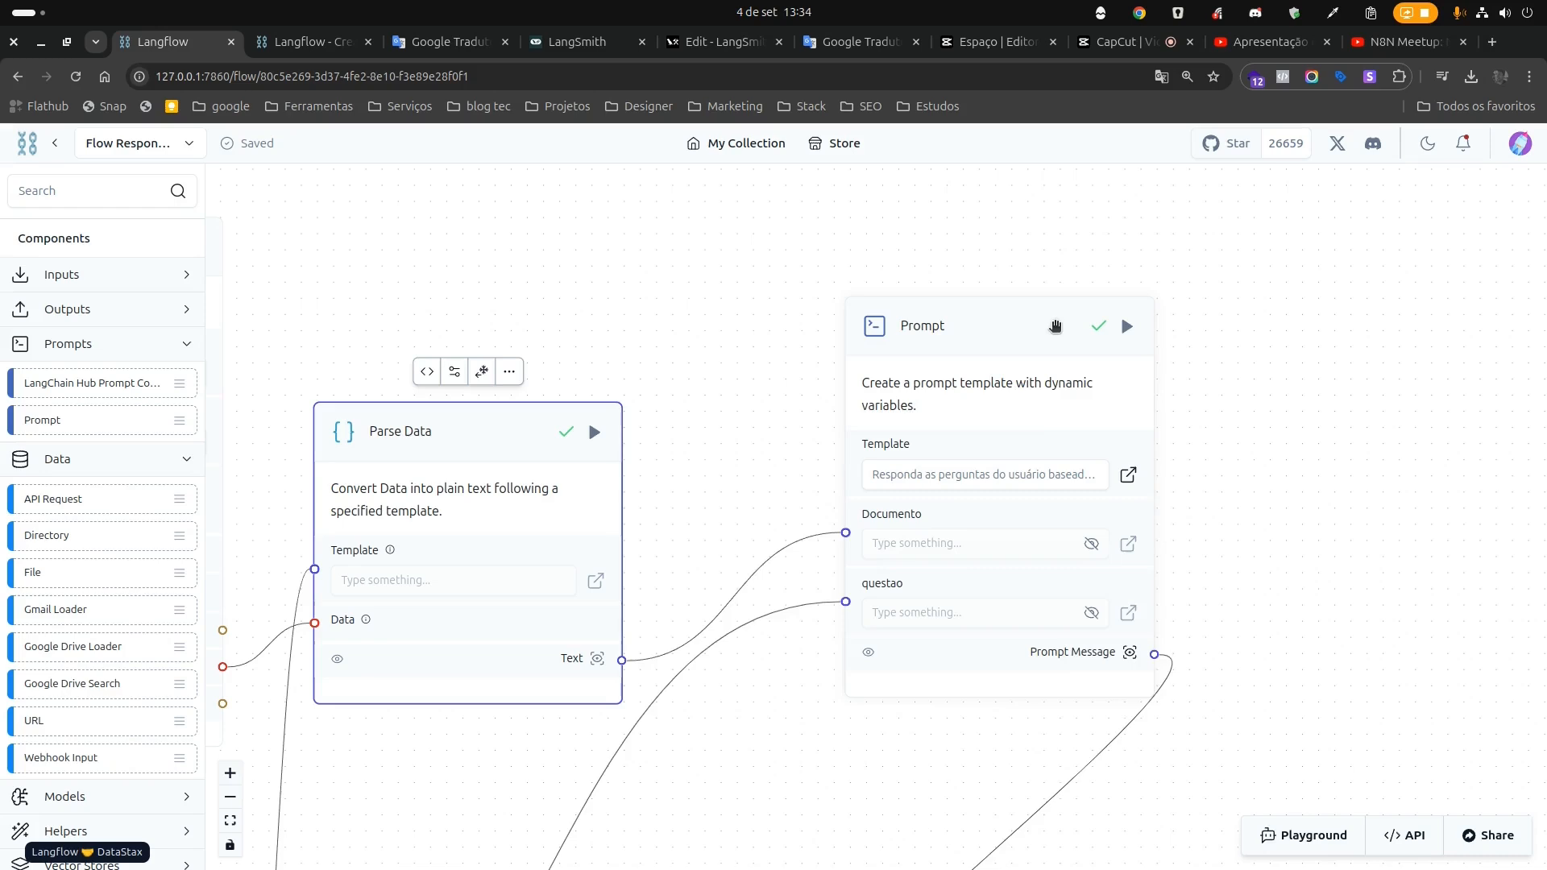
pyautogui.moveTo(1056, 327); pyautogui.dragTo(1029, 412)
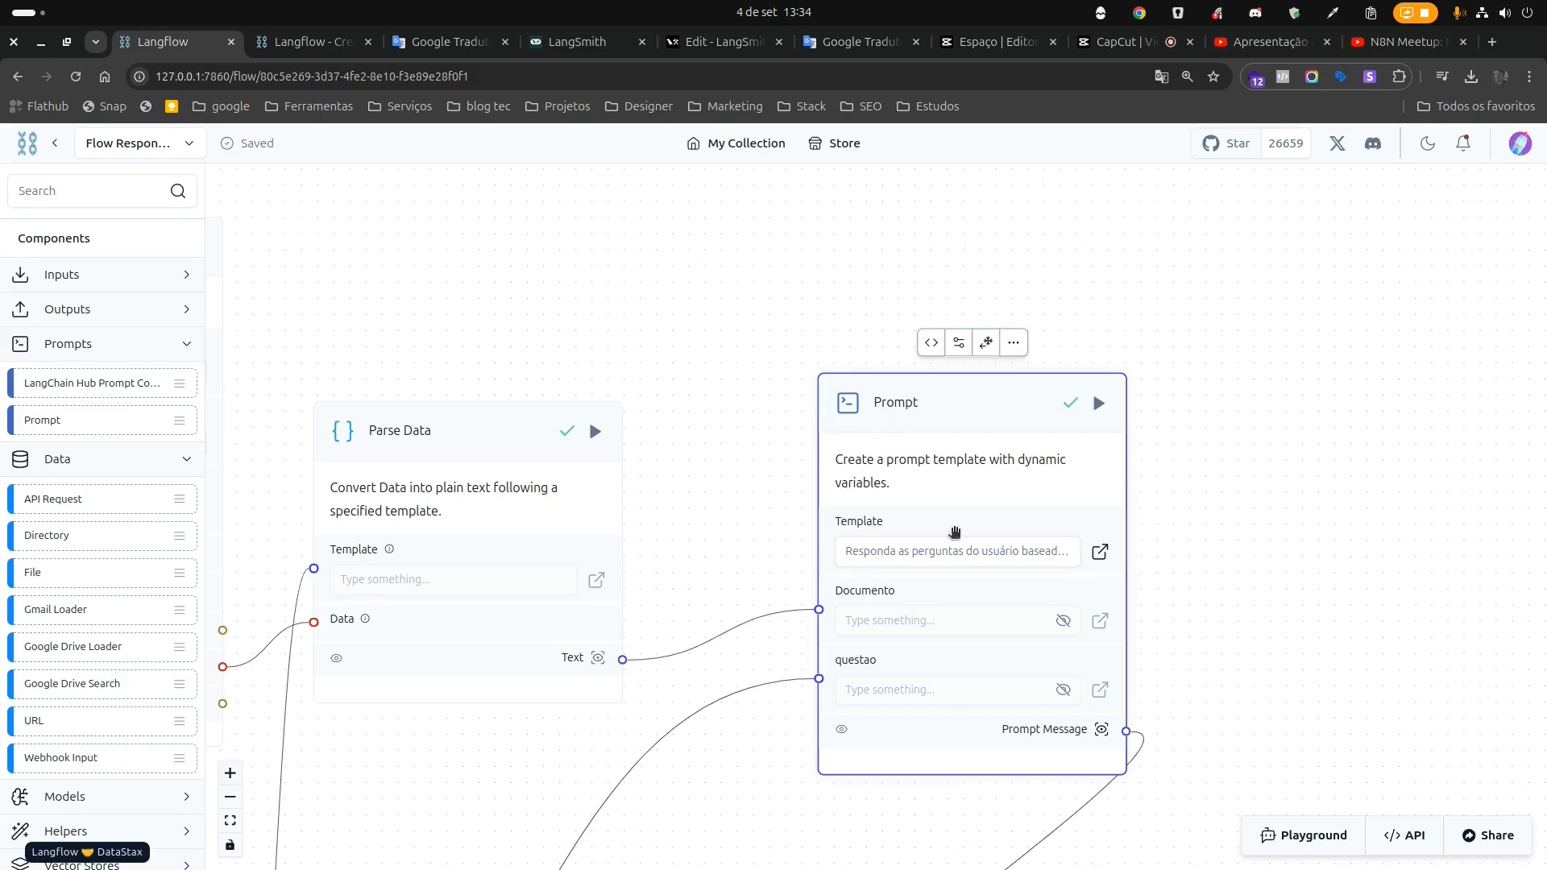
# Switch to LangSmith and leave the edit form to review the teste003 prompt's page.
pyautogui.click(712, 42)
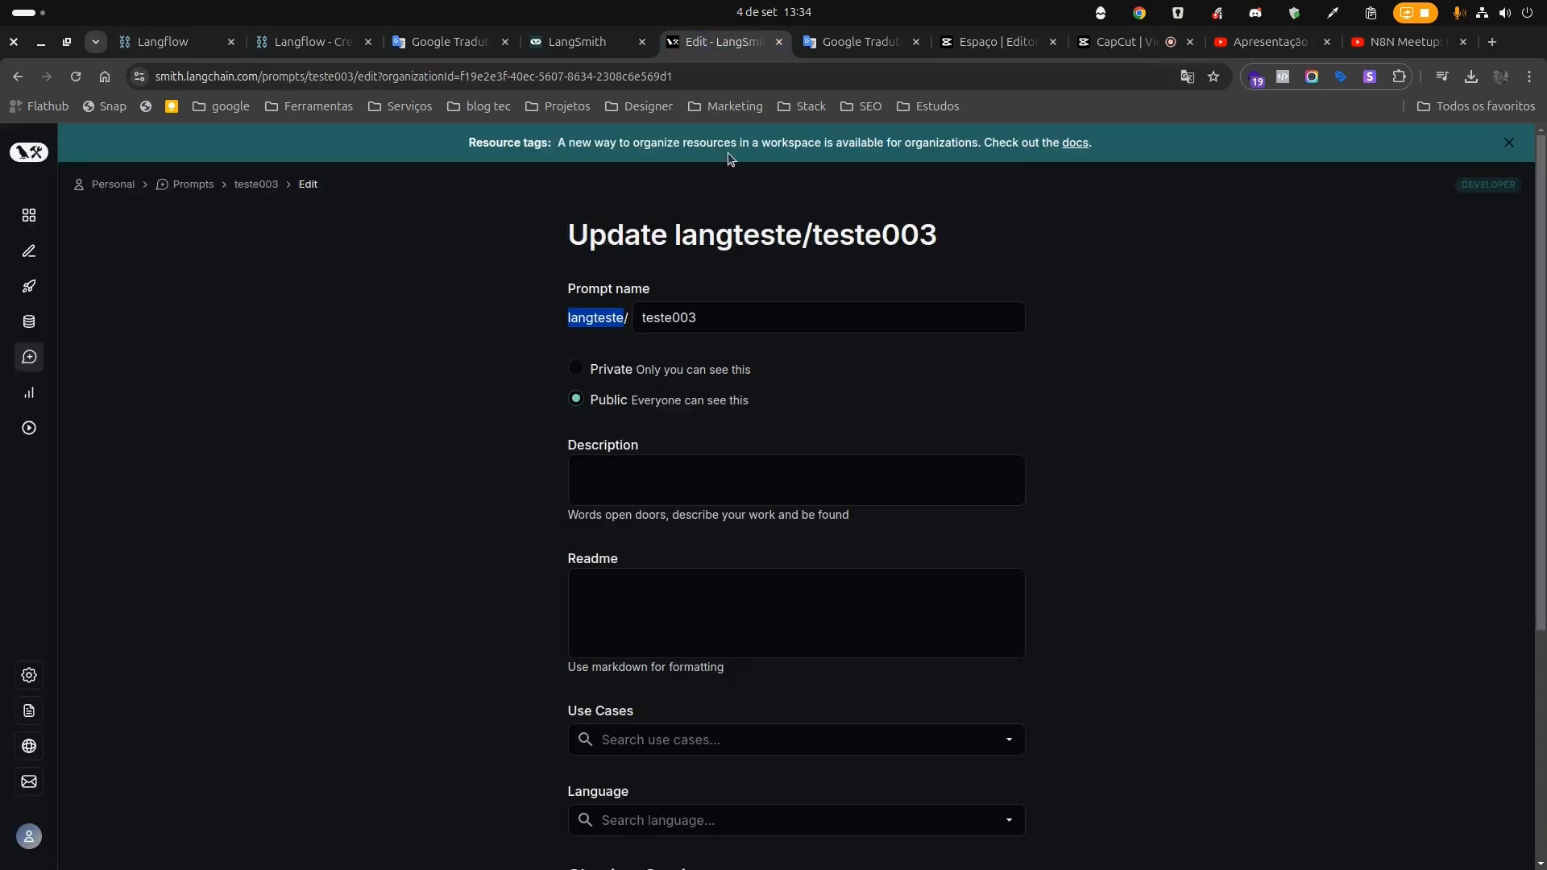
pyautogui.click(256, 184)
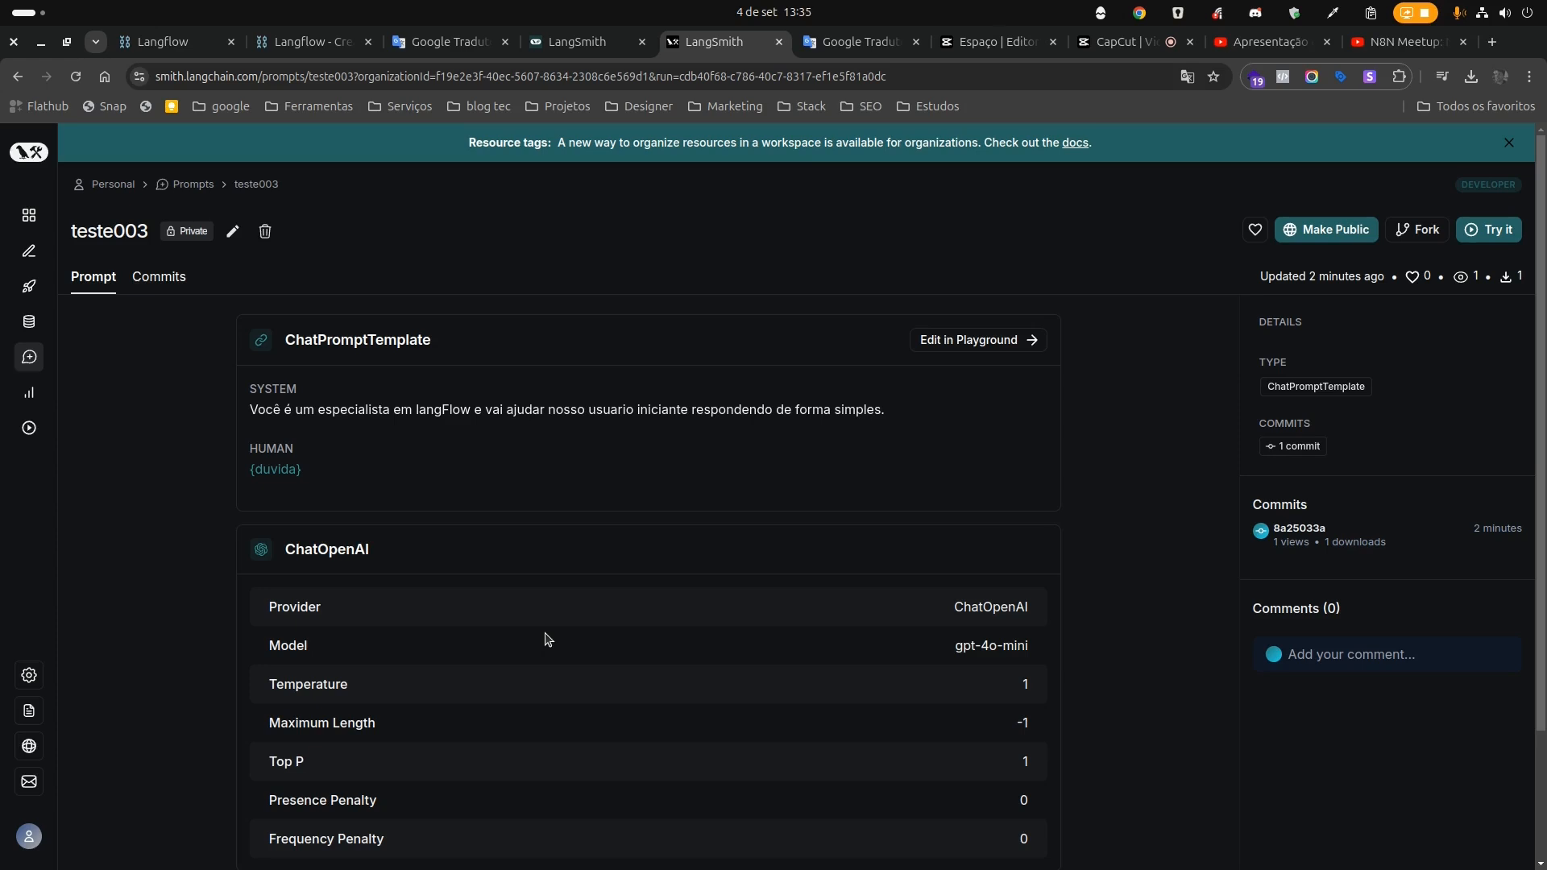
# Switch to Langflow, add a second Prompt component beside the existing one, and view its blank template editor.
pyautogui.hotkey('ctrl', '1')
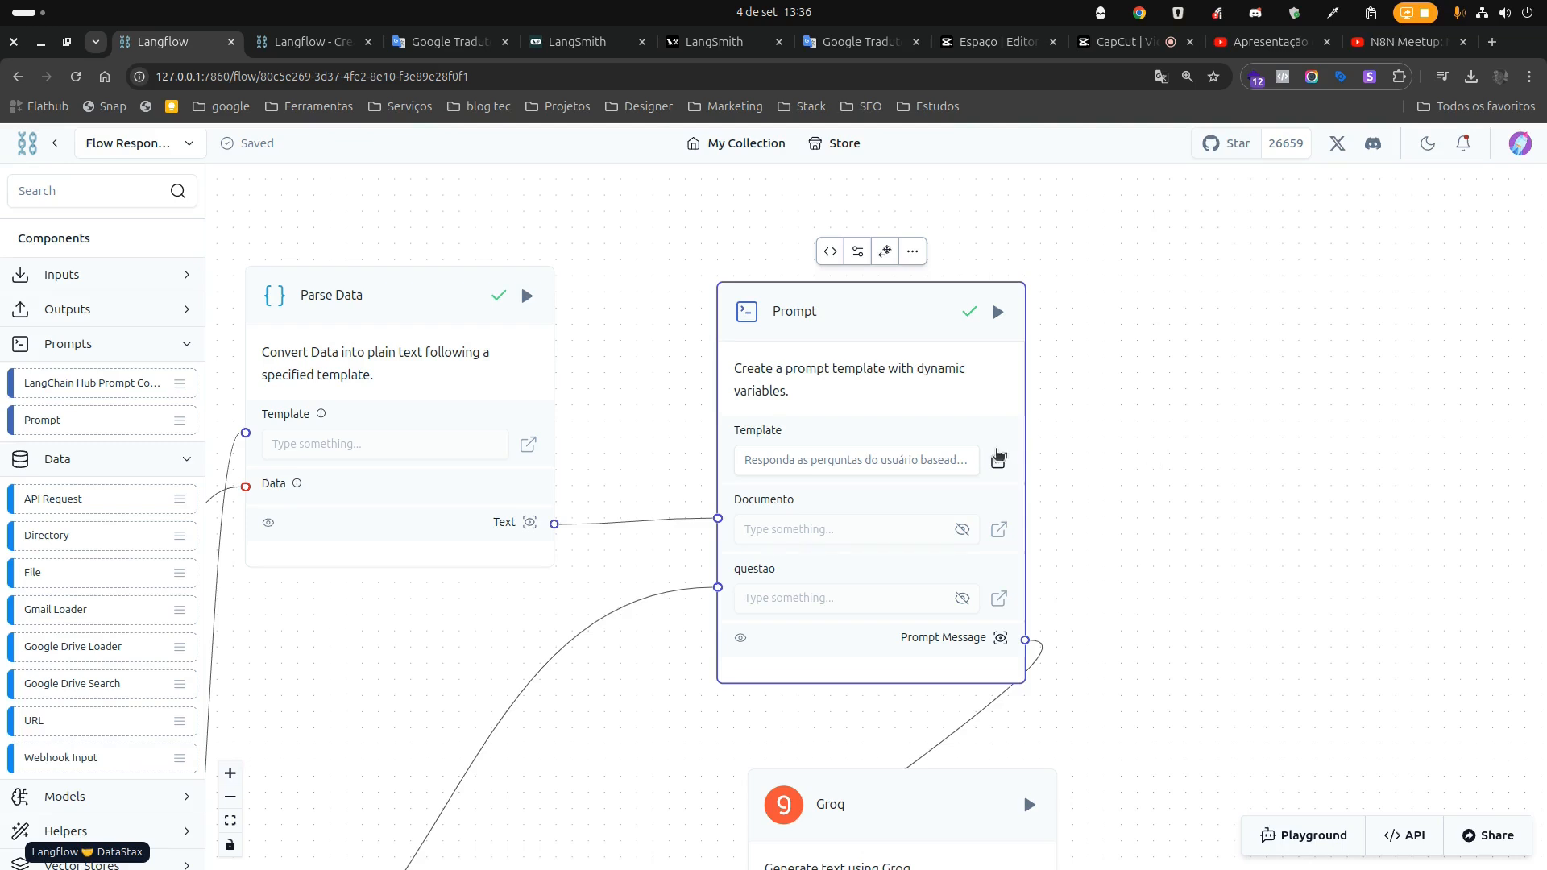
pyautogui.moveTo(113, 422); pyautogui.dragTo(1178, 312)
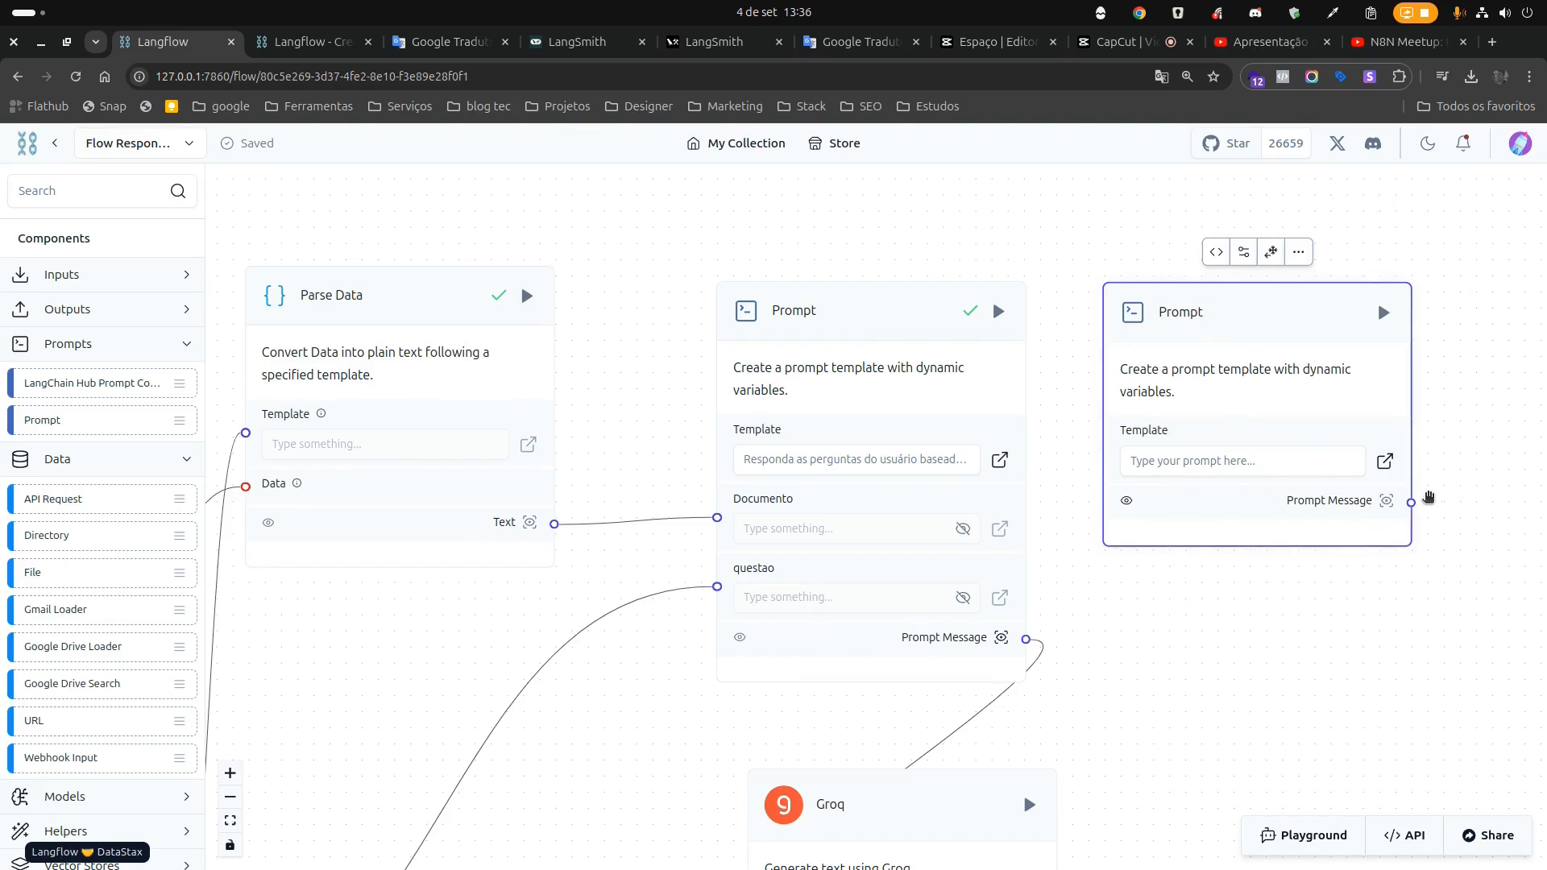
pyautogui.click(1386, 463)
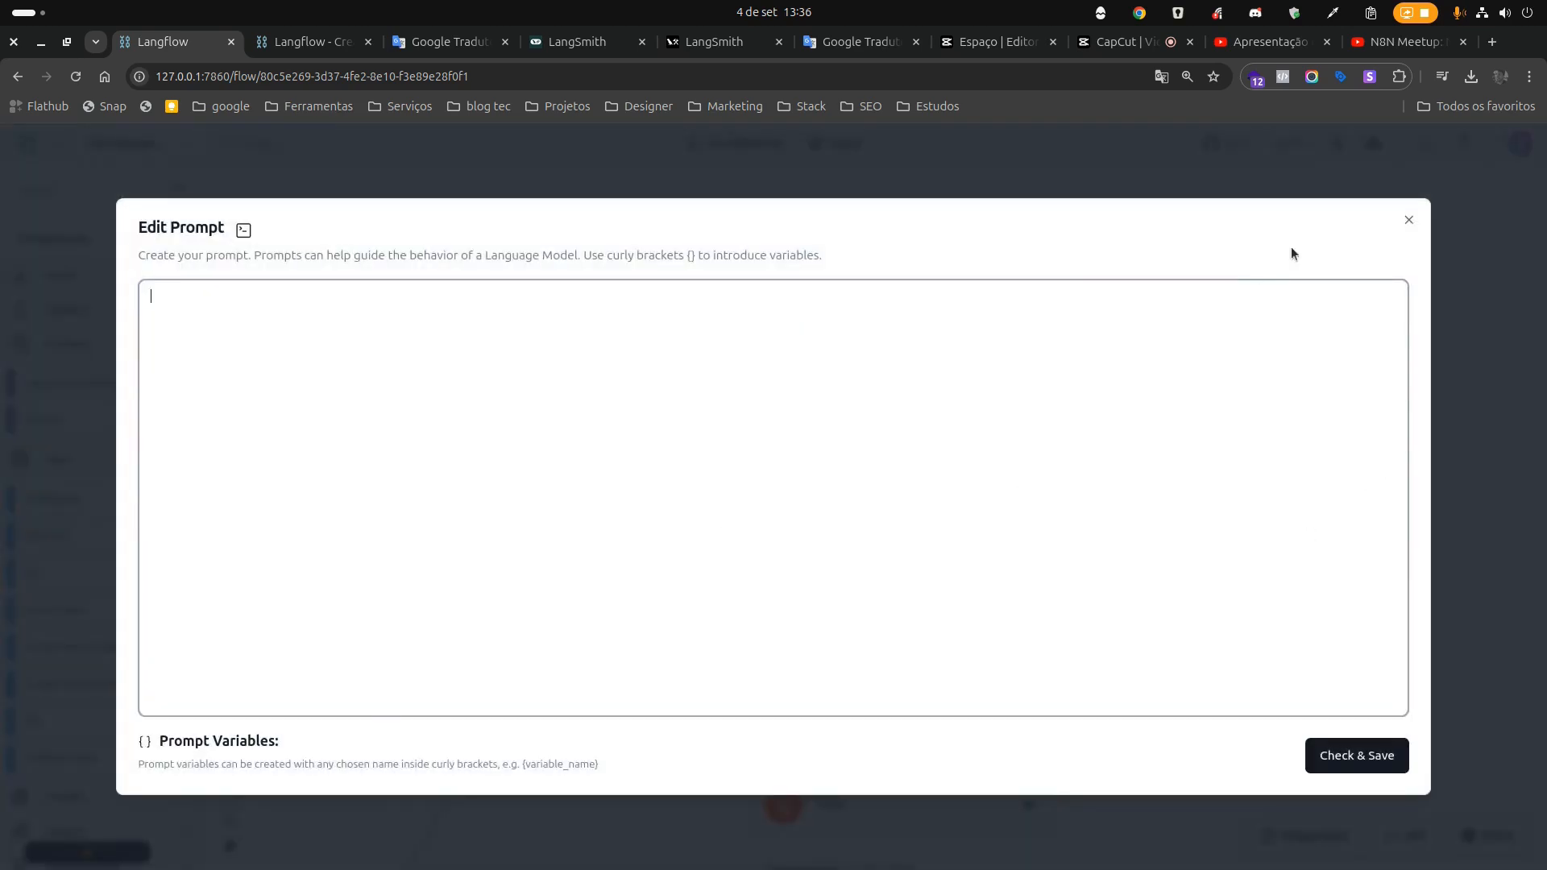
pyautogui.click(1410, 224)
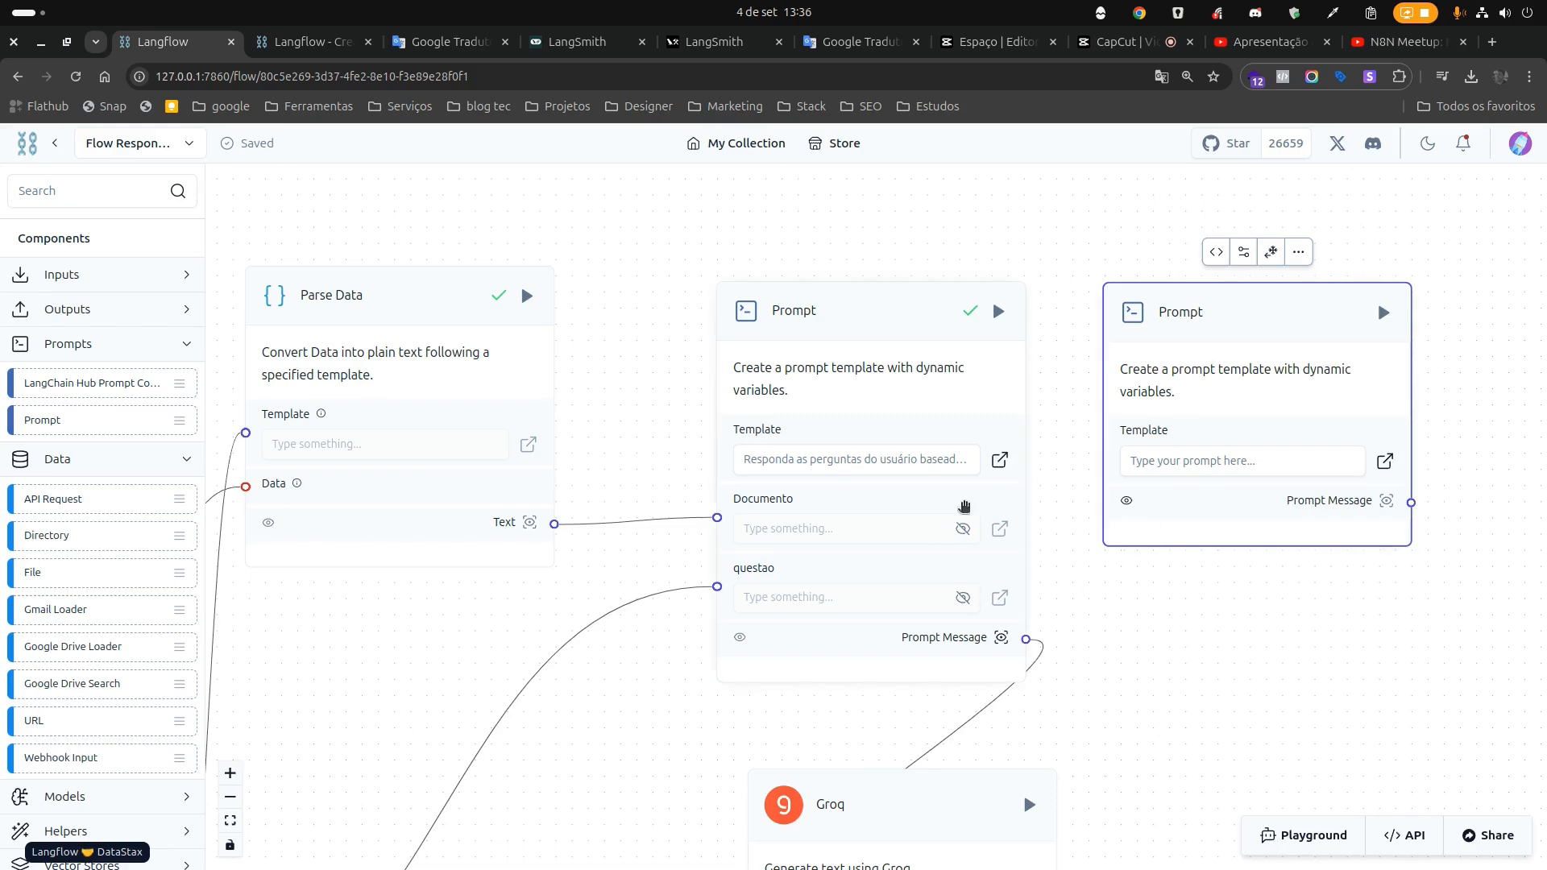
# Insert the line "Você é um especialista em langflow." at the start of the connected Prompt component's template.
pyautogui.click(1001, 464)
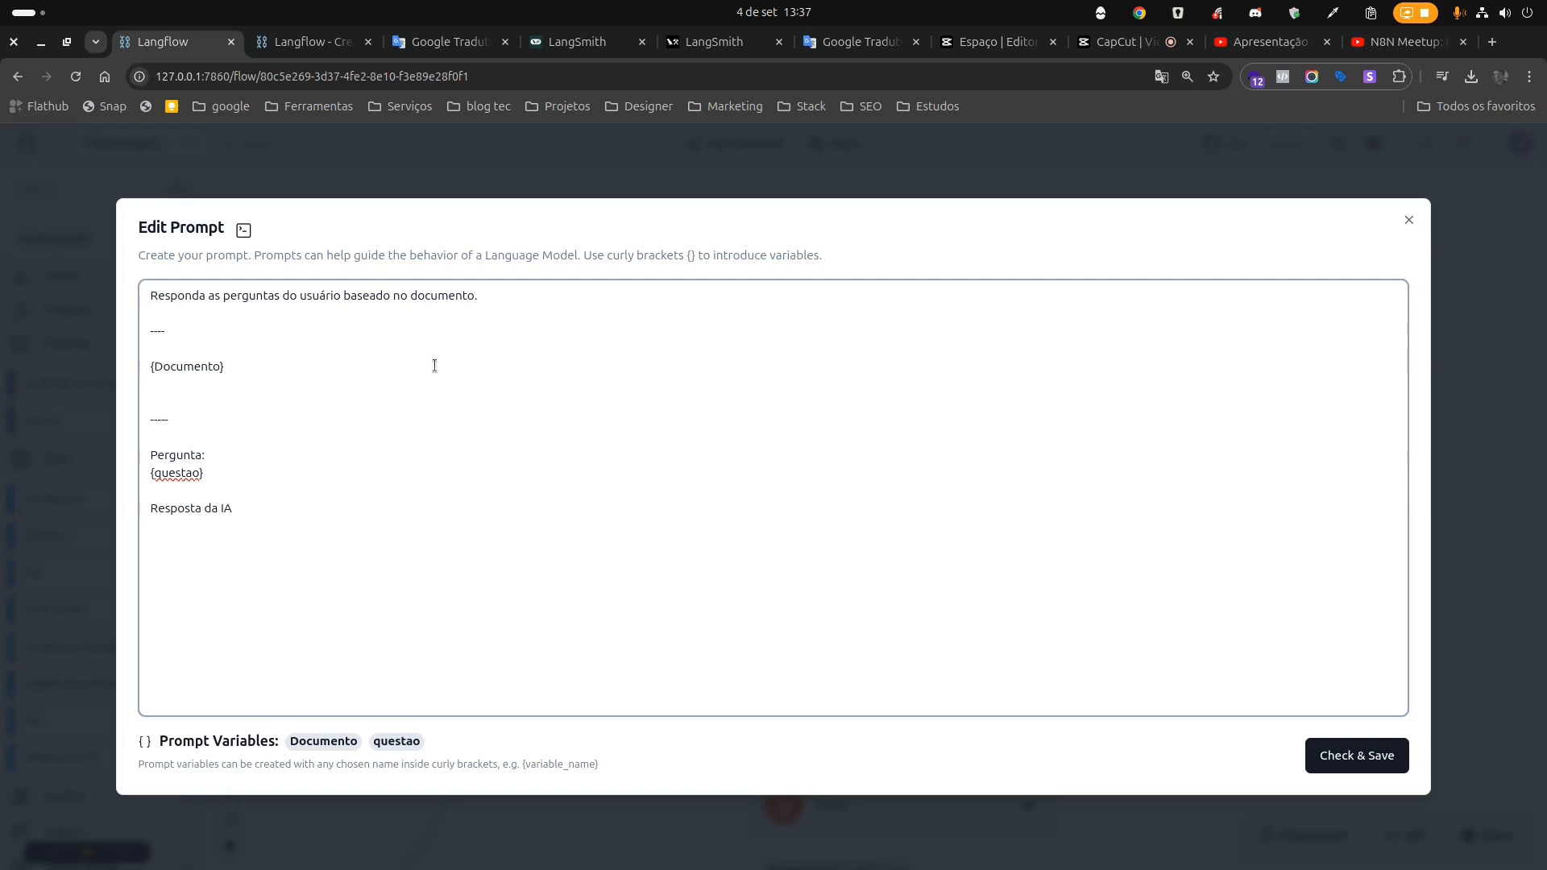
pyautogui.doubleClick(202, 365)
pyautogui.doubleClick(175, 474)
pyautogui.click(149, 312)
pyautogui.press('Return')
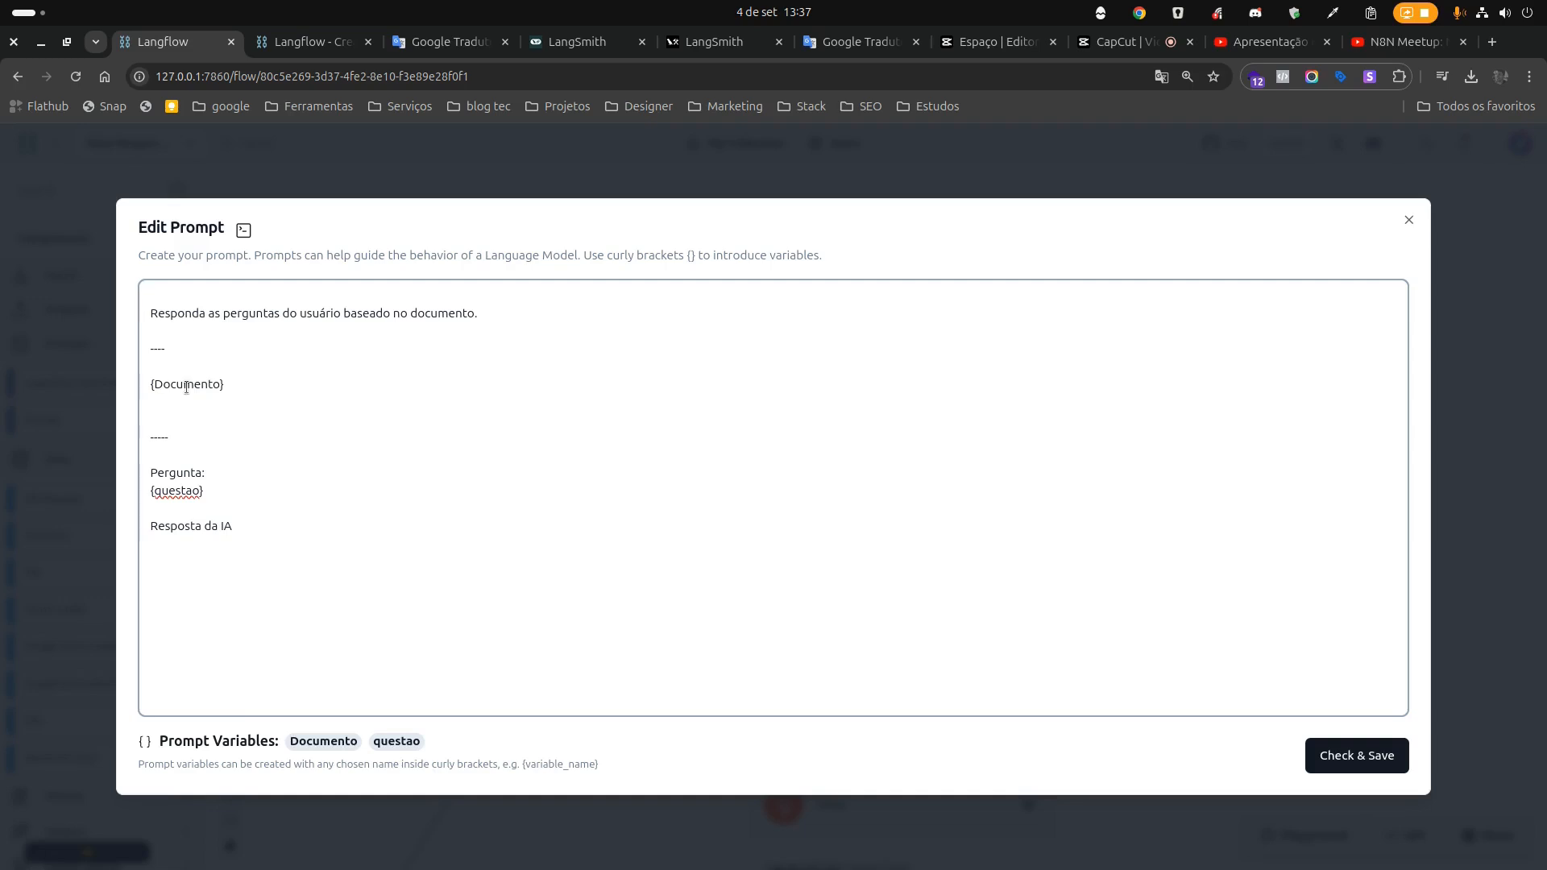
pyautogui.write('Você é um especialista em langflow.')
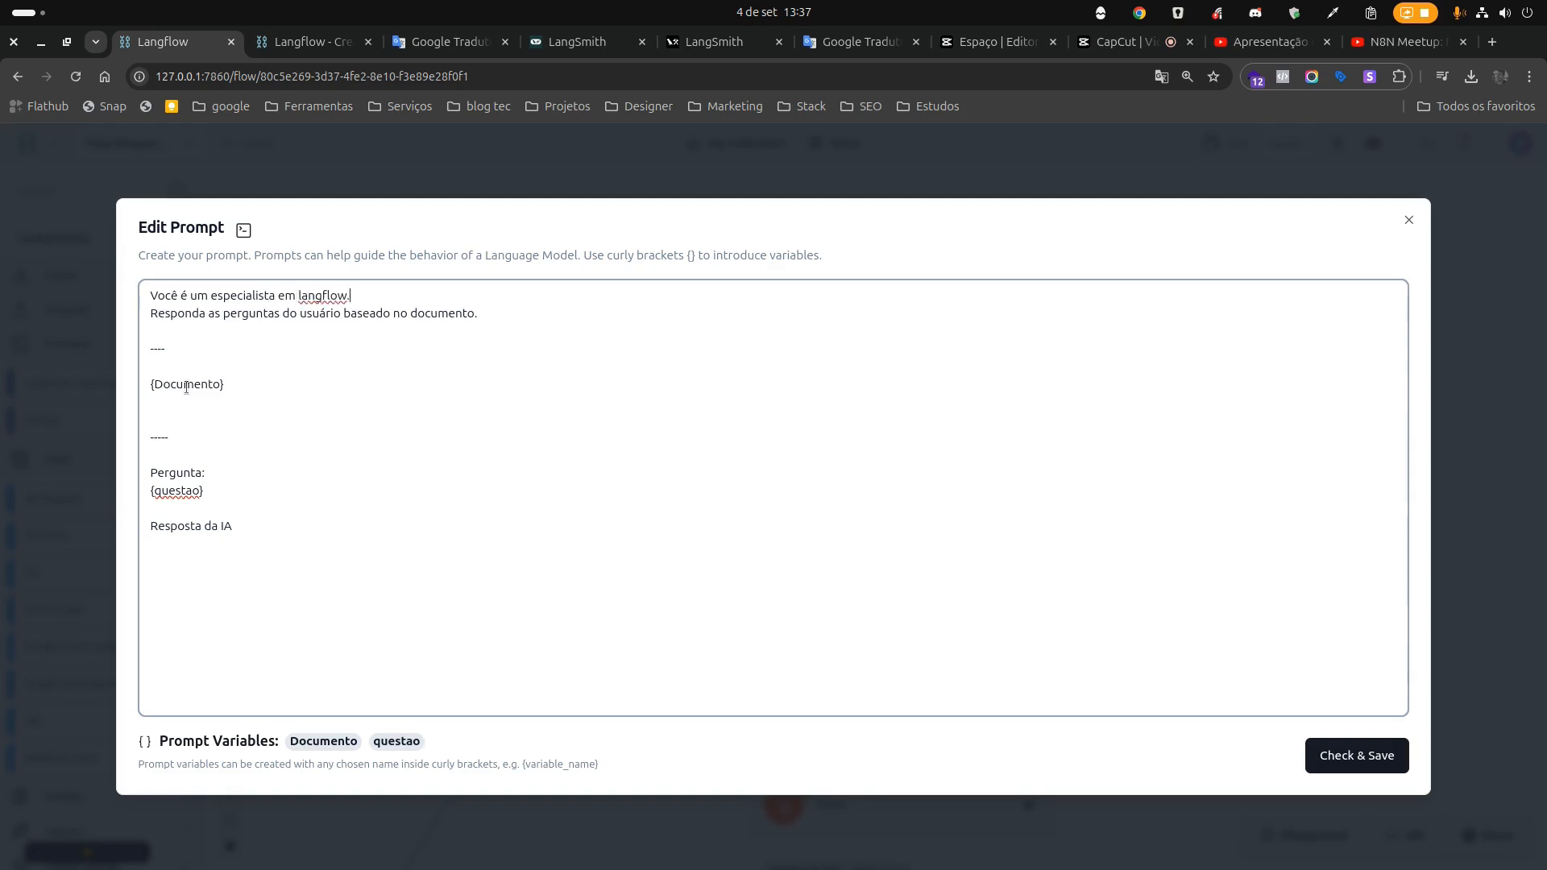
# Add a second template line, "Responda sempre de forma simples e didática, com poucas palavras, mas de forma direta.", using the correct accented spelling.
pyautogui.press('Return')
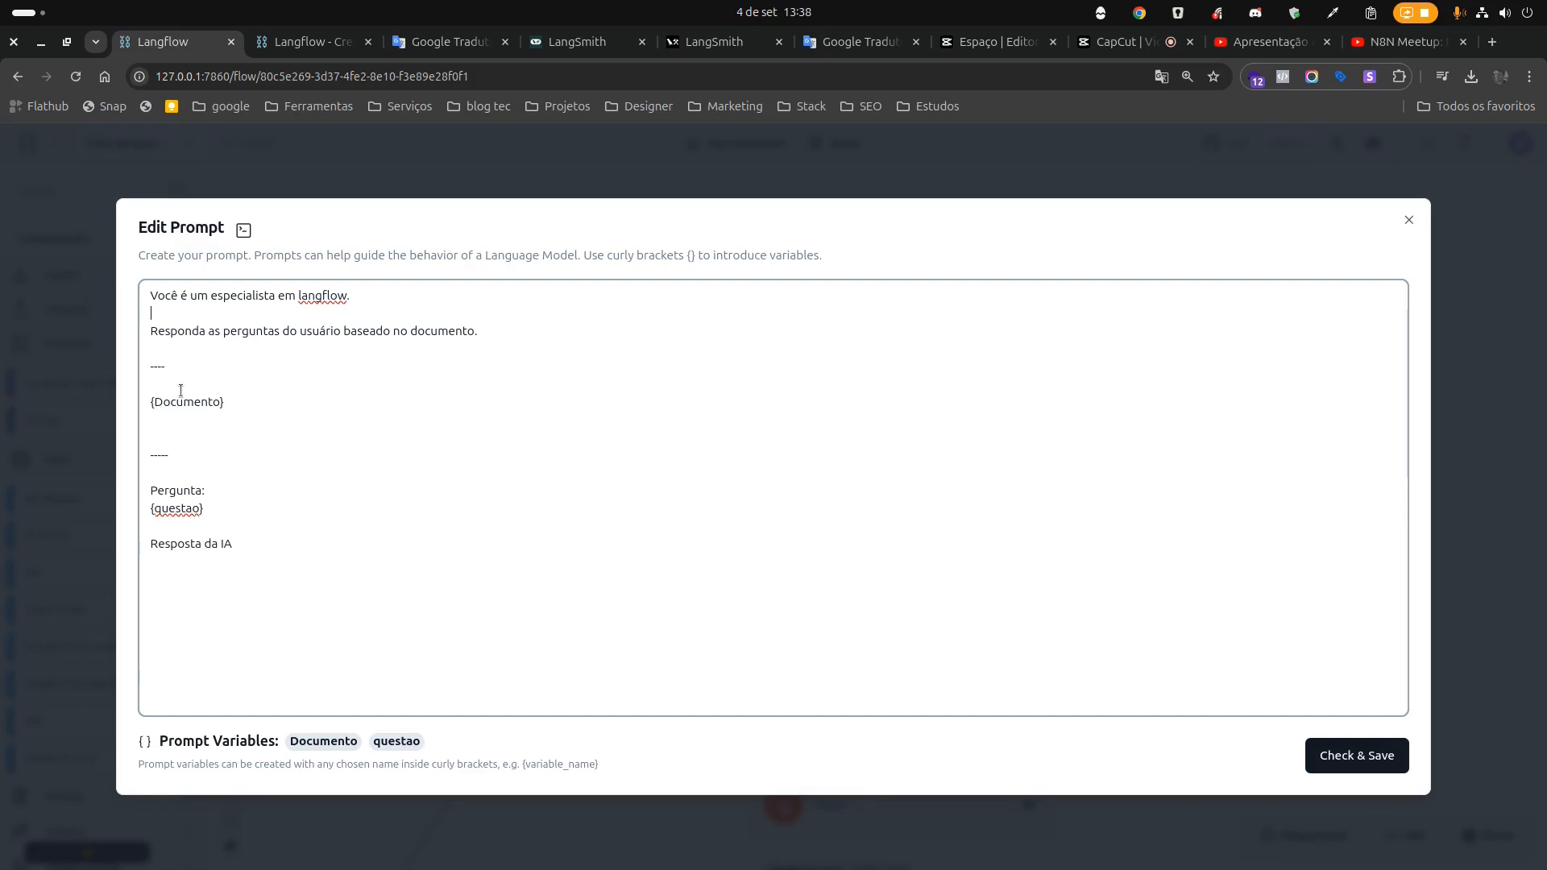
pyautogui.write('Responda sempre de forma simples e did')
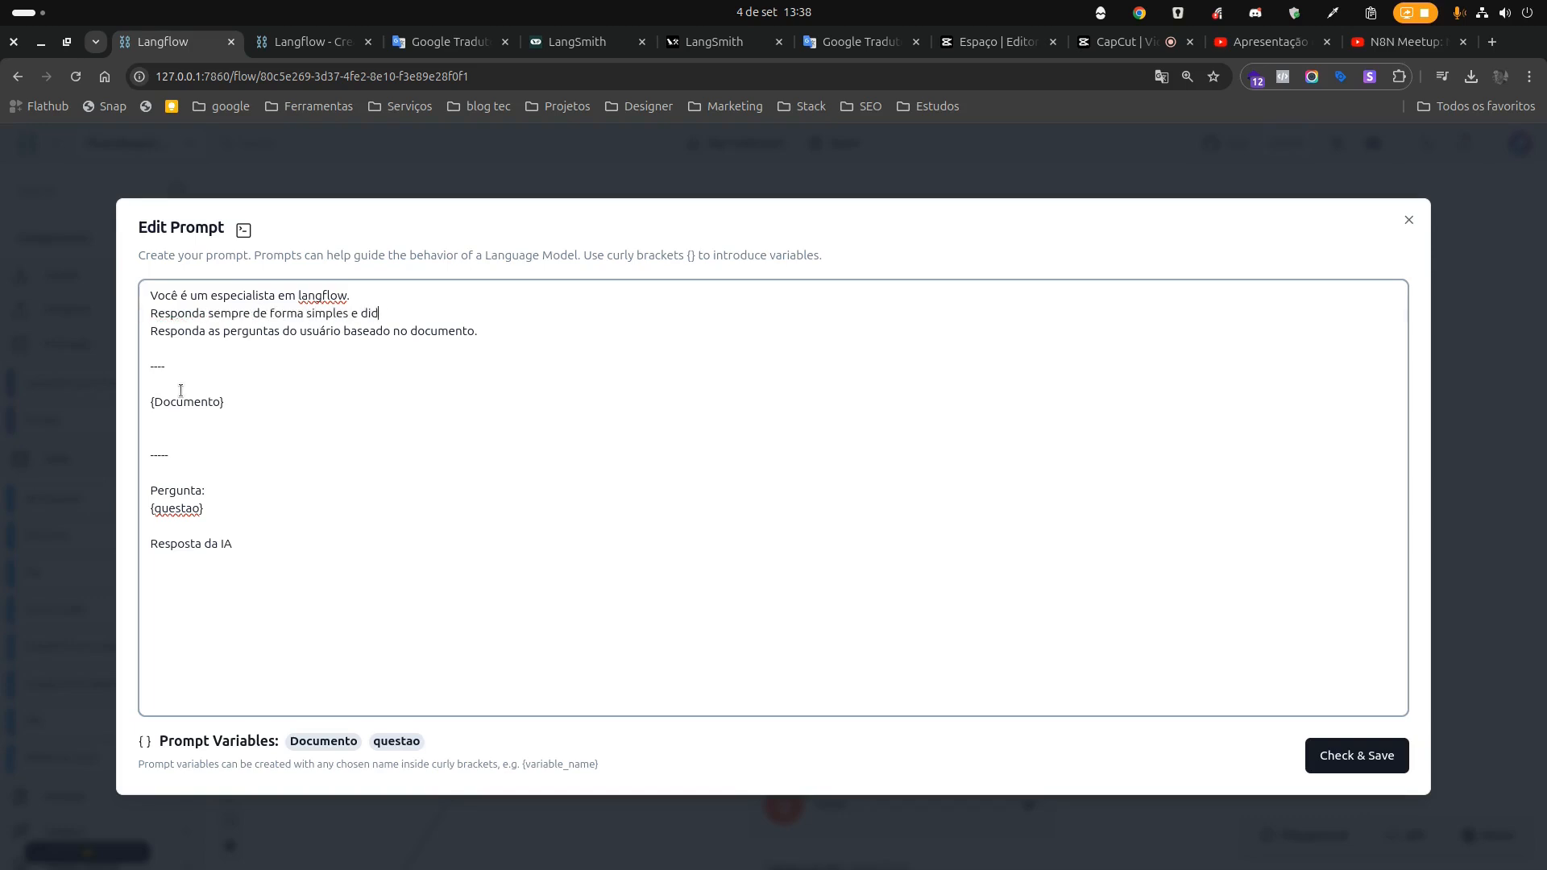
pyautogui.write('atica, com poucas palavras, mas de forma direta.')
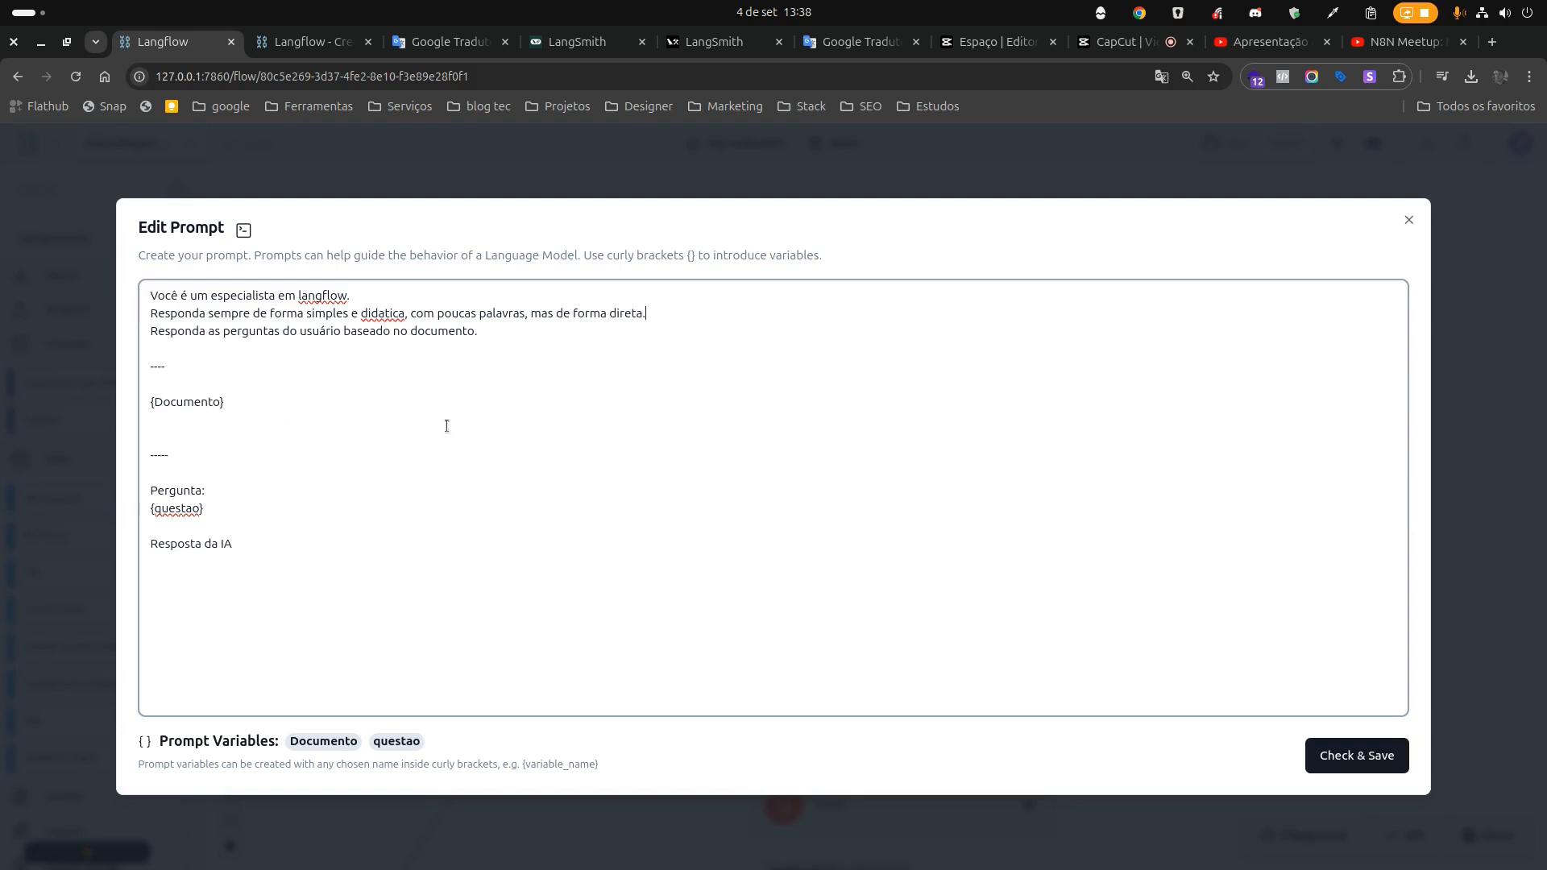
pyautogui.rightClick(385, 315)
pyautogui.click(427, 334)
# Delete the {questao} line under "Pergunta:" from the template and save the prompt.
pyautogui.tripleClick(241, 514)
pyautogui.press('BackSpace')
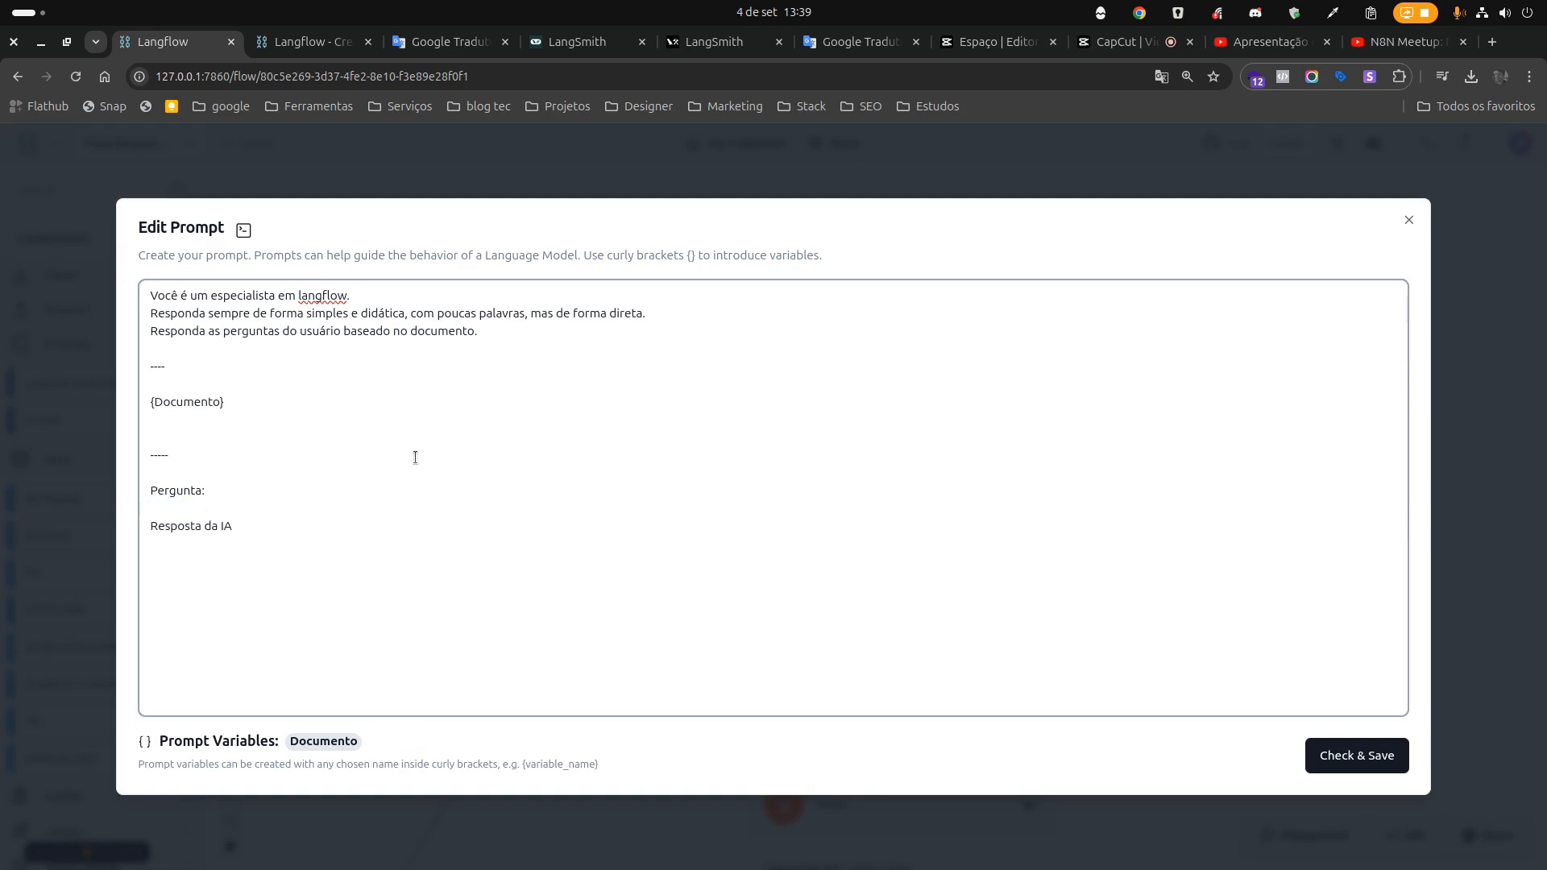
pyautogui.click(1370, 757)
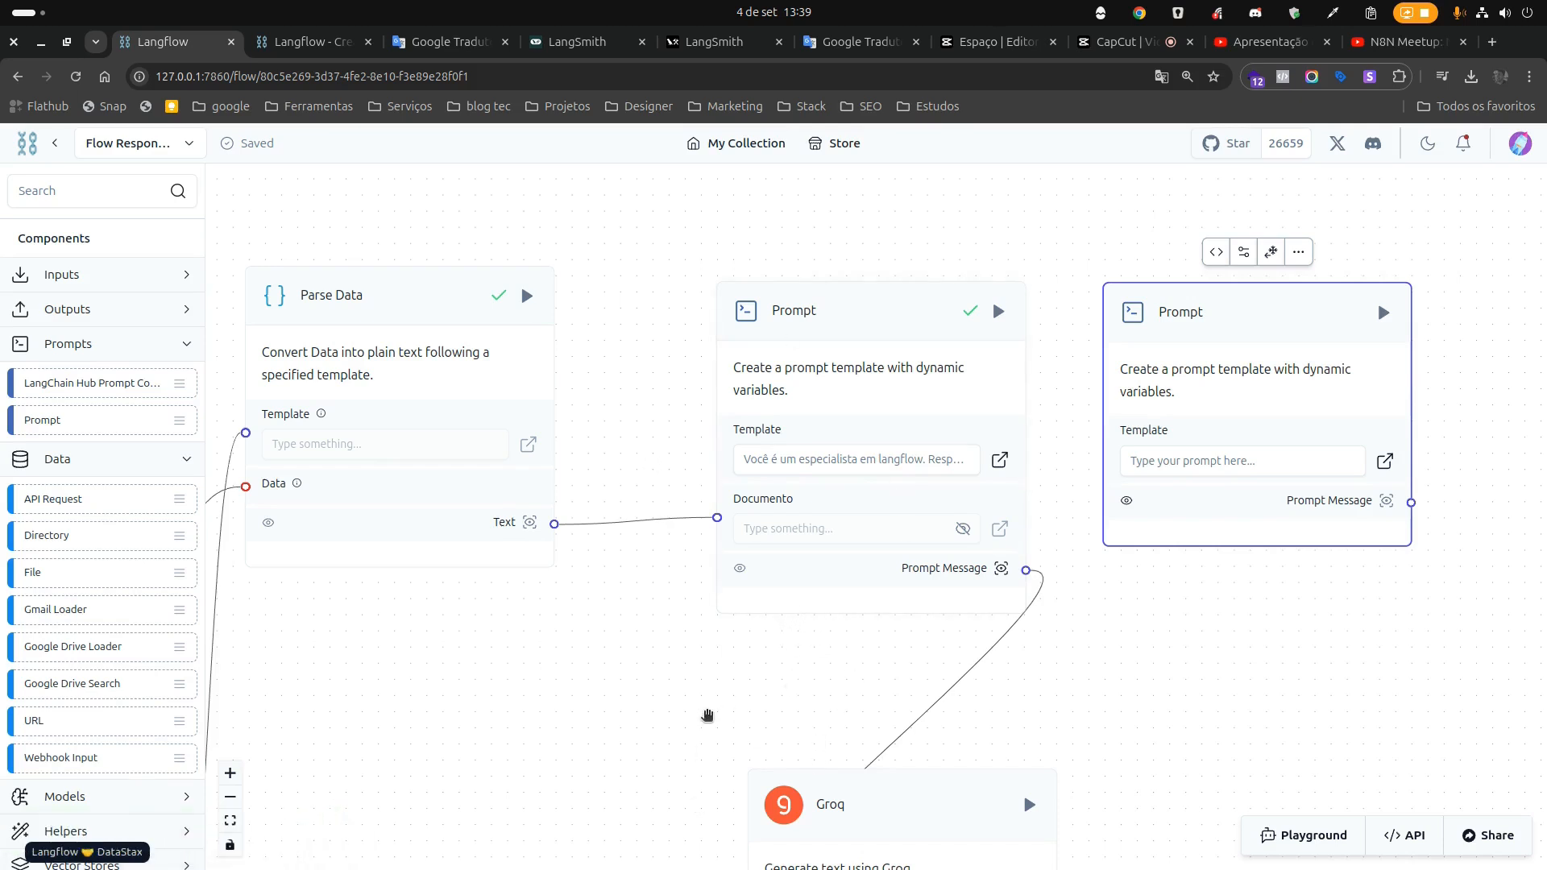
# Inspect the connected Prompt component's message output, checking how the document and question were filled in.
pyautogui.moveTo(707, 718); pyautogui.dragTo(720, 650)
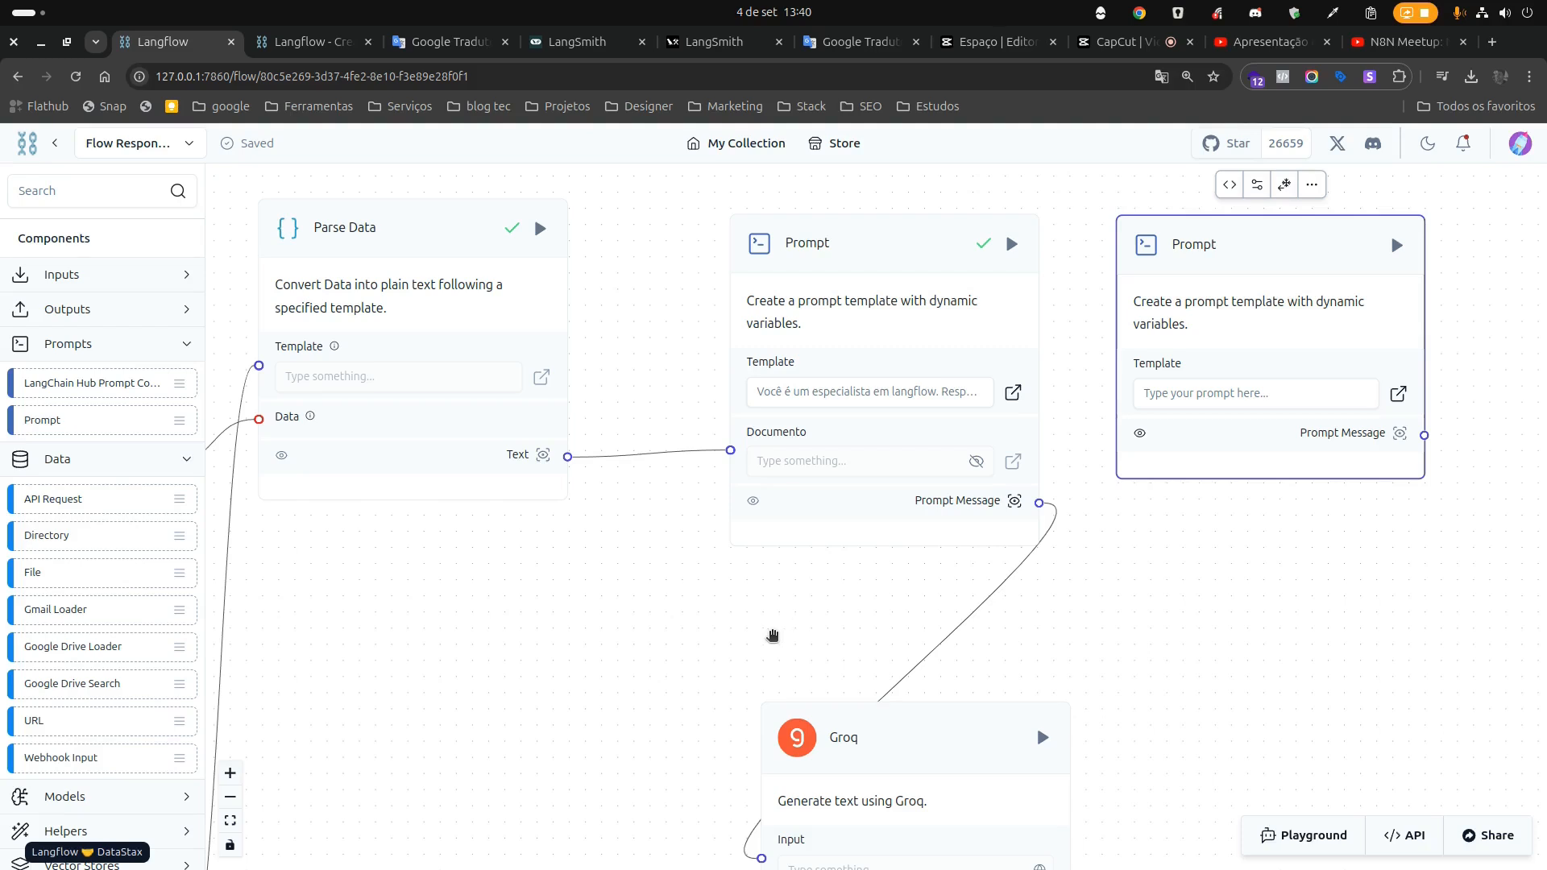
pyautogui.click(632, 611)
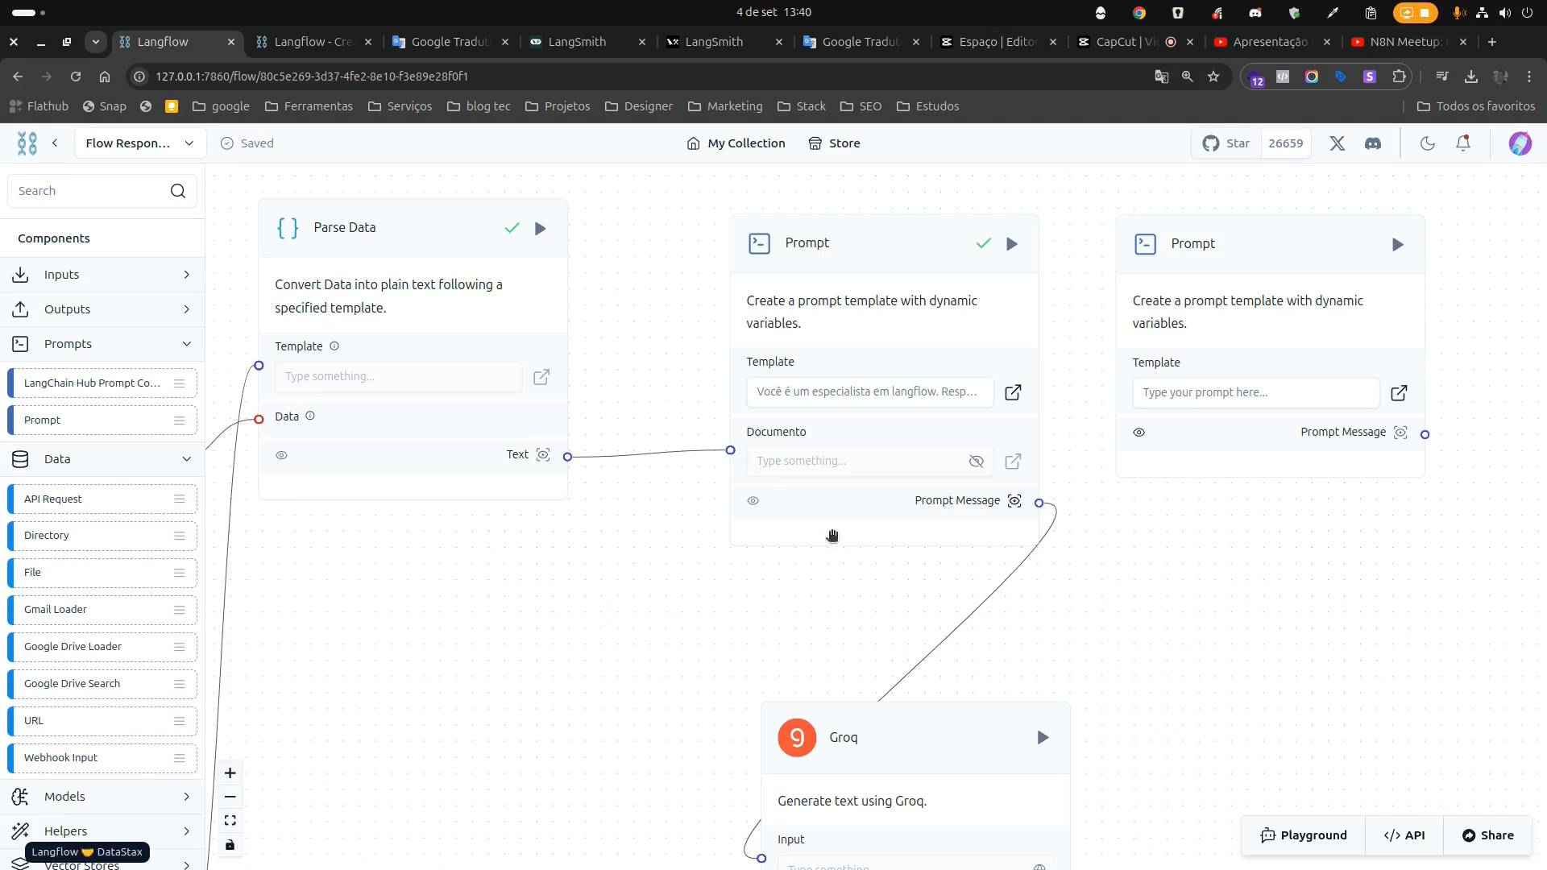
pyautogui.click(1014, 502)
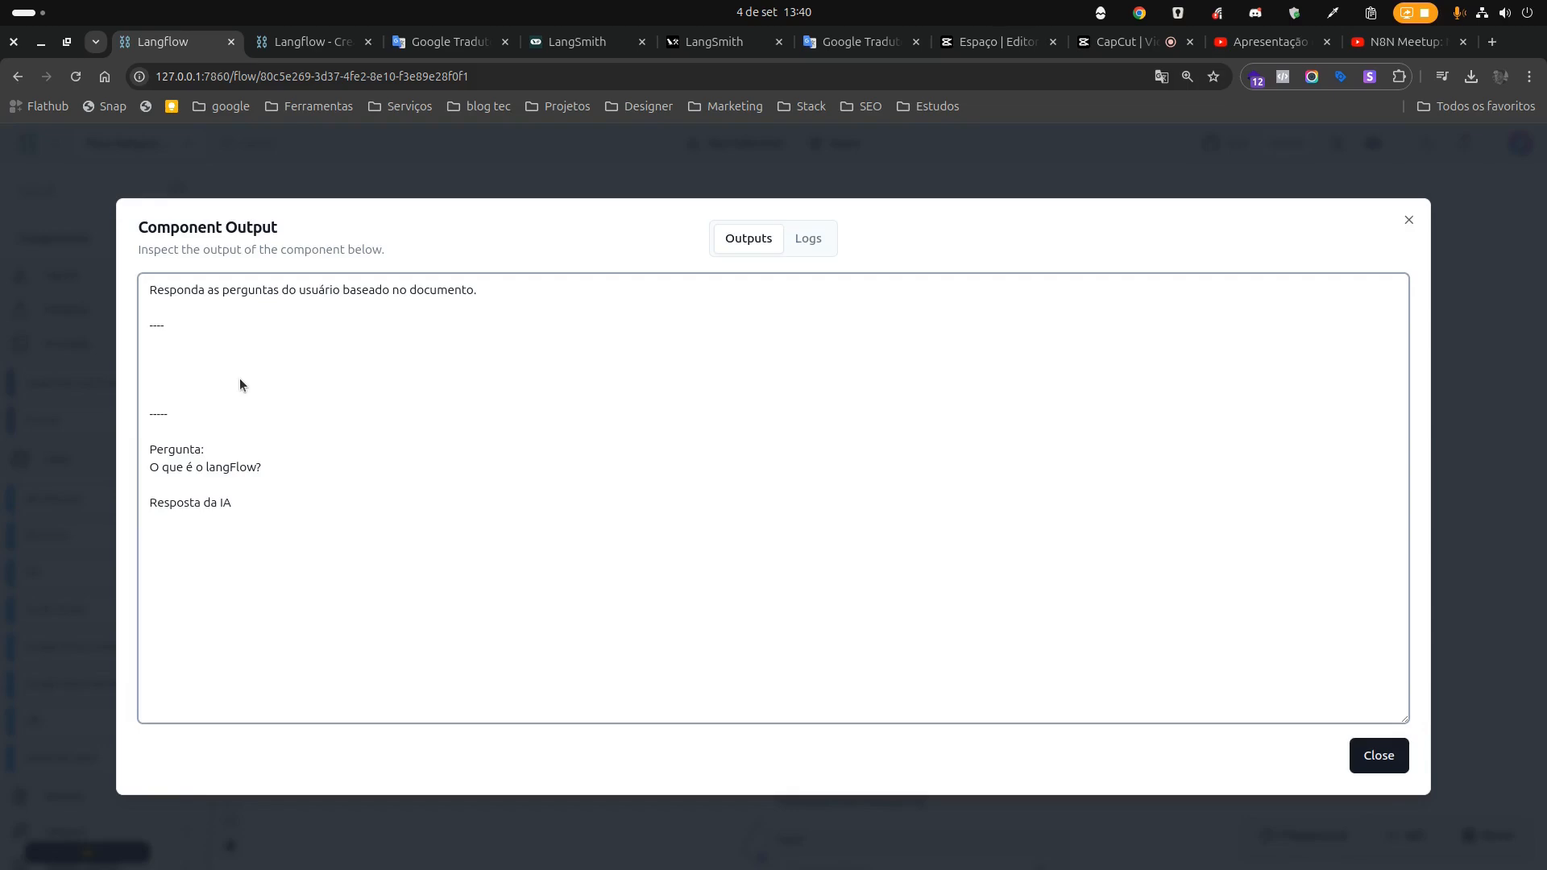
pyautogui.press('Escape')
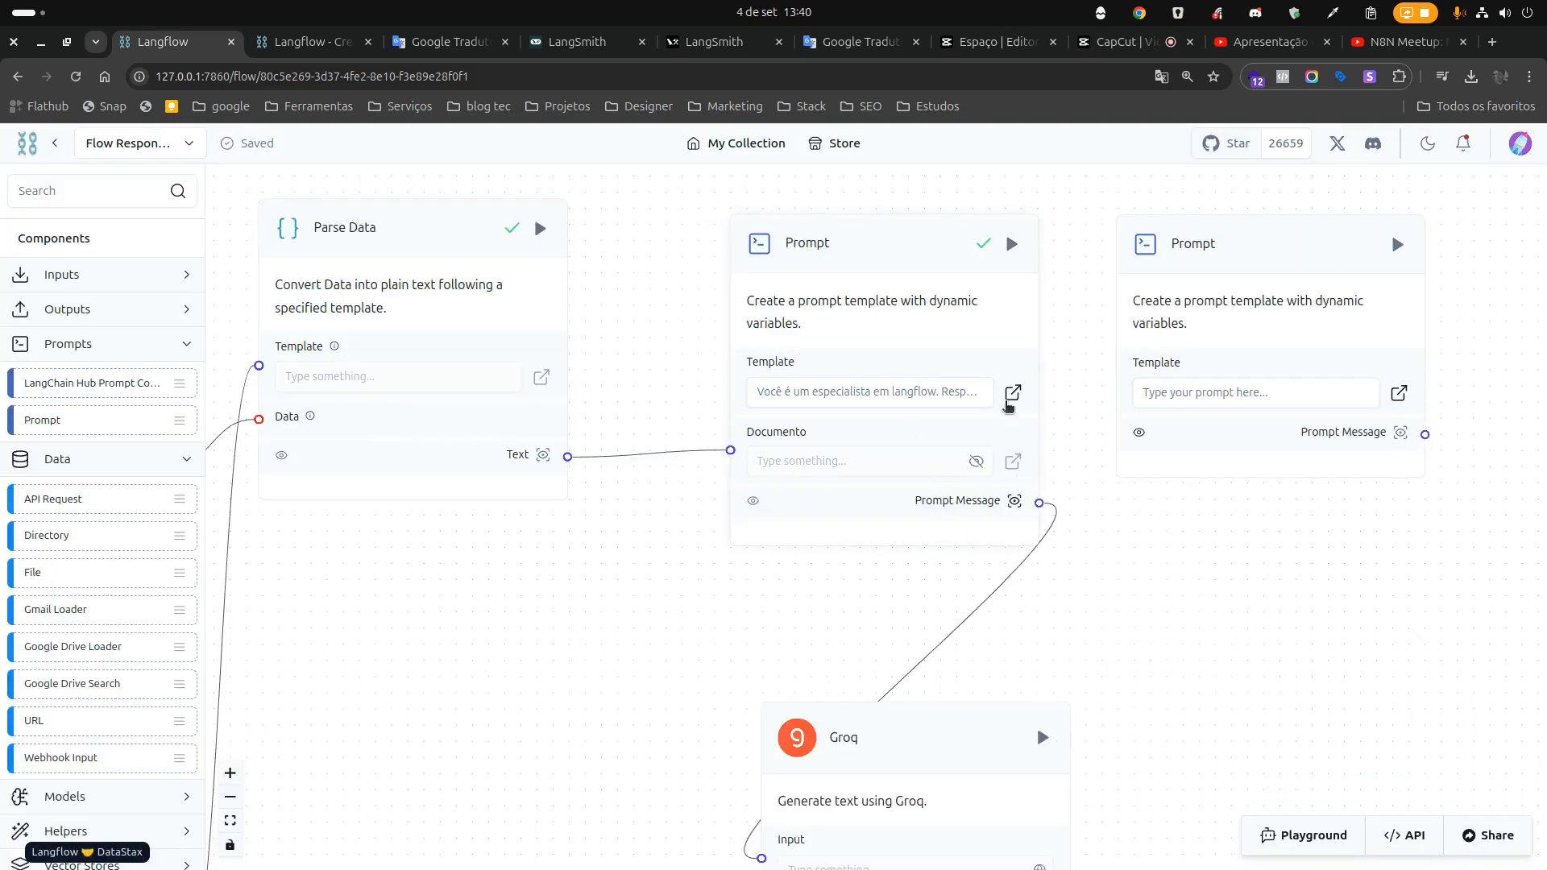
# Insert {questao} under "Pergunta:" in the connected Prompt component's template and save it.
pyautogui.click(1012, 394)
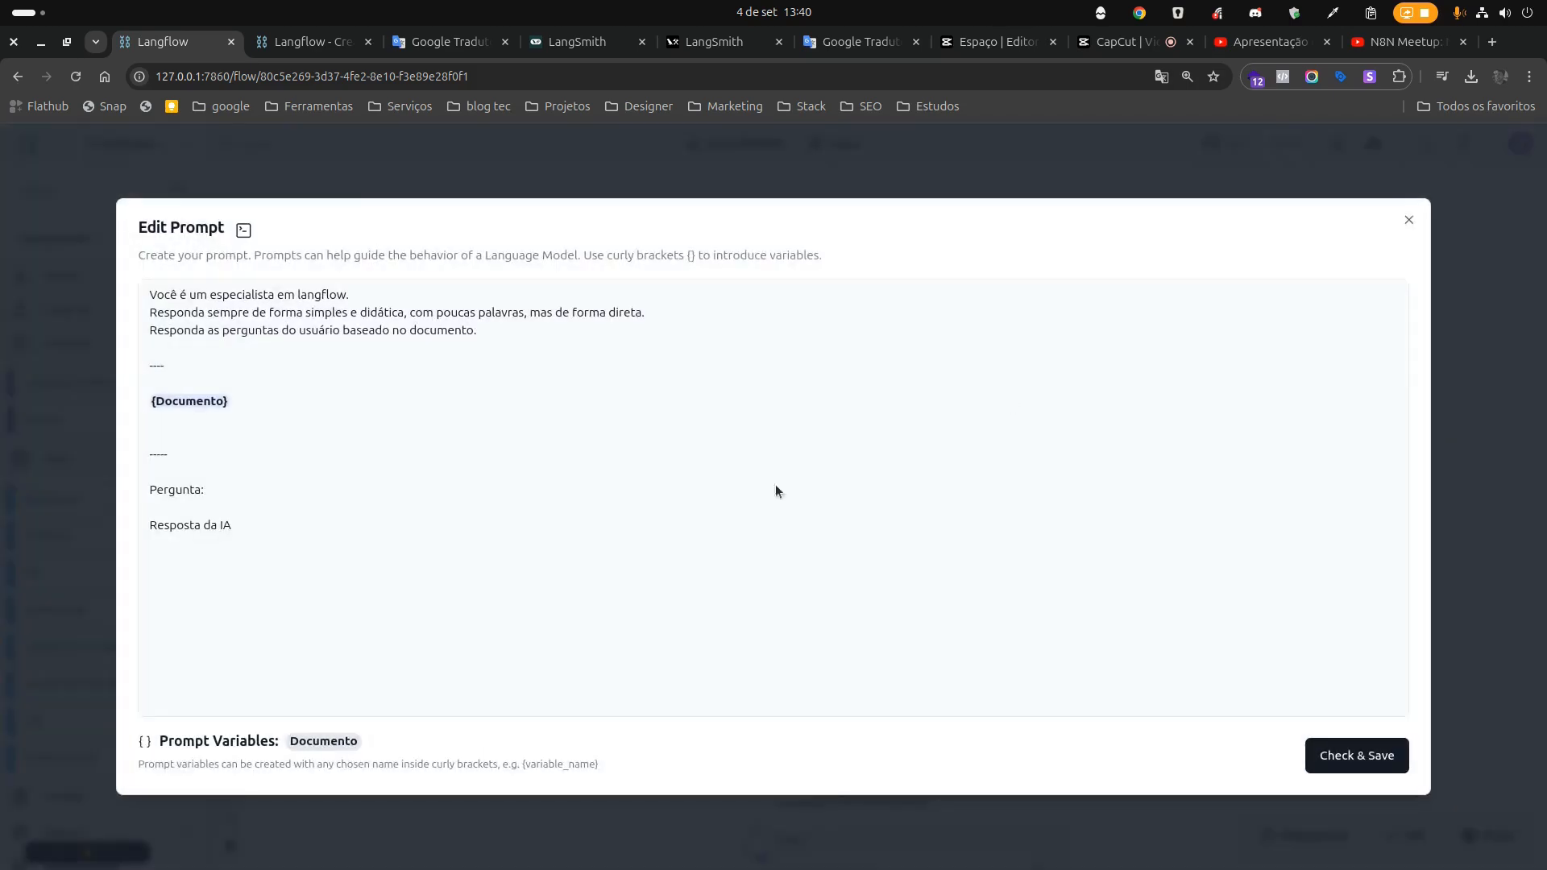
pyautogui.click(207, 503)
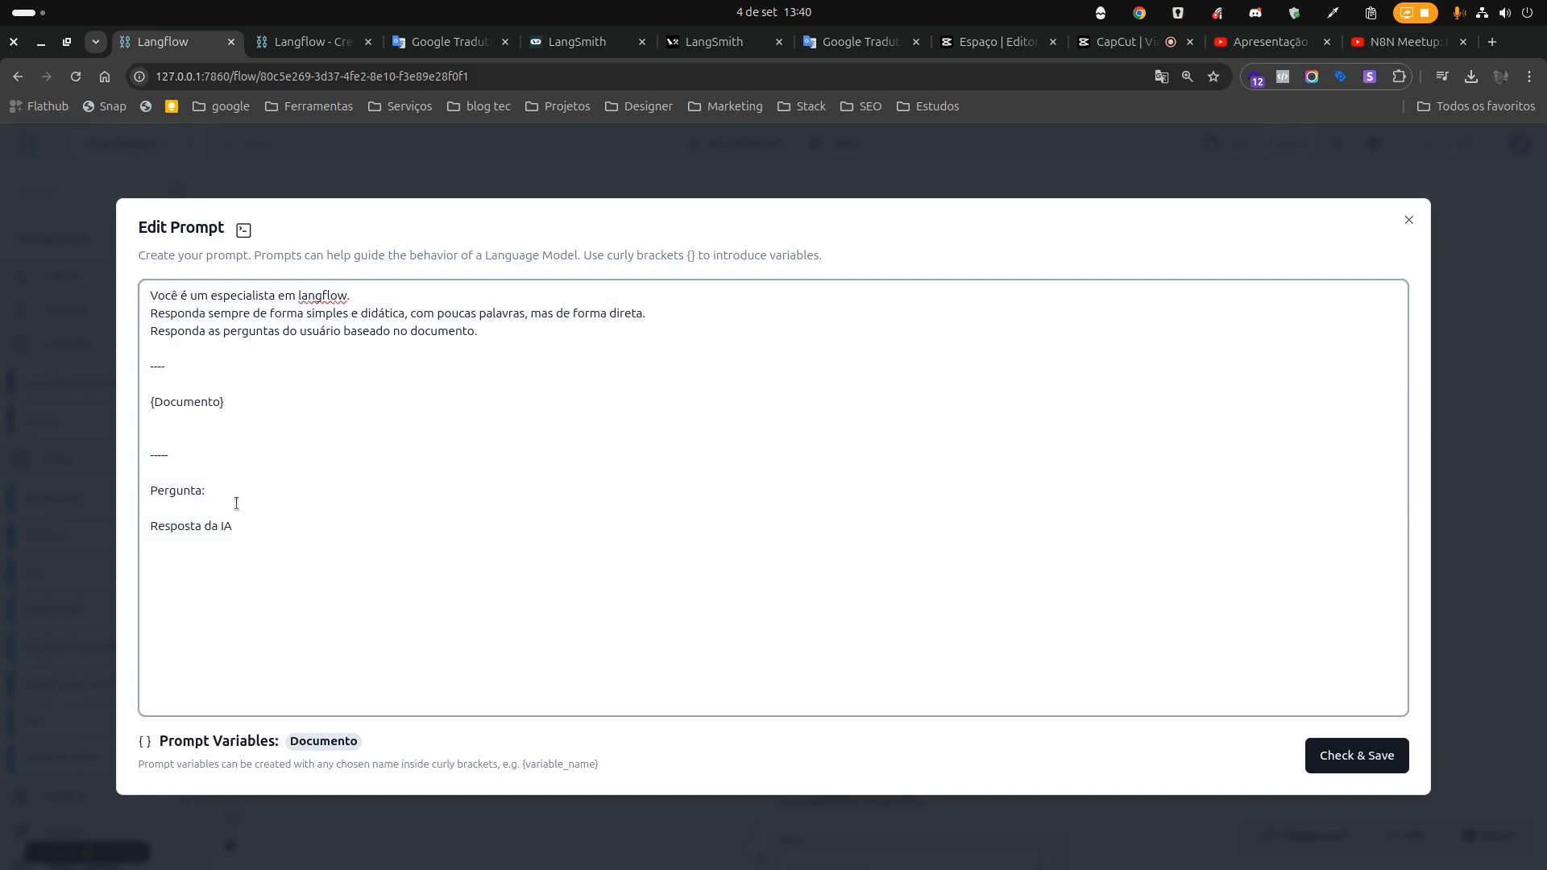
pyautogui.write('{questao}')
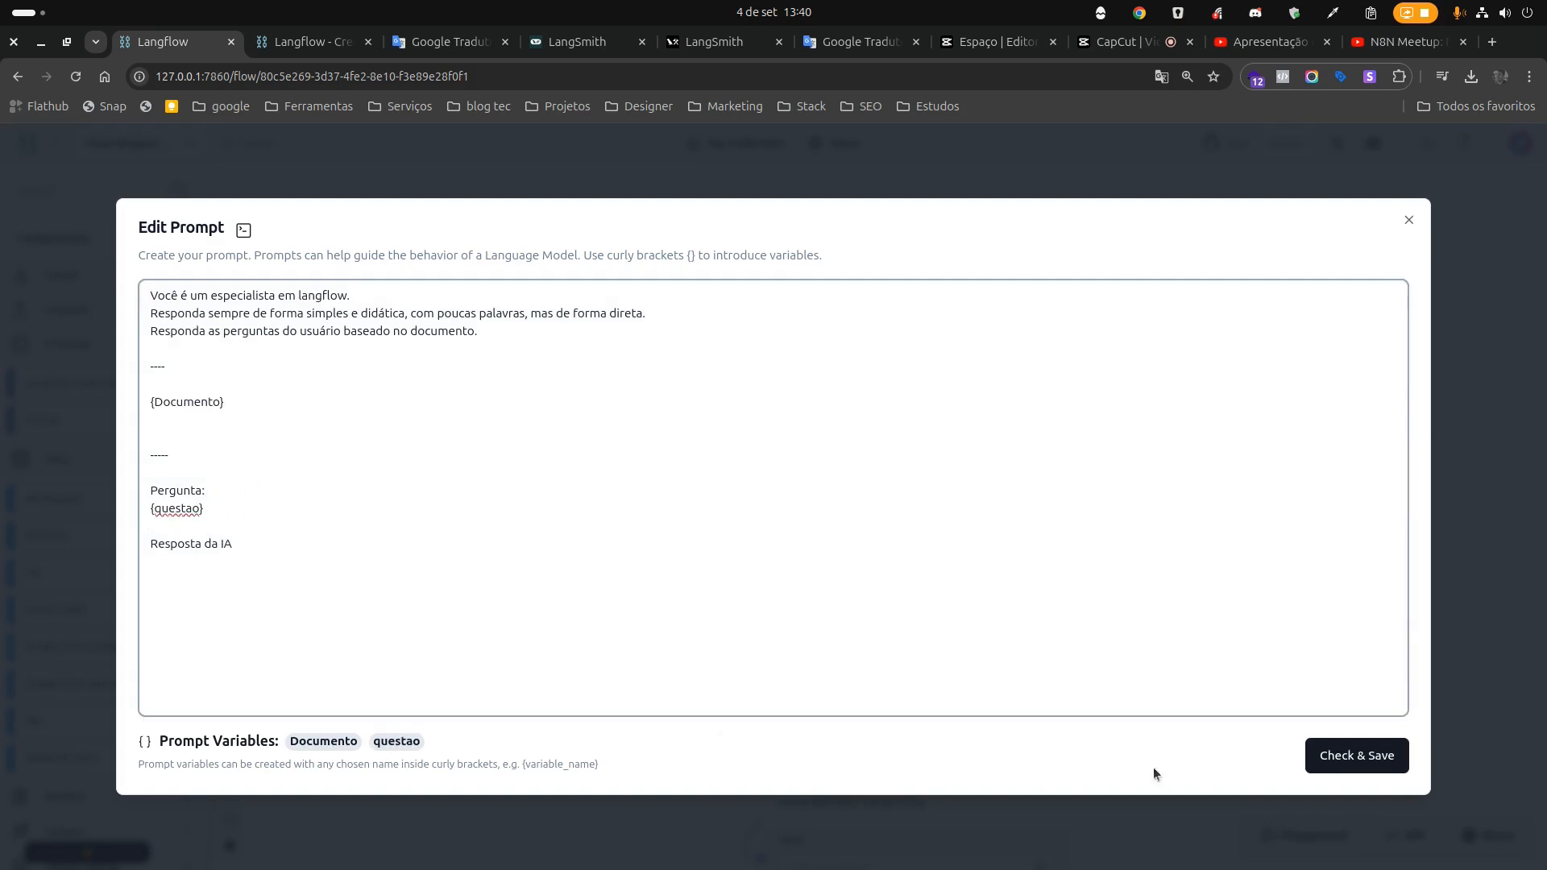
pyautogui.click(1309, 757)
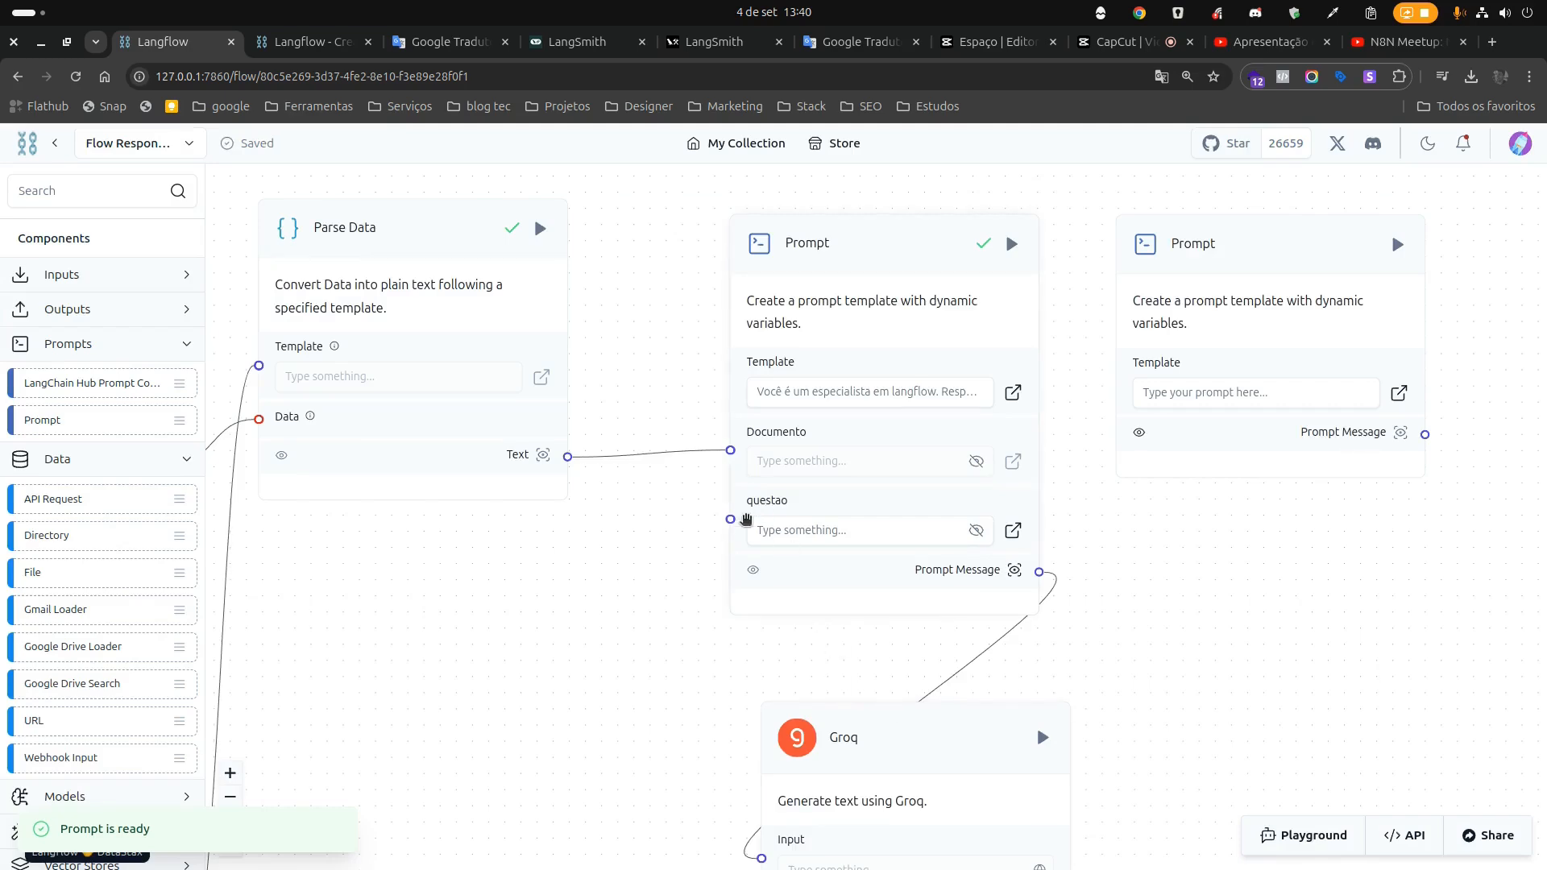
# Move the Chat Input component closer to the Prompt and connect its Message output to the questao input.
pyautogui.scroll(-3, 675, 594)
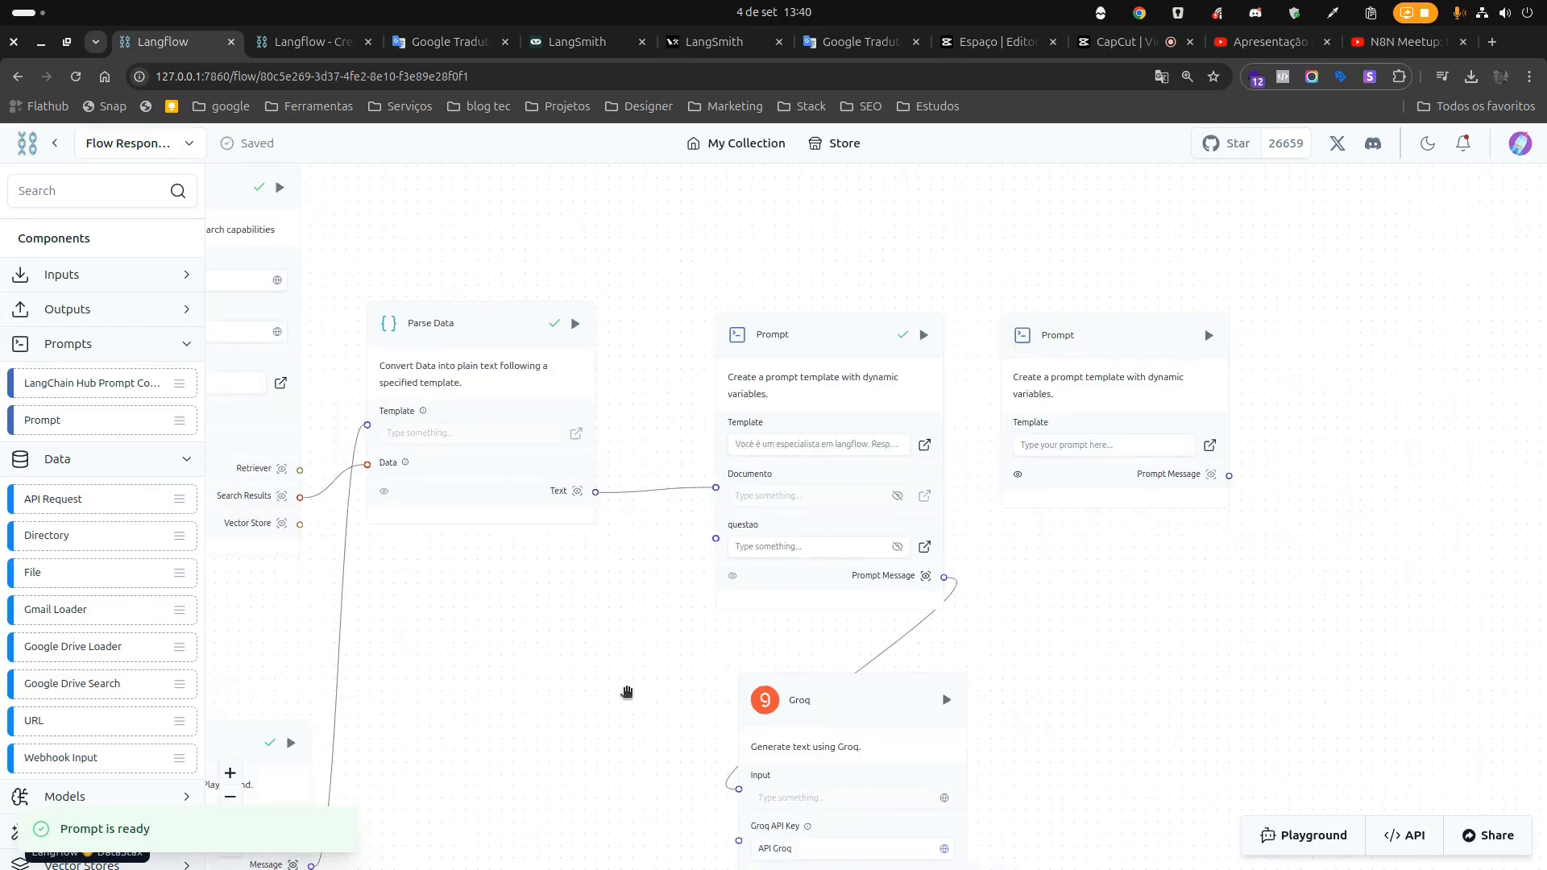
pyautogui.moveTo(627, 692); pyautogui.dragTo(621, 455)
pyautogui.moveTo(490, 577); pyautogui.dragTo(695, 599)
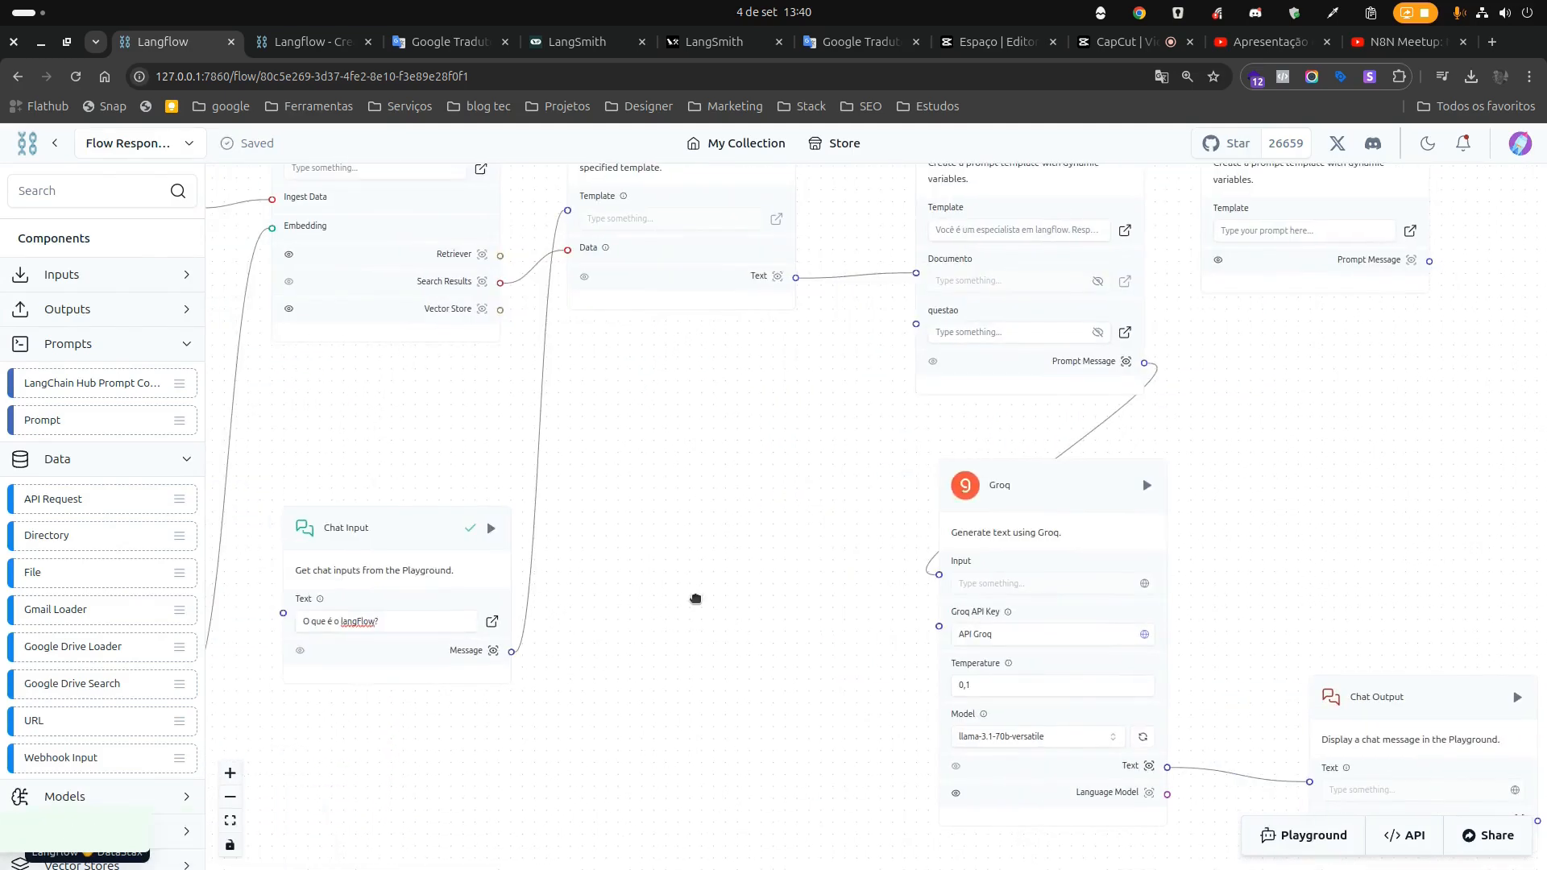
pyautogui.moveTo(407, 528); pyautogui.dragTo(528, 471)
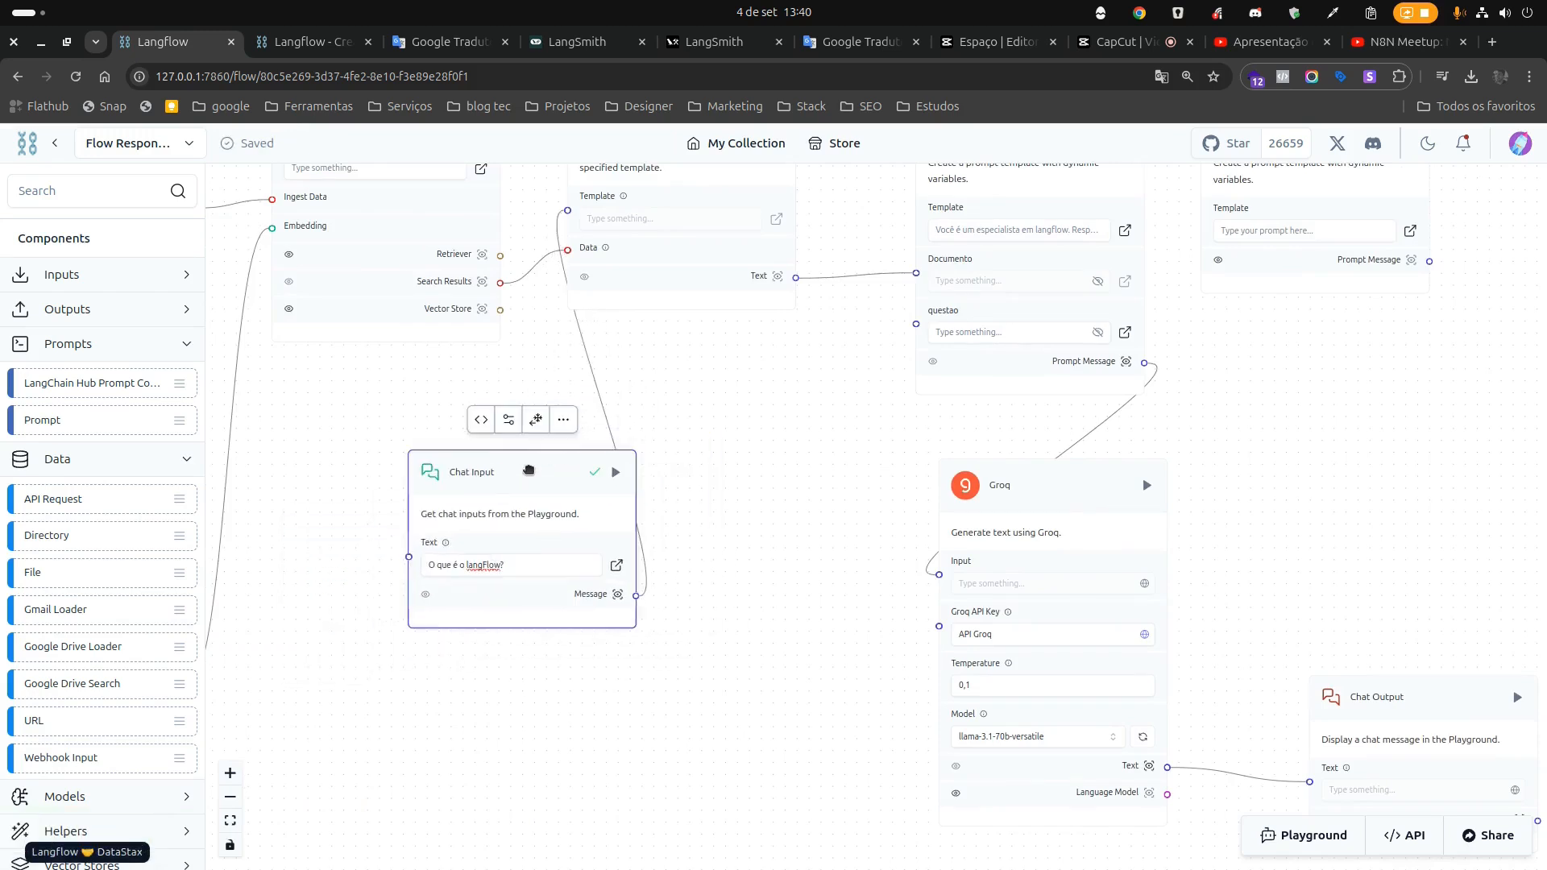
pyautogui.moveTo(636, 596); pyautogui.dragTo(916, 324)
pyautogui.click(763, 469)
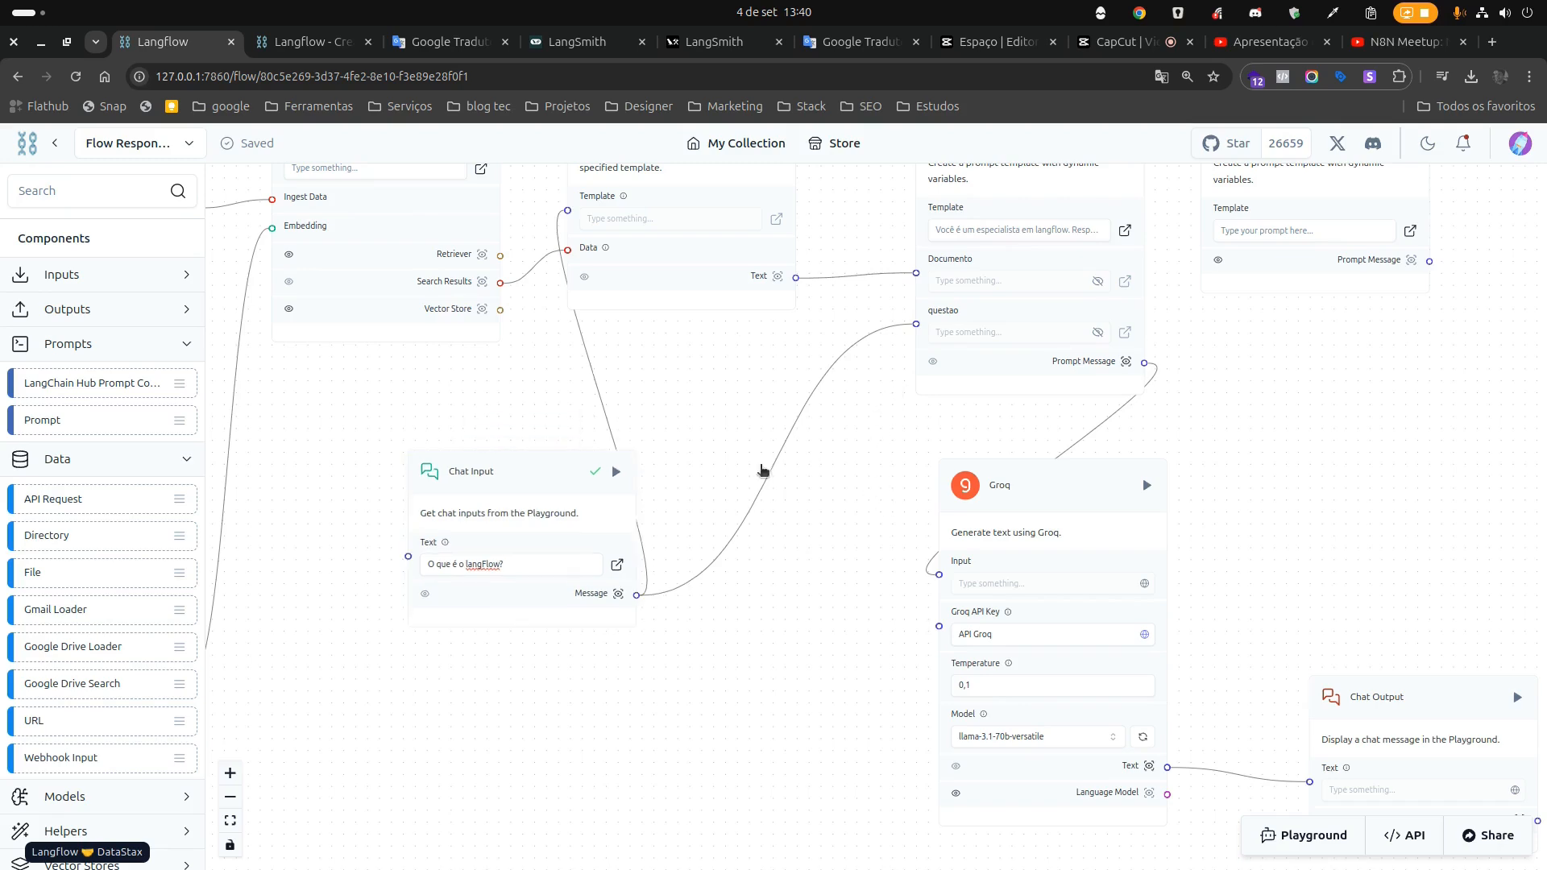
# Move the File component slightly lower and connect its Data output directly to Parse Data's Data input, replacing the links through CharacterTextSplitter and Chroma DB.
pyautogui.scroll(-3, 708, 471)
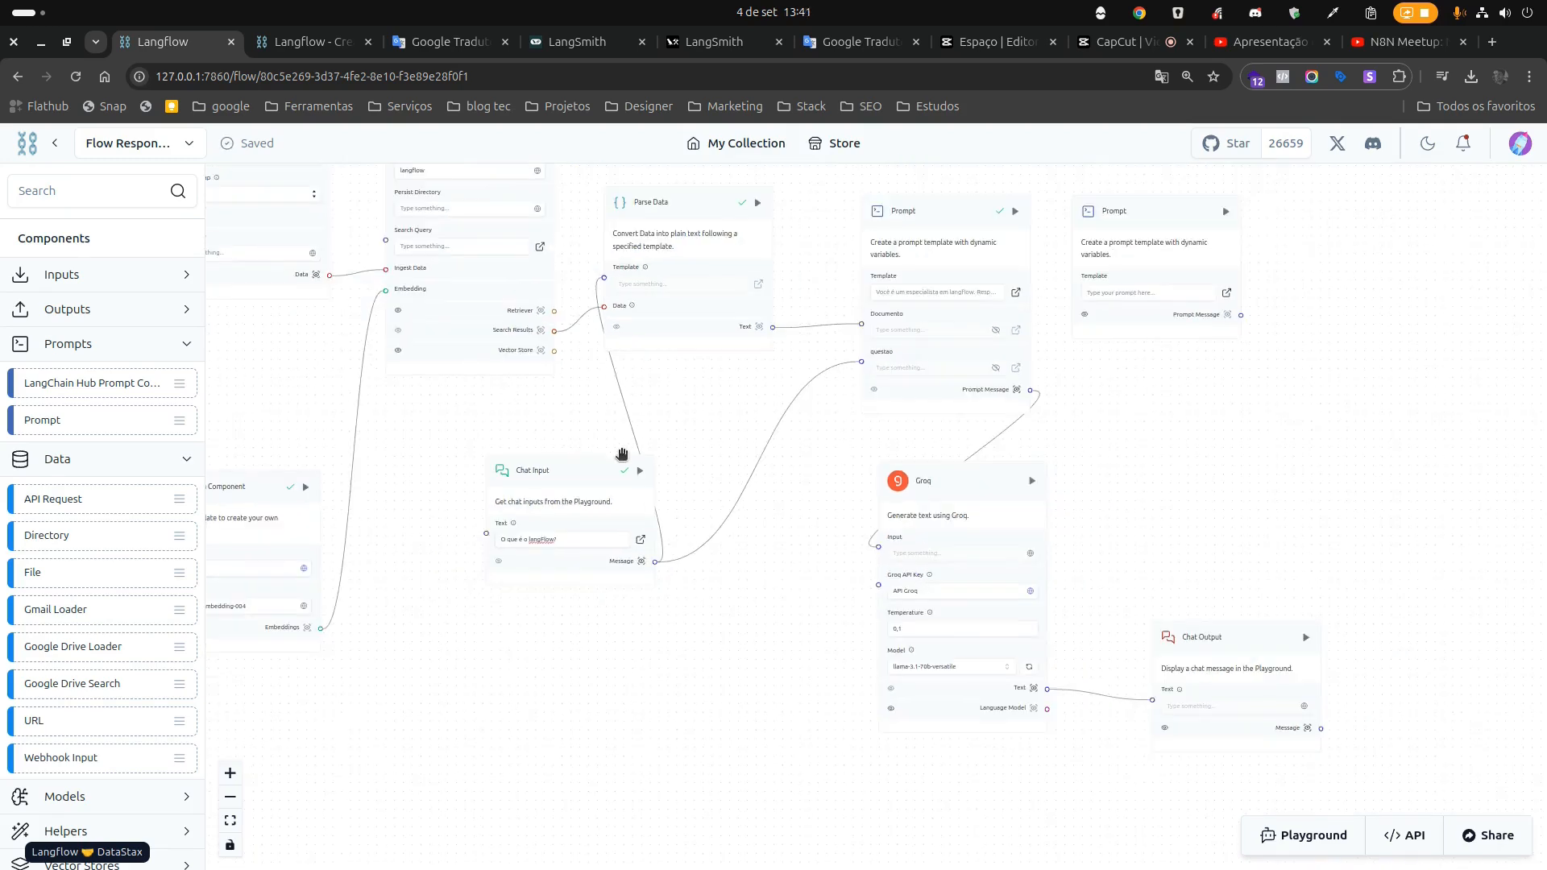
pyautogui.moveTo(725, 418); pyautogui.dragTo(929, 610)
pyautogui.moveTo(342, 548); pyautogui.dragTo(546, 602)
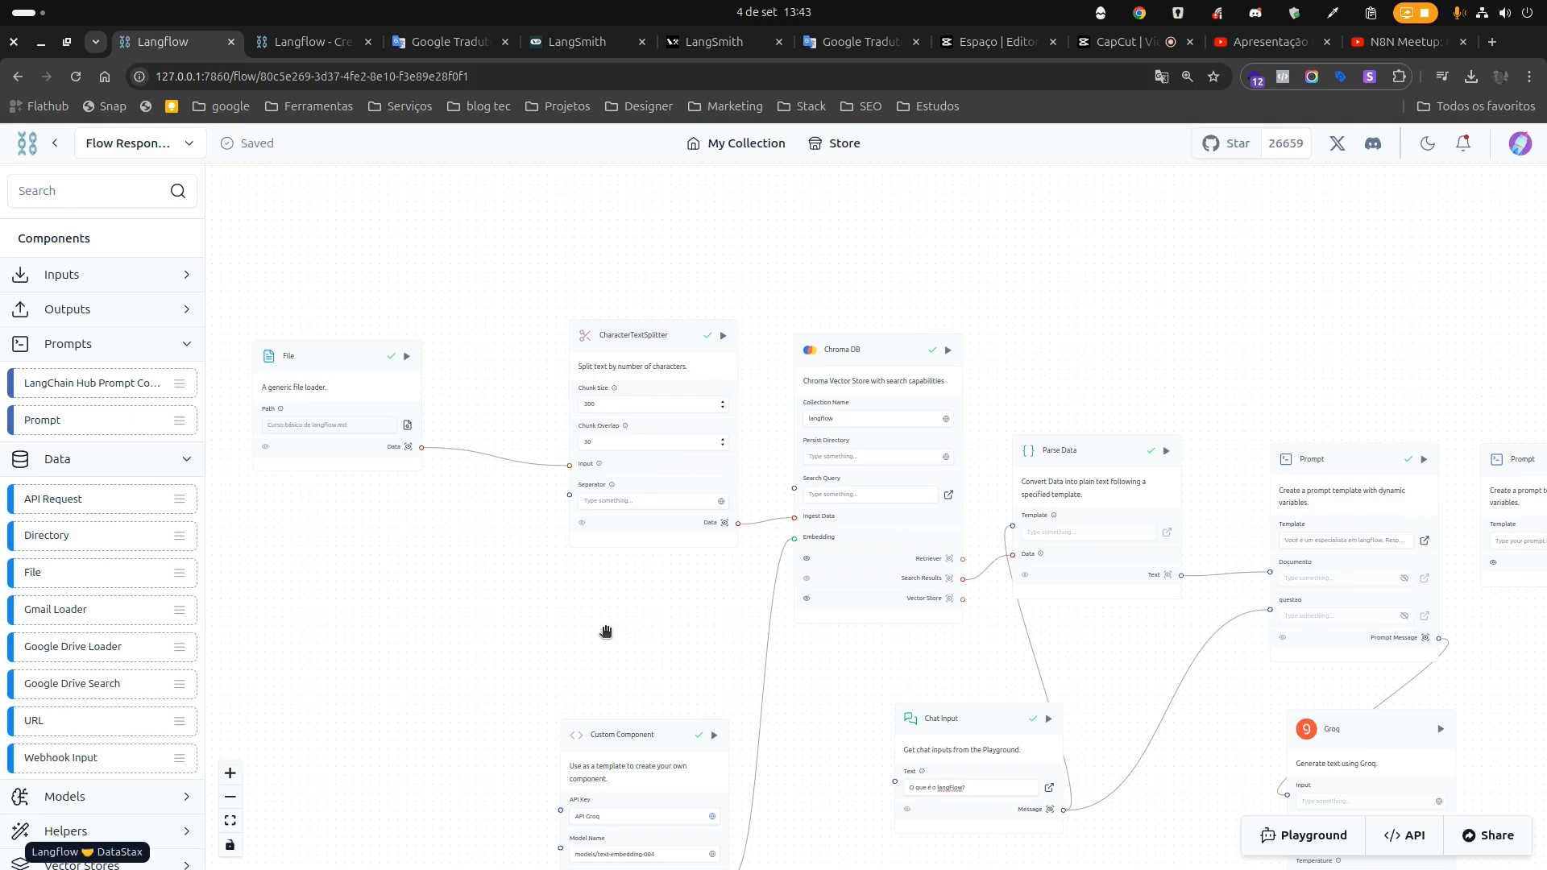
pyautogui.moveTo(335, 370); pyautogui.dragTo(352, 409)
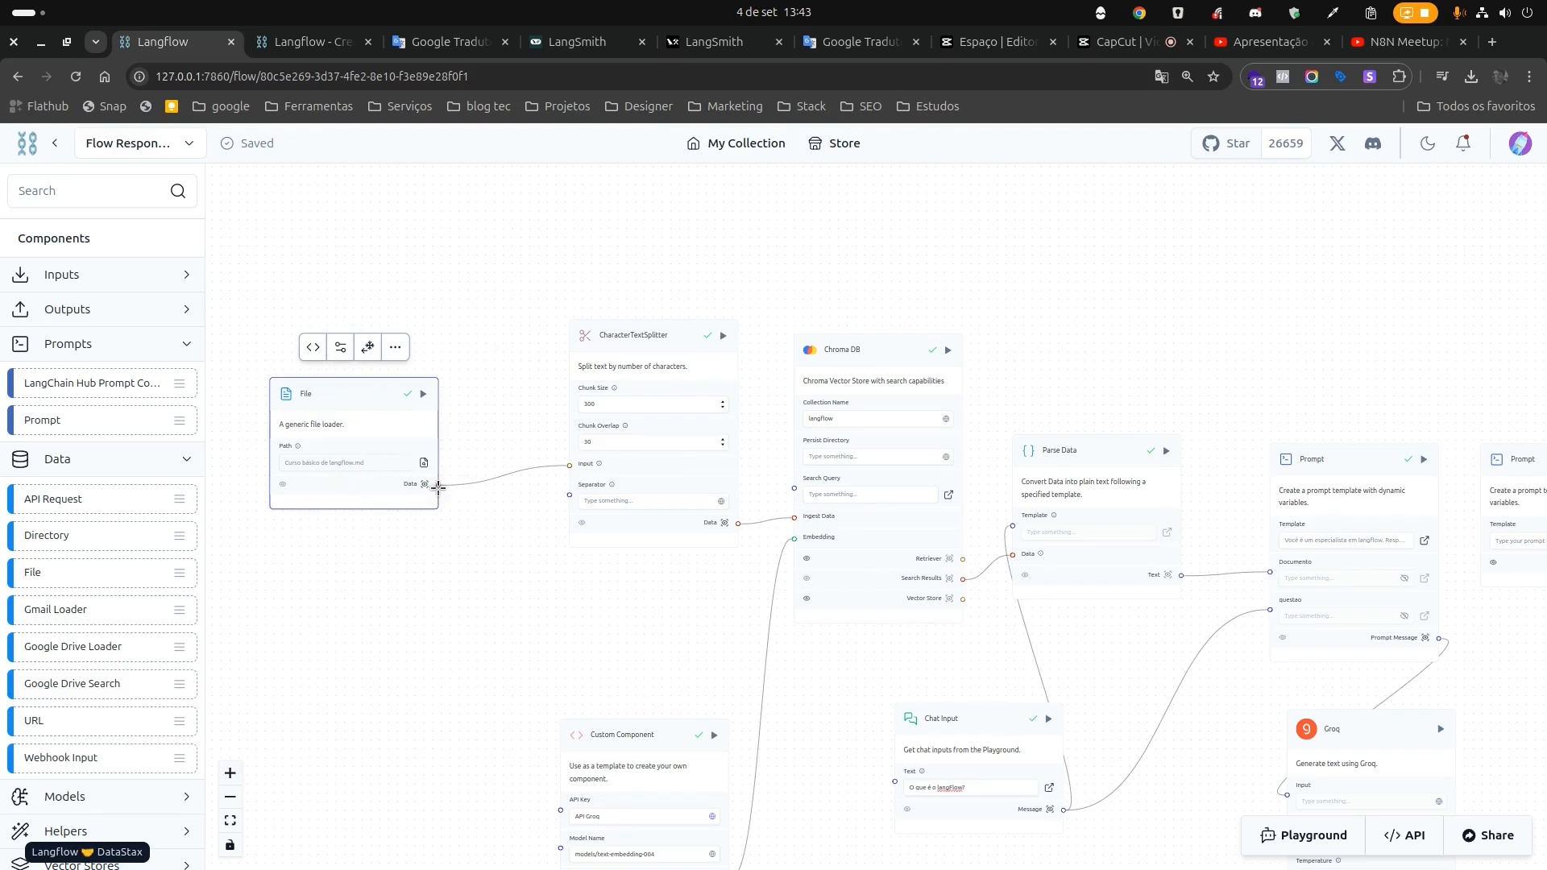
pyautogui.moveTo(438, 485); pyautogui.dragTo(1018, 562)
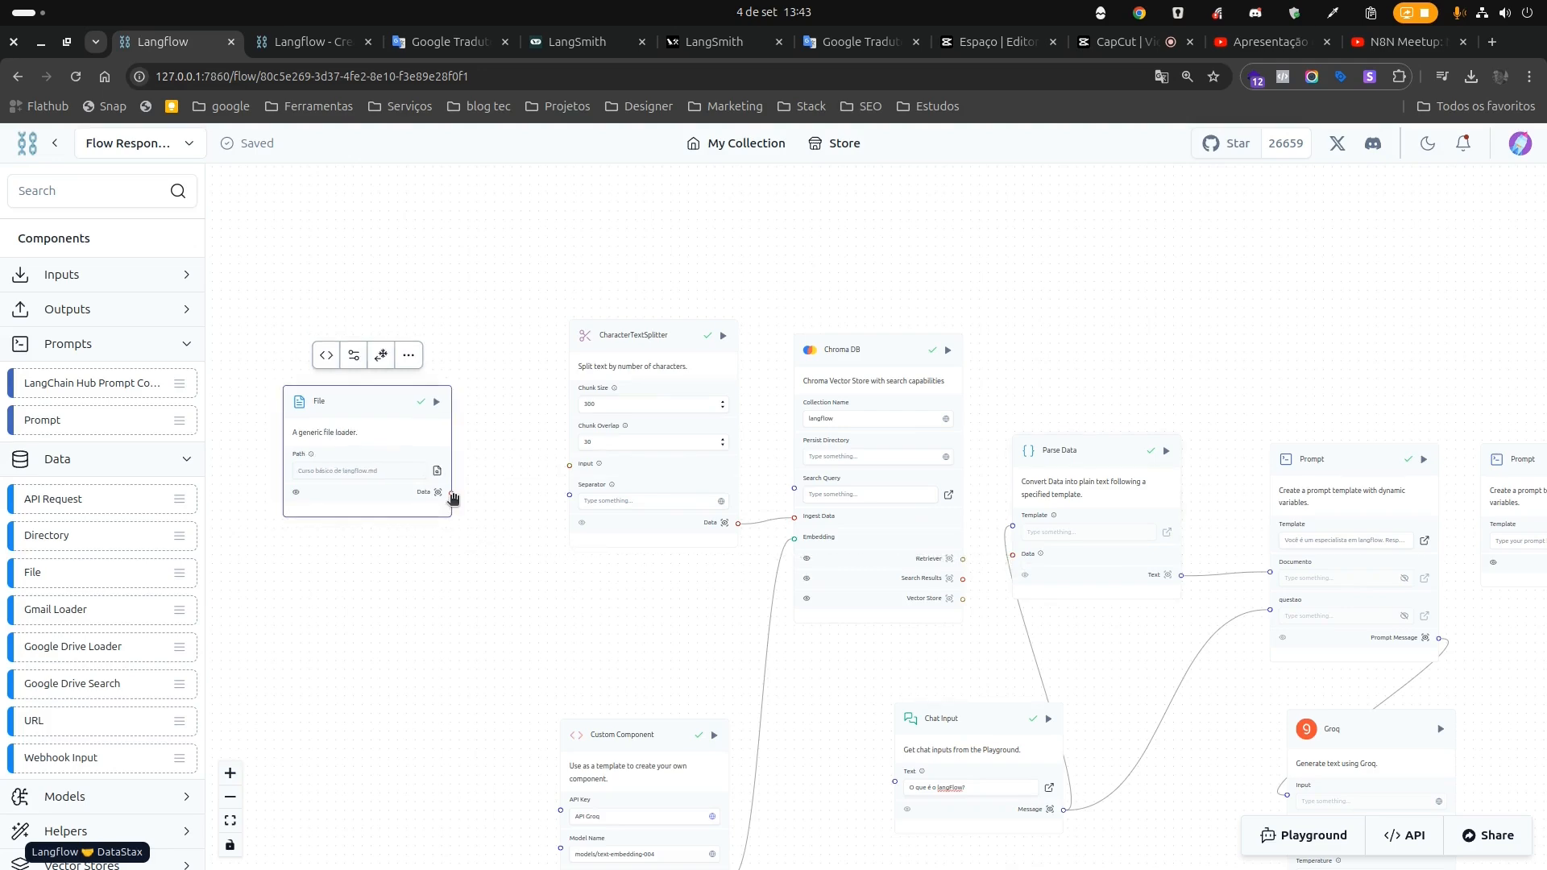
pyautogui.moveTo(454, 494); pyautogui.dragTo(1015, 554)
# Move the CharacterTextSplitter and Chroma DB components higher on the canvas, clear of the File-to-Parse Data connection.
pyautogui.moveTo(665, 369); pyautogui.dragTo(645, 284)
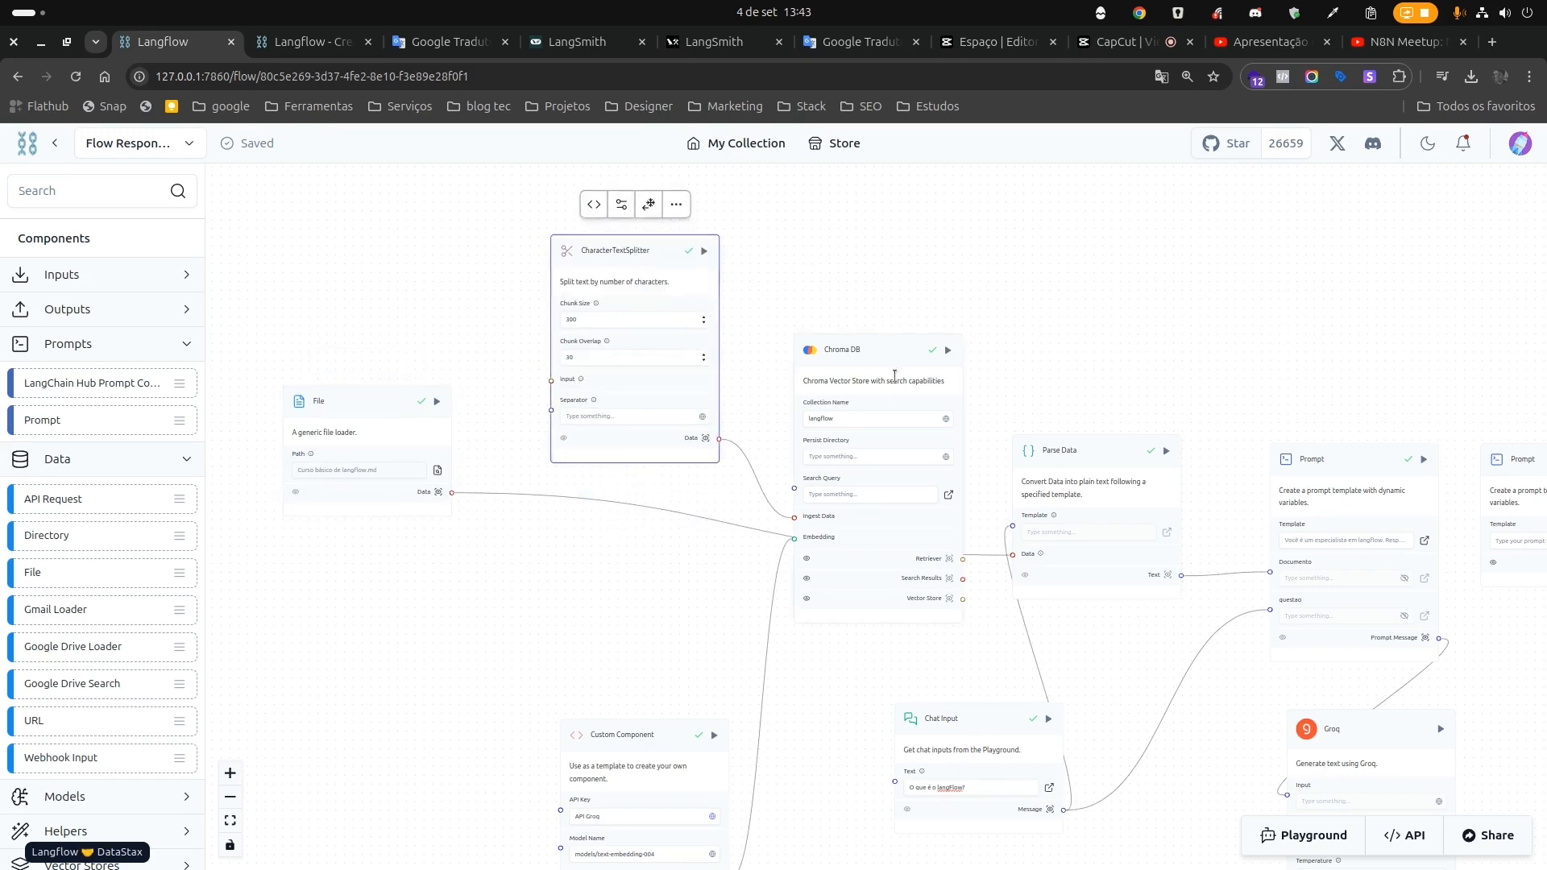
pyautogui.moveTo(883, 359); pyautogui.dragTo(871, 254)
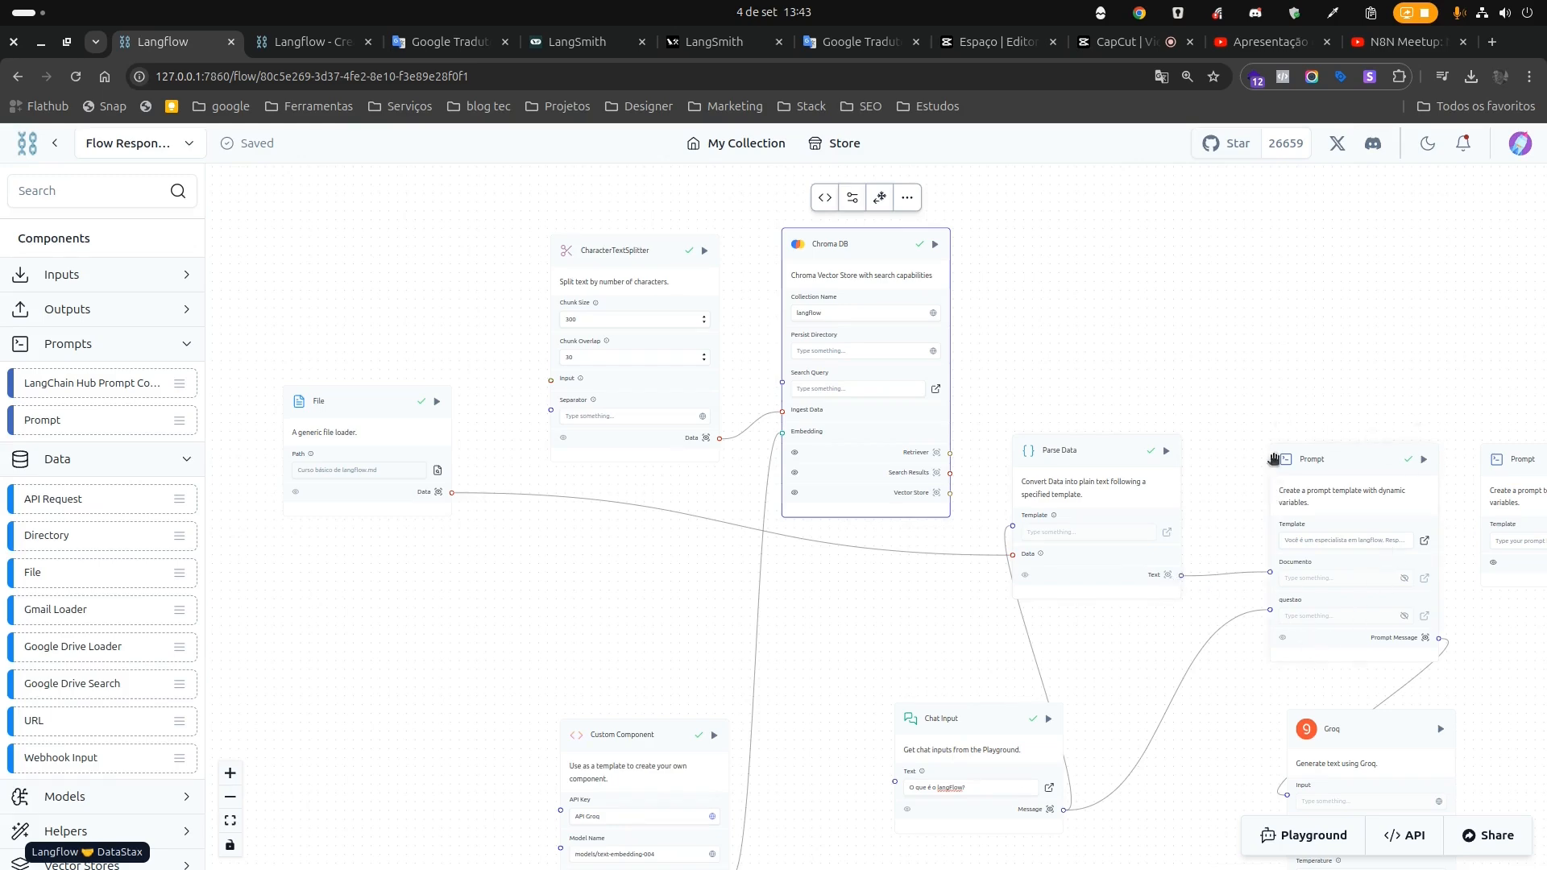
pyautogui.hotkey('ctrl', '+')
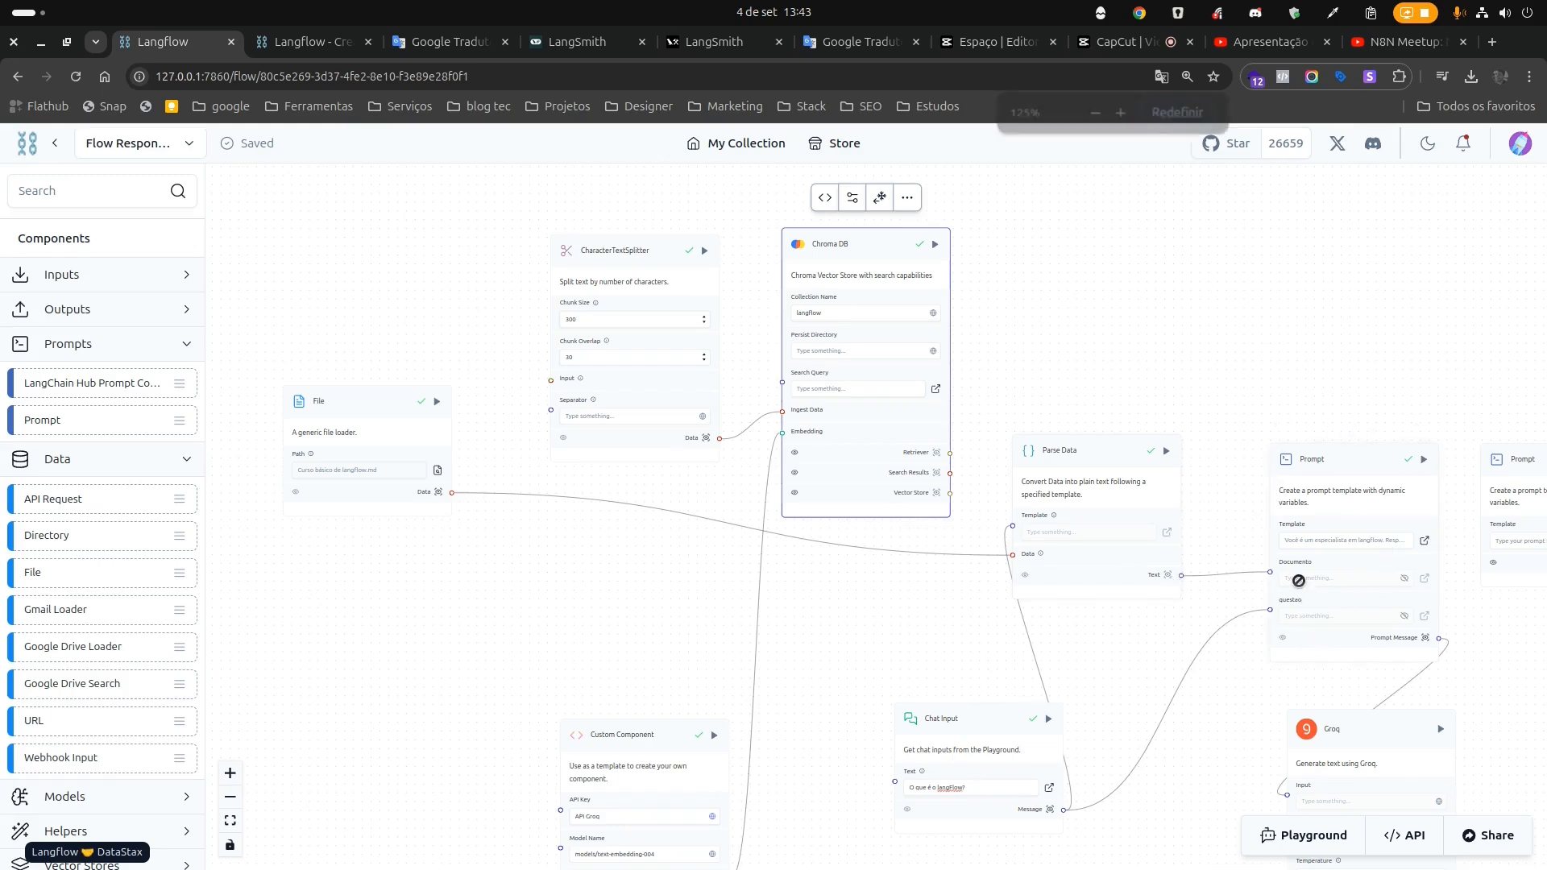
pyautogui.hotkey('ctrl', '-')
pyautogui.hotkey('ctrl', '-')
pyautogui.scroll(5, 1297, 581)
pyautogui.moveTo(1281, 421); pyautogui.dragTo(1106, 184)
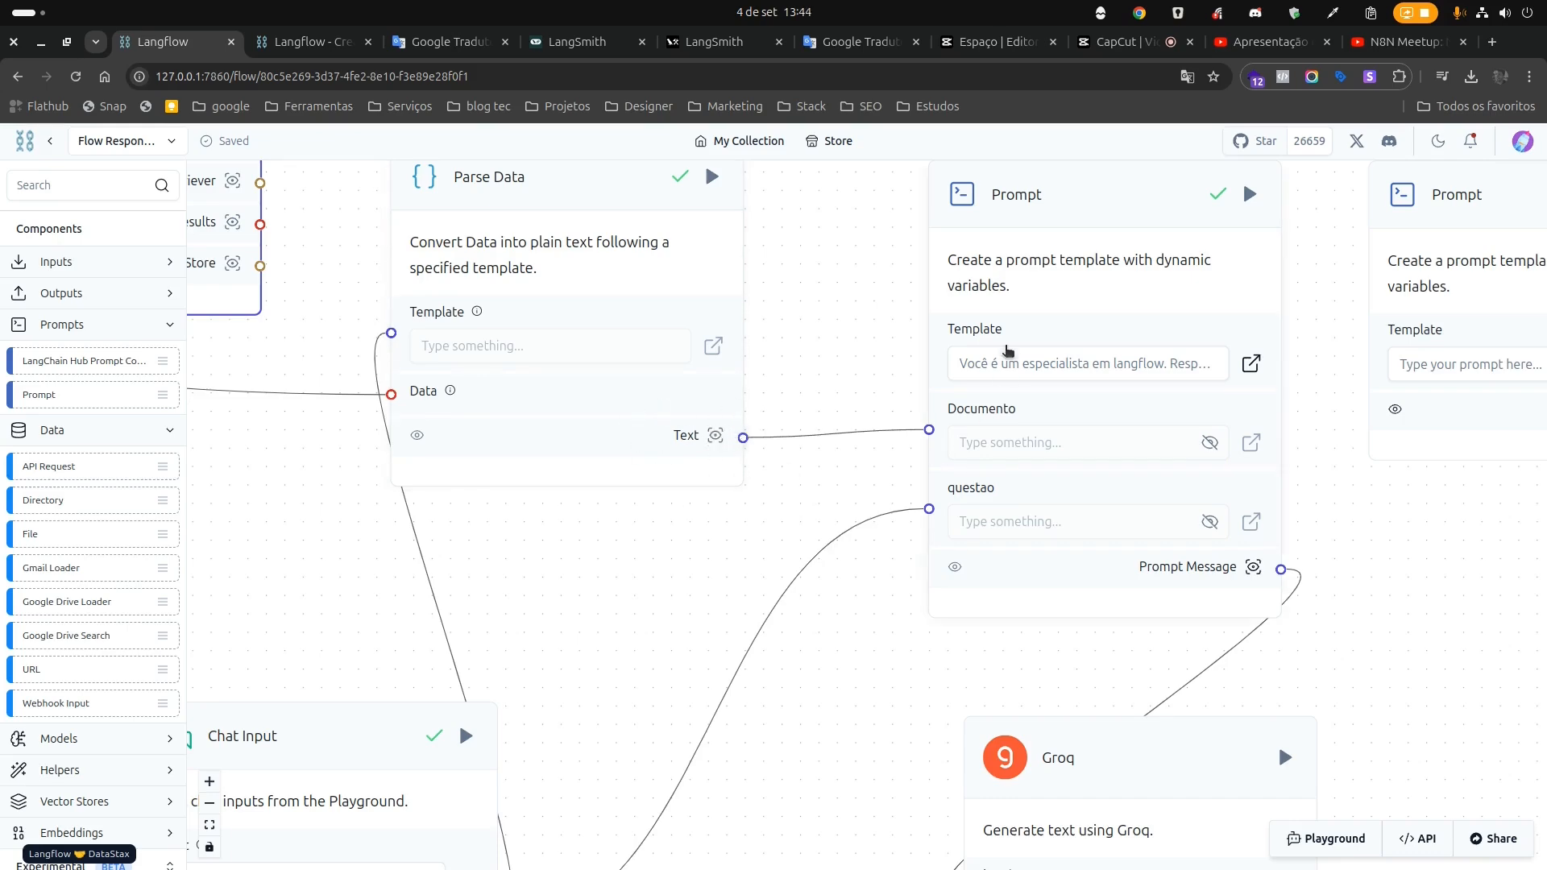
pyautogui.scroll(-2, 787, 564)
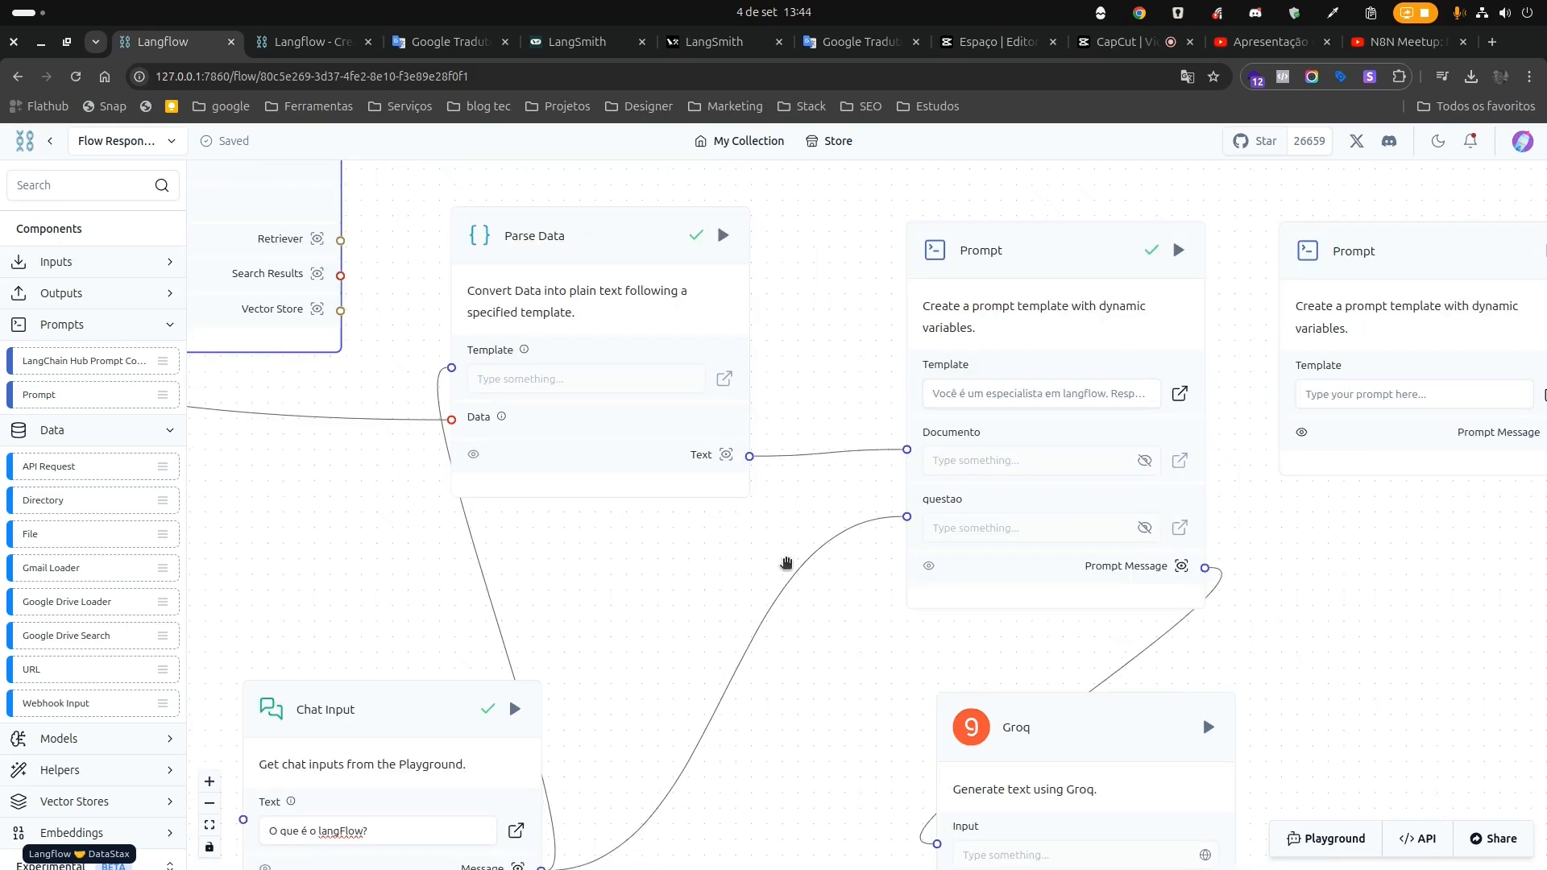
# Delete the connection between File and Parse Data and move the File component up and away from CharacterTextSplitter.
pyautogui.scroll(-5, 786, 563)
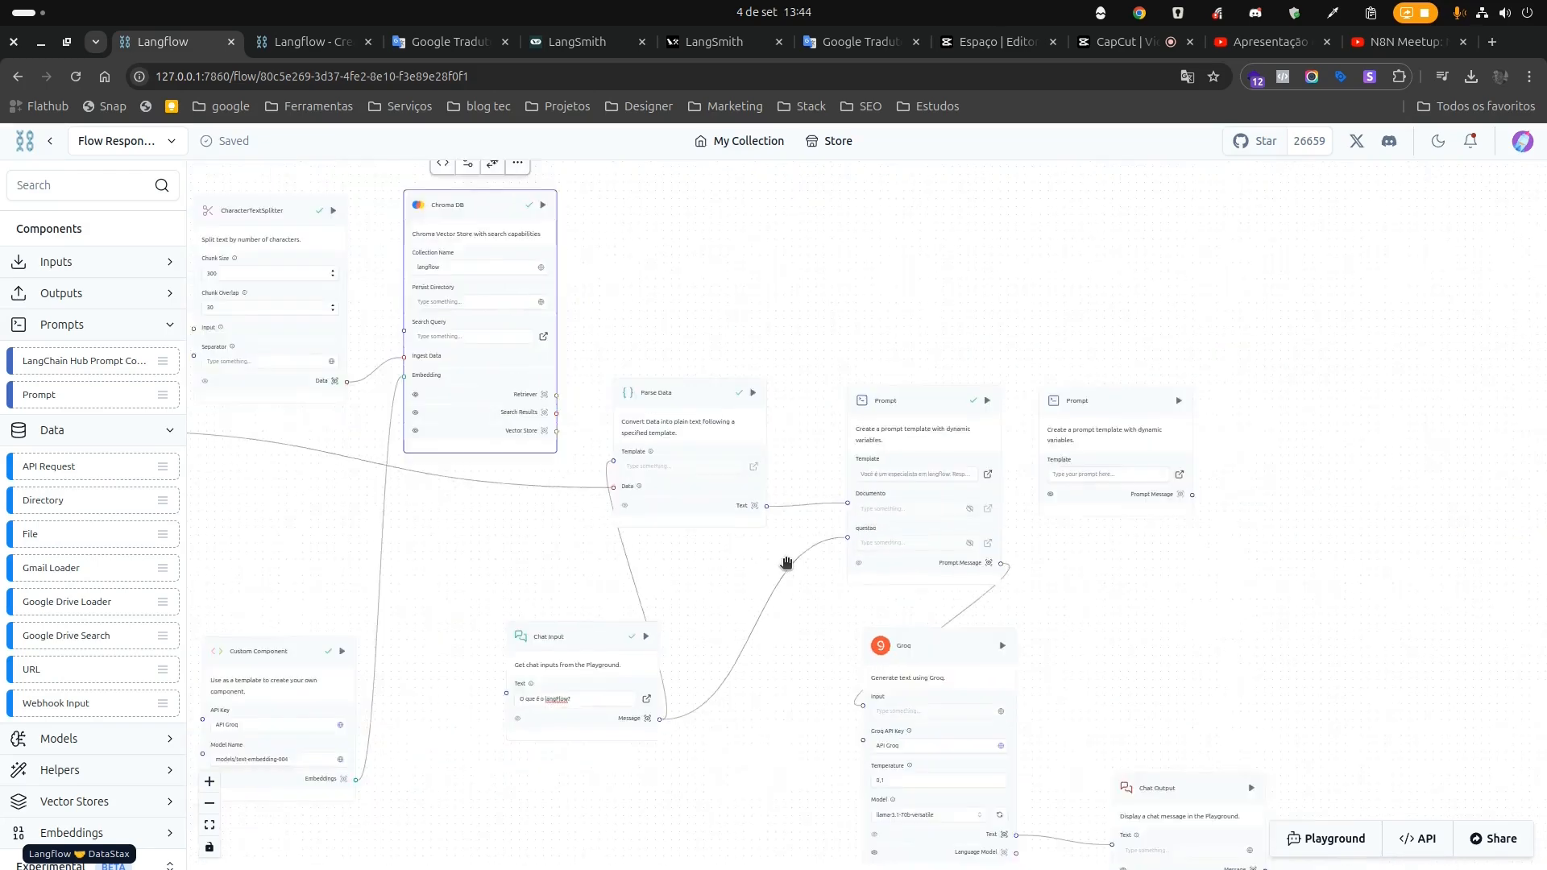
pyautogui.moveTo(577, 554); pyautogui.dragTo(838, 508)
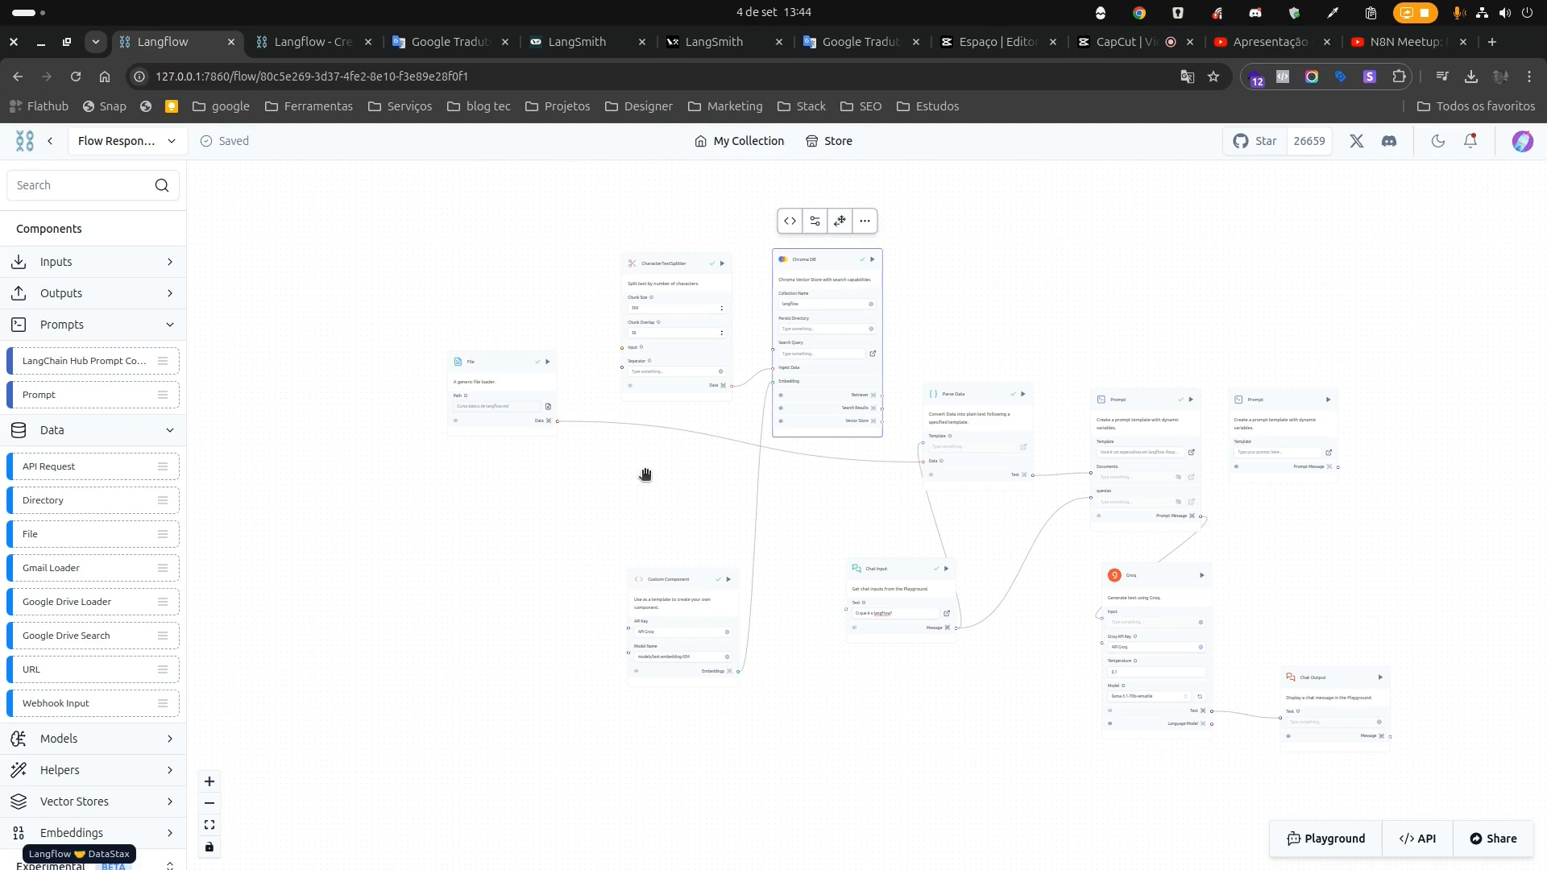
pyautogui.scroll(3, 672, 441)
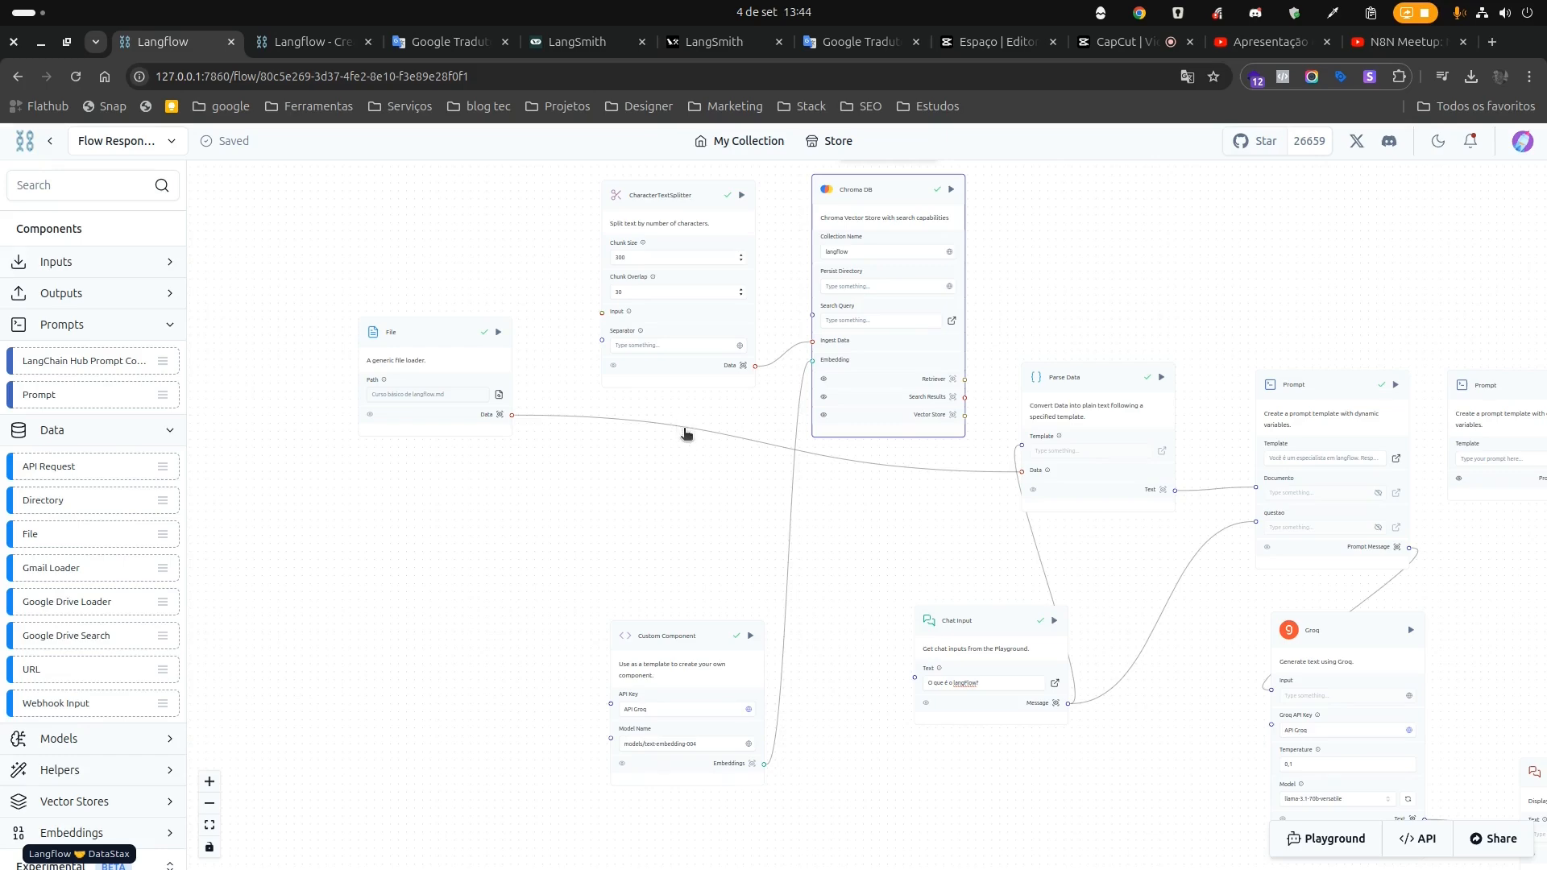
pyautogui.click(686, 433)
pyautogui.press('BackSpace')
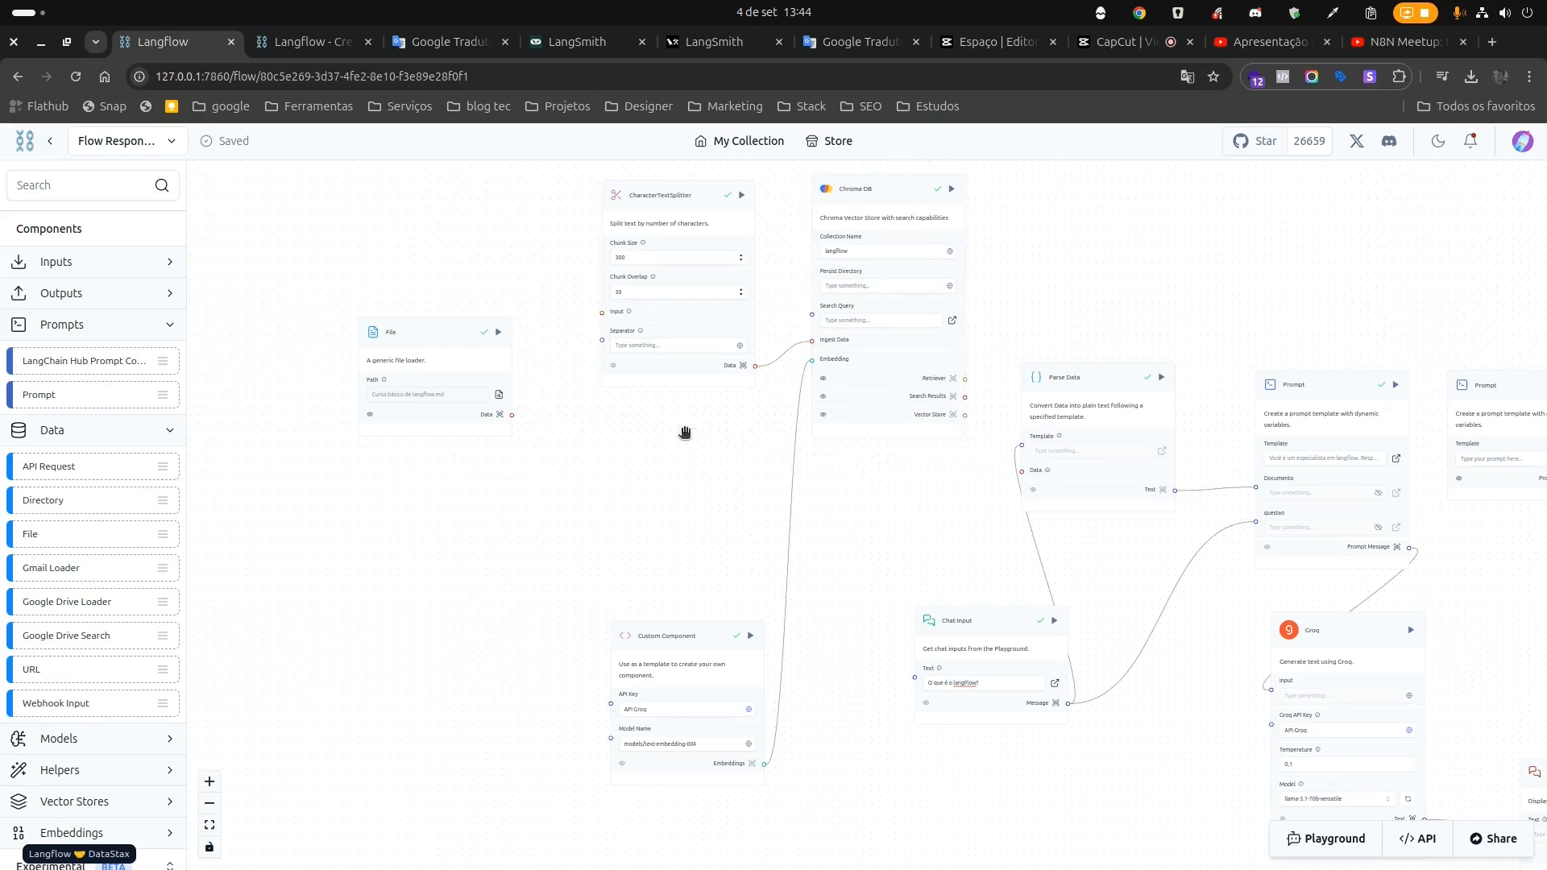
pyautogui.moveTo(439, 352); pyautogui.dragTo(354, 263)
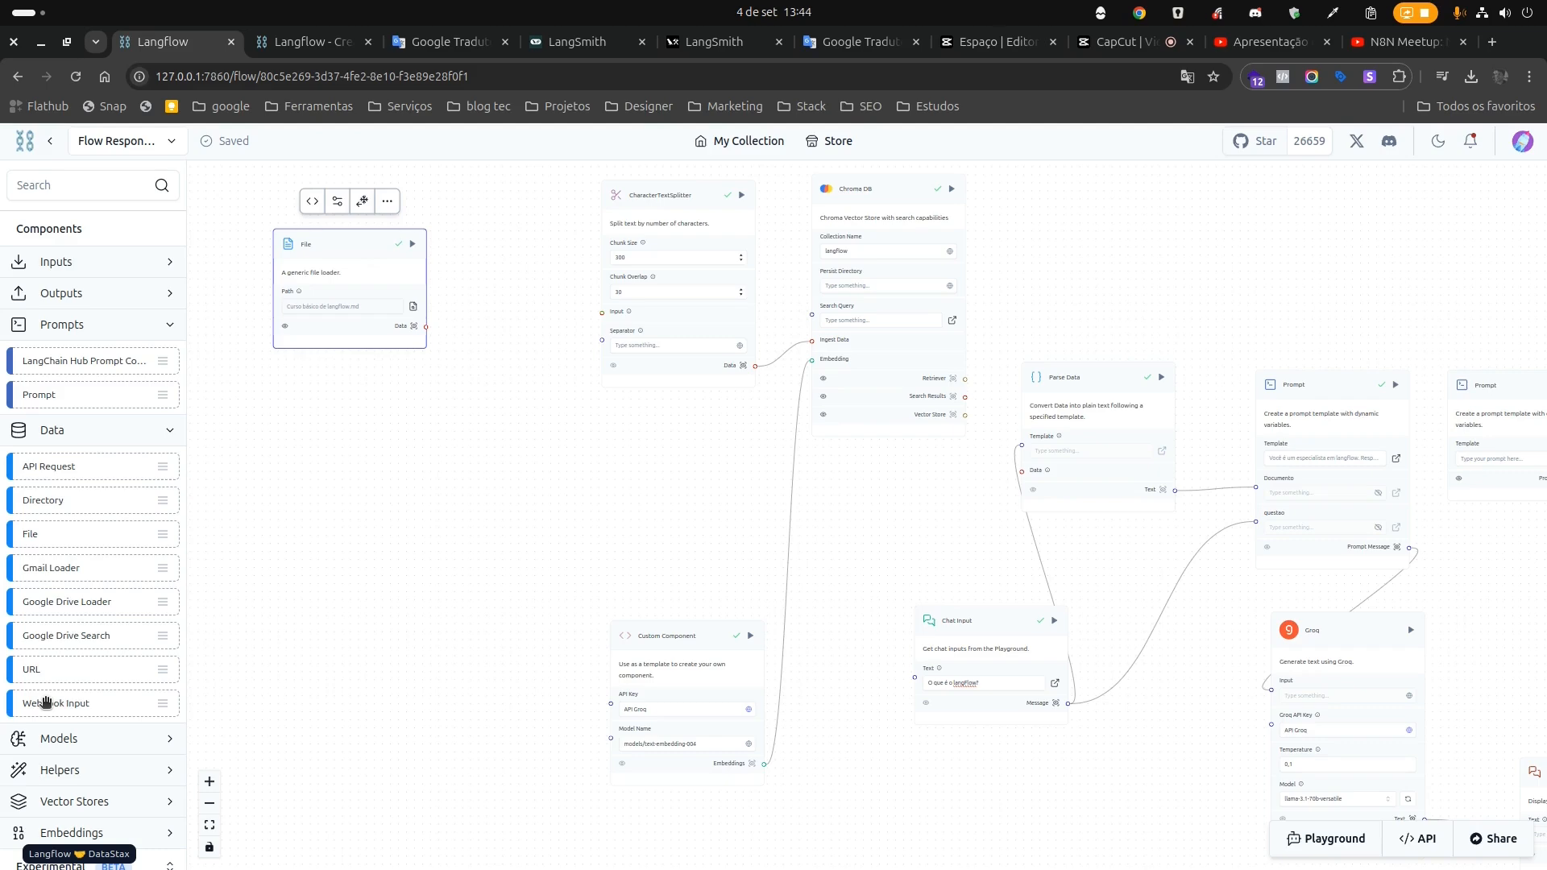
# Move the CharacterTextSplitter and File components slightly closer together.
pyautogui.scroll(3, 1092, 377)
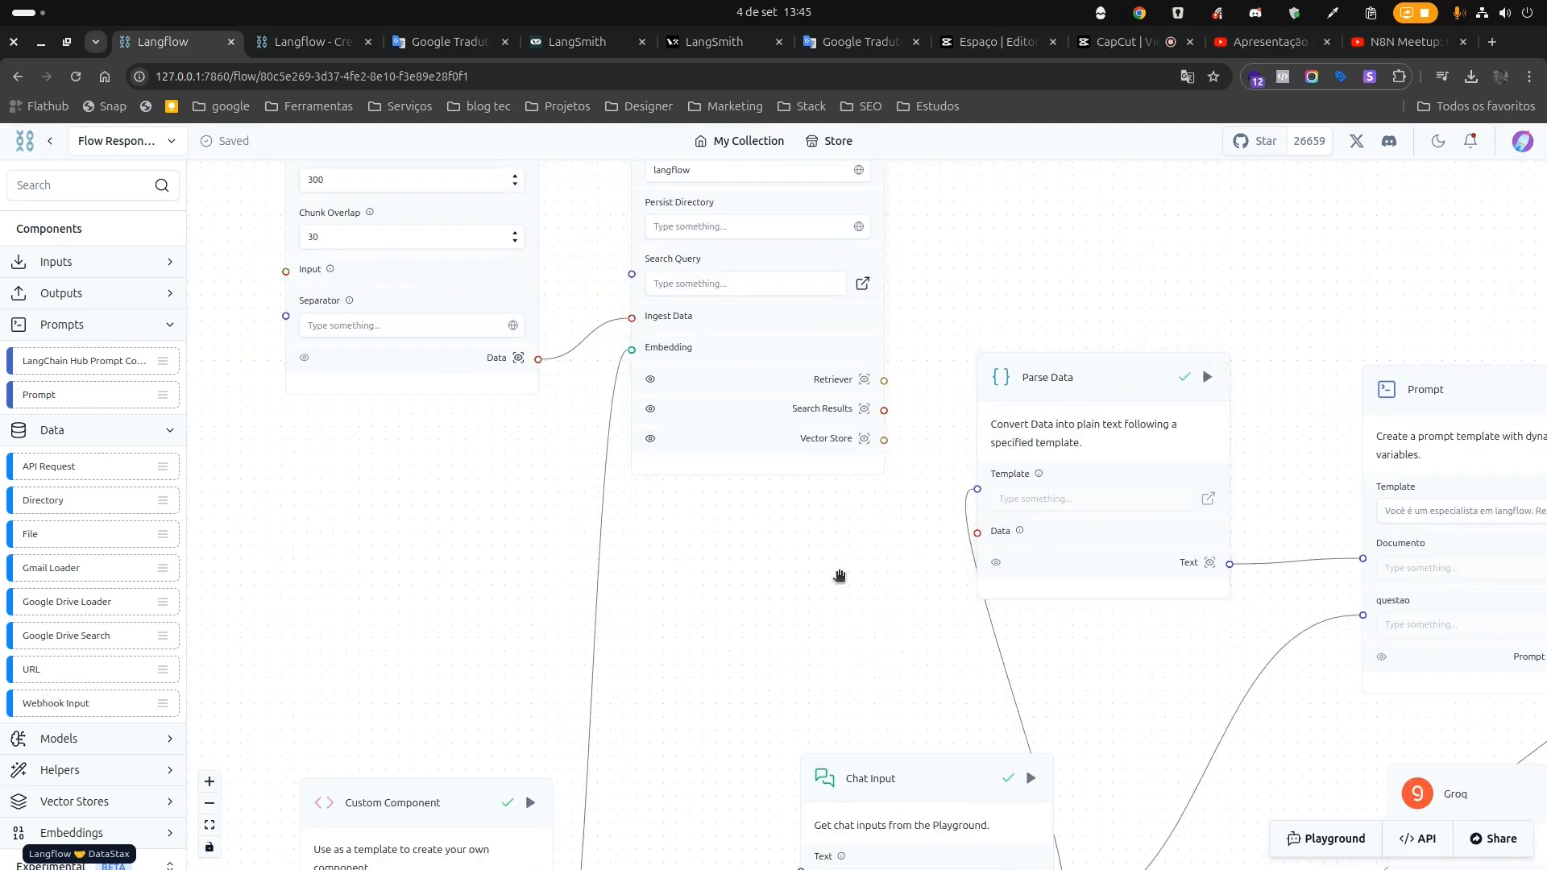
pyautogui.scroll(-3, 829, 577)
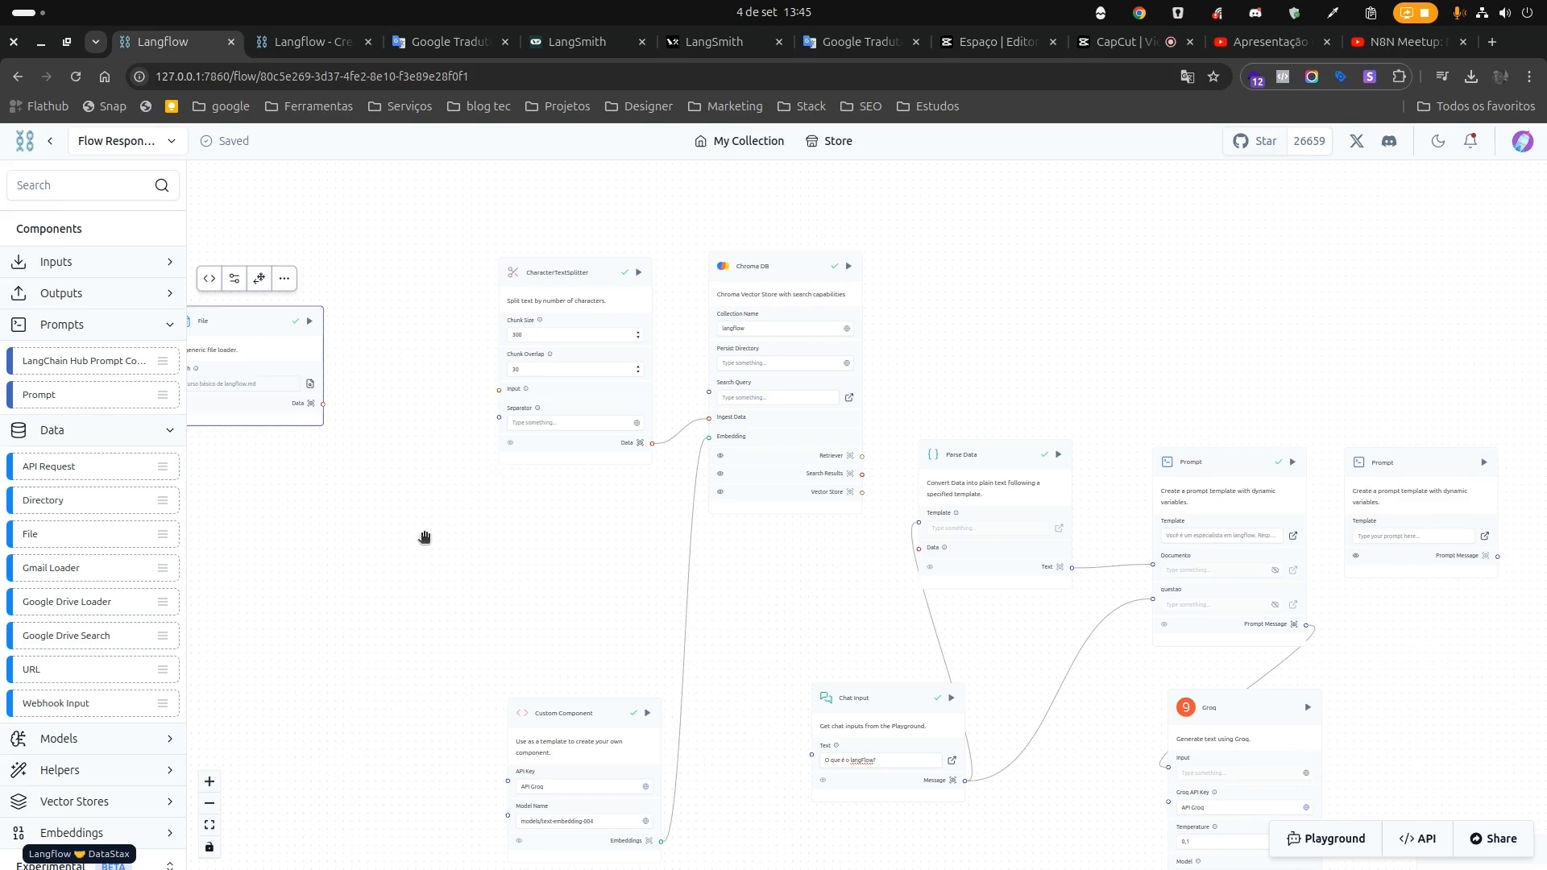
pyautogui.moveTo(424, 546); pyautogui.dragTo(568, 630)
pyautogui.scroll(3, 570, 525)
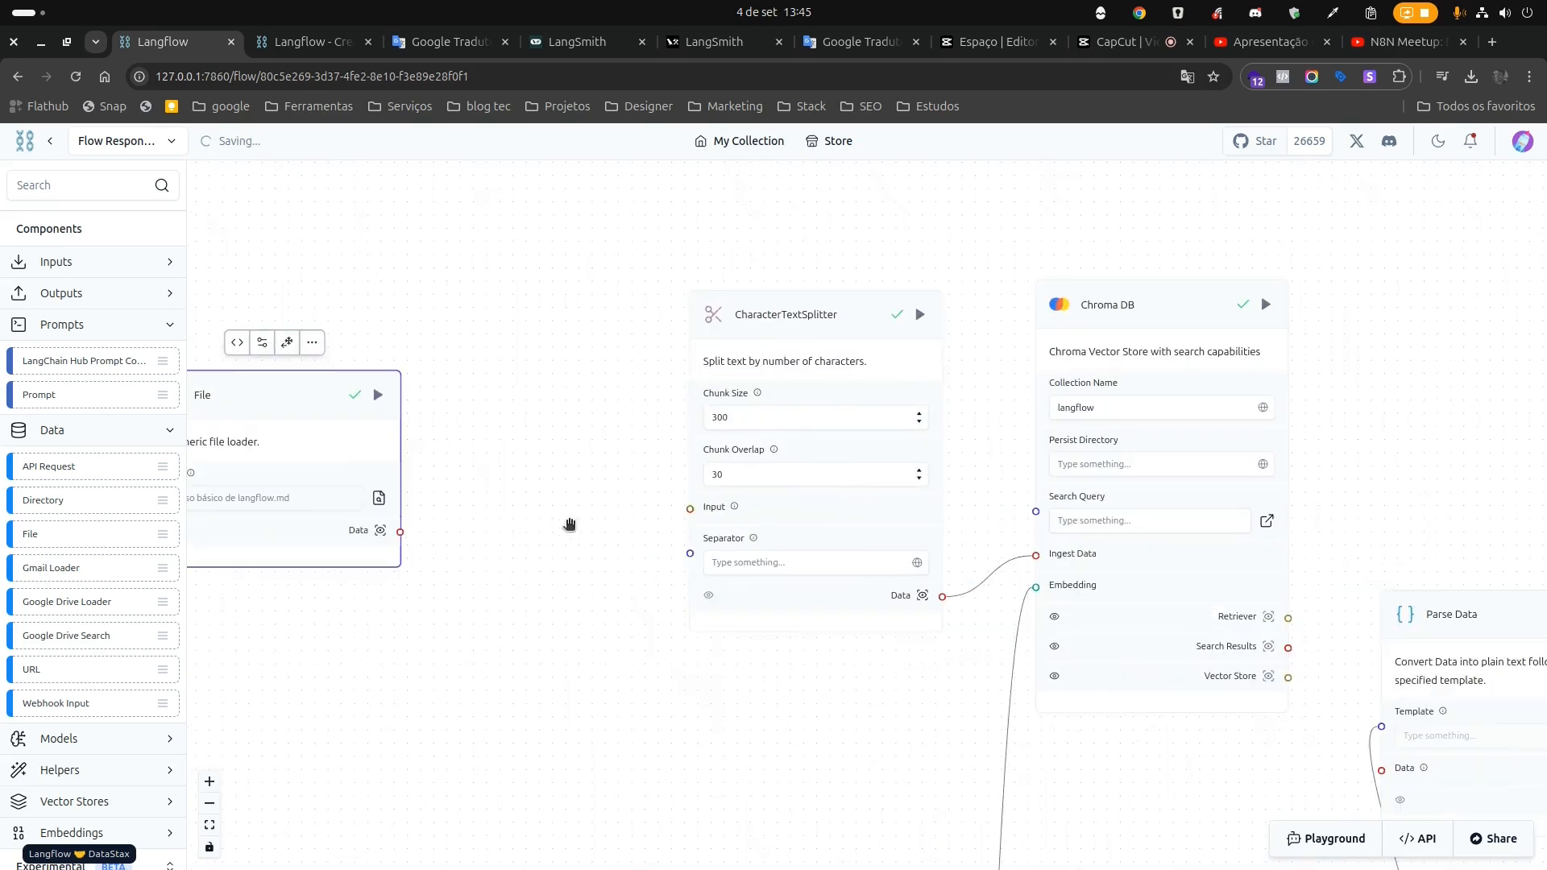
pyautogui.moveTo(720, 337); pyautogui.dragTo(669, 345)
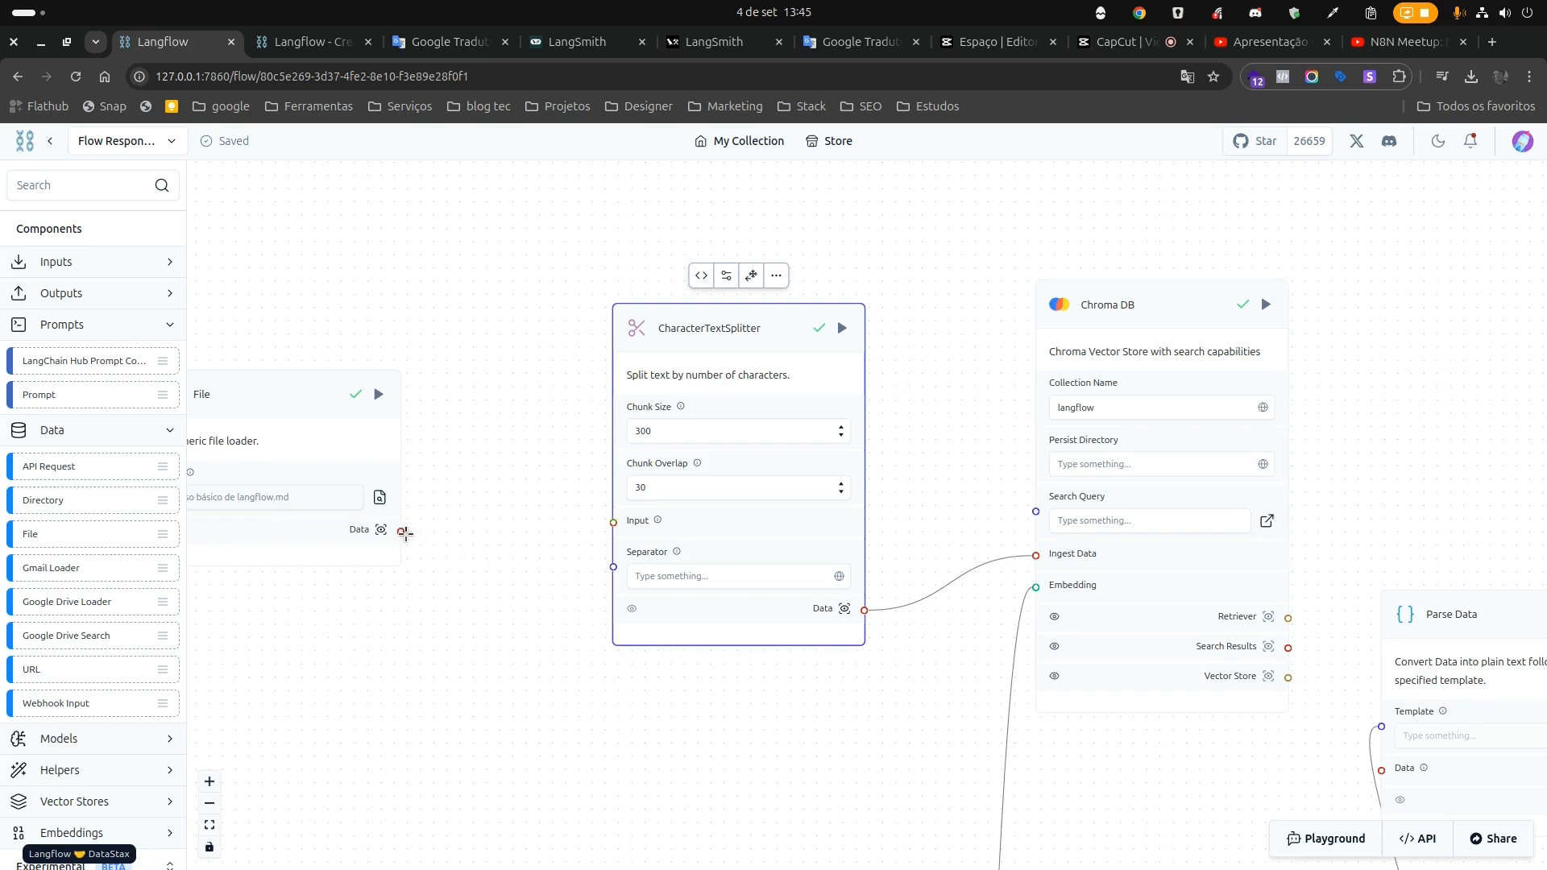
pyautogui.moveTo(312, 403); pyautogui.dragTo(342, 394)
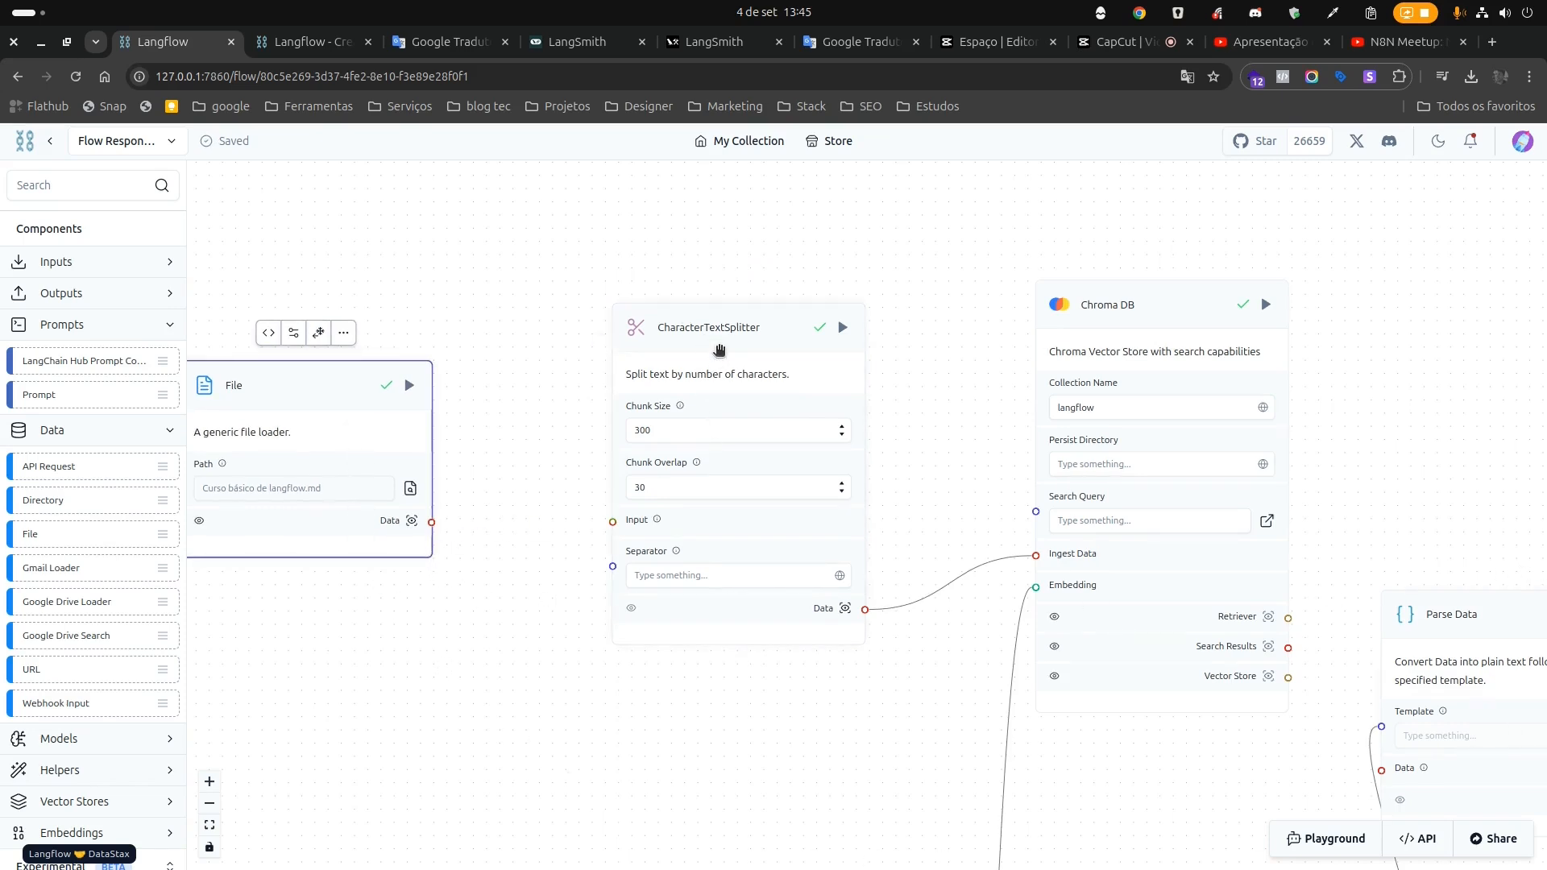
pyautogui.click(61, 192)
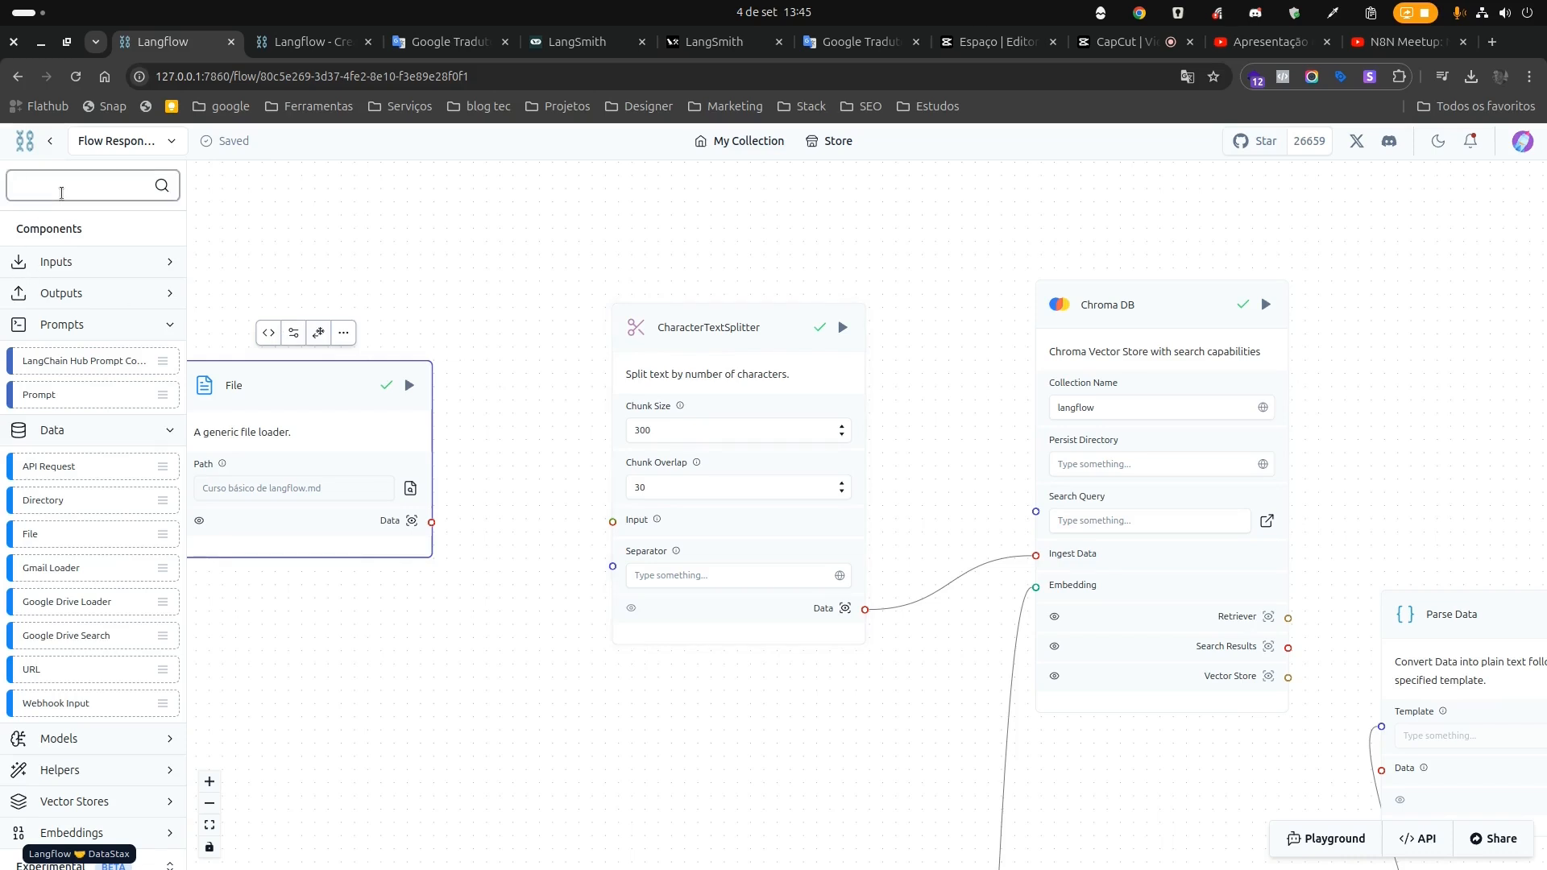
pyautogui.write('text')
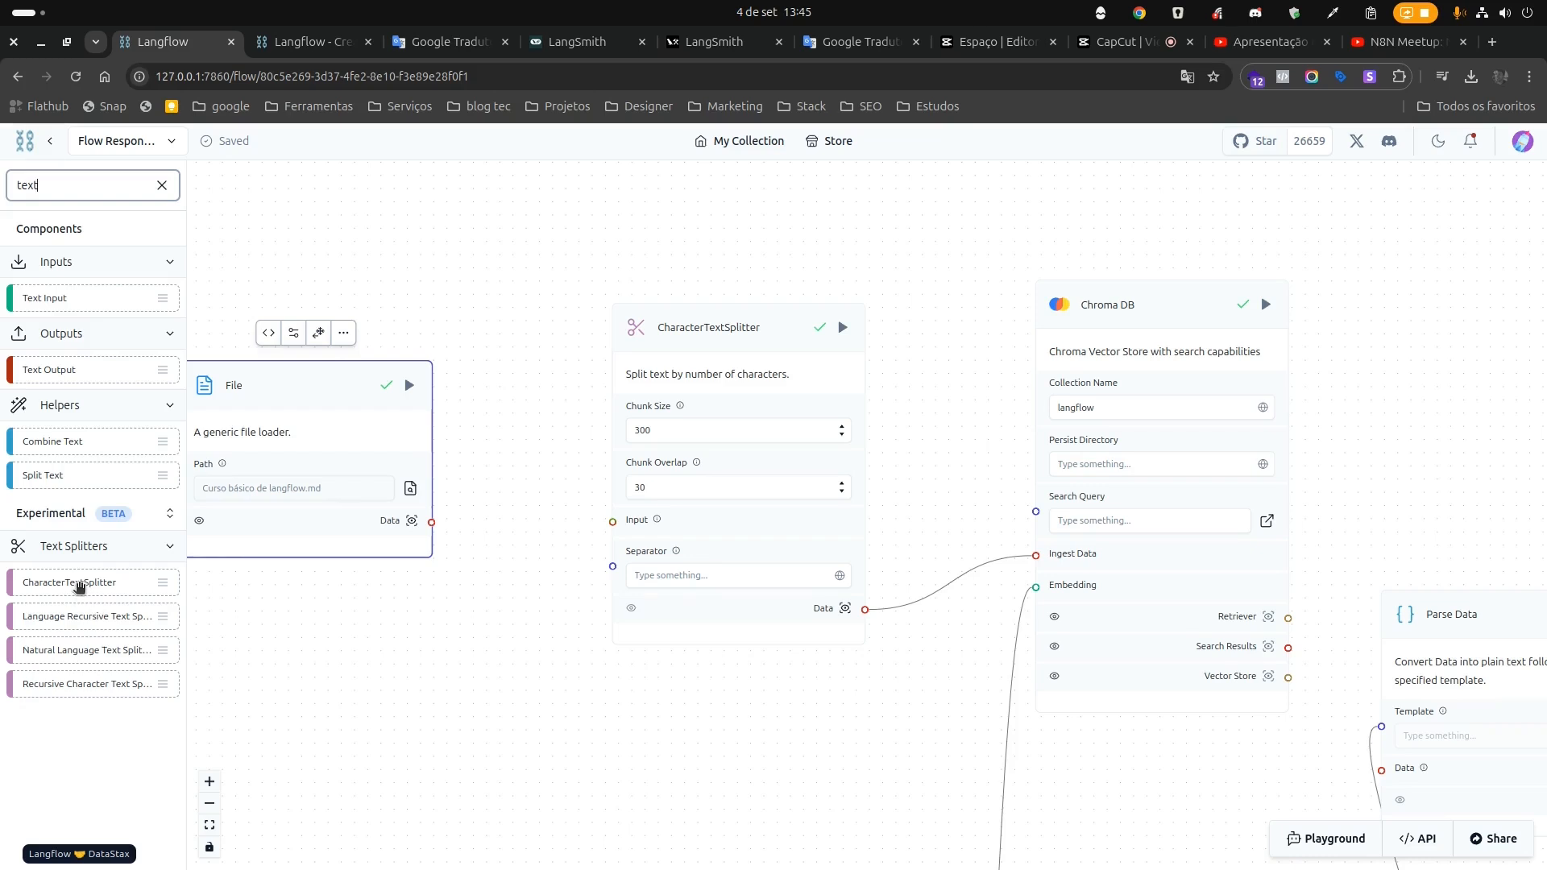
pyautogui.moveTo(78, 586); pyautogui.dragTo(442, 627)
pyautogui.moveTo(525, 652); pyautogui.dragTo(628, 326)
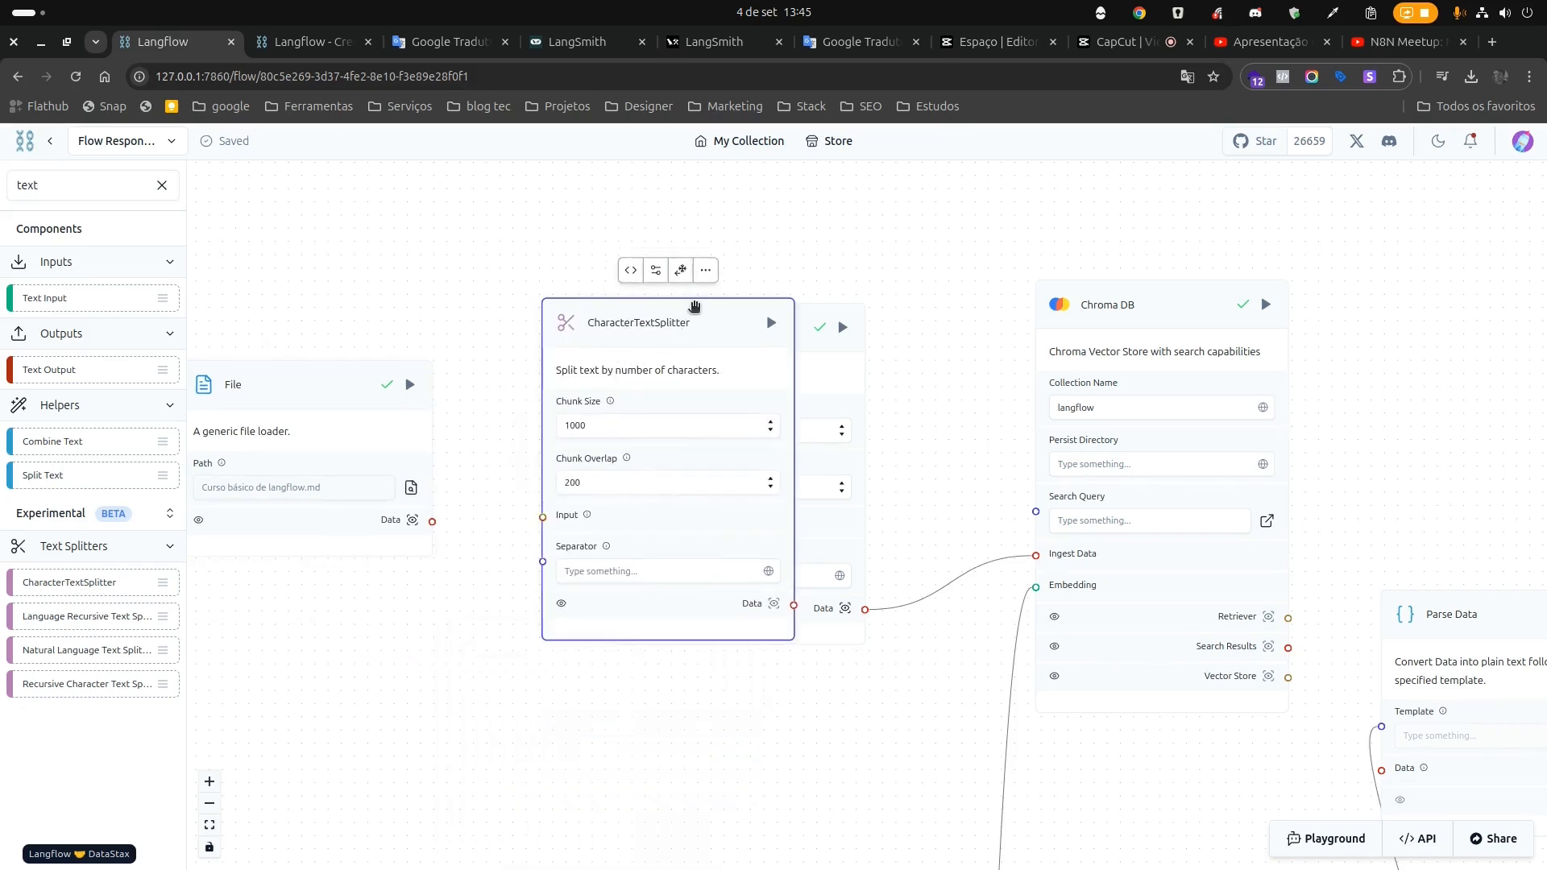
pyautogui.click(706, 269)
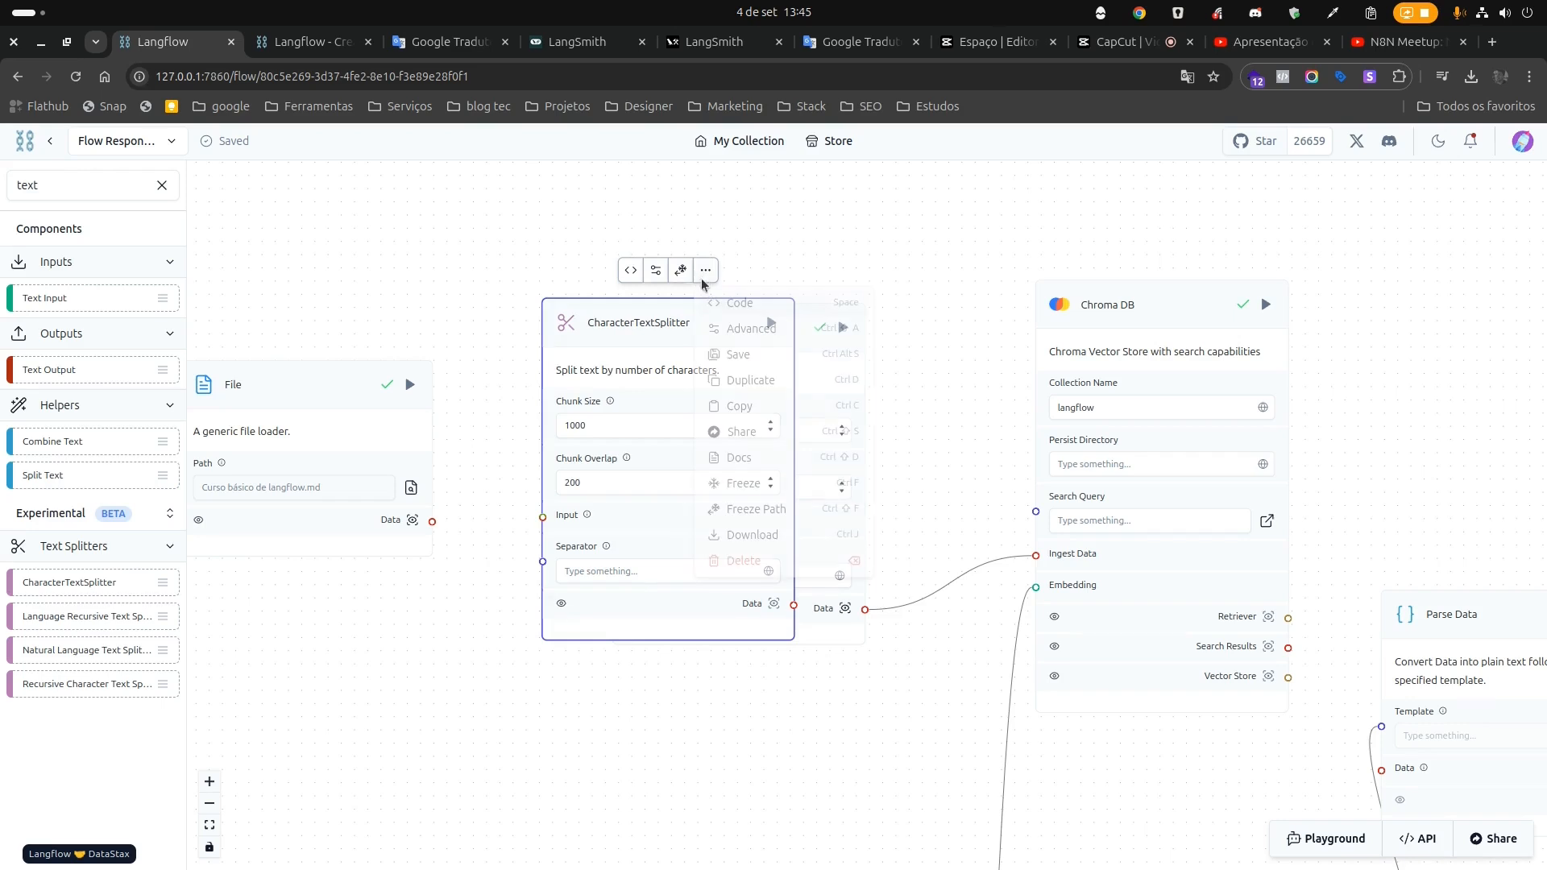
pyautogui.click(756, 561)
# Connect the File component's Data output to CharacterTextSplitter's Input and run the splitter.
pyautogui.moveTo(432, 524)
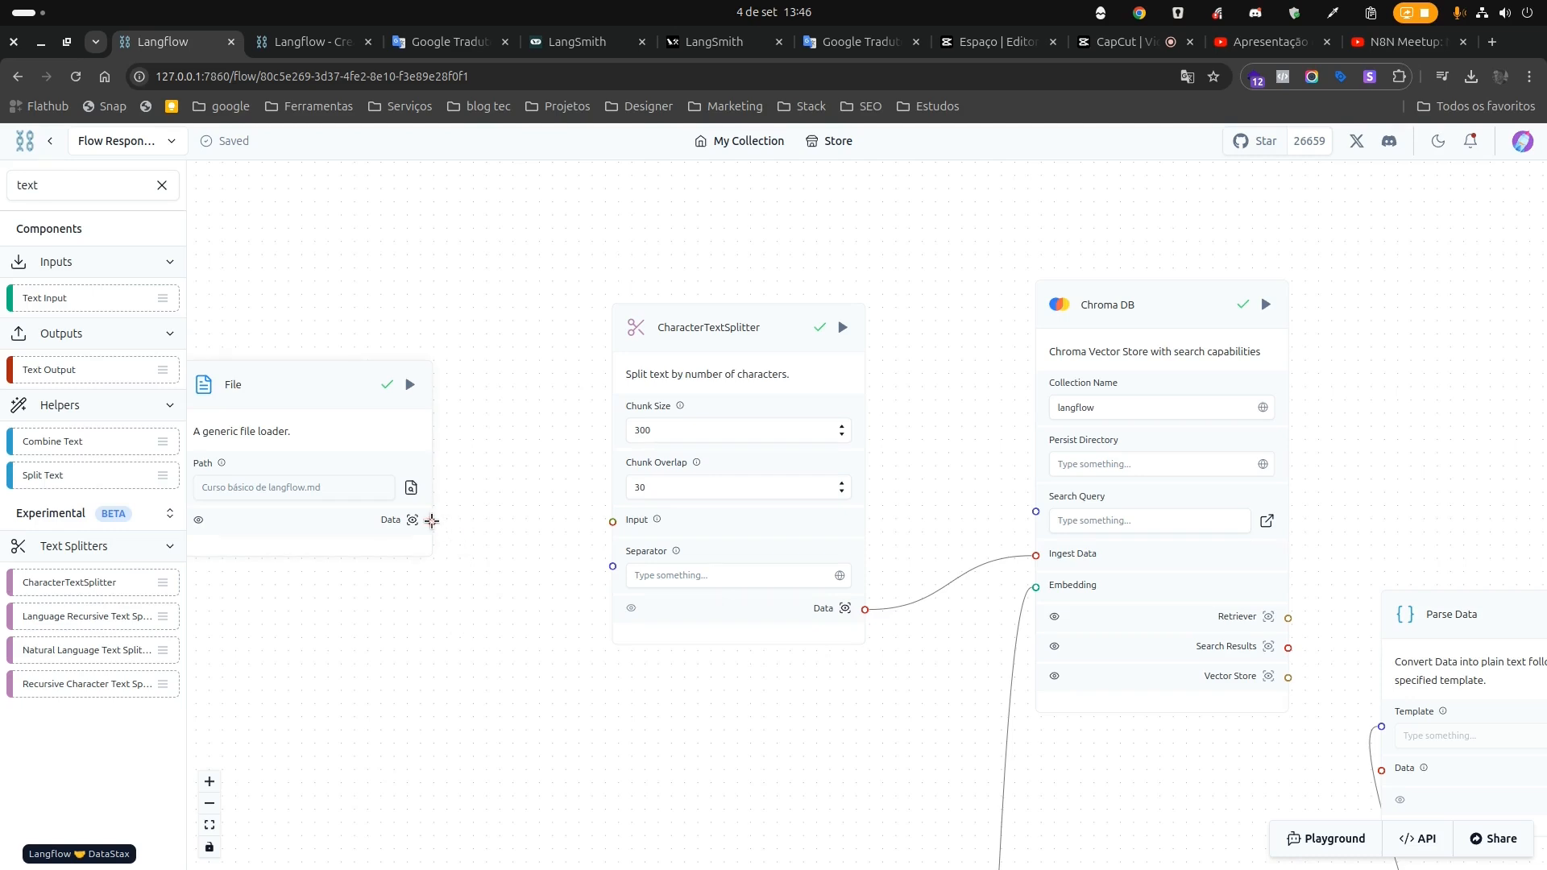
pyautogui.moveTo(432, 522); pyautogui.dragTo(613, 522)
pyautogui.click(843, 327)
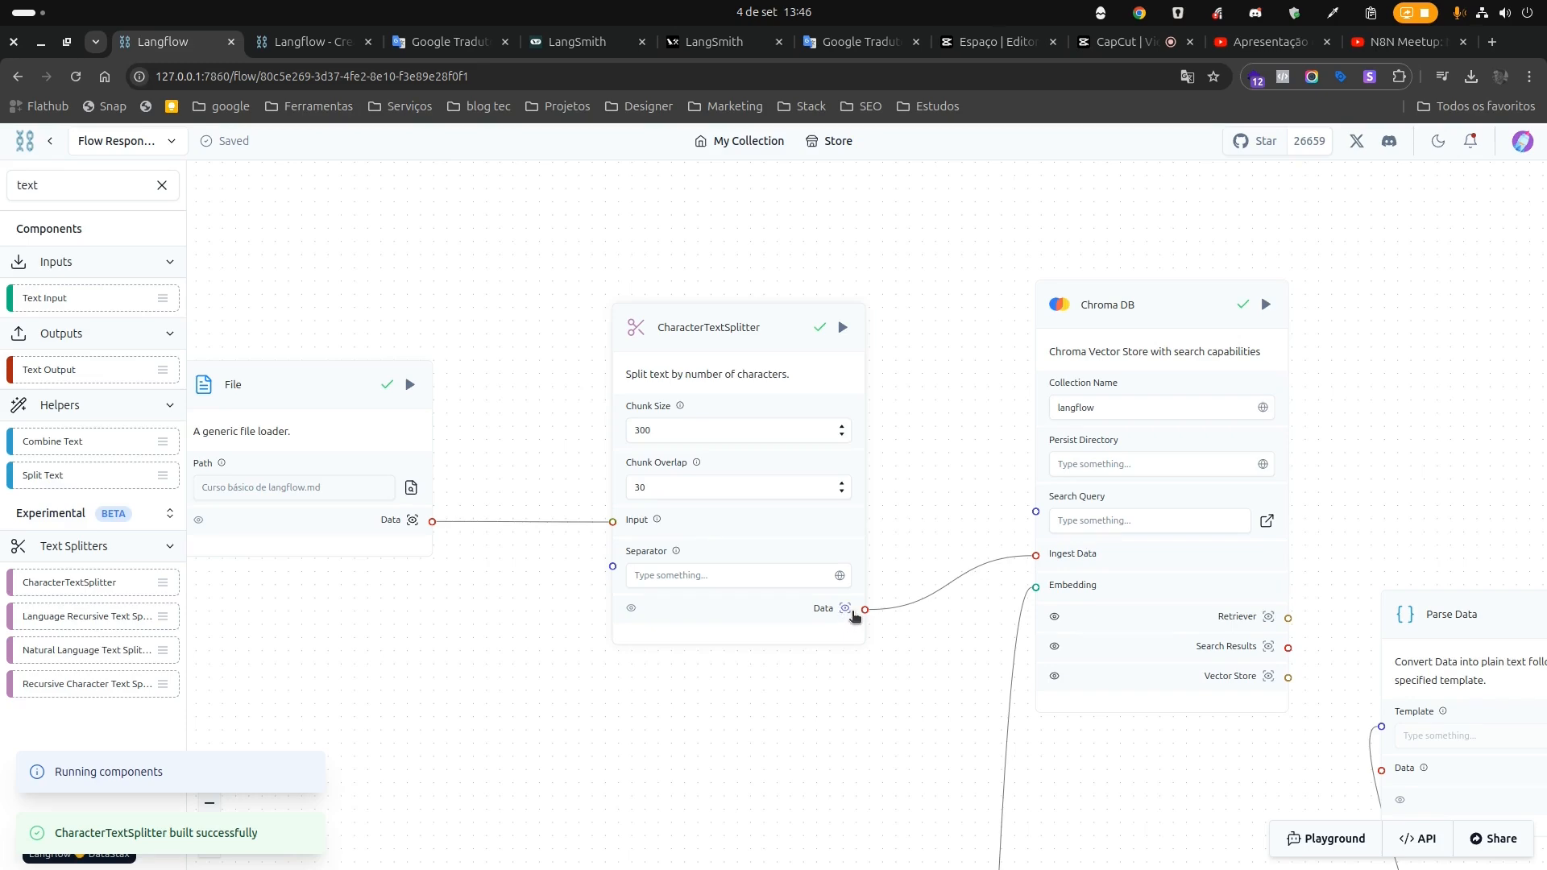
# Inspect the text chunks in CharacterTextSplitter's Data output and close the output view.
pyautogui.click(845, 609)
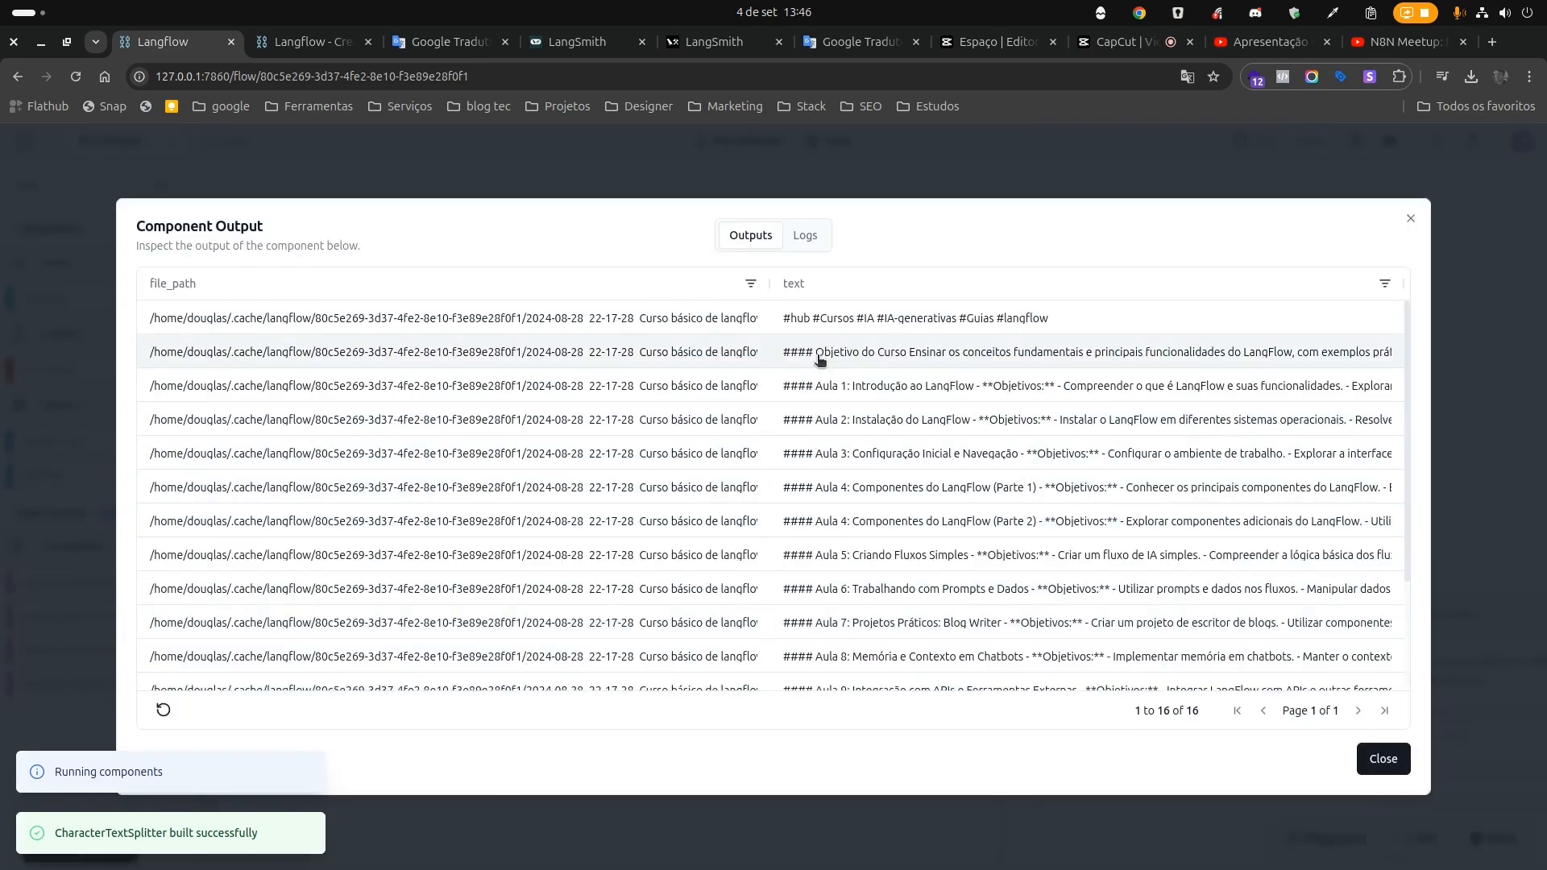
pyautogui.scroll(-3, 819, 362)
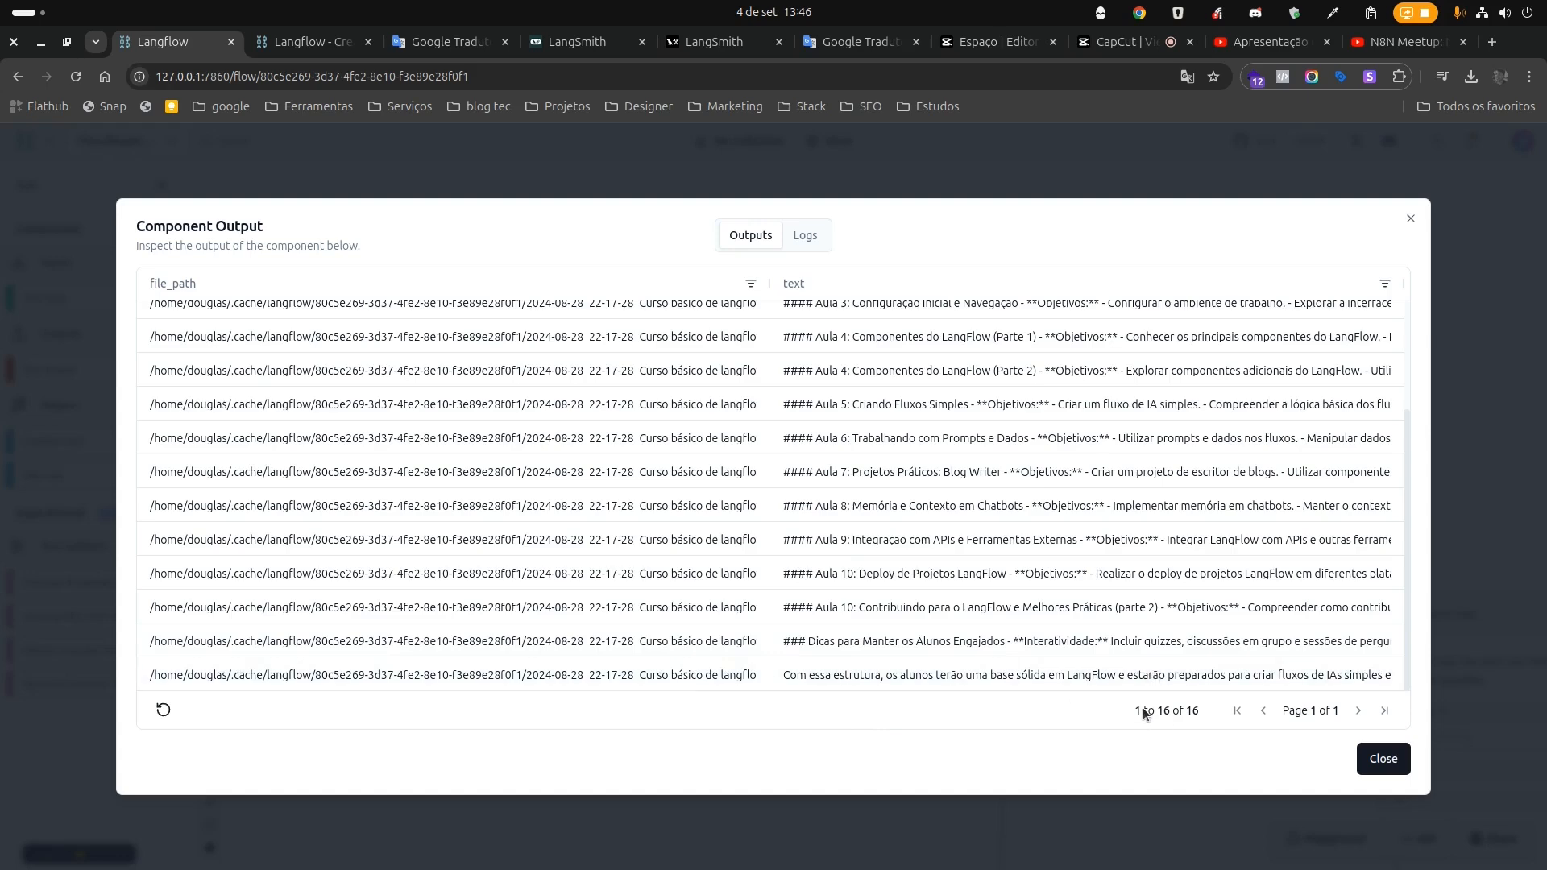
pyautogui.scroll(3, 829, 523)
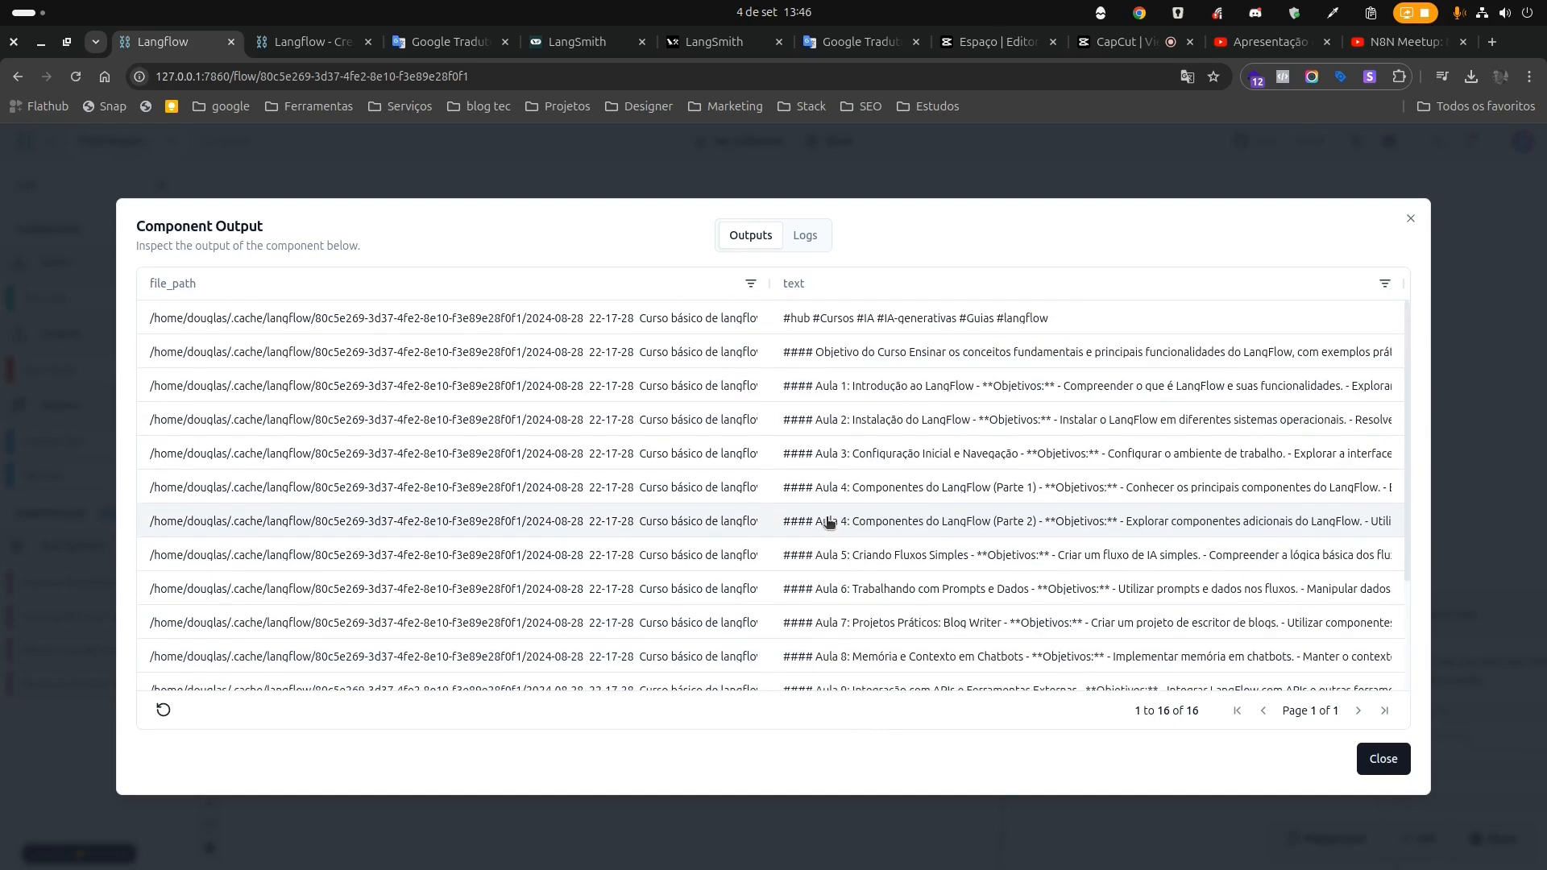
pyautogui.click(1410, 218)
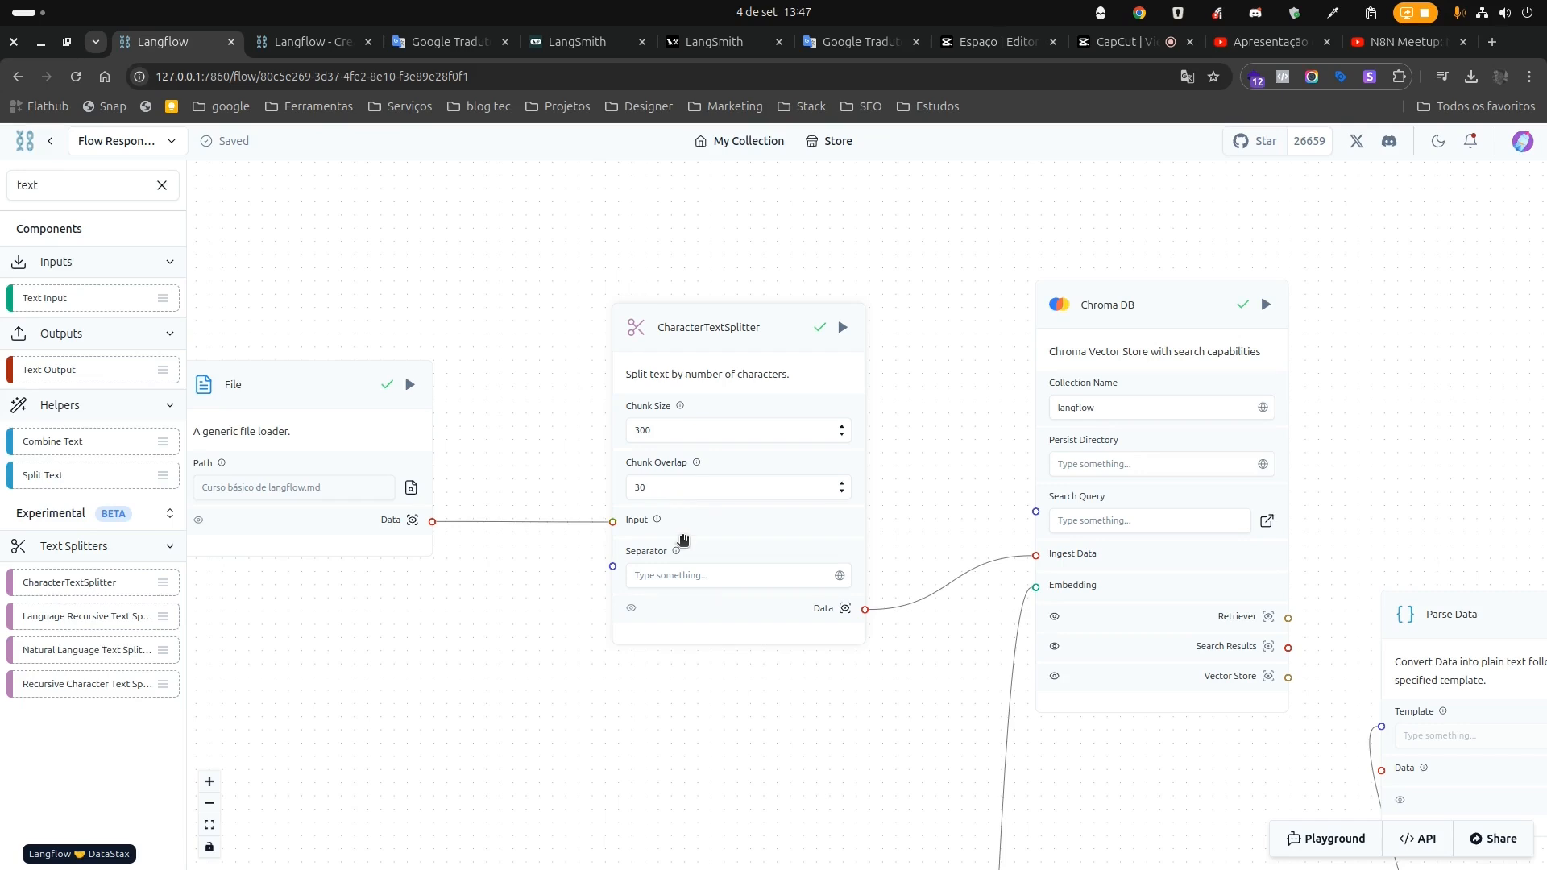
# Move CharacterTextSplitter slightly higher and Chroma DB slightly closer to it.
pyautogui.click(693, 577)
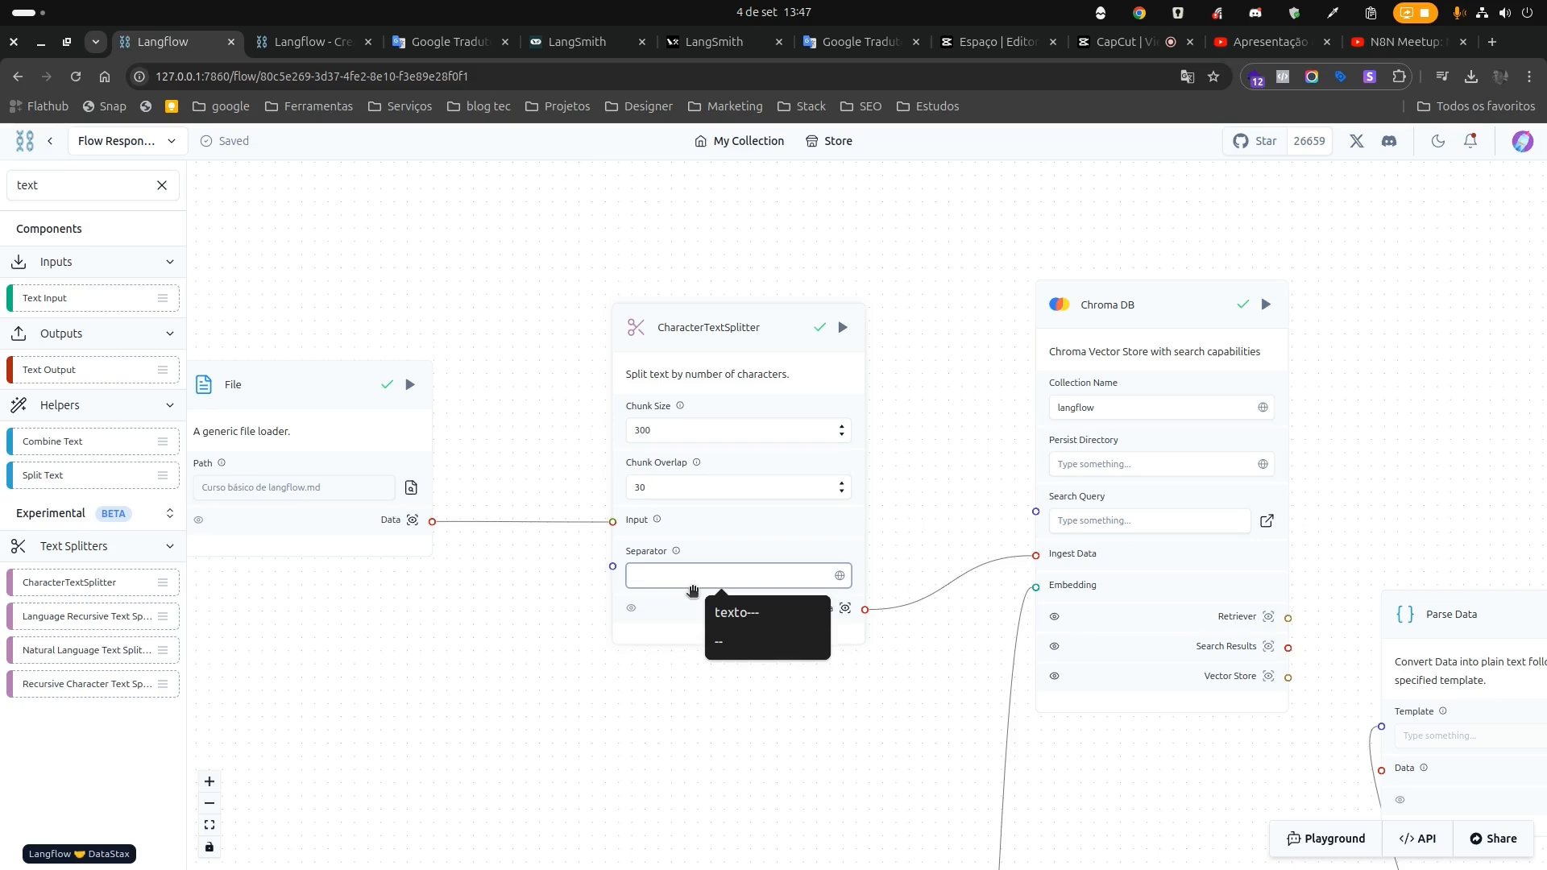
pyautogui.moveTo(750, 322); pyautogui.dragTo(730, 276)
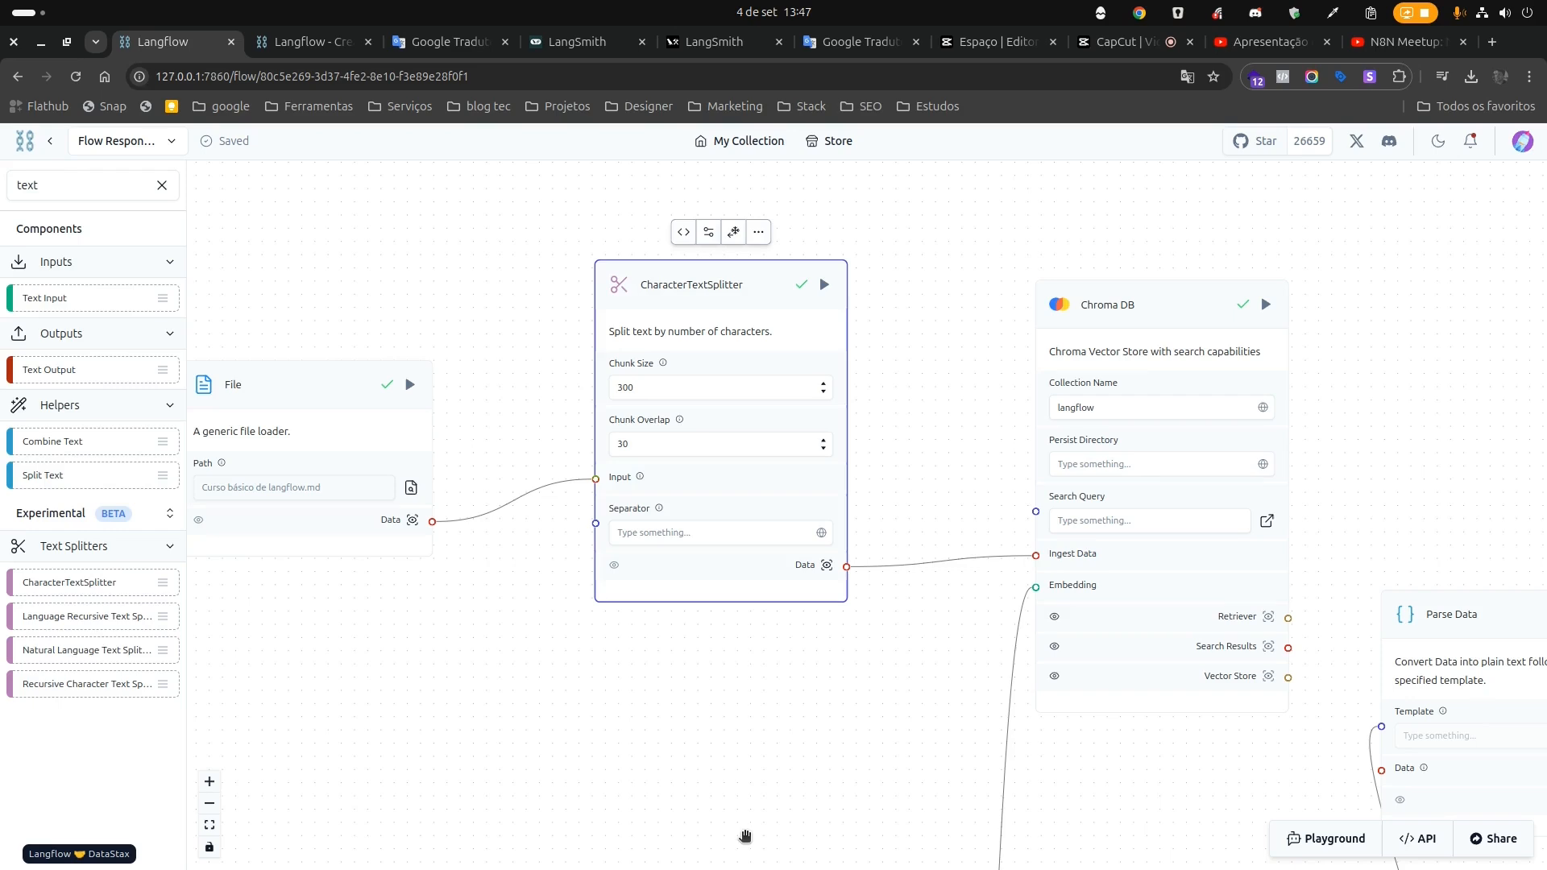
pyautogui.moveTo(1178, 320); pyautogui.dragTo(1117, 268)
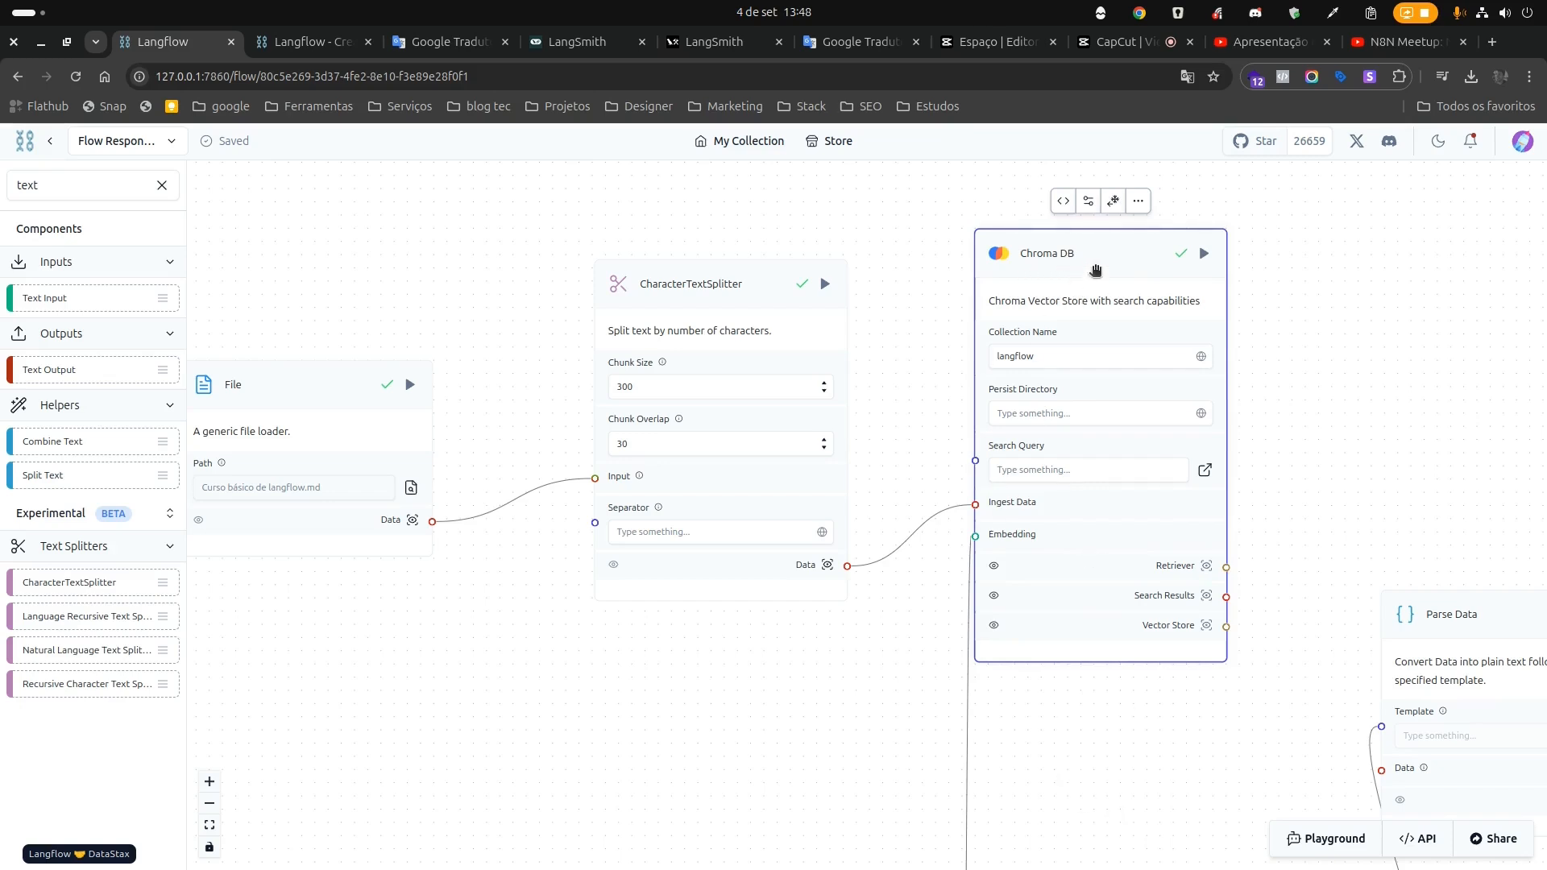
pyautogui.moveTo(1104, 250); pyautogui.dragTo(1140, 304)
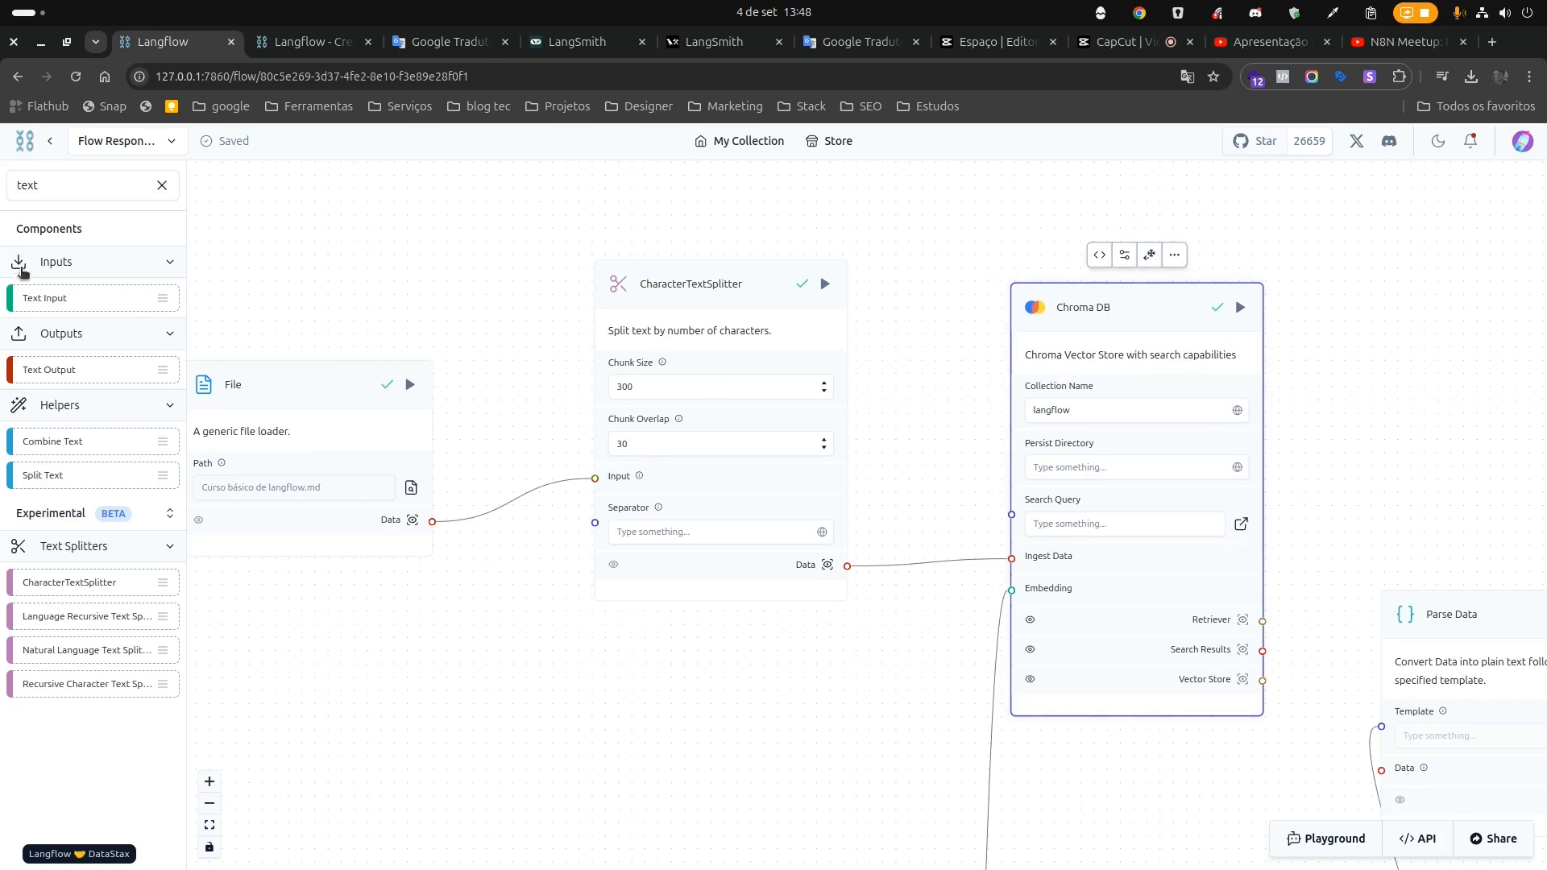
# Search the component library for "chro" and move the Custom Component up to just below CharacterTextSplitter.
pyautogui.doubleClick(101, 183)
pyautogui.write('chro')
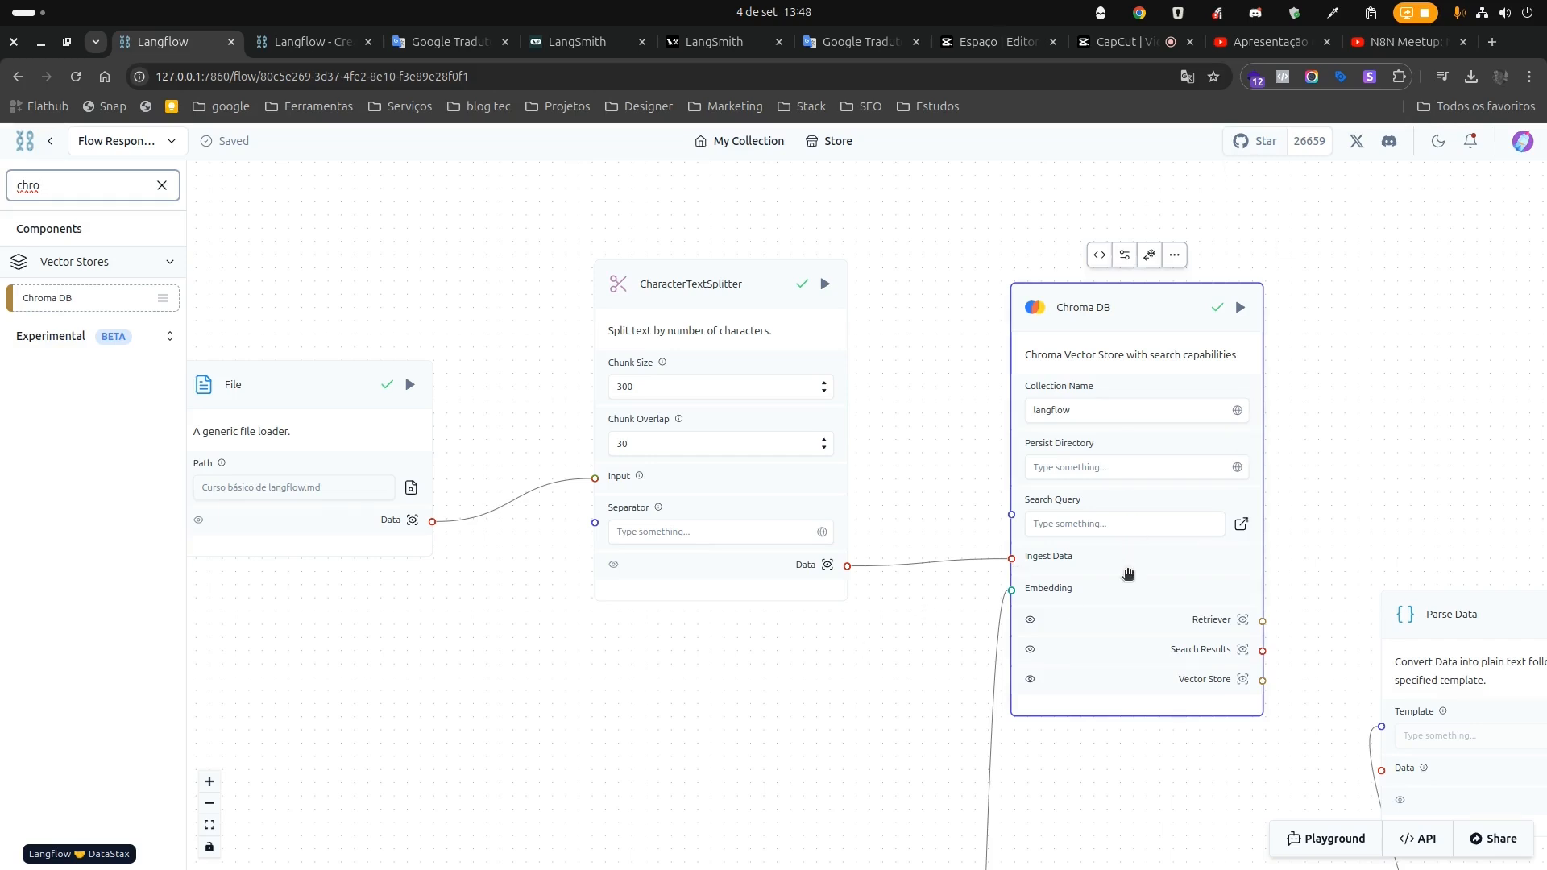
pyautogui.moveTo(1105, 787); pyautogui.dragTo(1098, 685)
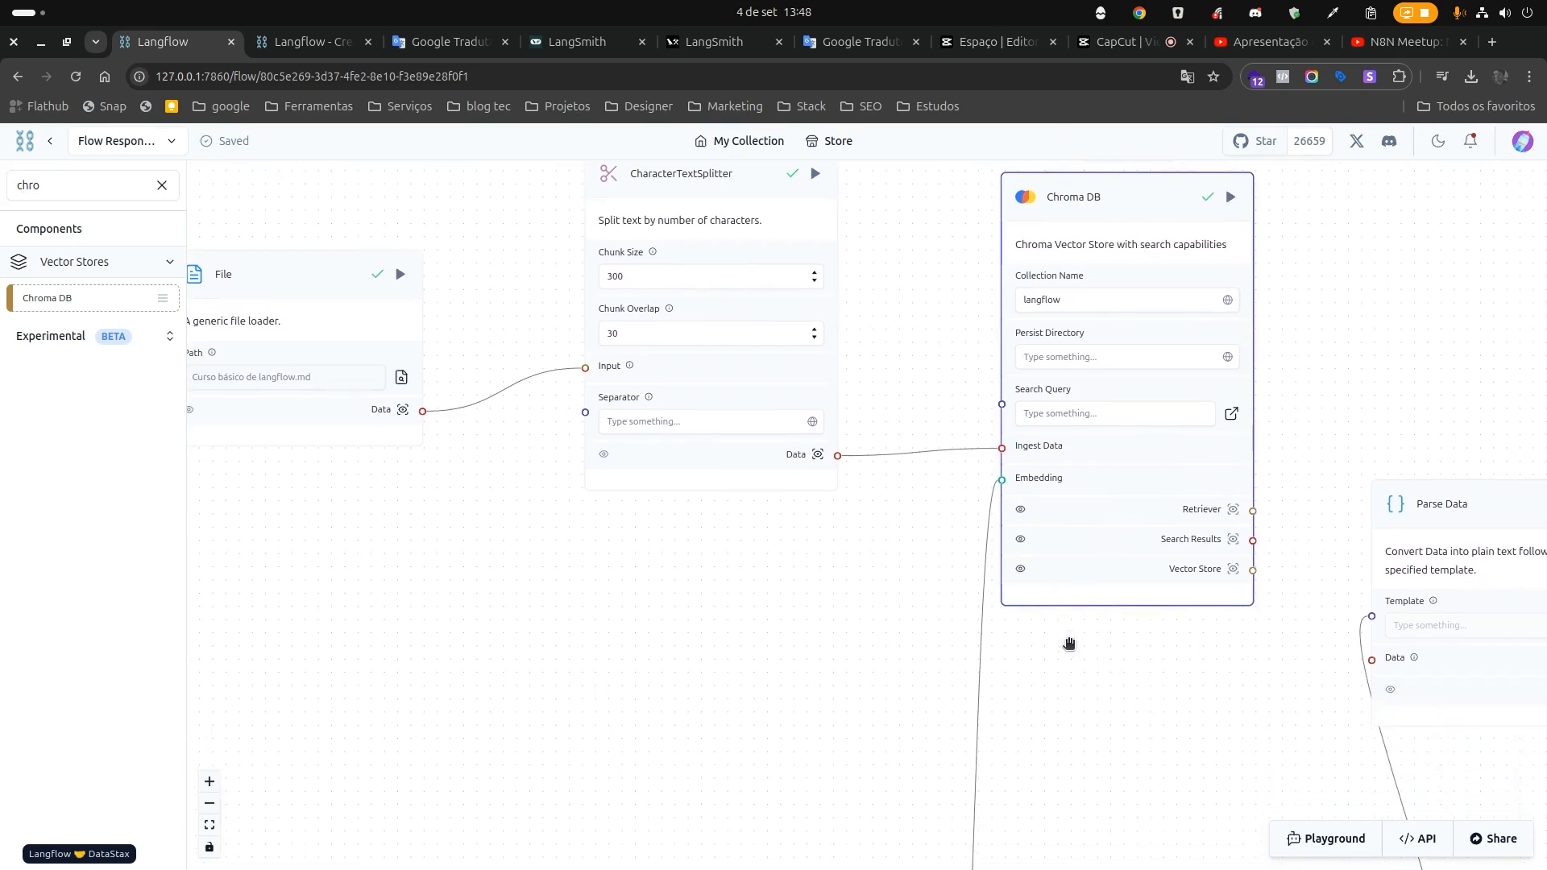
pyautogui.moveTo(1077, 691); pyautogui.dragTo(1064, 573)
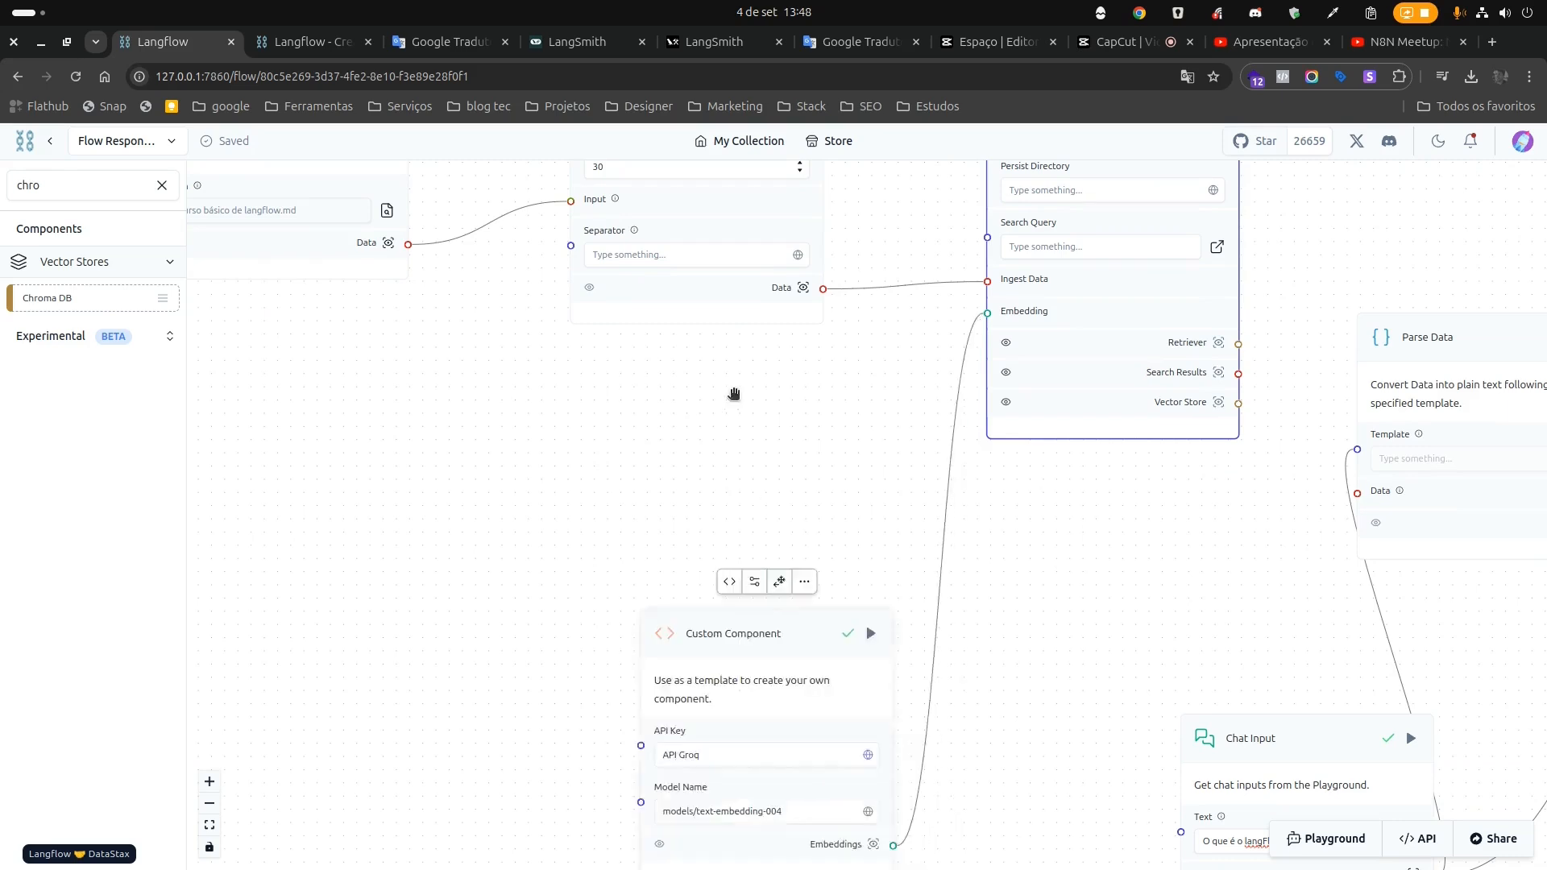
pyautogui.moveTo(788, 633); pyautogui.dragTo(728, 371)
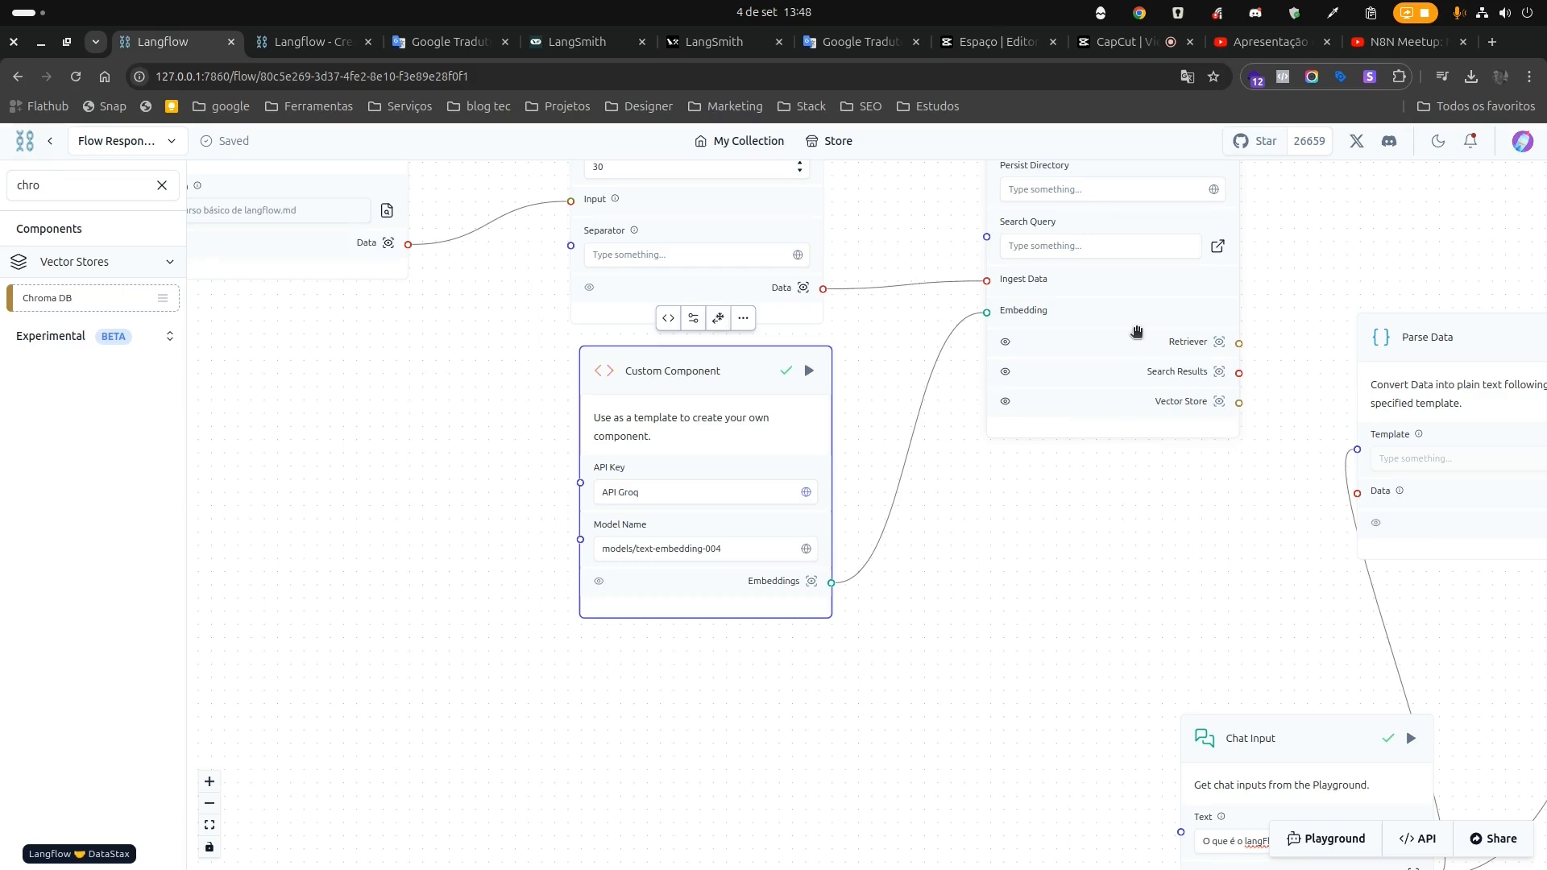
# Clear the component search and browse the available components in the Embeddings category.
pyautogui.click(162, 185)
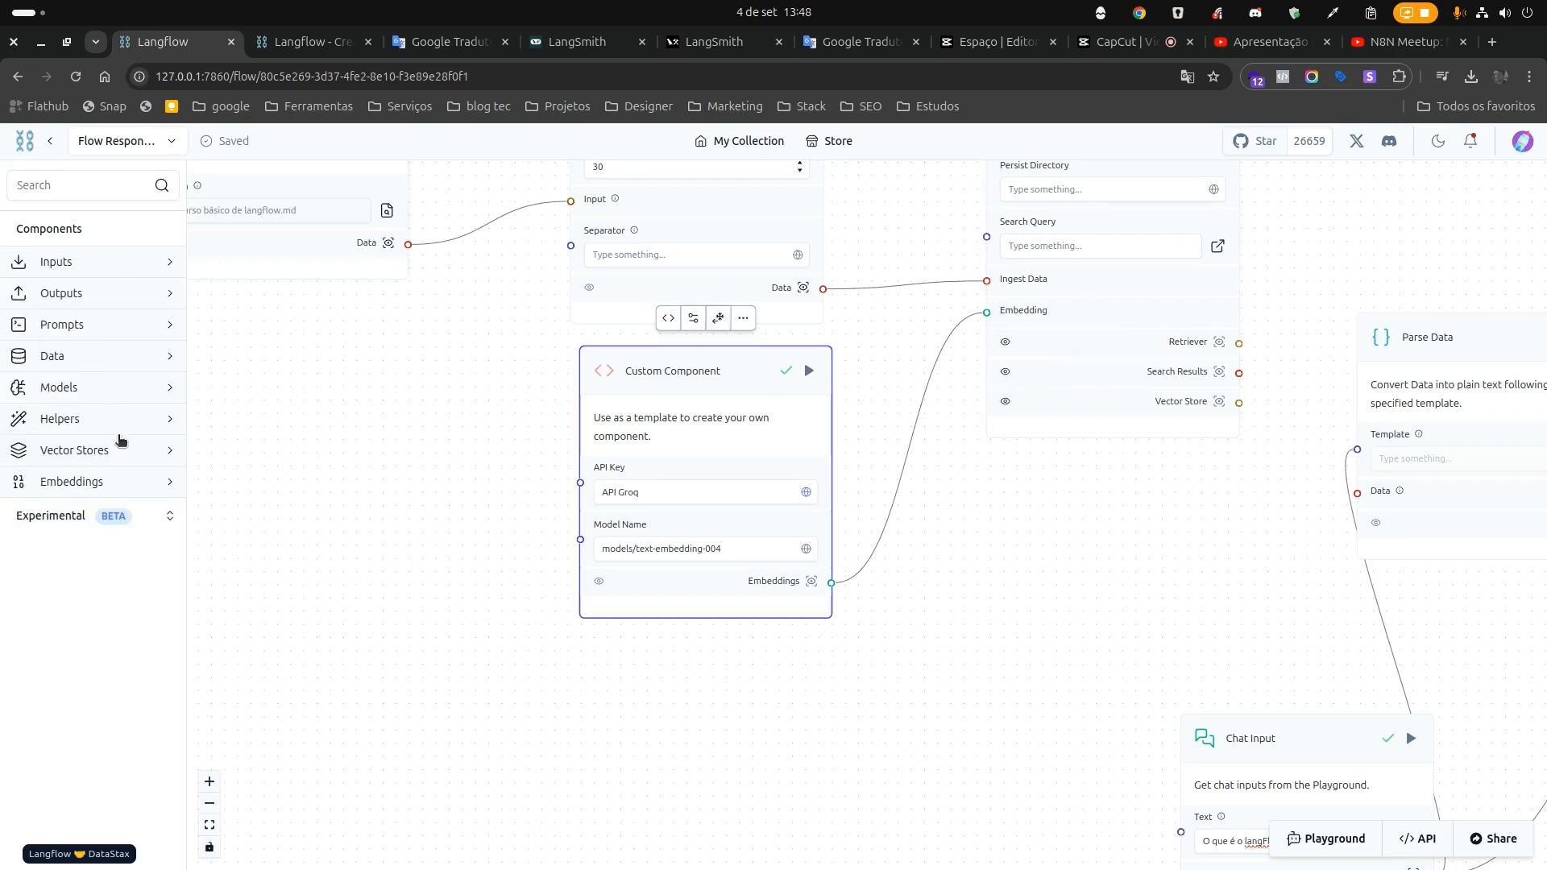
pyautogui.click(127, 491)
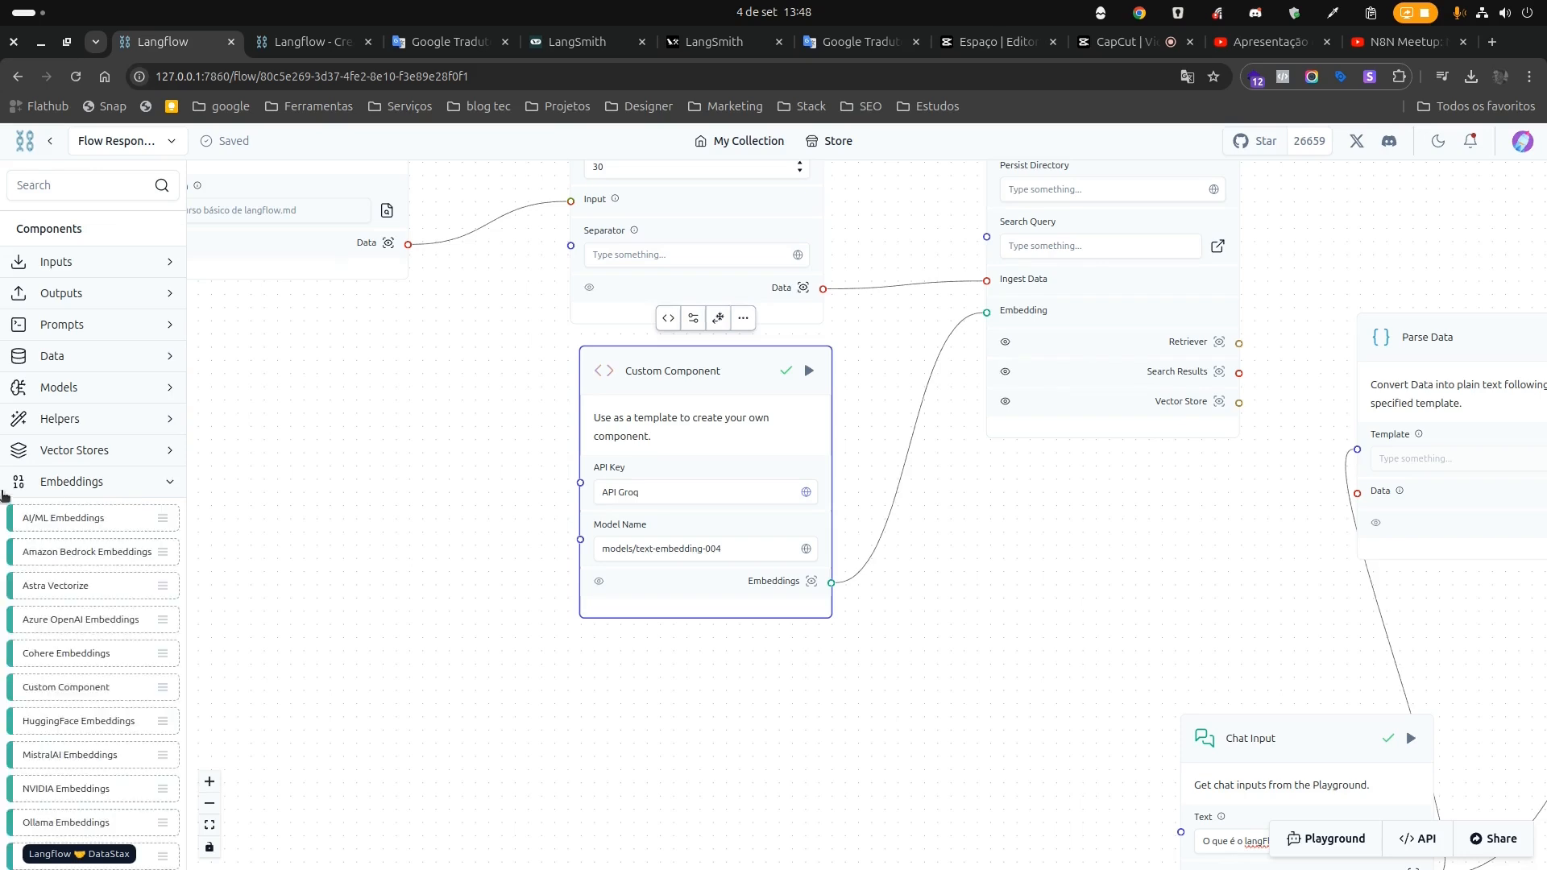
pyautogui.scroll(-3, 51, 633)
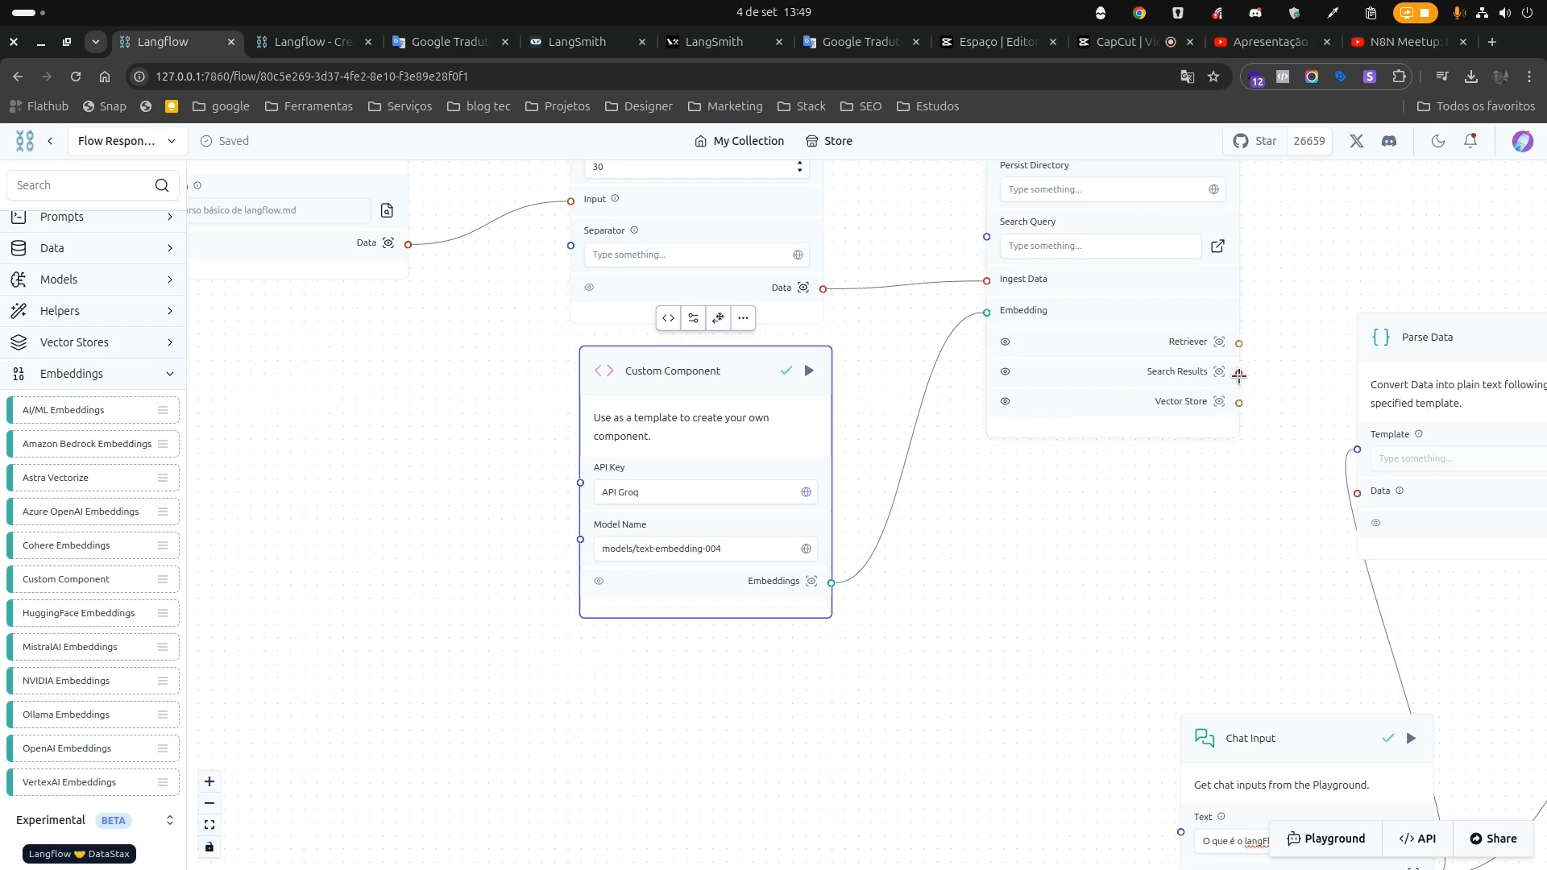
# Connect Chroma DB's Search Results output to Parse Data's Data input and move Parse Data higher, level with that output.
pyautogui.moveTo(1238, 373); pyautogui.dragTo(1357, 494)
pyautogui.moveTo(1267, 577); pyautogui.dragTo(907, 650)
pyautogui.click(1140, 414)
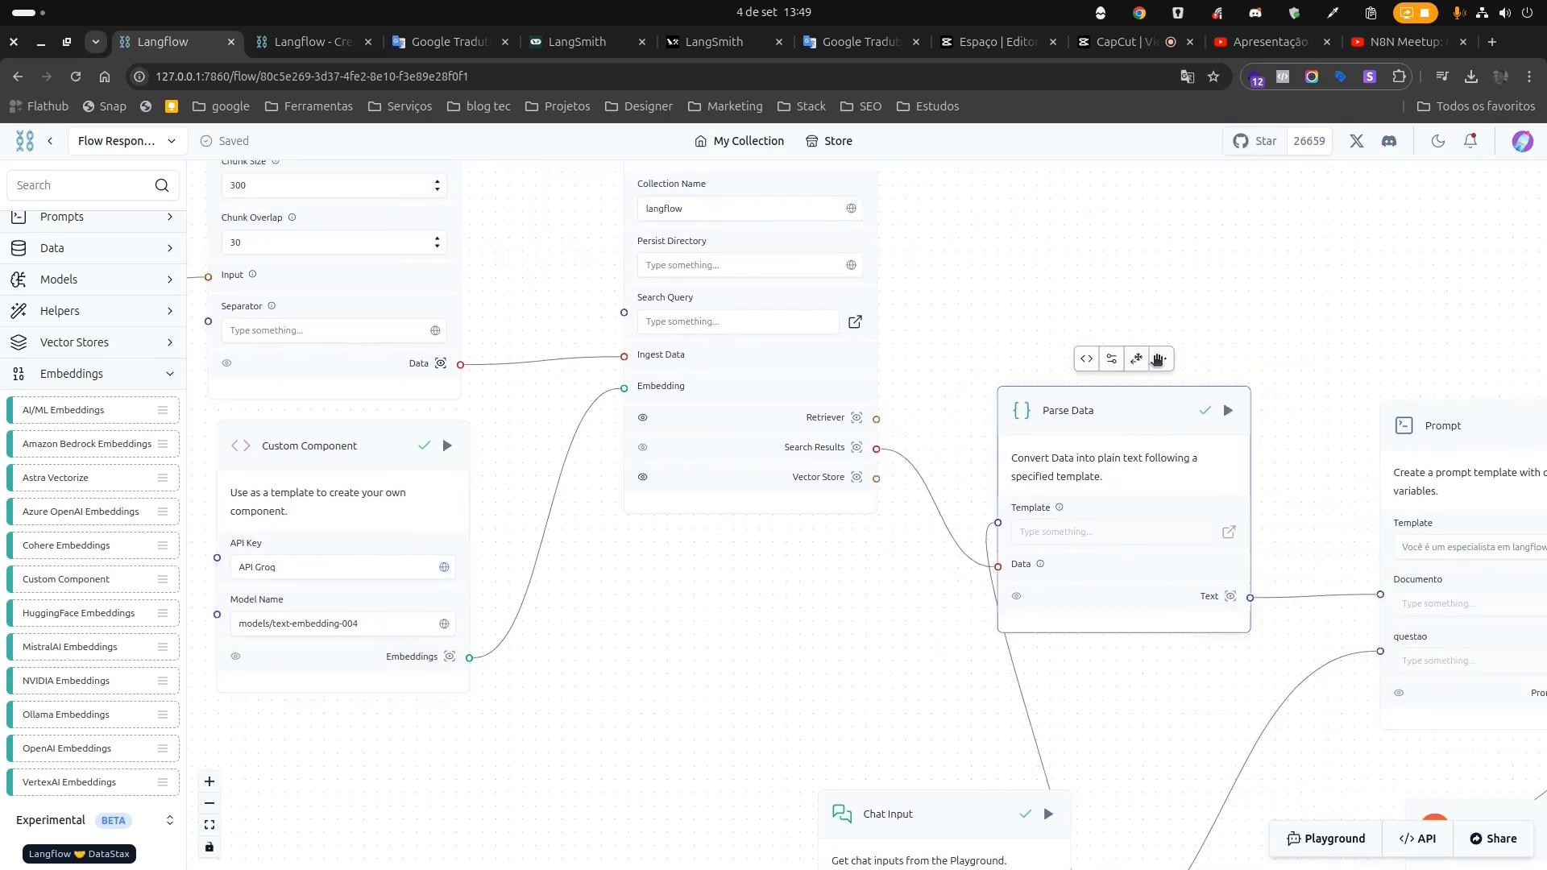
pyautogui.moveTo(1157, 360); pyautogui.dragTo(1166, 231)
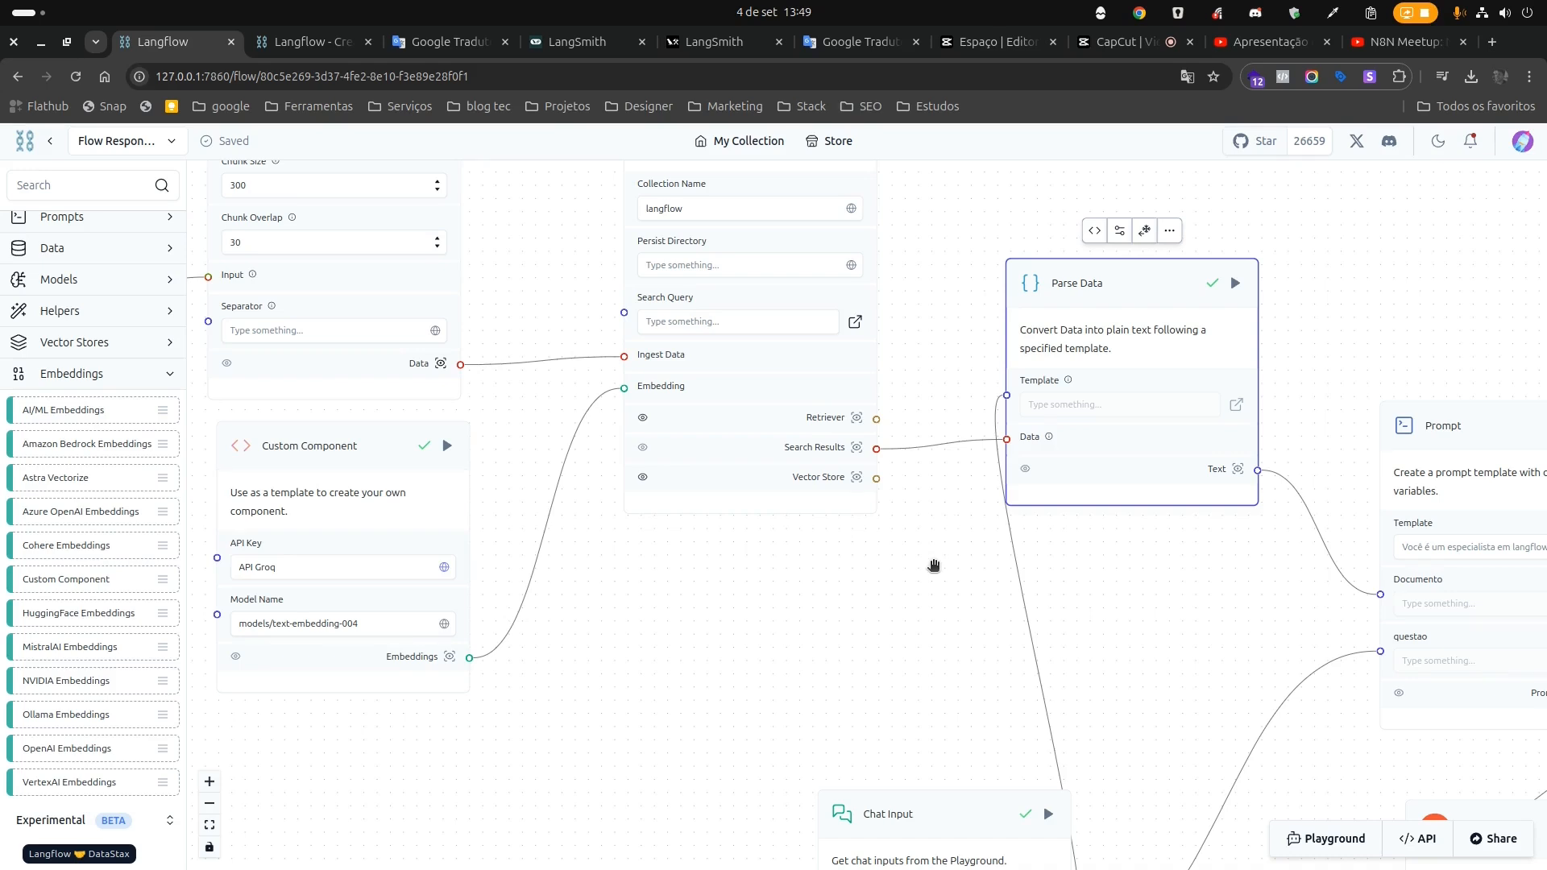
pyautogui.moveTo(911, 578); pyautogui.dragTo(909, 693)
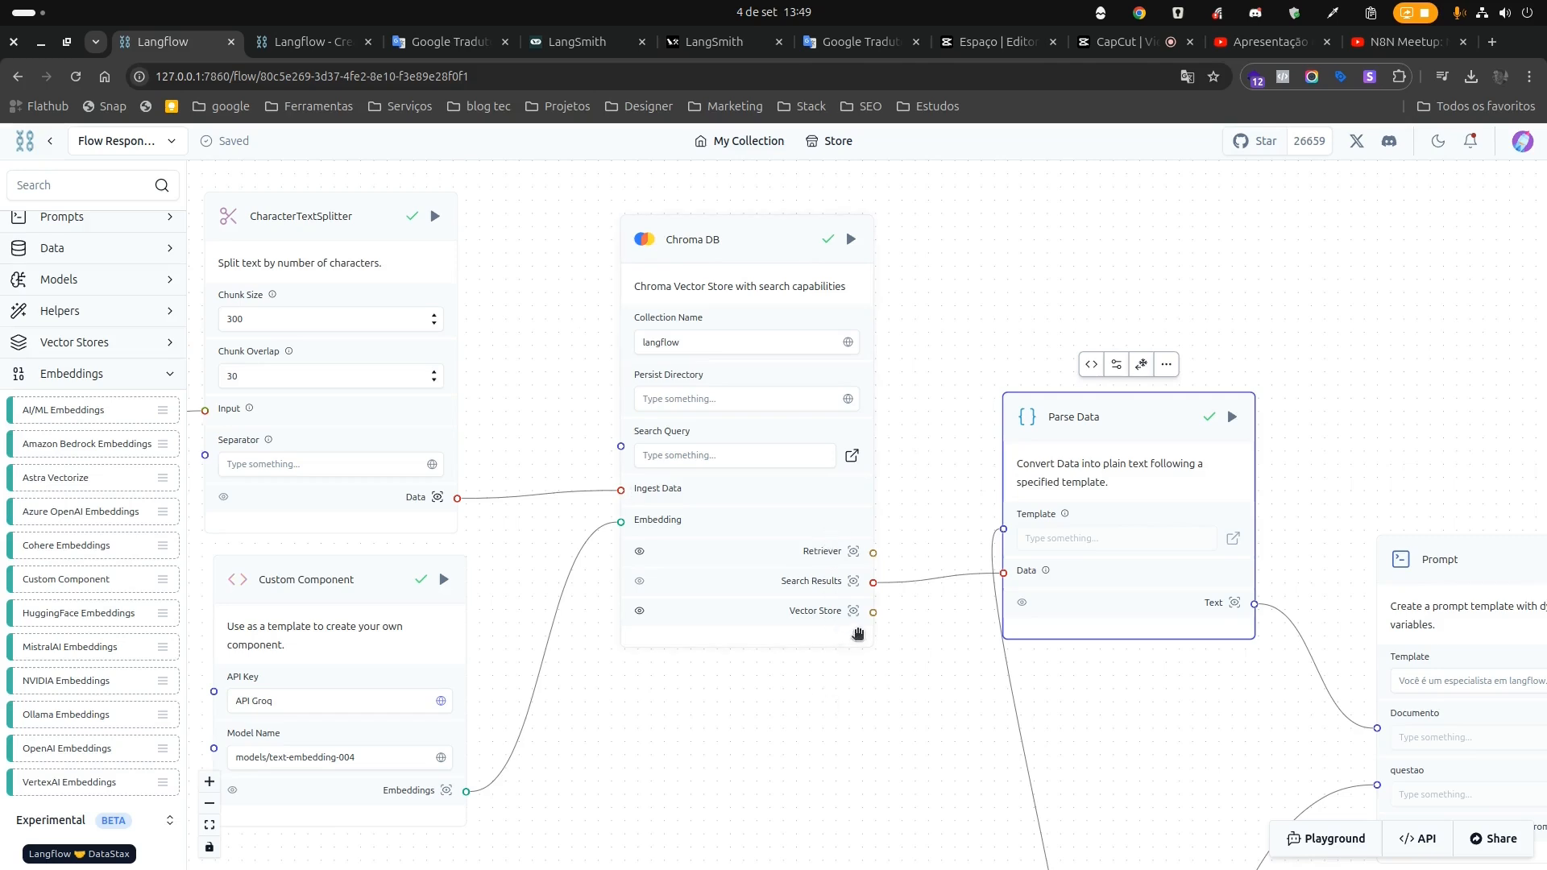
pyautogui.moveTo(874, 611); pyautogui.dragTo(1063, 656)
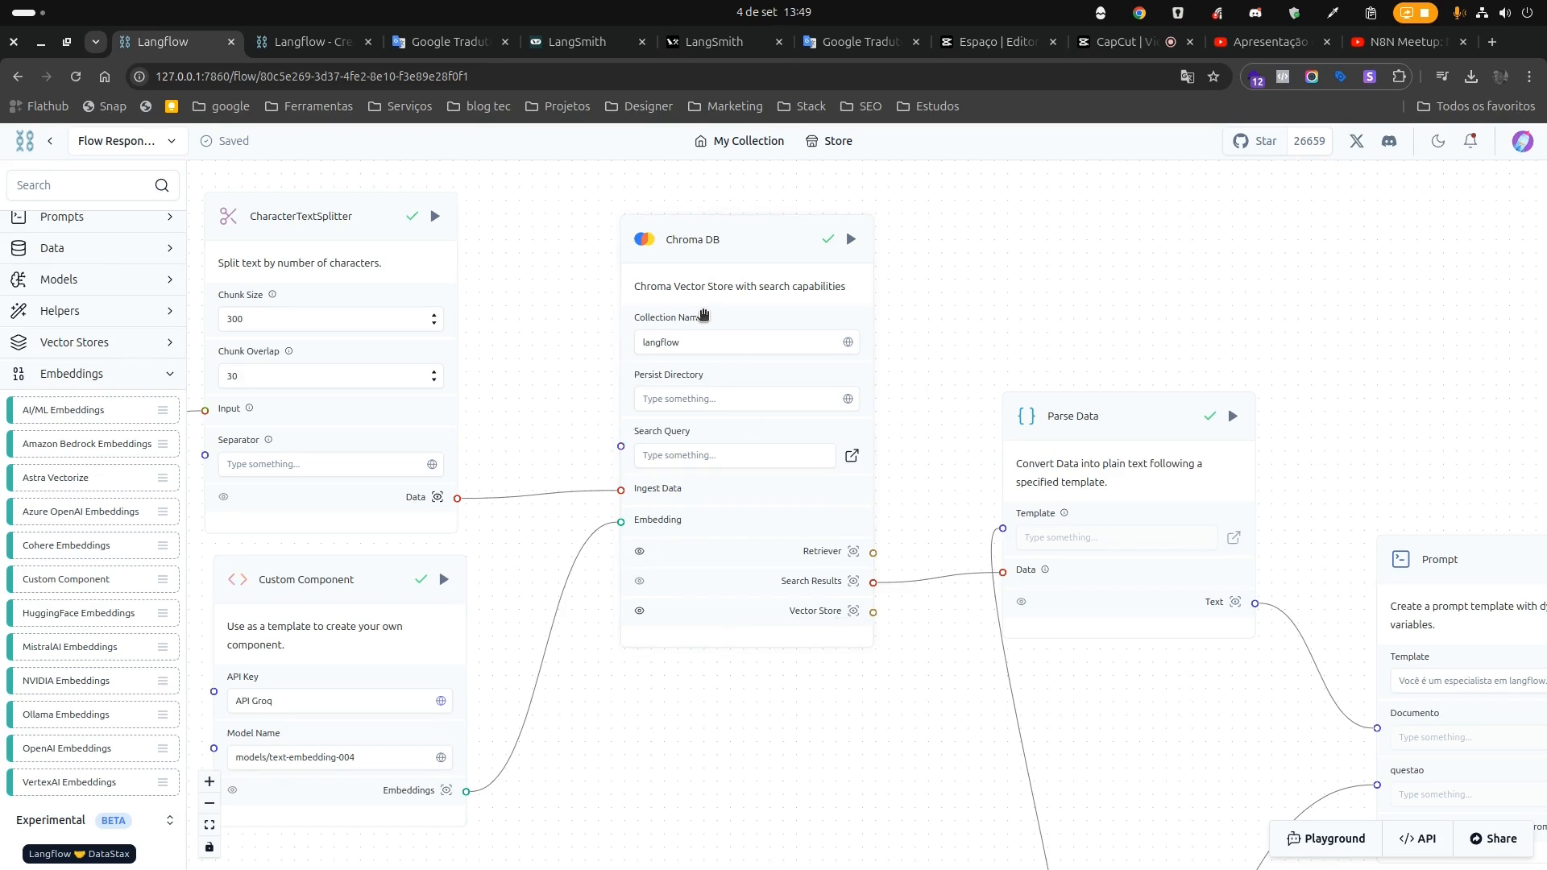
# List the library components compatible with Chroma DB's Vector Store output and move the File component higher on the canvas.
pyautogui.click(873, 611)
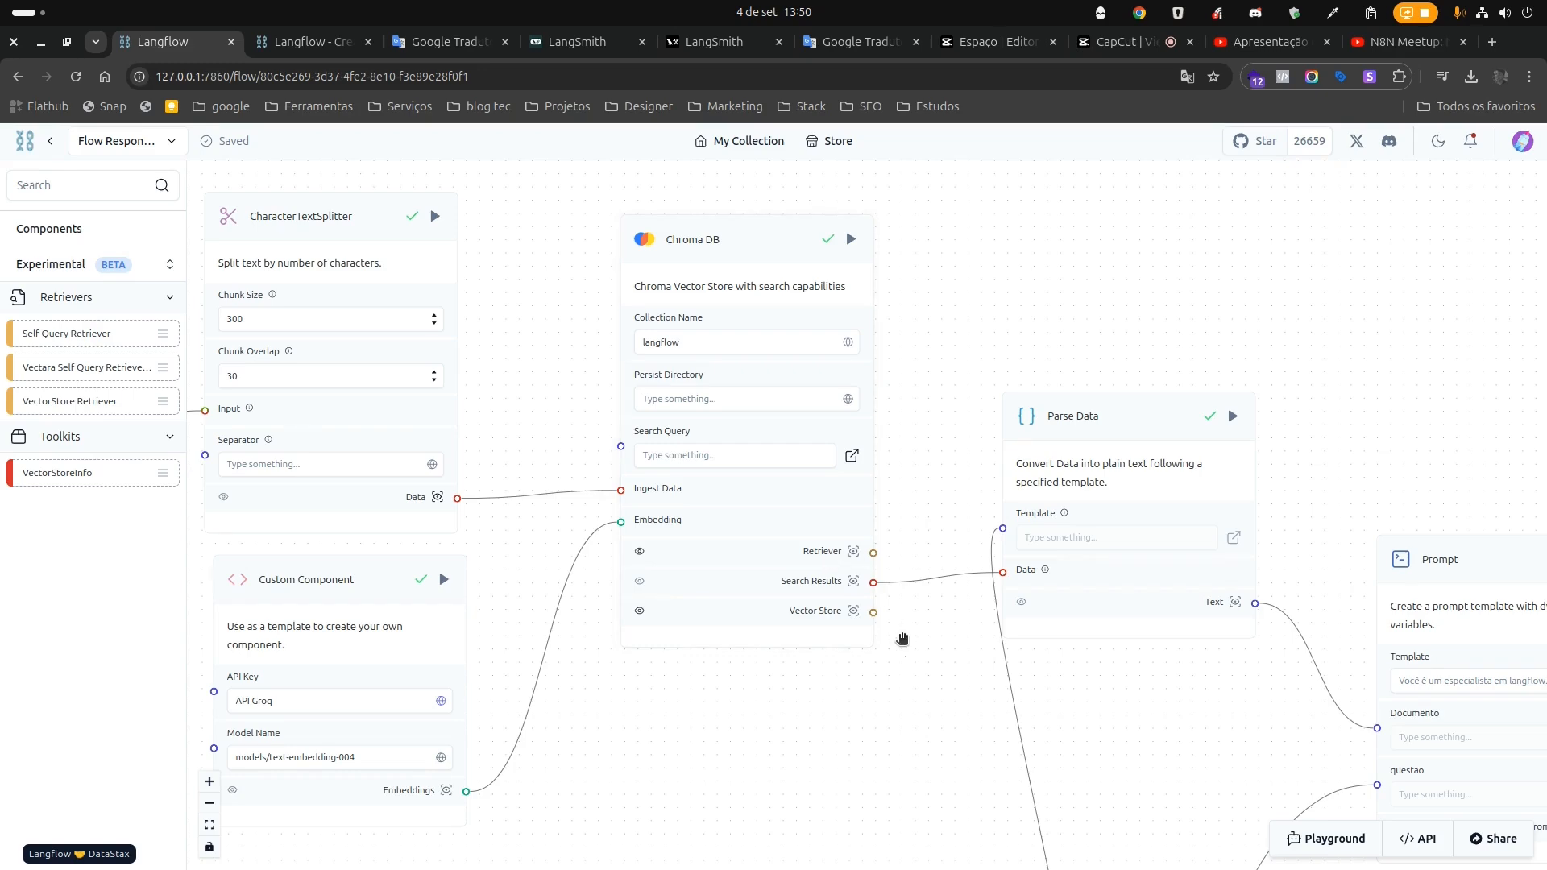
pyautogui.scroll(-2, 903, 639)
pyautogui.scroll(-1, 902, 639)
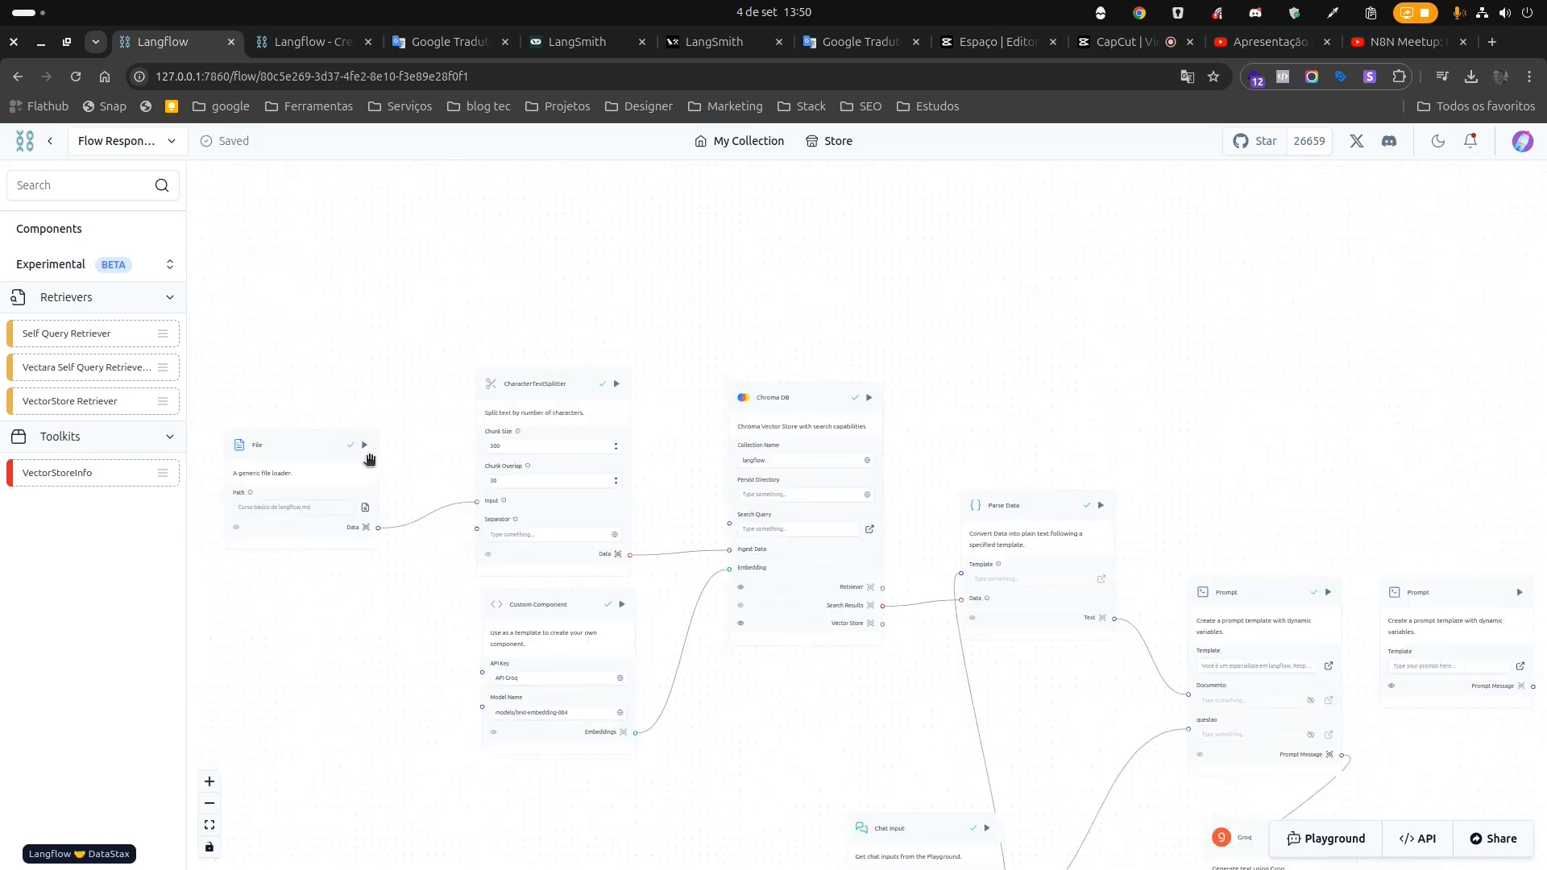
pyautogui.moveTo(247, 456); pyautogui.dragTo(242, 338)
pyautogui.scroll(3, 254, 342)
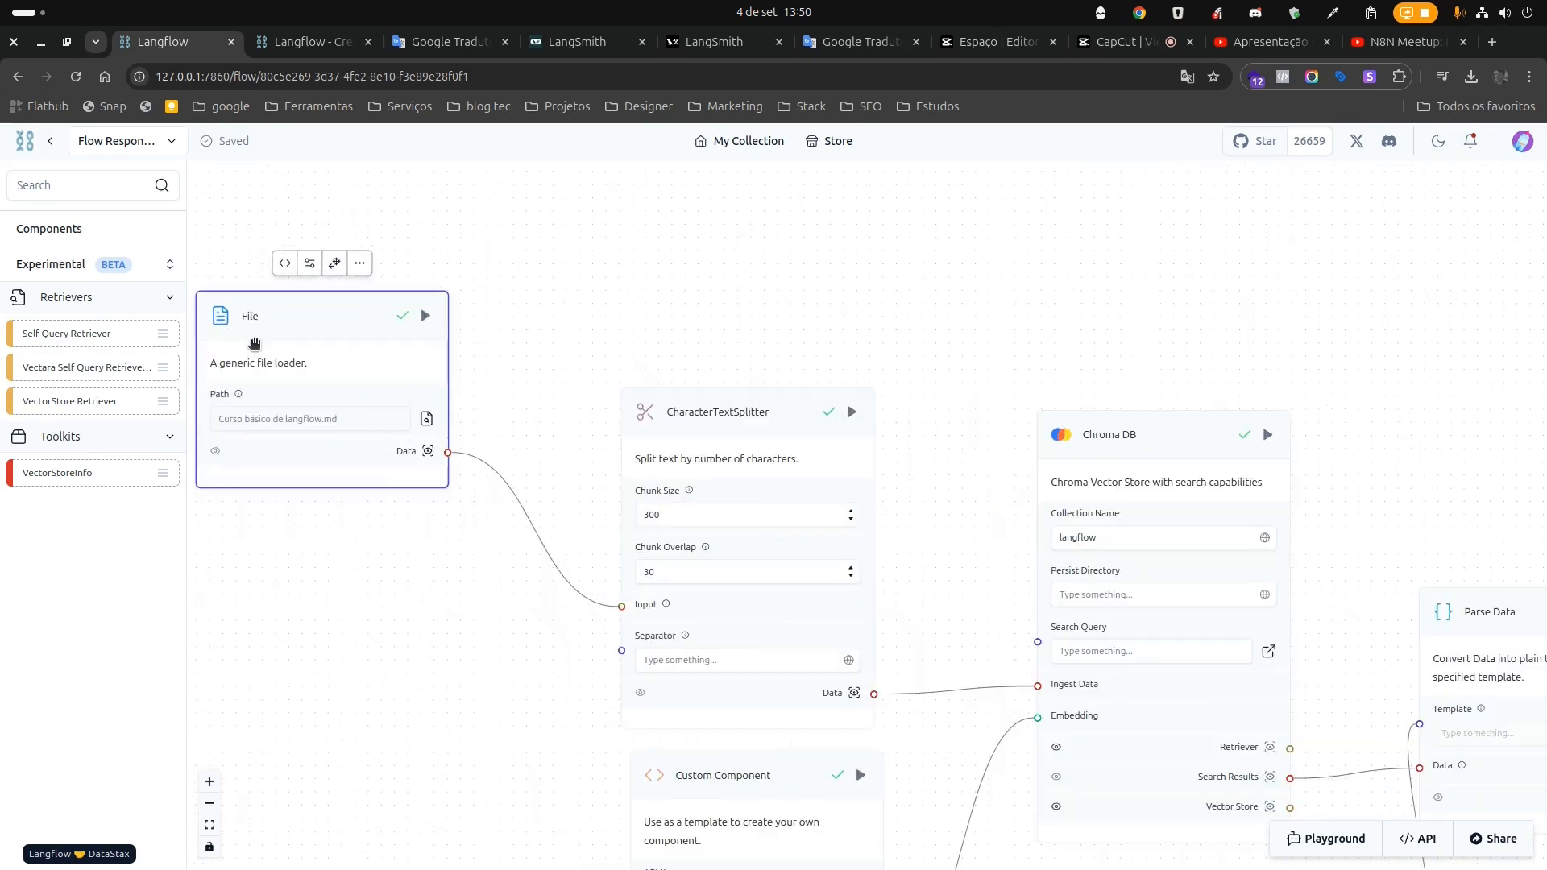
# Move CharacterTextSplitter, Chroma DB and Custom Component higher to line up with the File component.
pyautogui.moveTo(741, 440); pyautogui.dragTo(724, 318)
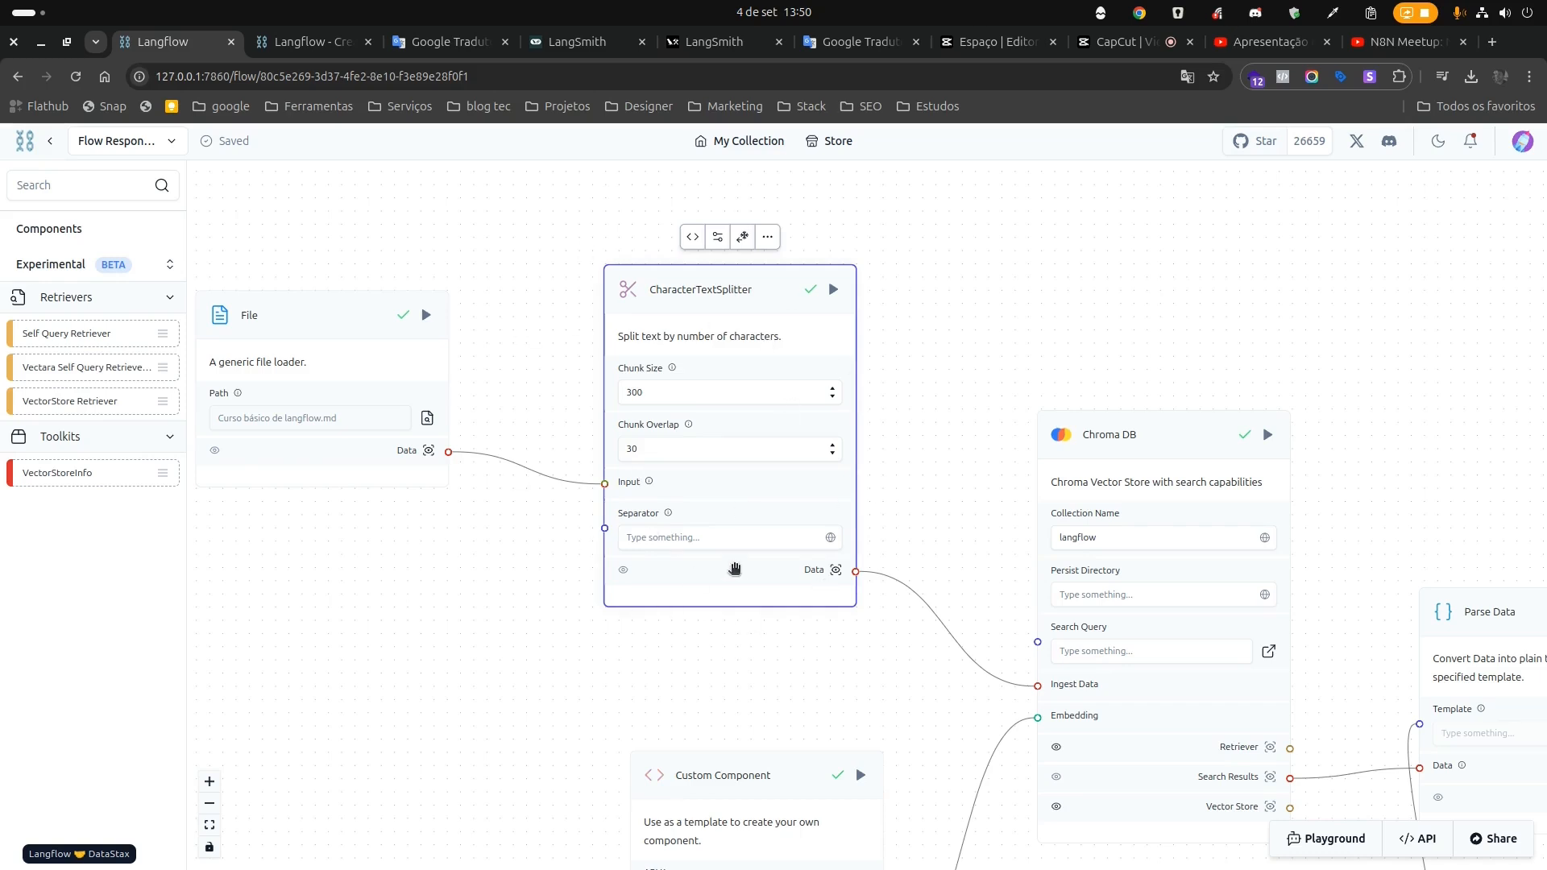
pyautogui.moveTo(1153, 456); pyautogui.dragTo(1173, 289)
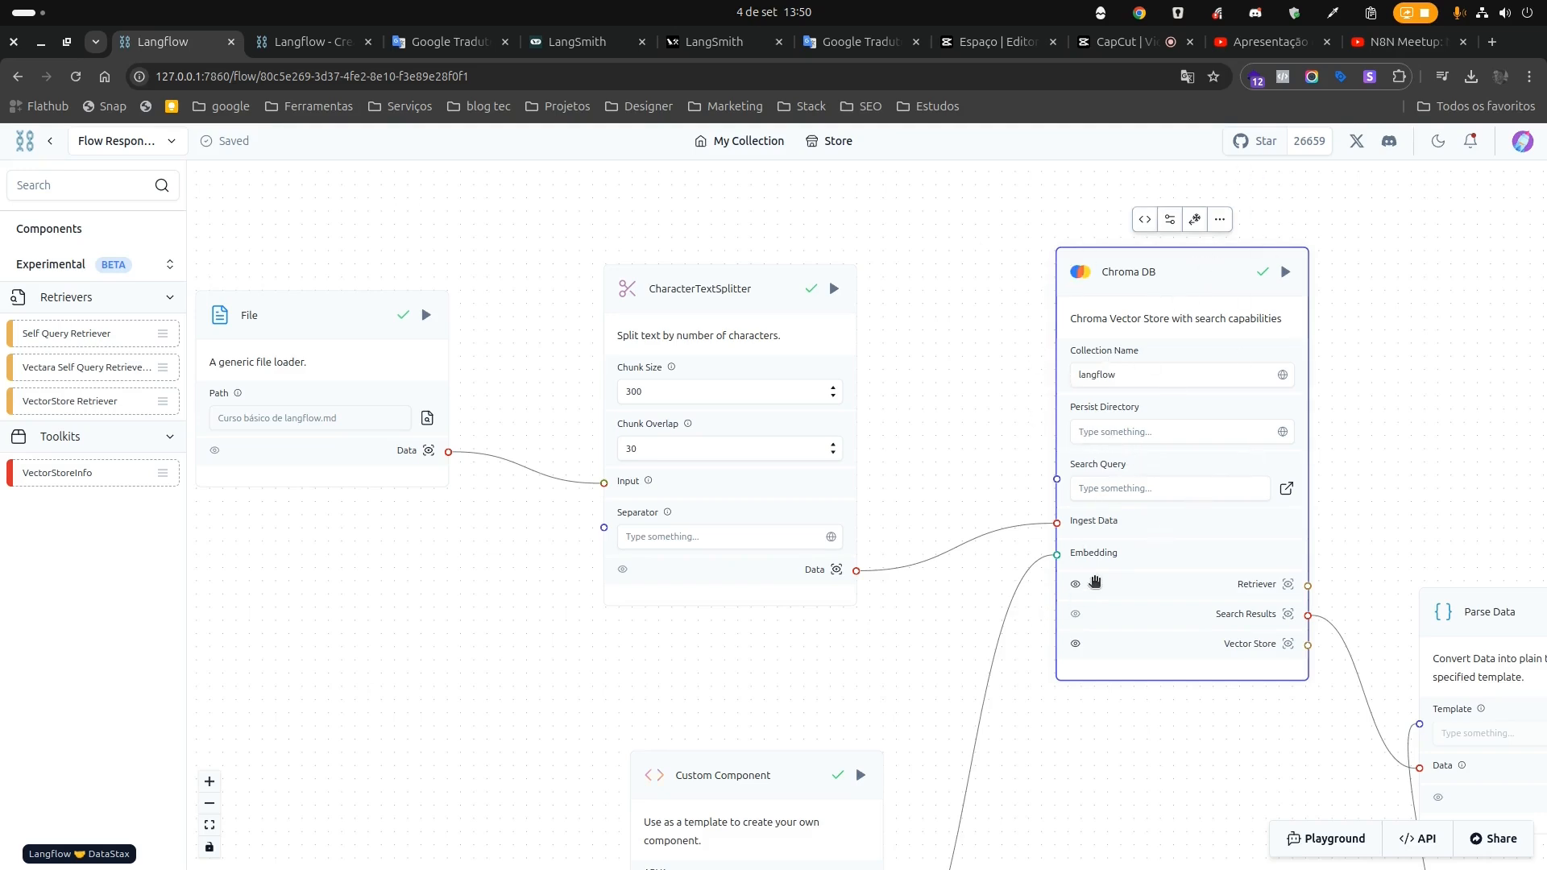
pyautogui.moveTo(733, 781); pyautogui.dragTo(718, 647)
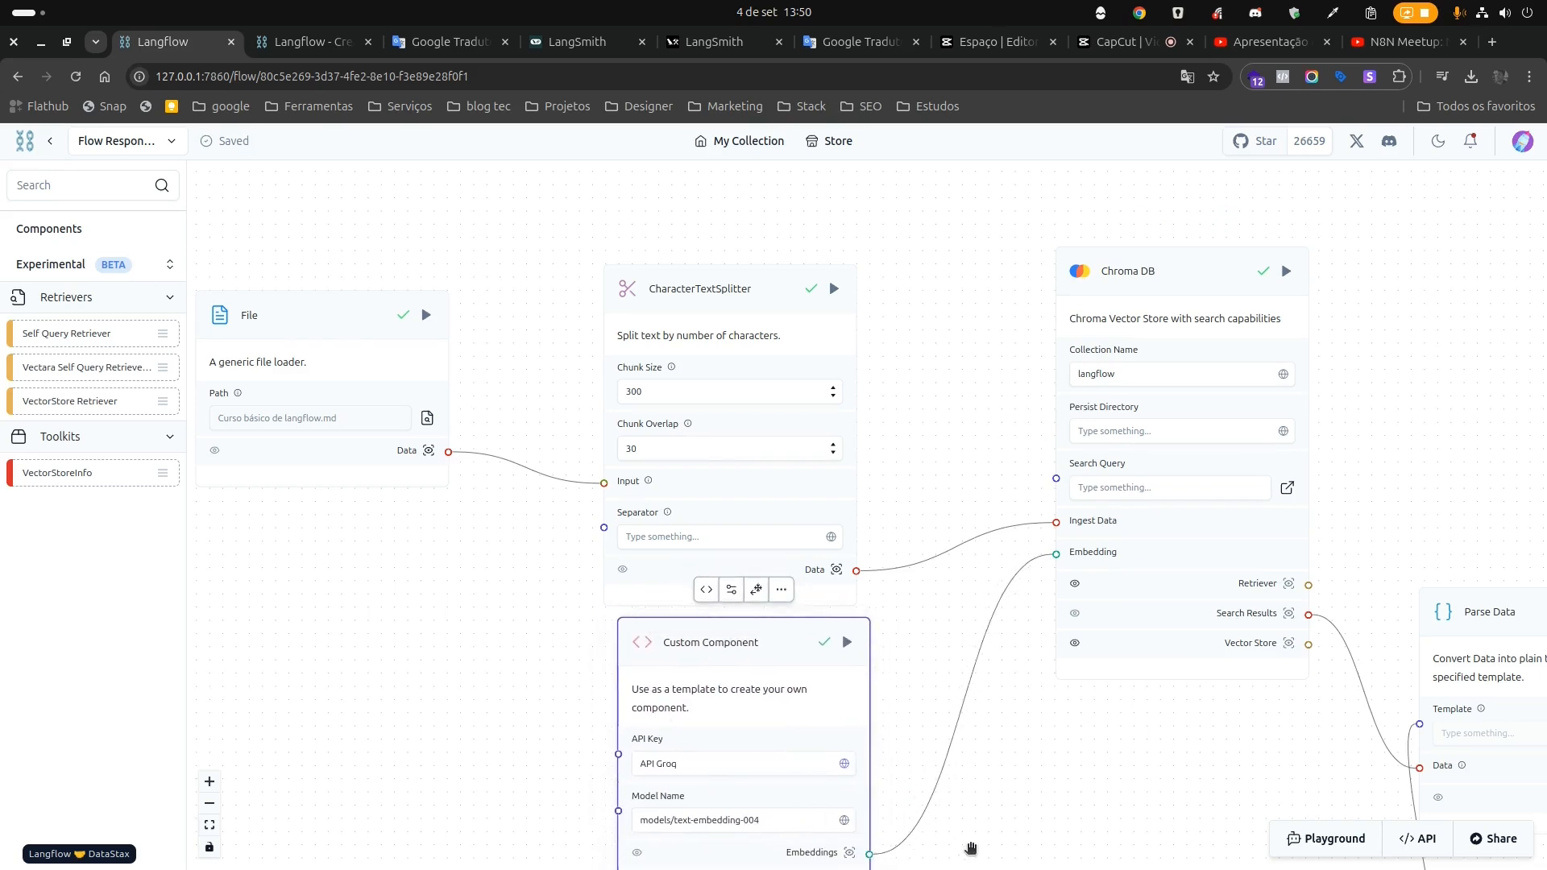
# Move the Chat Input component to below Custom Component.
pyautogui.moveTo(960, 818); pyautogui.dragTo(753, 698)
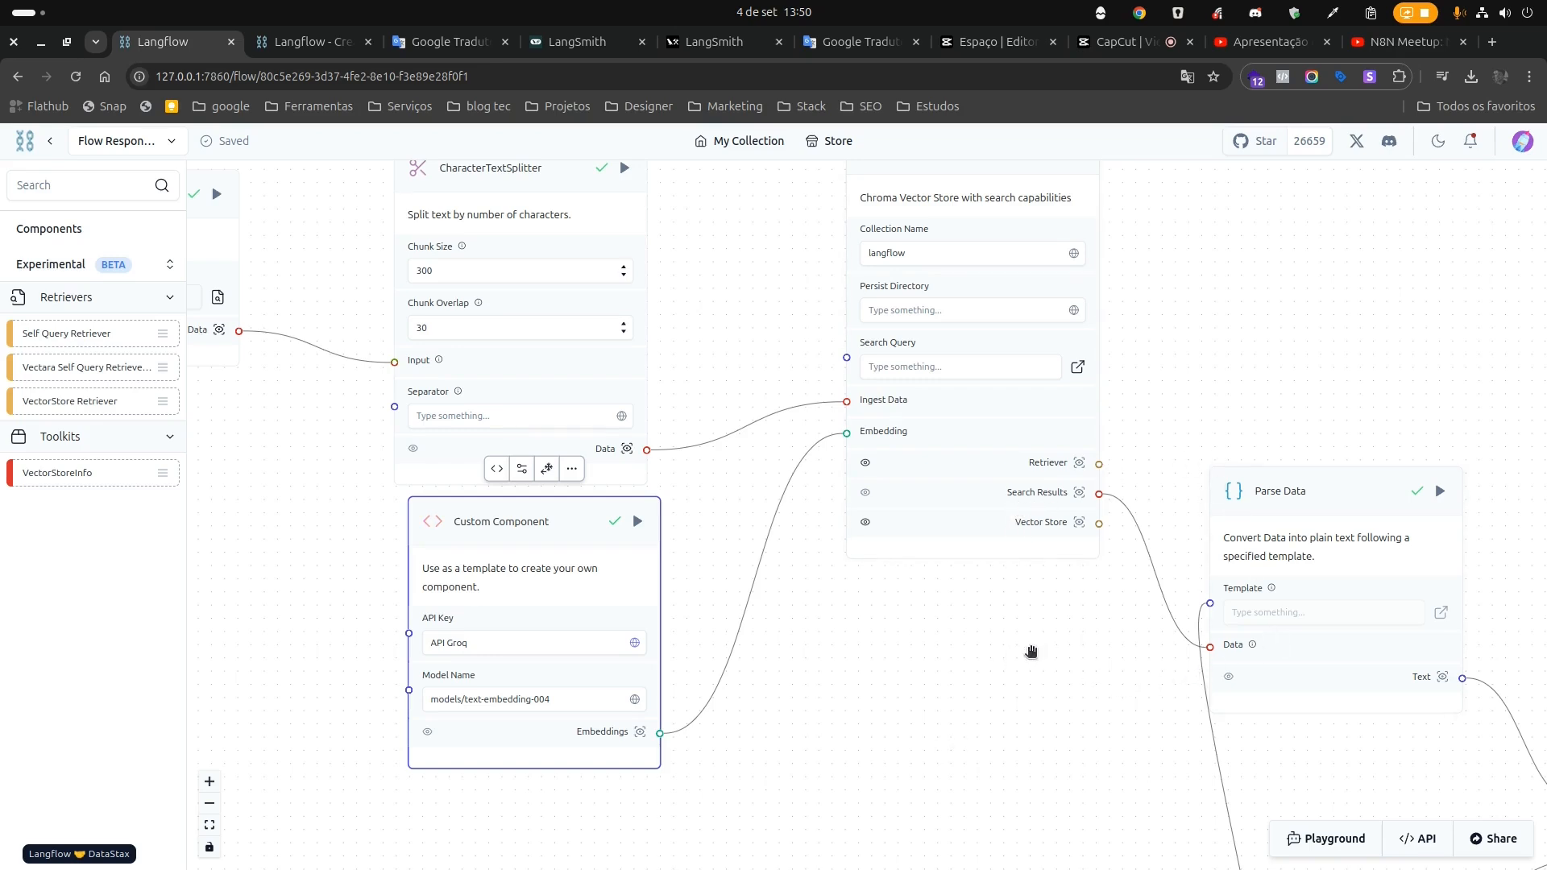
pyautogui.scroll(-6, 988, 445)
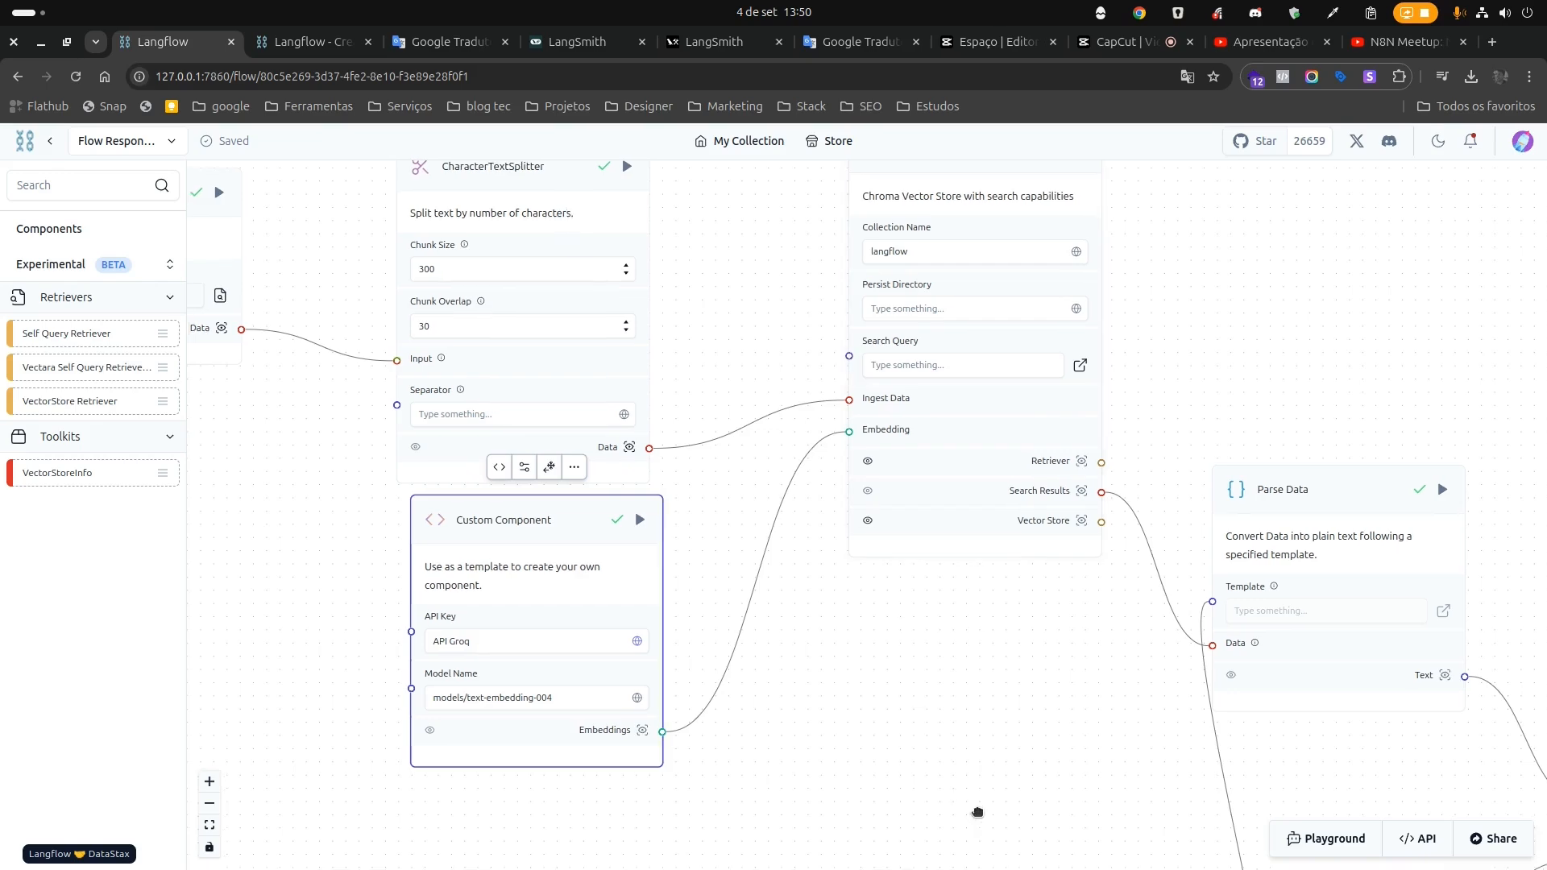
pyautogui.moveTo(1158, 531); pyautogui.dragTo(516, 439)
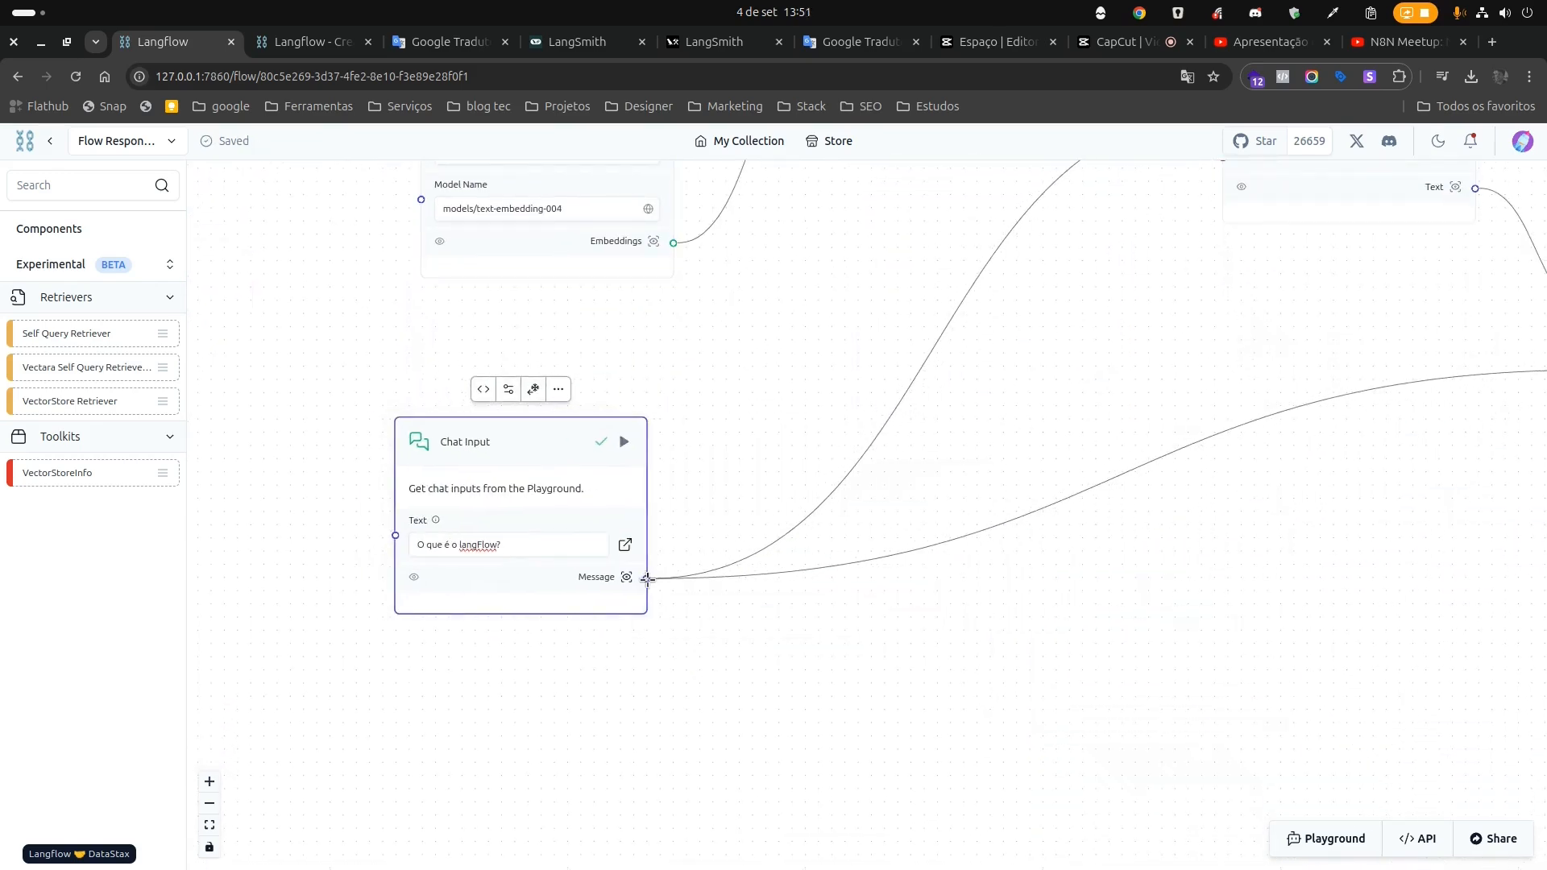
# Connect Chat Input's Message output to Chroma DB's Search Query input.
pyautogui.moveTo(645, 578); pyautogui.dragTo(780, 267)
pyautogui.scroll(3, 787, 419)
pyautogui.scroll(-3, 786, 343)
pyautogui.scroll(-1, 781, 274)
pyautogui.moveTo(778, 262); pyautogui.dragTo(783, 495)
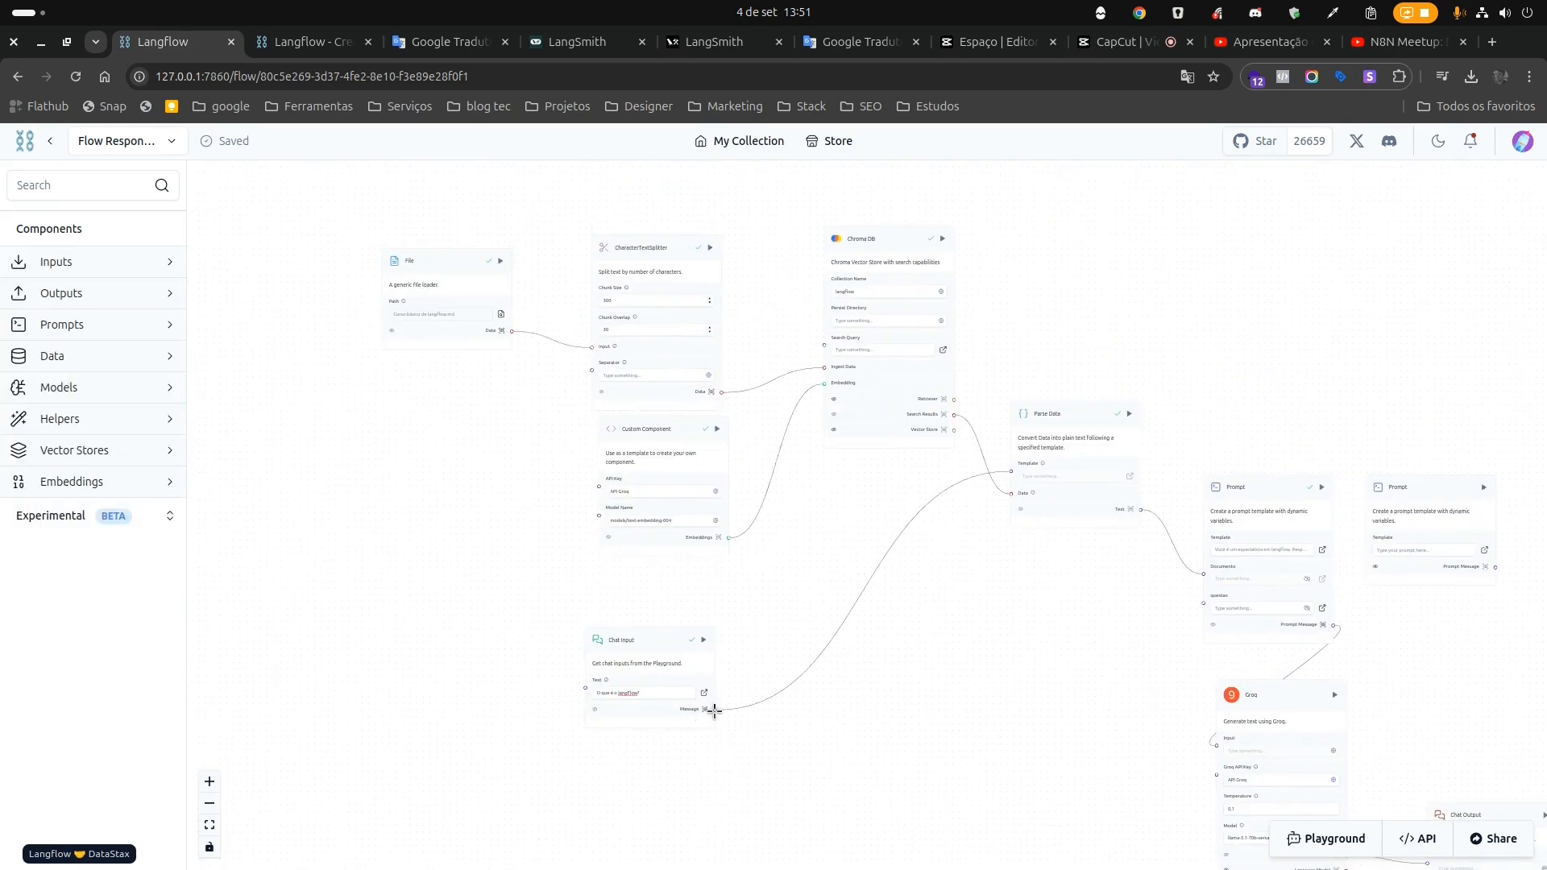
pyautogui.moveTo(715, 710); pyautogui.dragTo(824, 346)
pyautogui.click(652, 698)
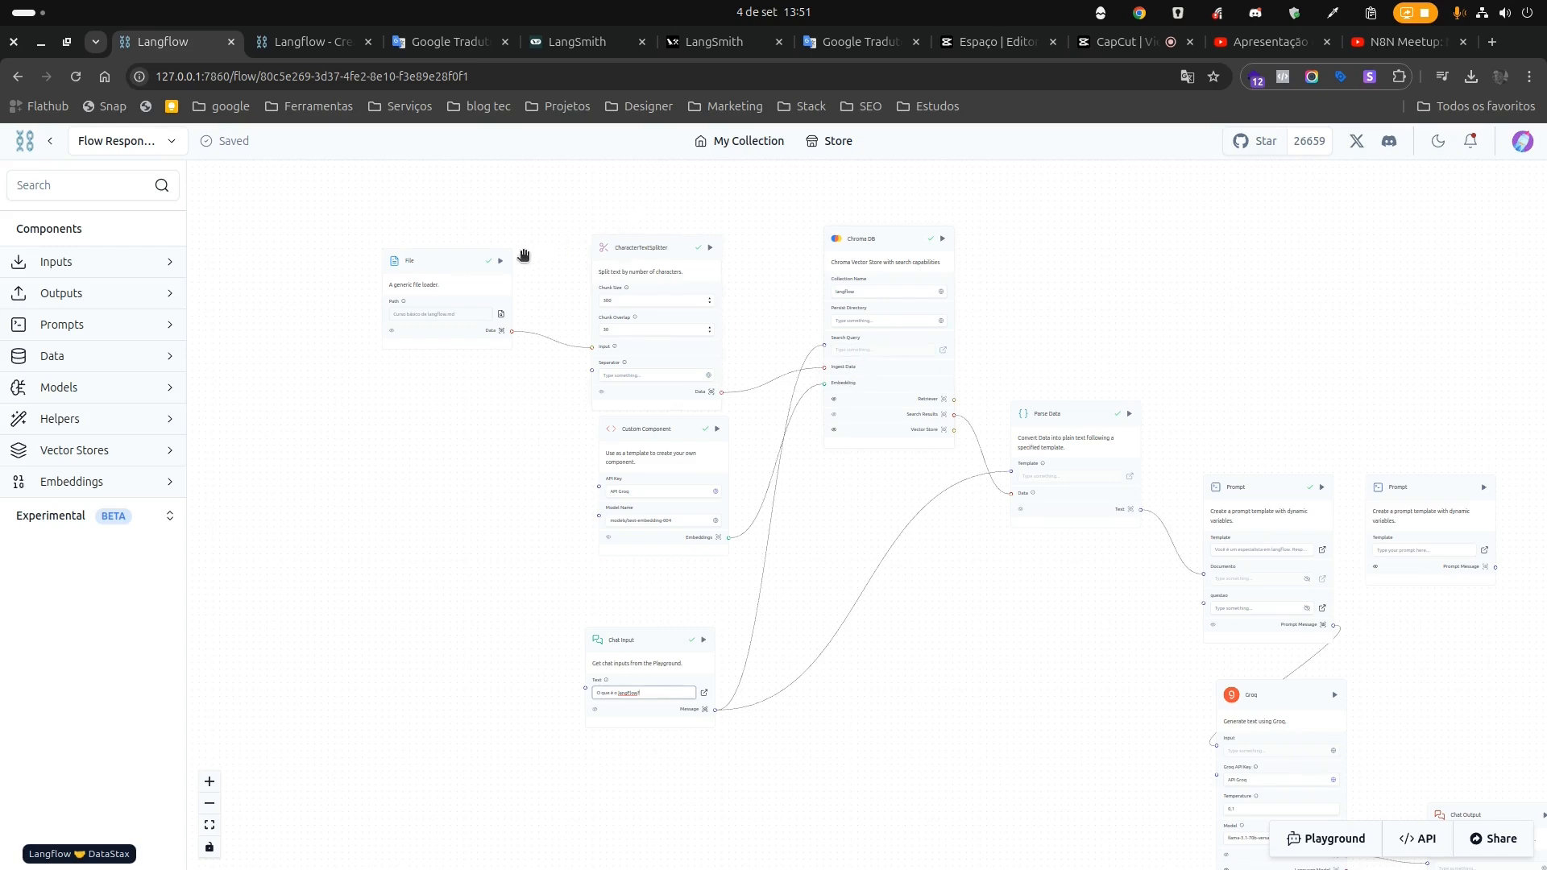
# Run the Chroma DB component and check its build result.
pyautogui.click(942, 240)
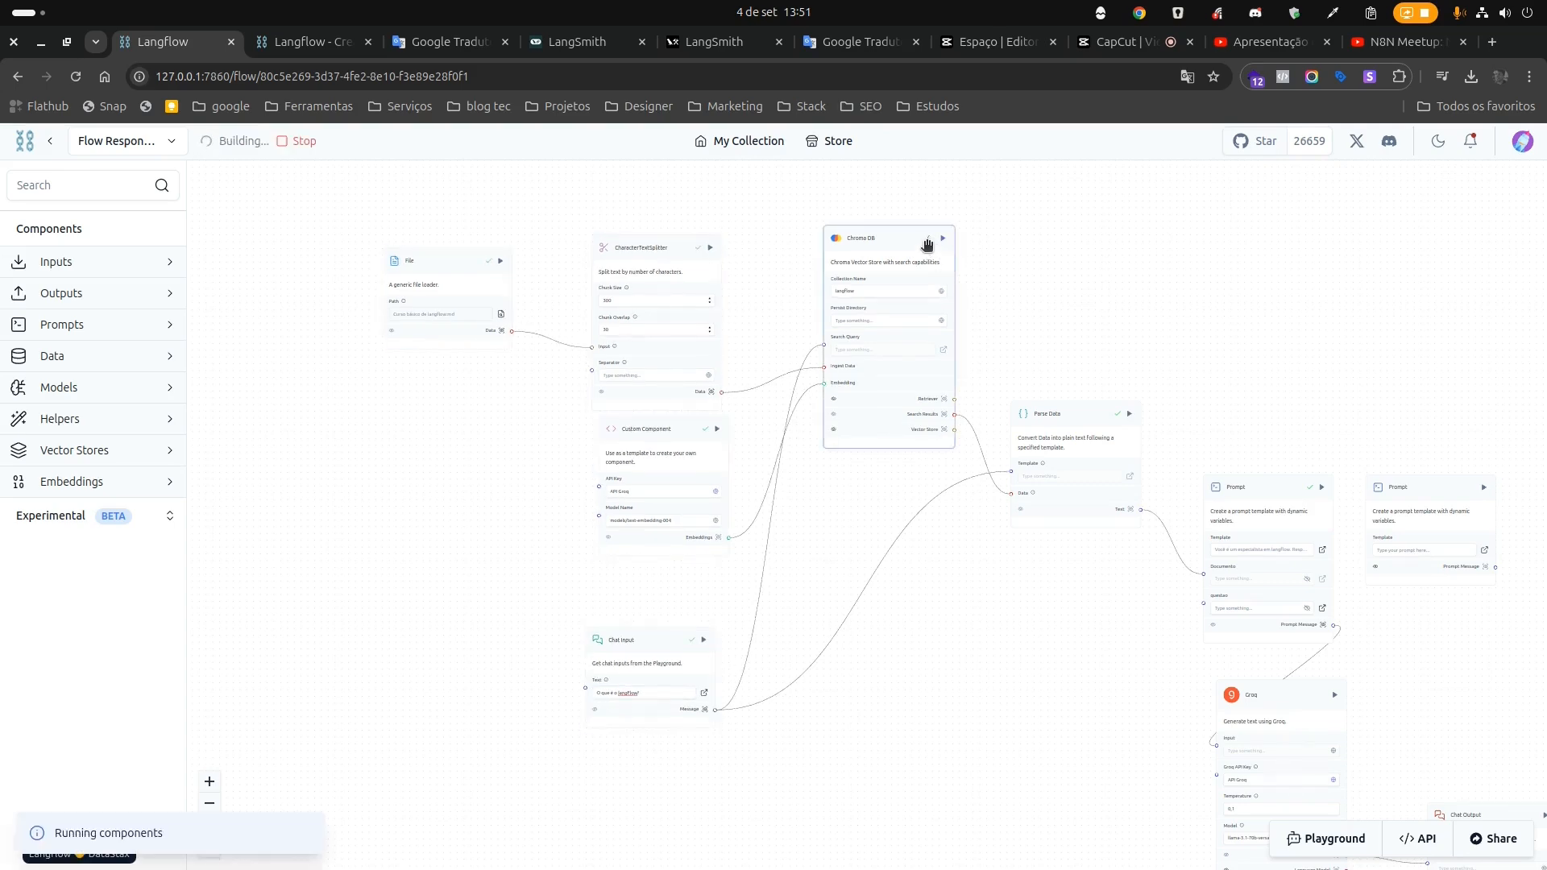
pyautogui.scroll(5, 928, 244)
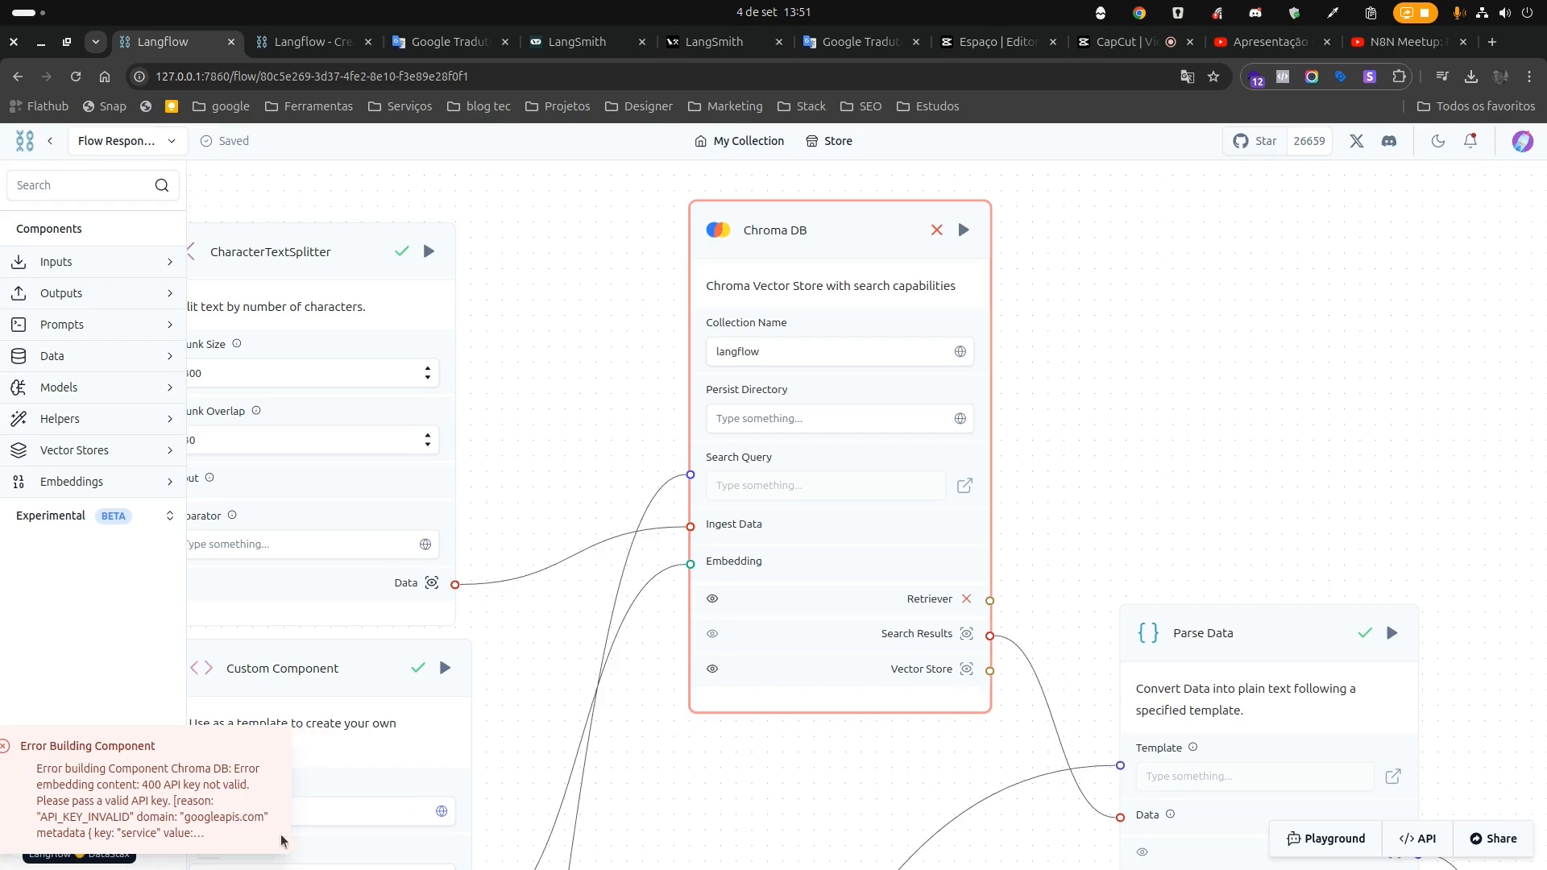
pyautogui.moveTo(751, 750); pyautogui.dragTo(788, 680)
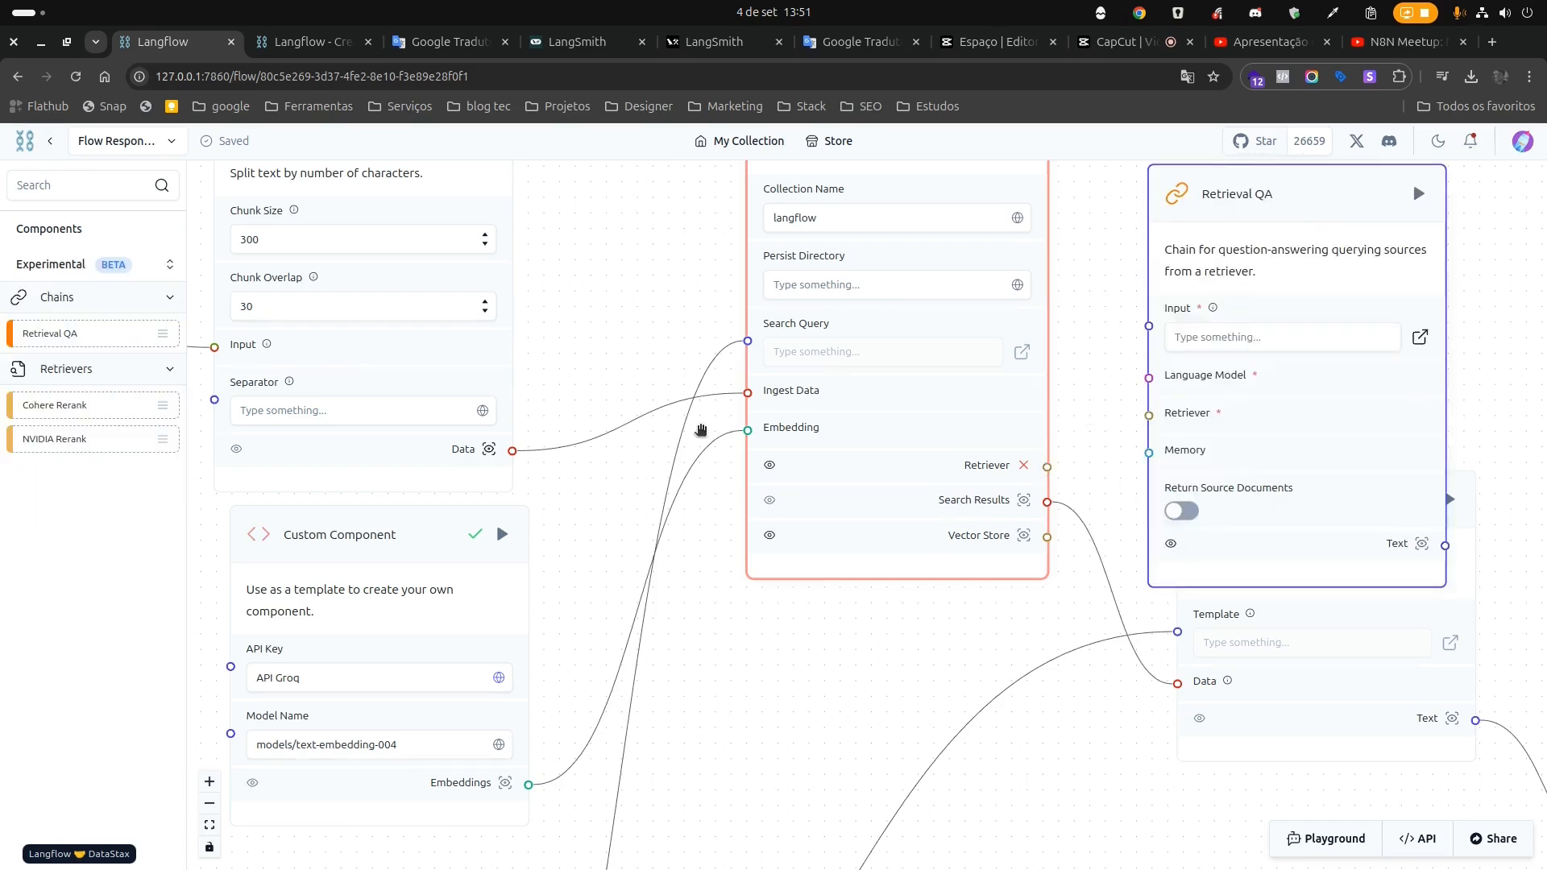
# Delete the stray Retrieval QA component and the connection into Chroma DB's Search Query input.
pyautogui.rightClick(1366, 185)
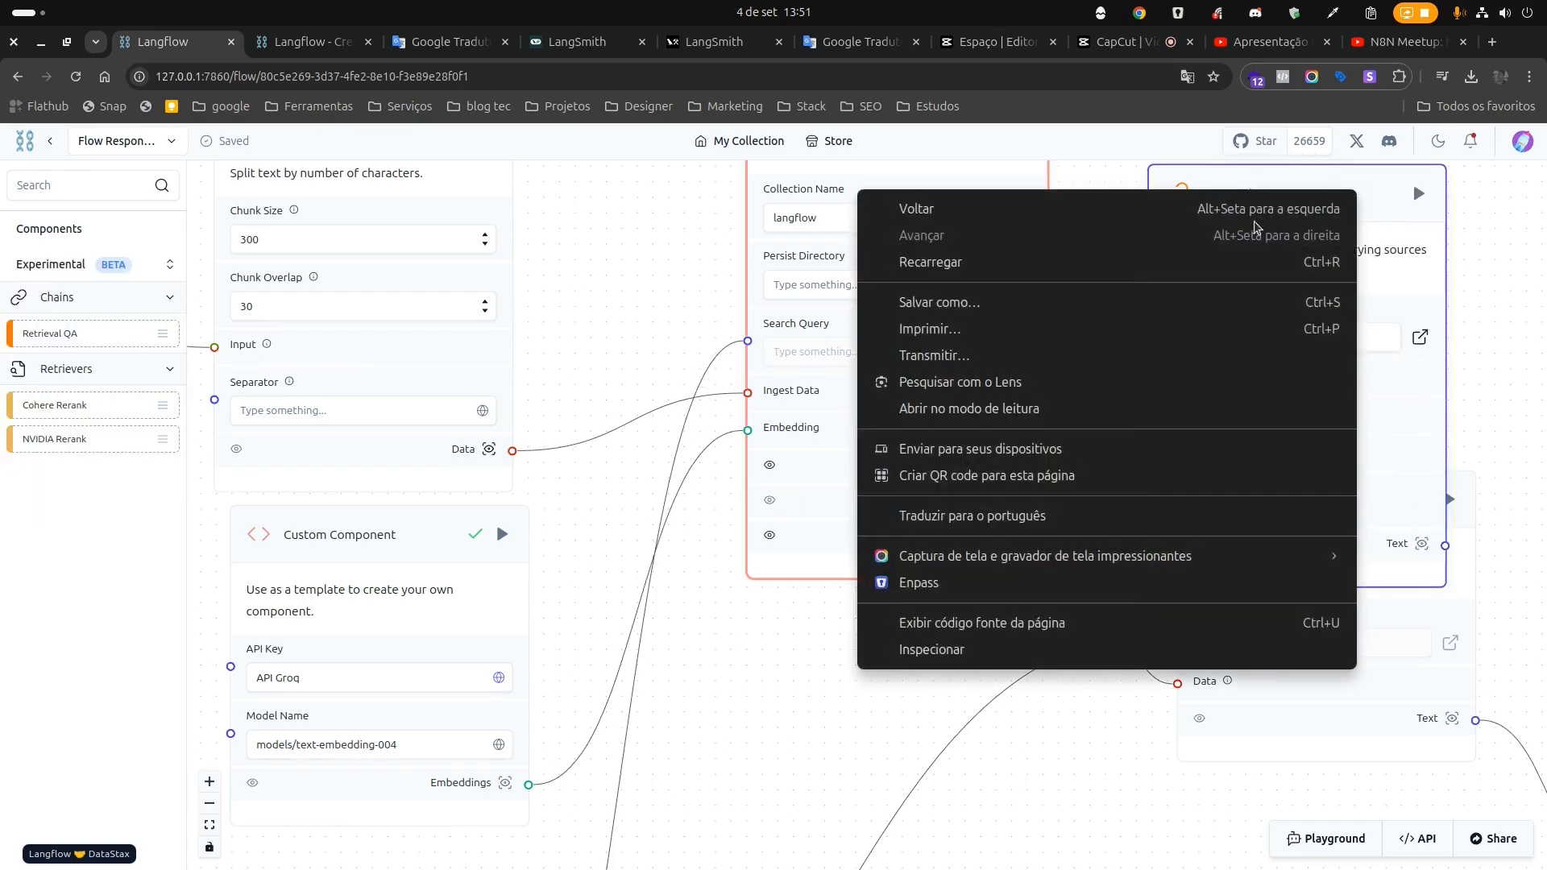
pyautogui.click(1188, 172)
pyautogui.press('Delete')
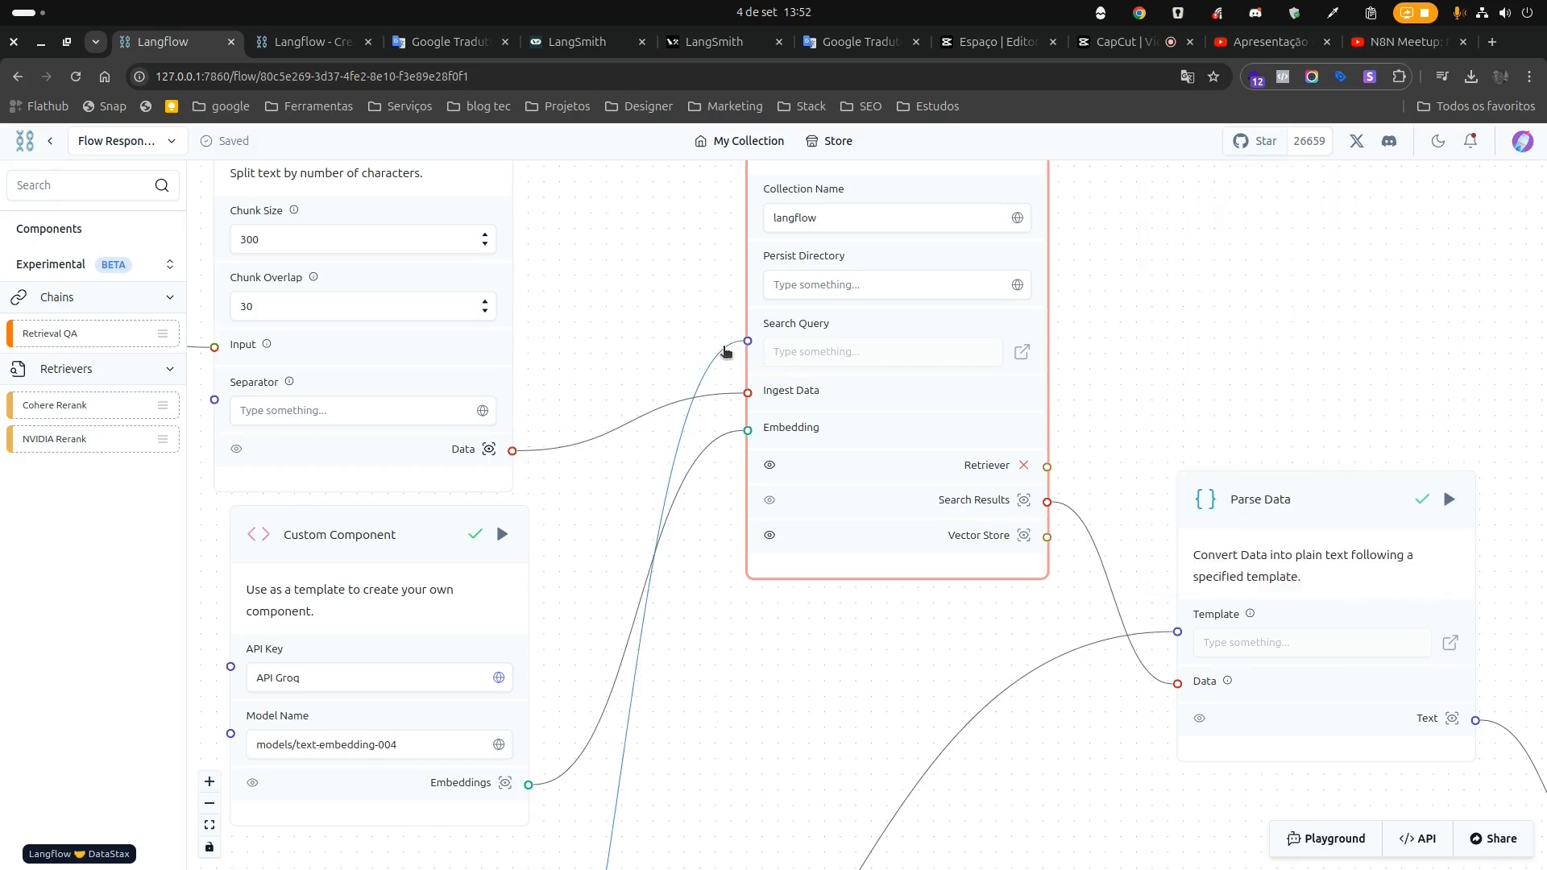
pyautogui.press('Delete')
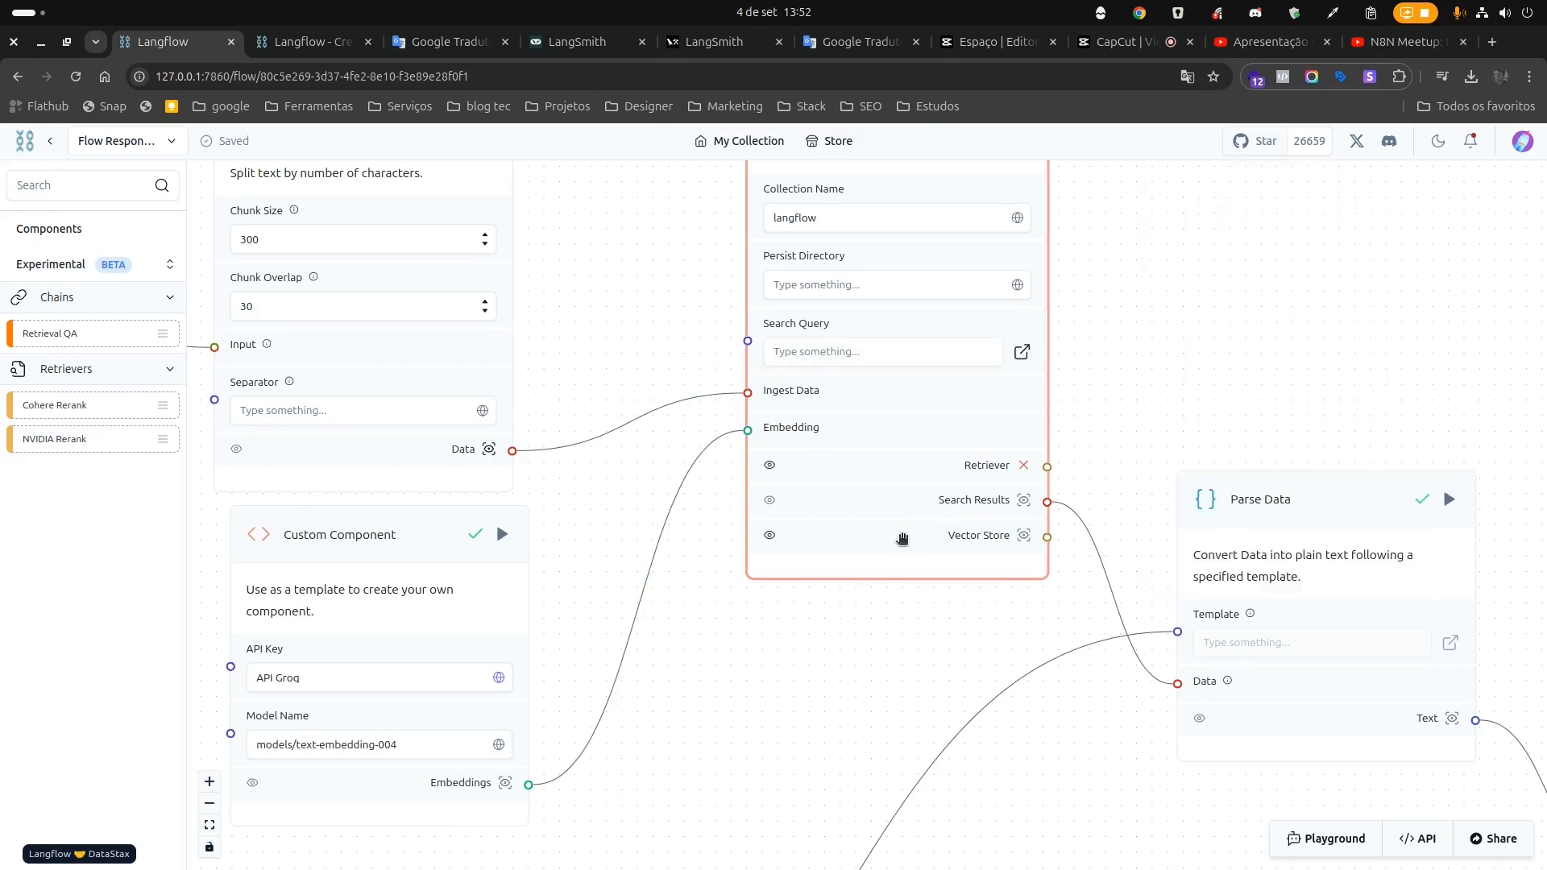
# Run the Parse Data component to build it together with the components feeding it.
pyautogui.click(1449, 500)
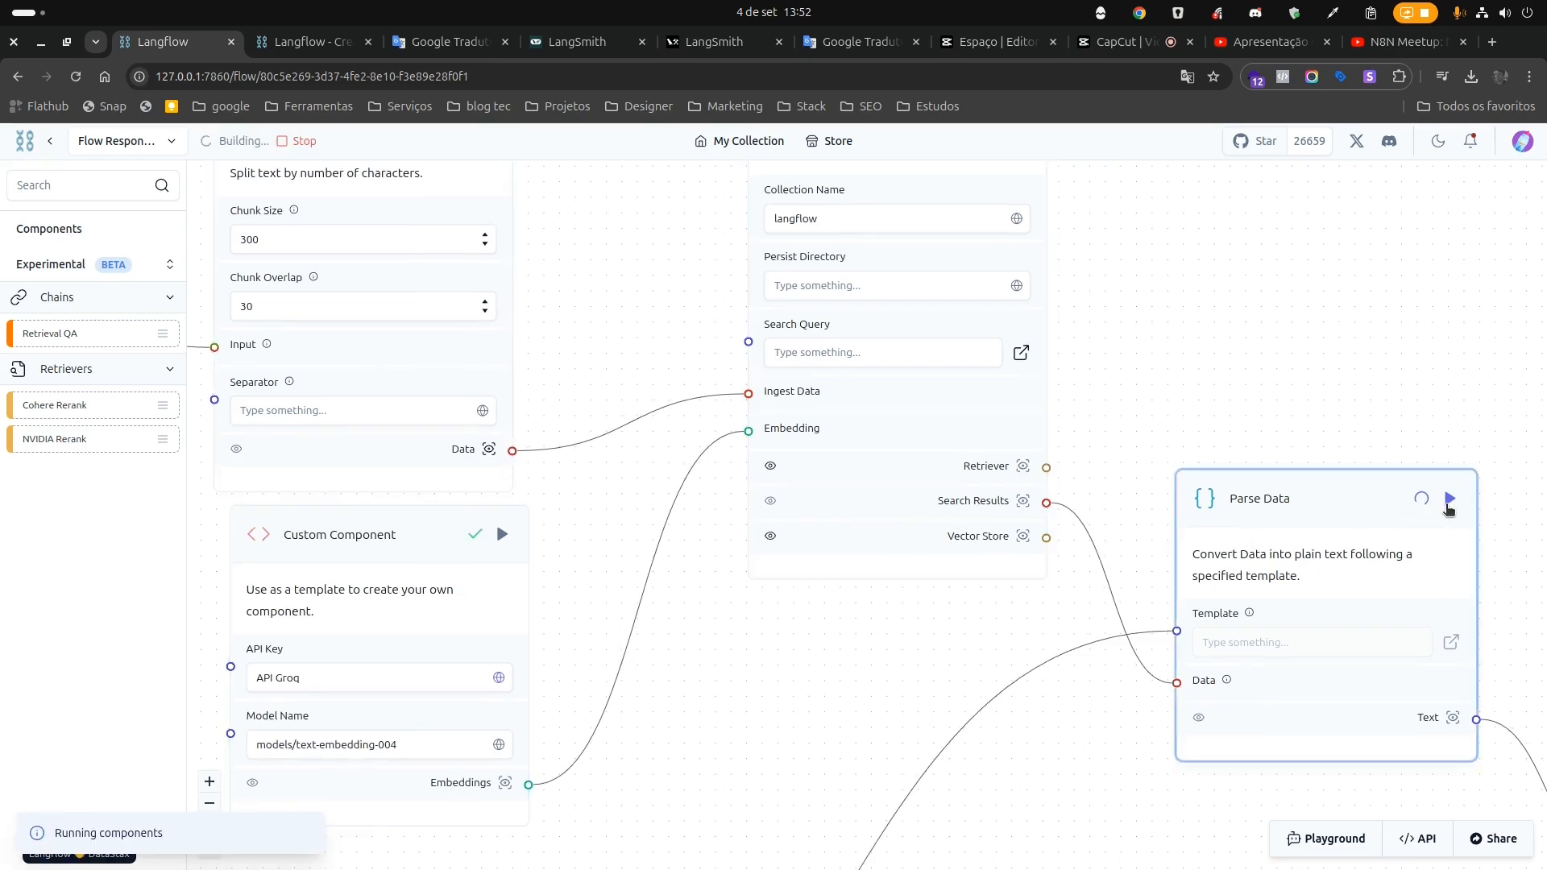
pyautogui.moveTo(1053, 351); pyautogui.dragTo(1049, 515)
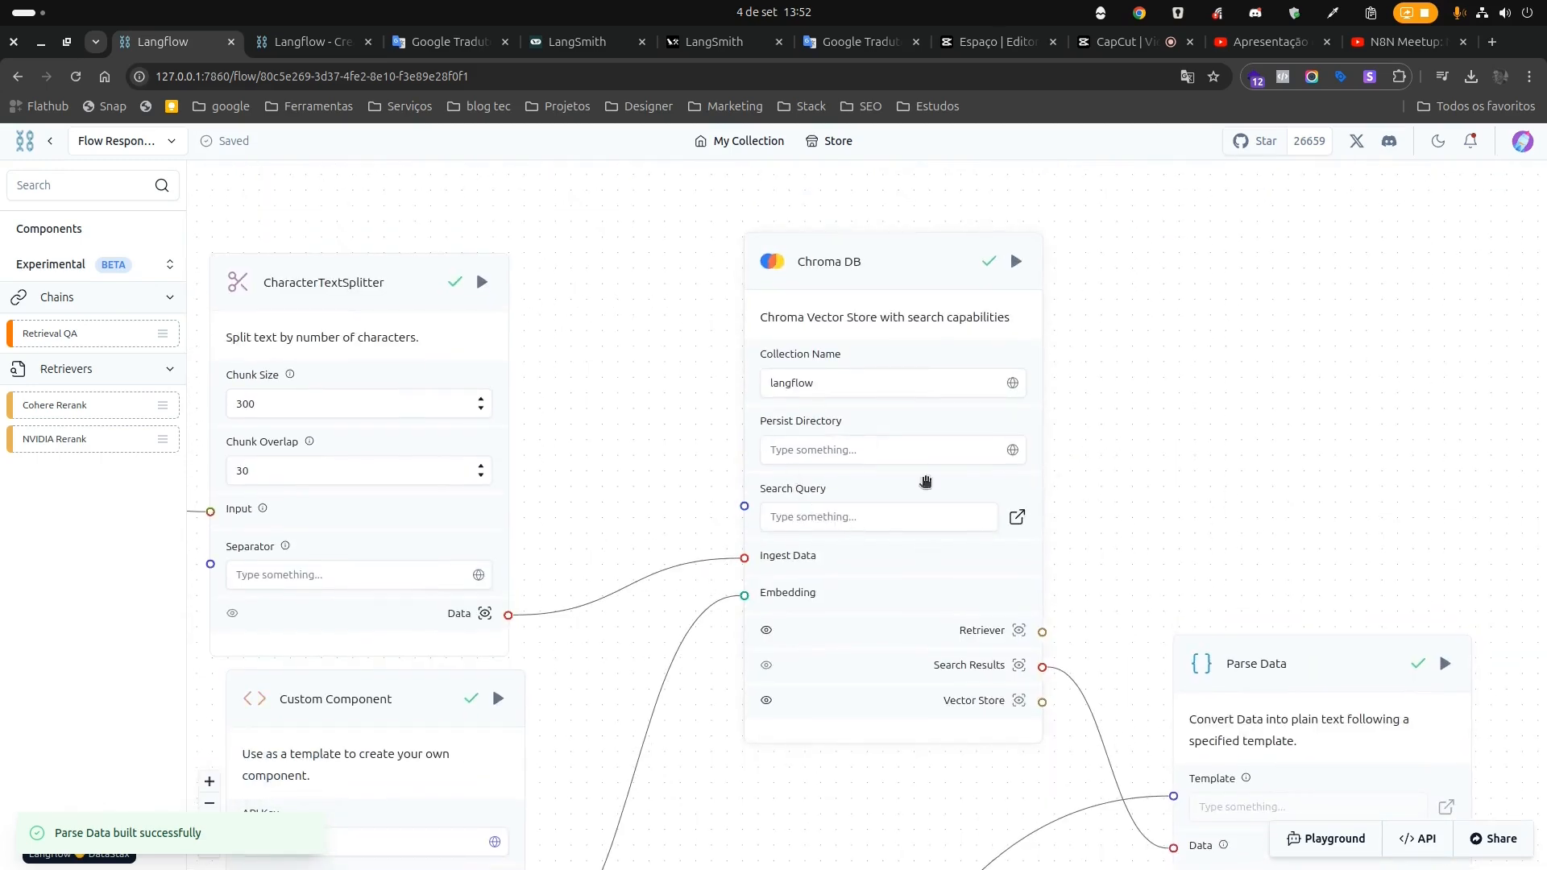
pyautogui.moveTo(1265, 532); pyautogui.dragTo(1138, 300)
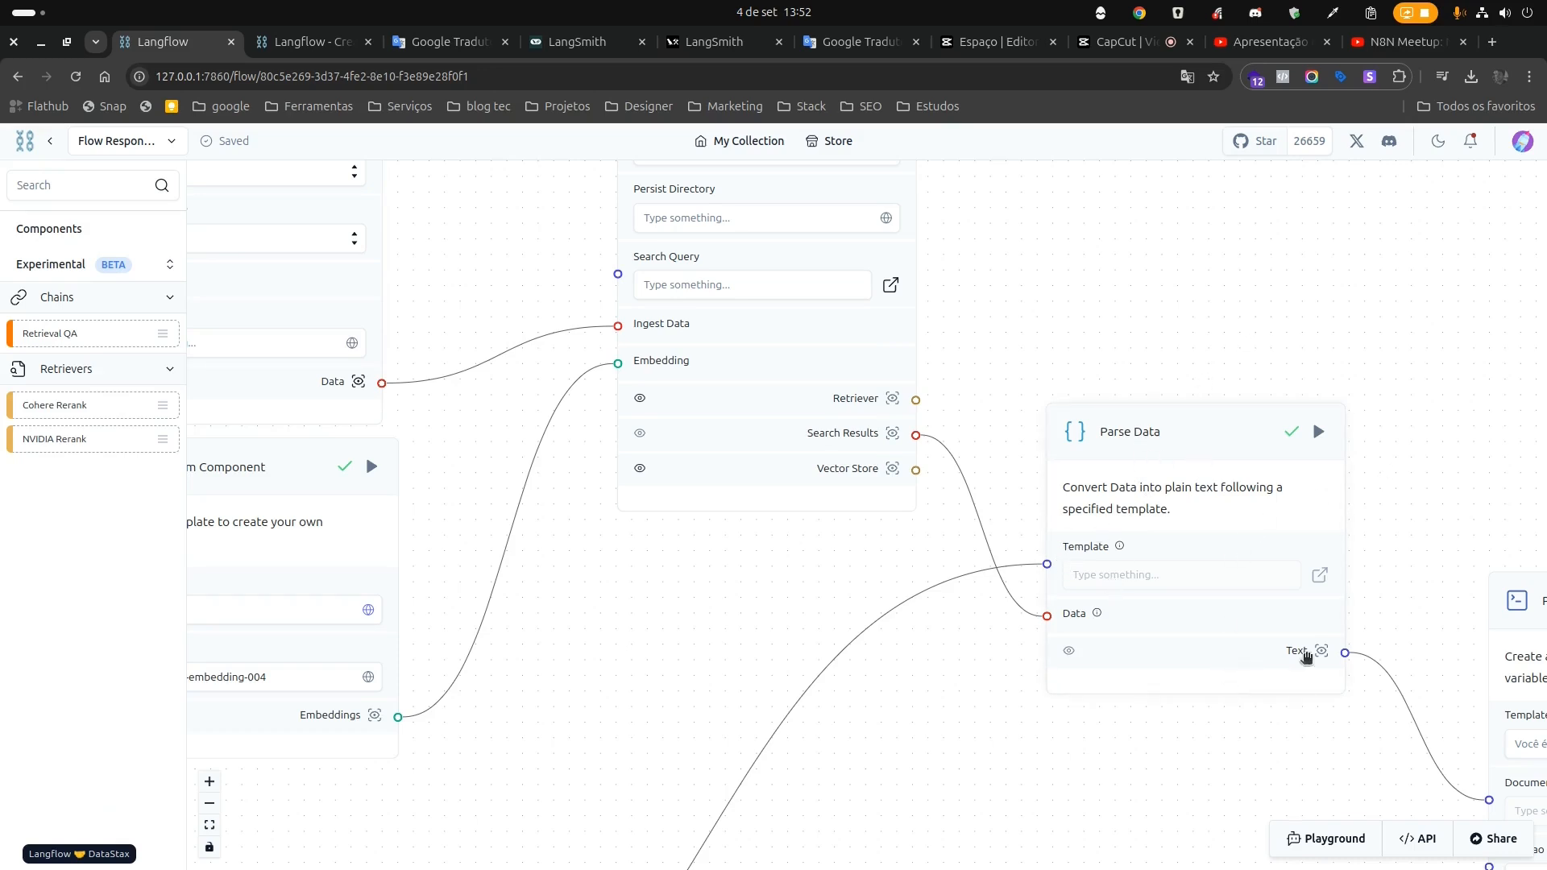
# Run the Prompt component that holds the langflow template and inspect its Prompt Message output.
pyautogui.moveTo(1412, 568); pyautogui.dragTo(1054, 425)
pyautogui.click(1402, 463)
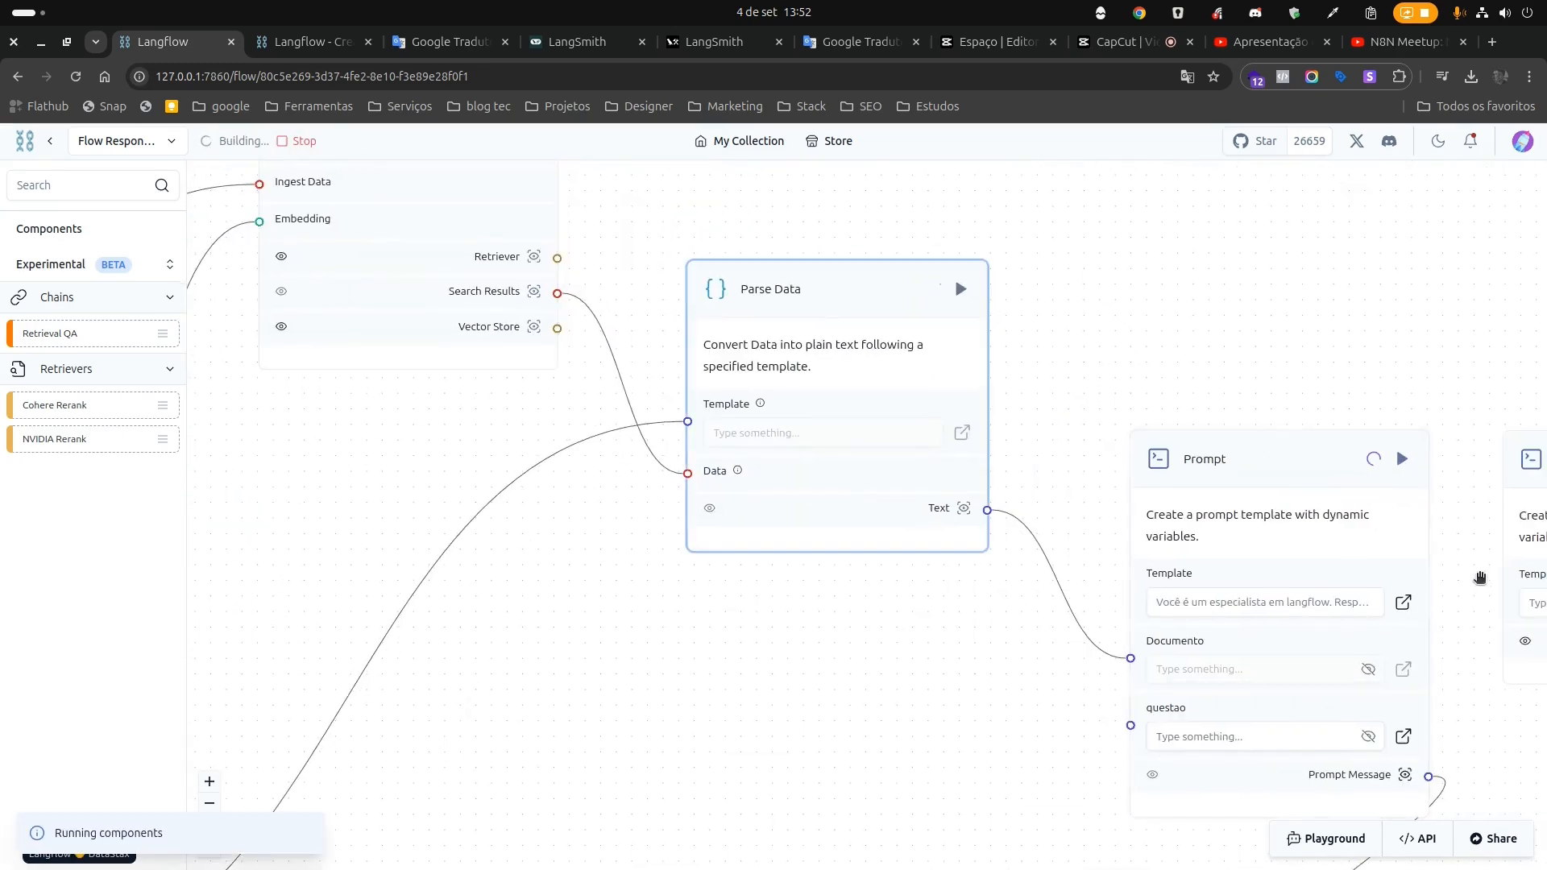
pyautogui.moveTo(1462, 744); pyautogui.dragTo(1302, 471)
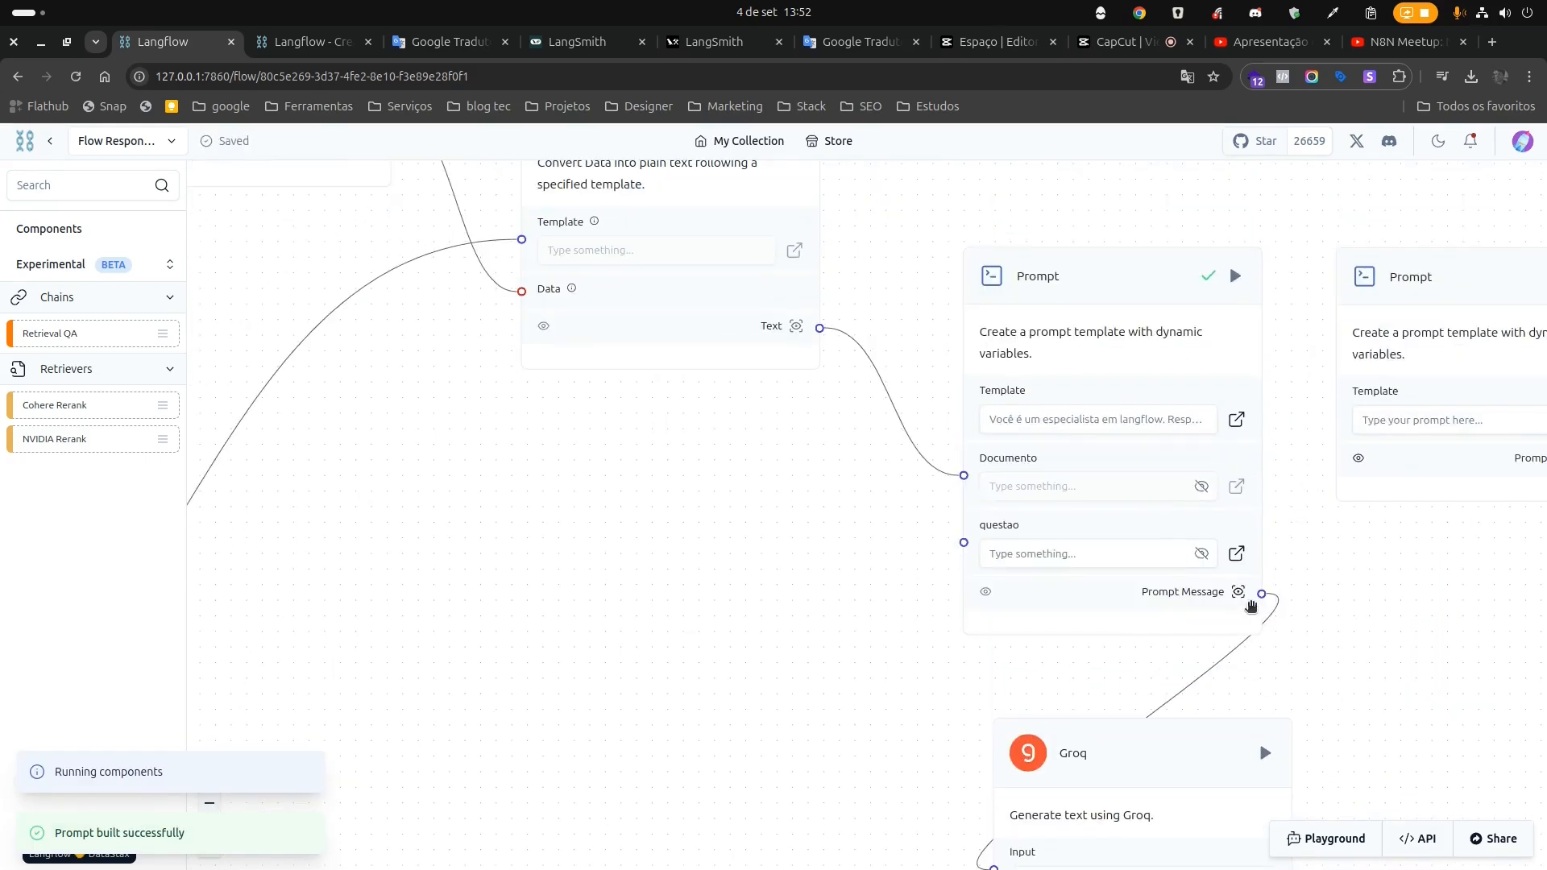
pyautogui.click(1243, 595)
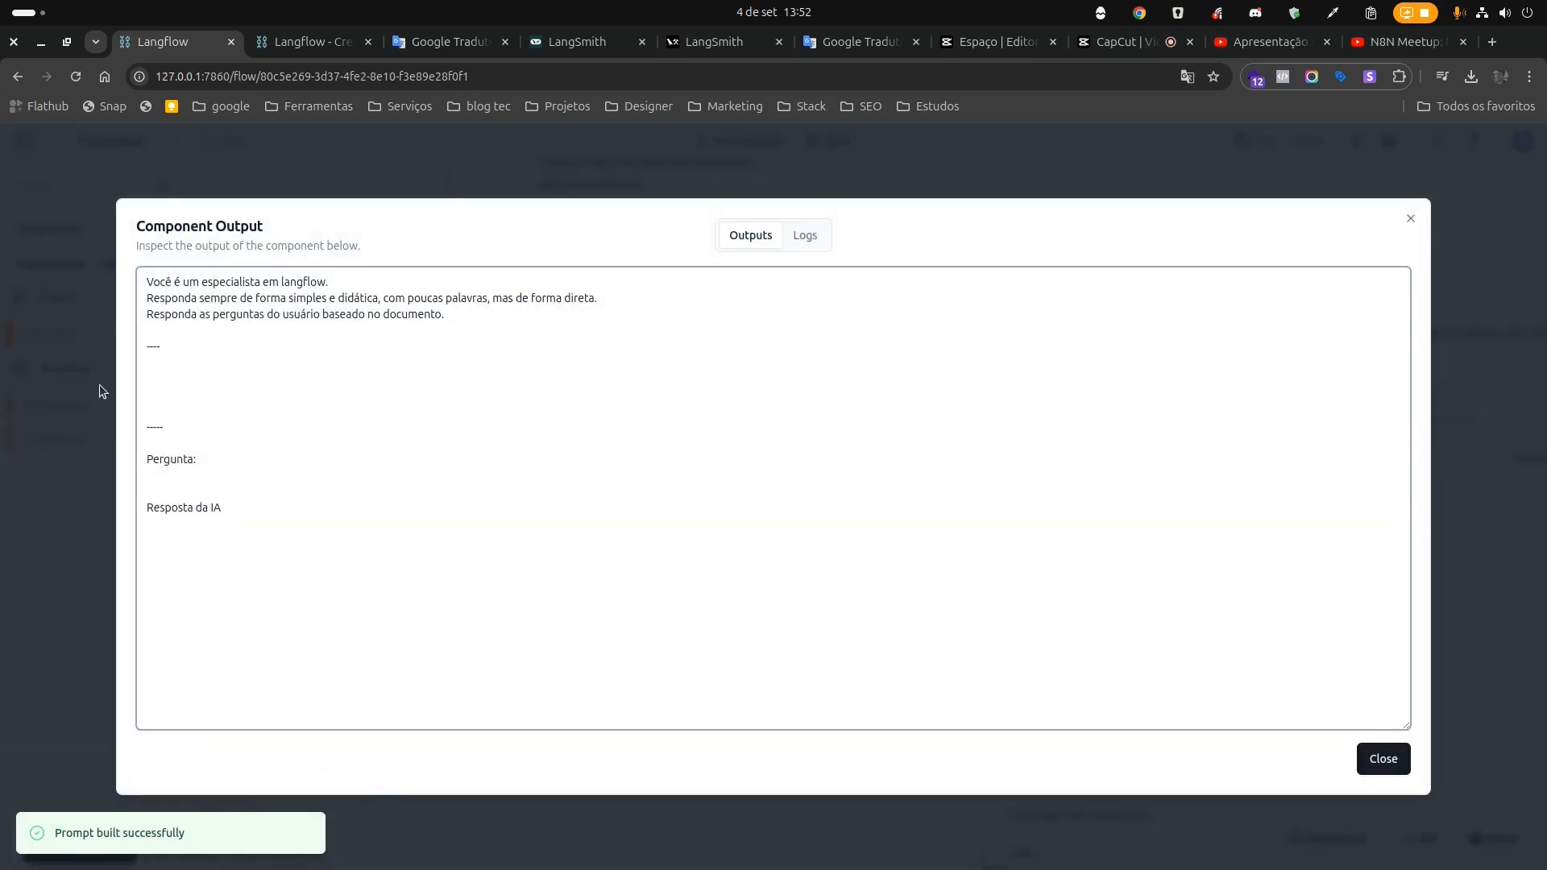
pyautogui.click(1410, 219)
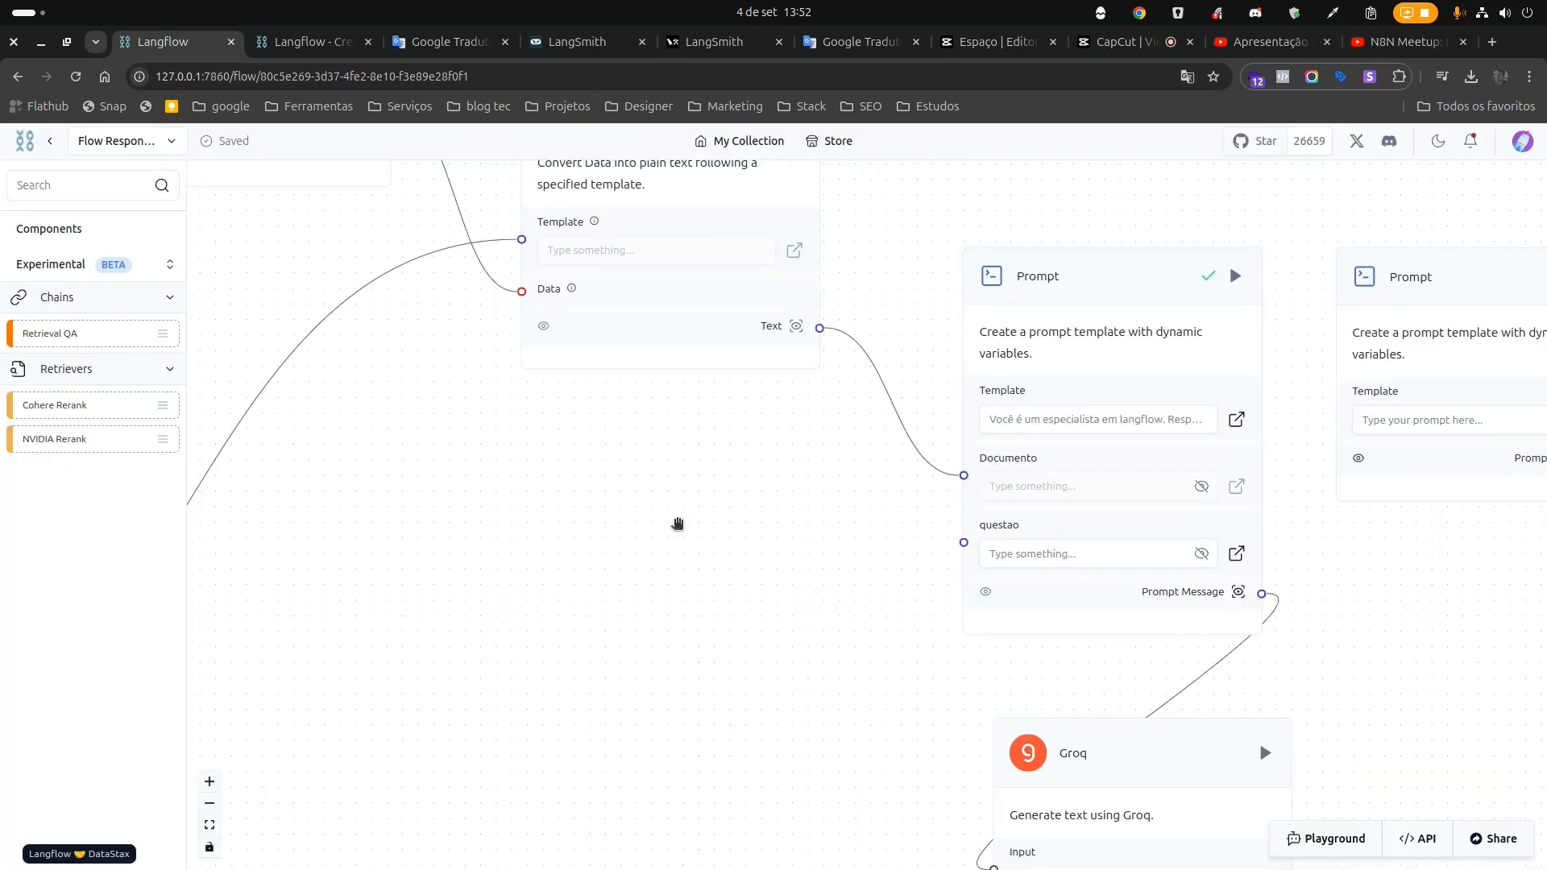
# Examine the connections among Chroma DB, Parse Data, Prompt and Chat Input, tracing them back to Chat Input.
pyautogui.moveTo(678, 525); pyautogui.dragTo(856, 769)
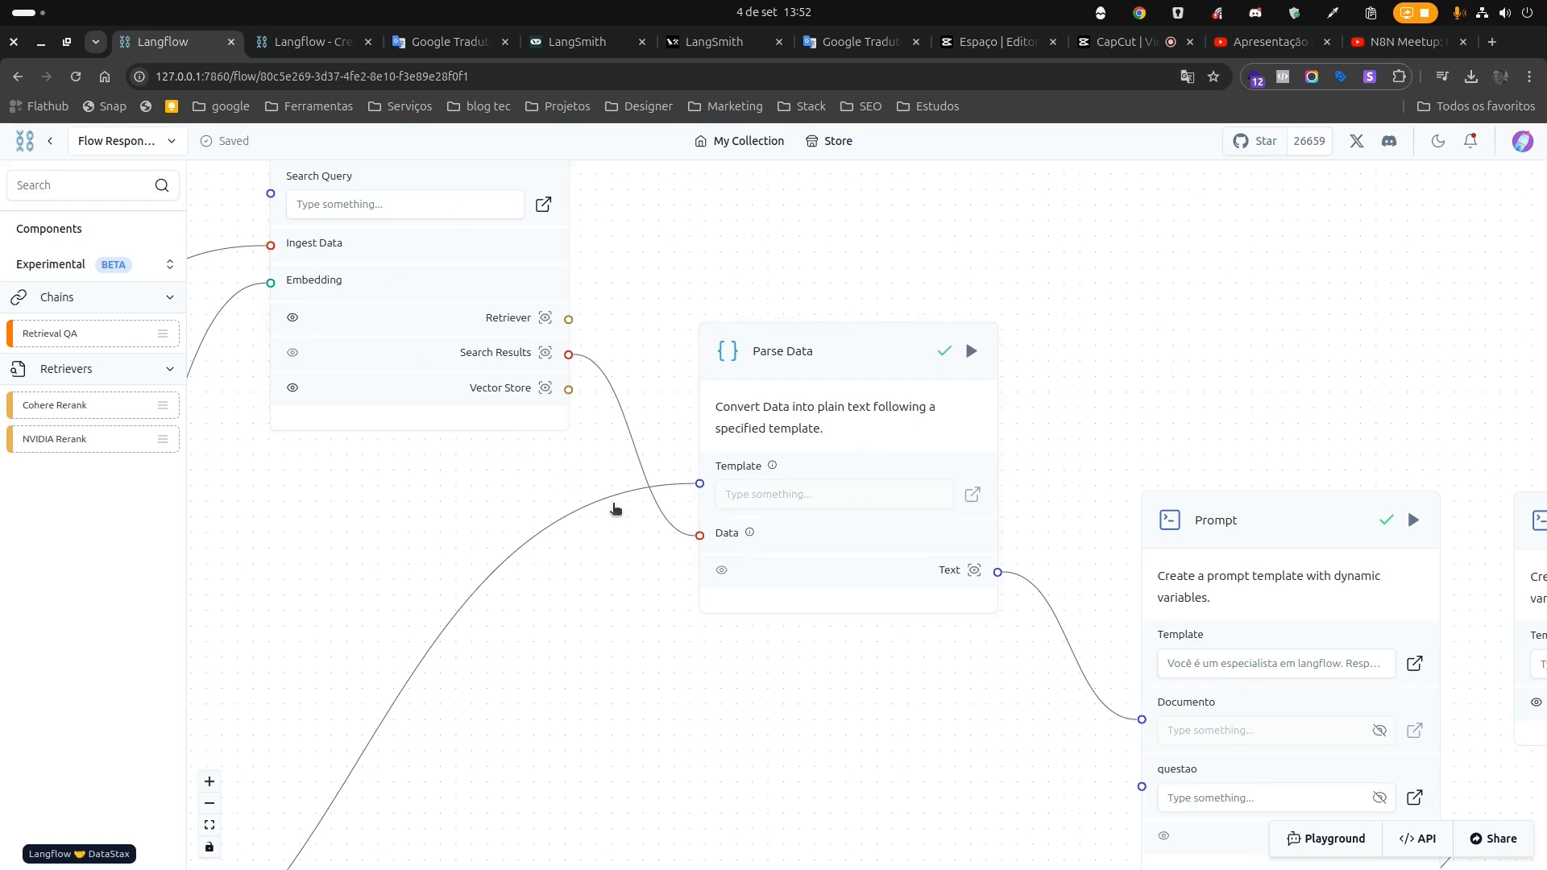
pyautogui.moveTo(868, 621); pyautogui.dragTo(743, 315)
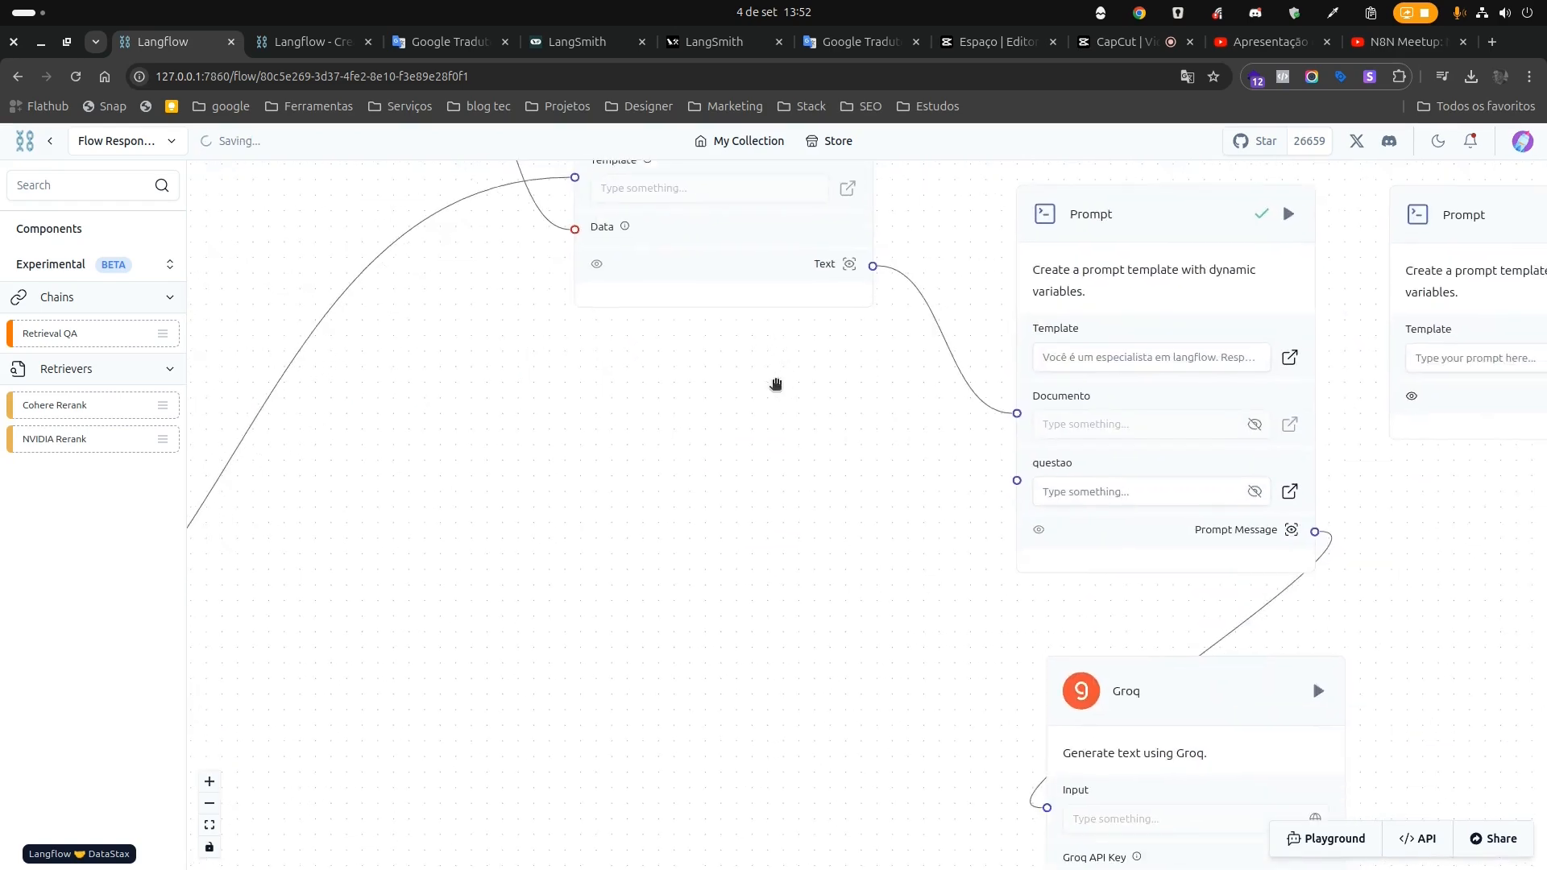
pyautogui.scroll(-2, 830, 526)
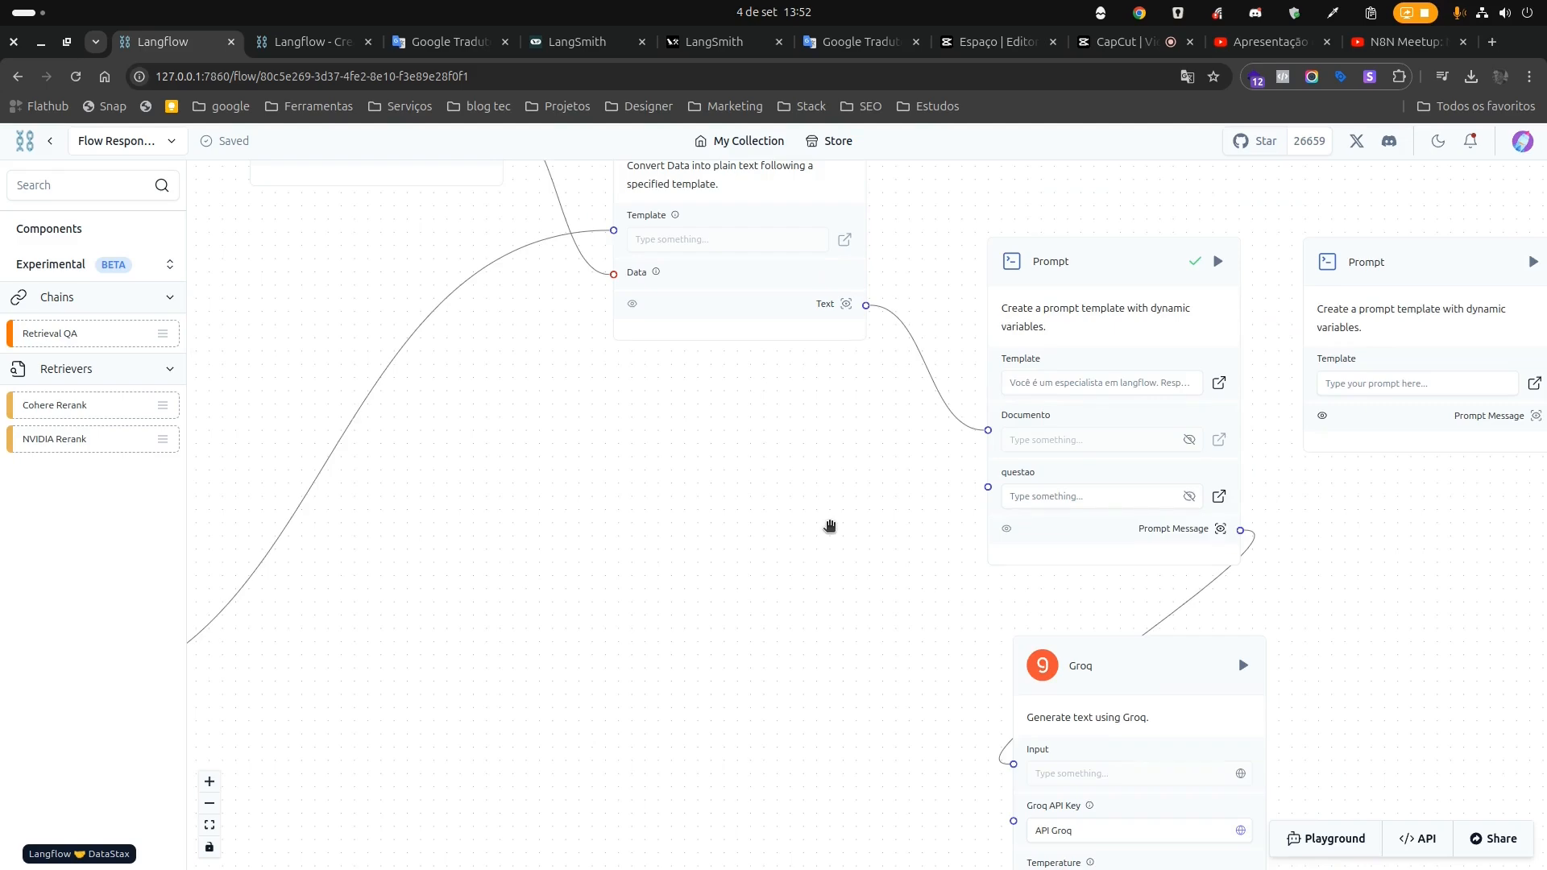
pyautogui.moveTo(830, 524); pyautogui.dragTo(991, 538)
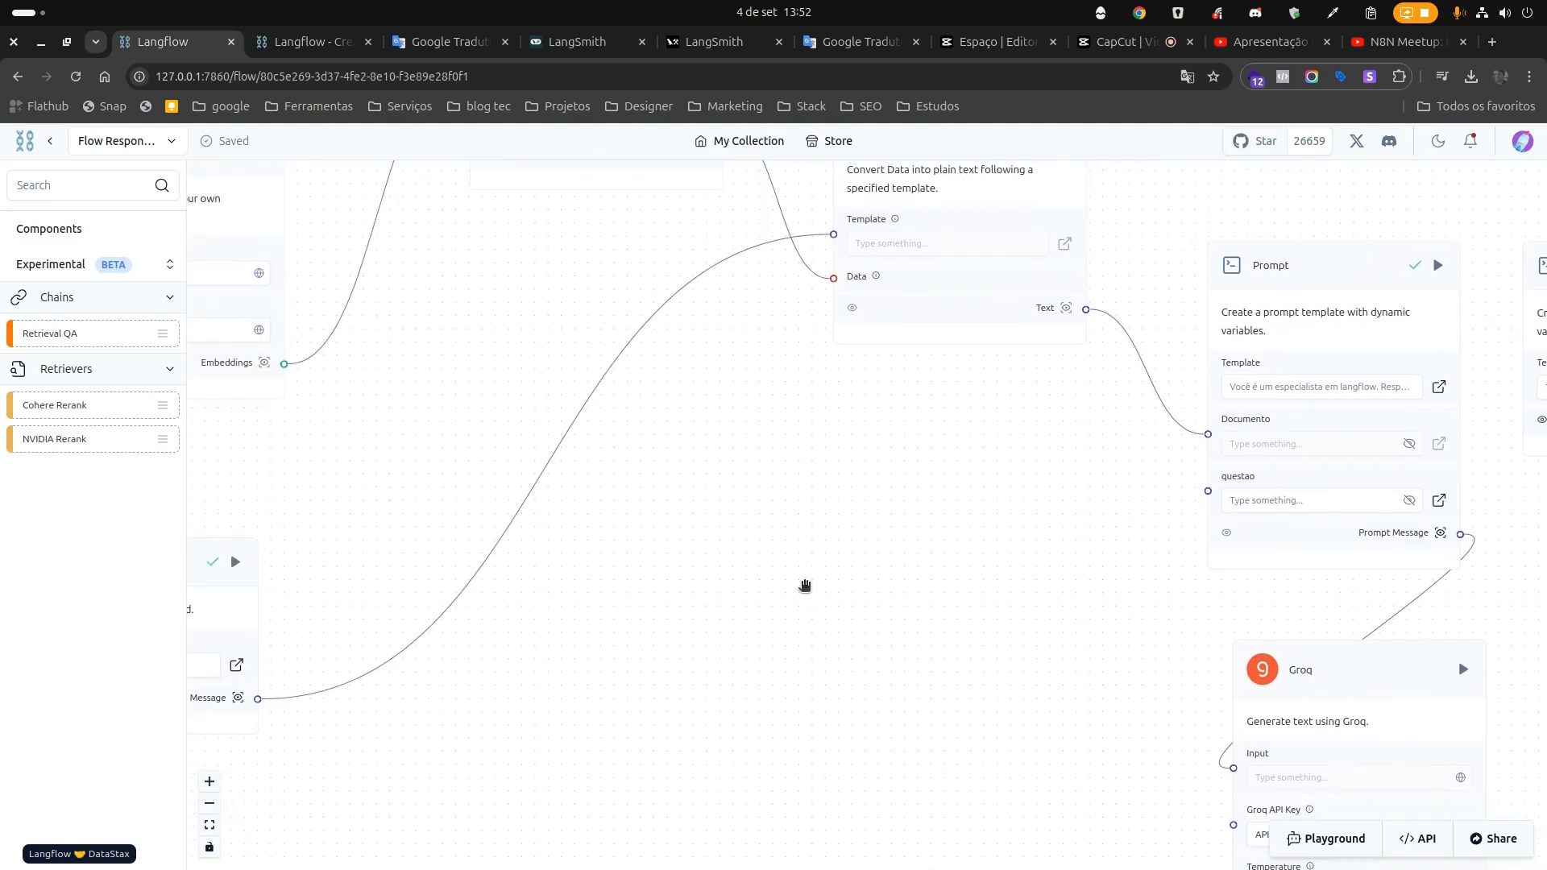
pyautogui.scroll(-3, 805, 586)
pyautogui.moveTo(805, 586); pyautogui.dragTo(1074, 573)
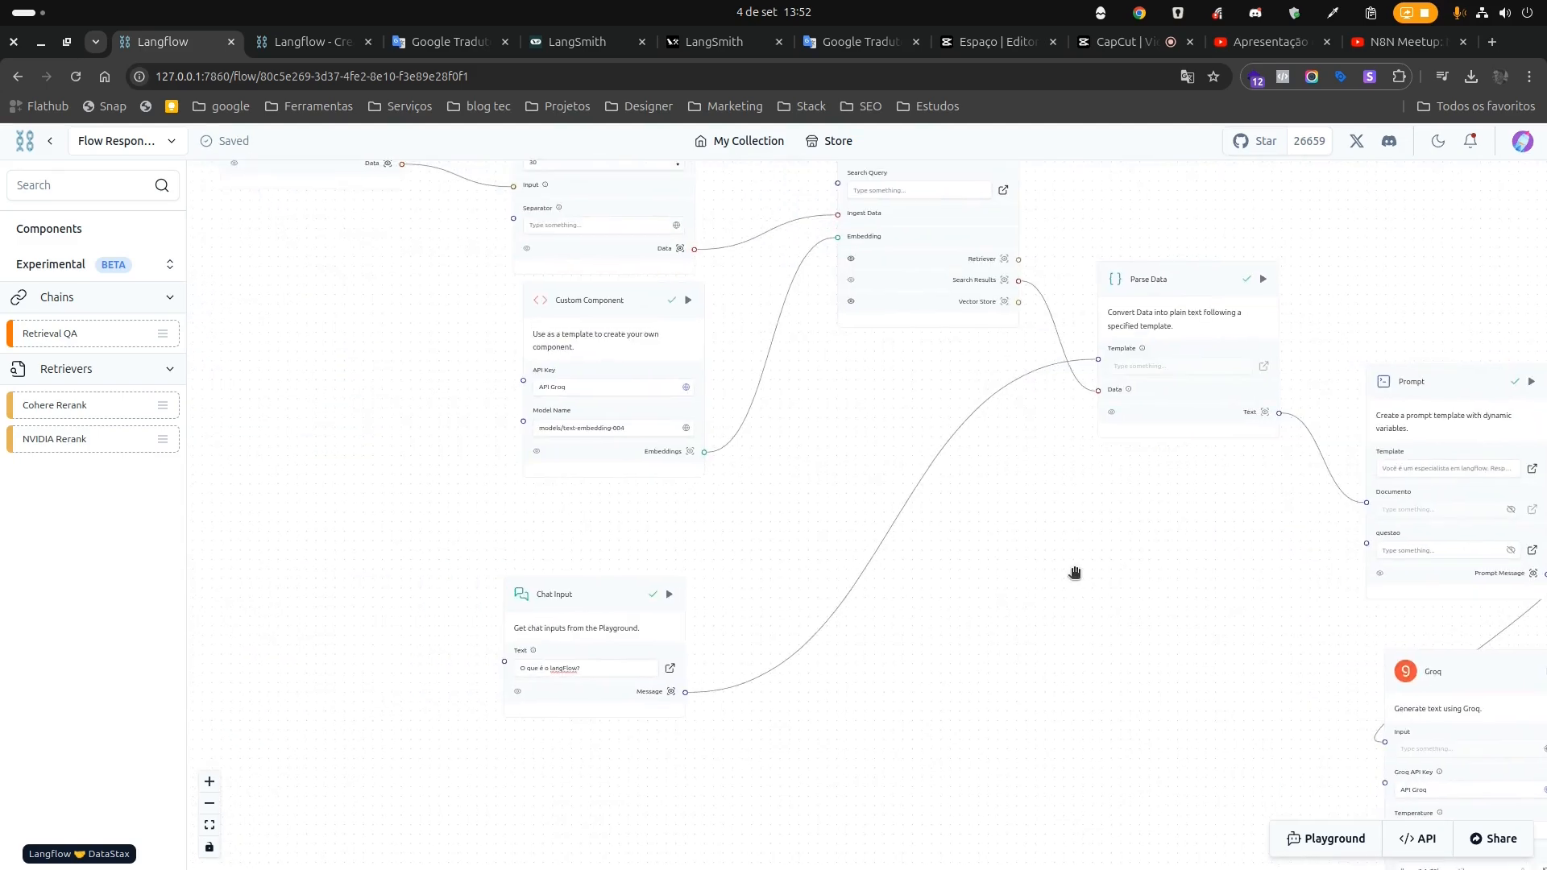